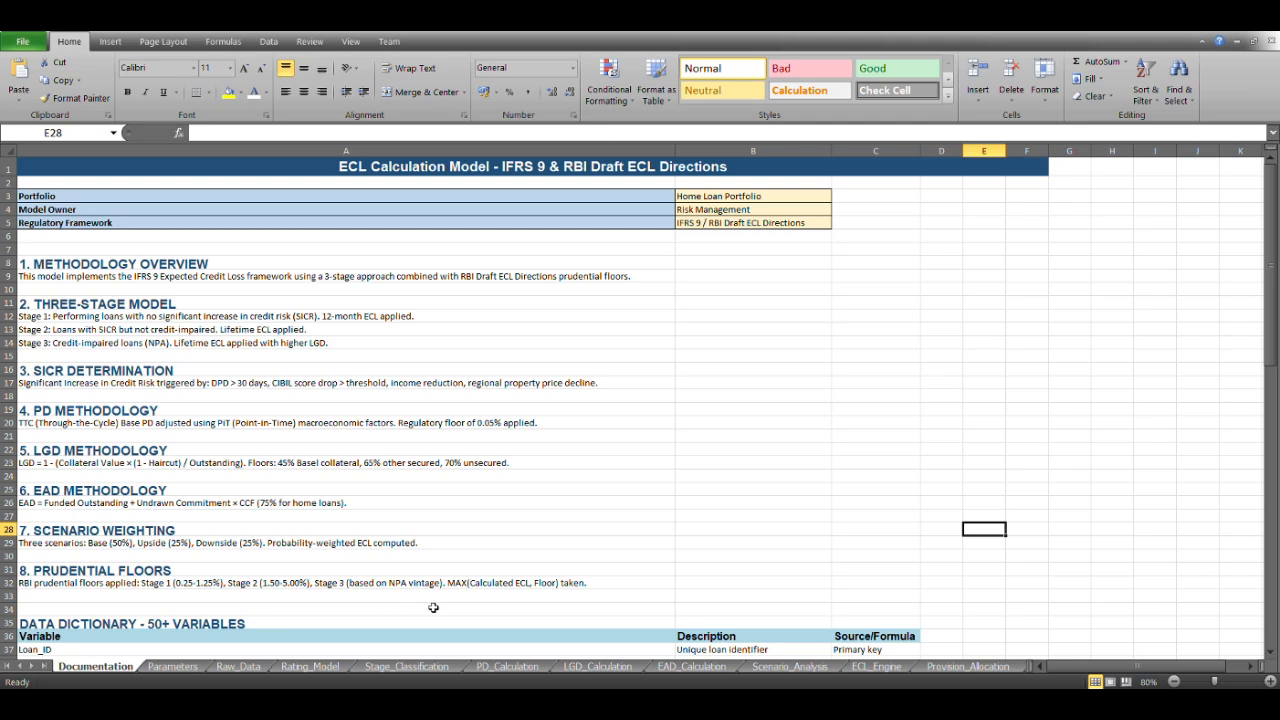
Step: Review the methodology sections and the data dictionary variables on the Documentation sheet
scroll(362, 605, down, 3)
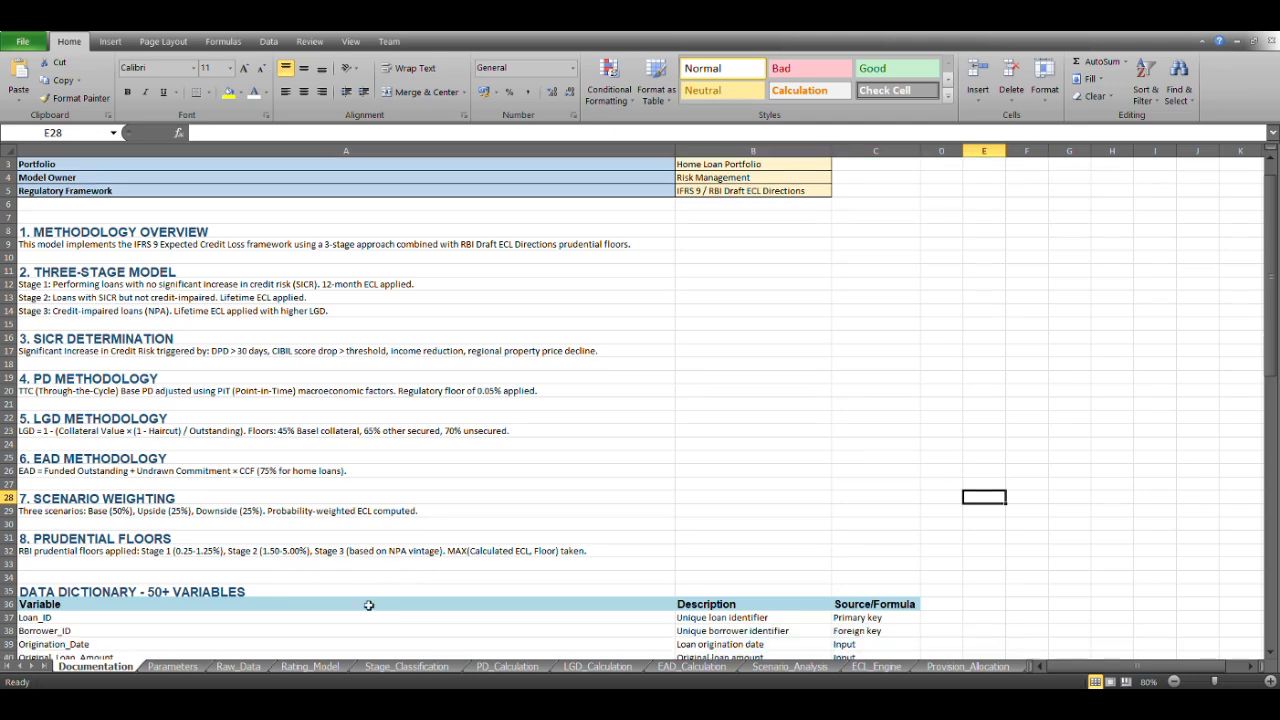
scroll(368, 605, down, 3)
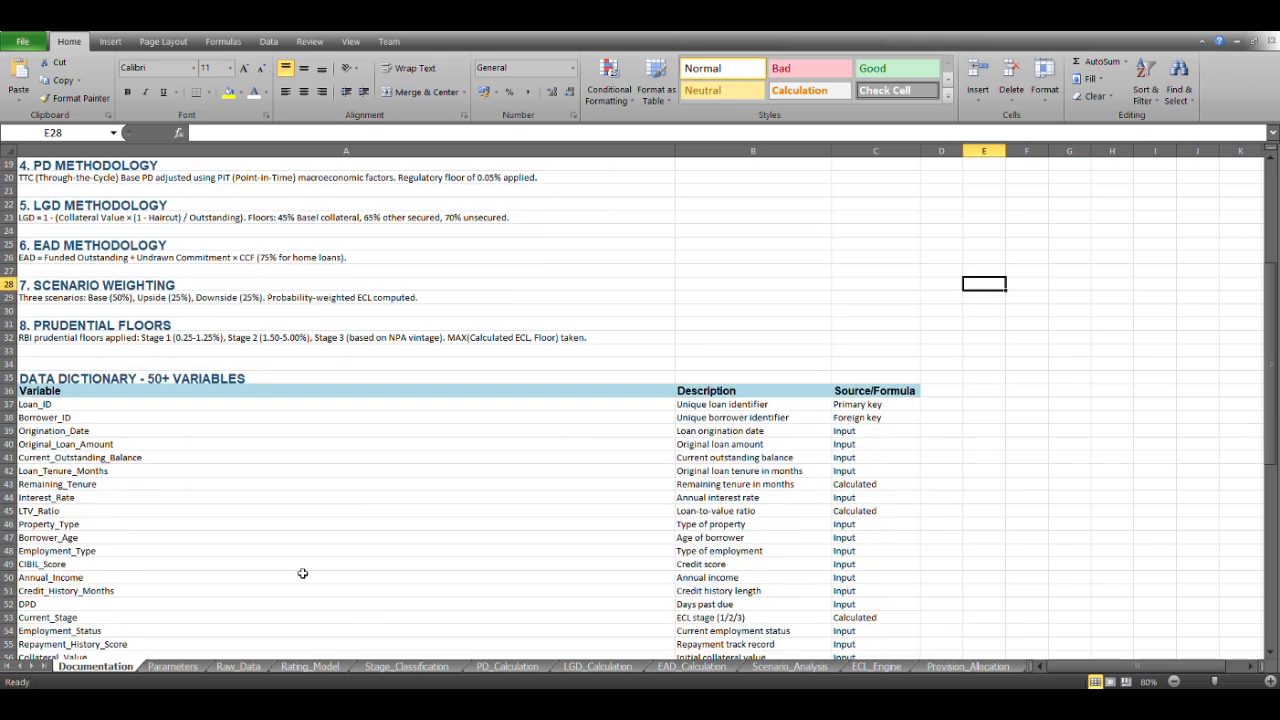
scroll(144, 459, down, 1)
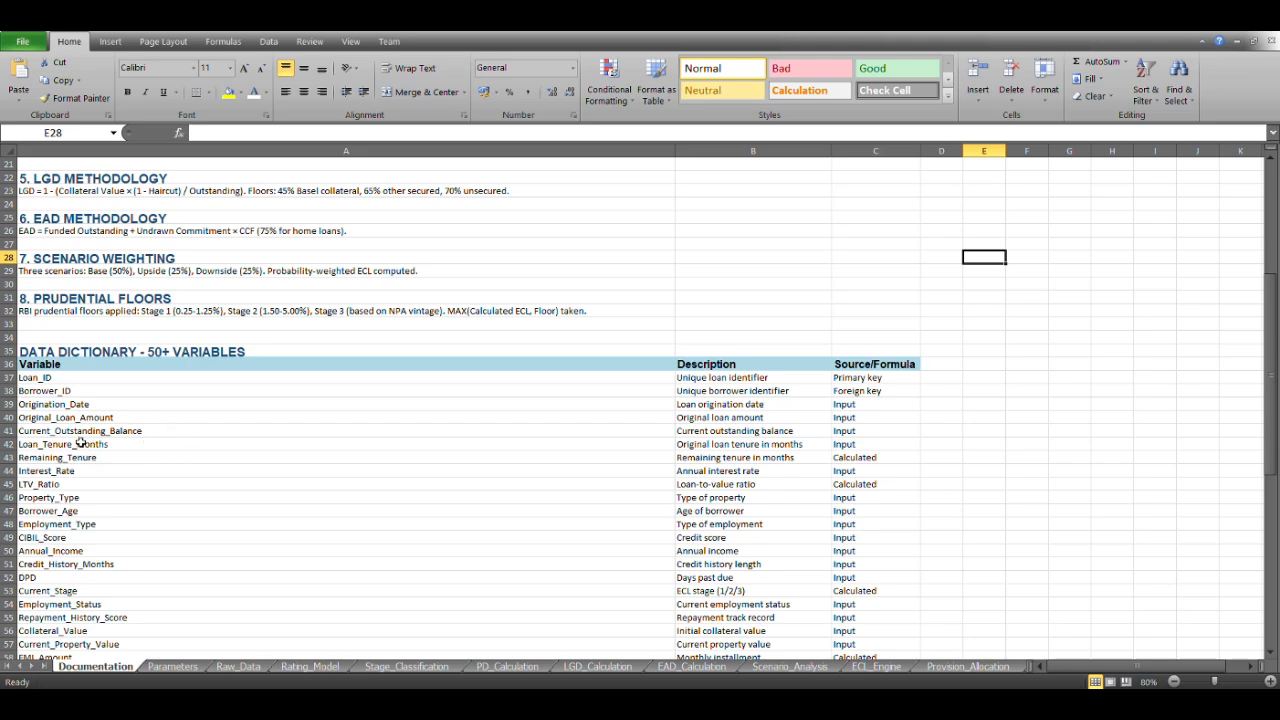
scroll(80, 443, down, 4)
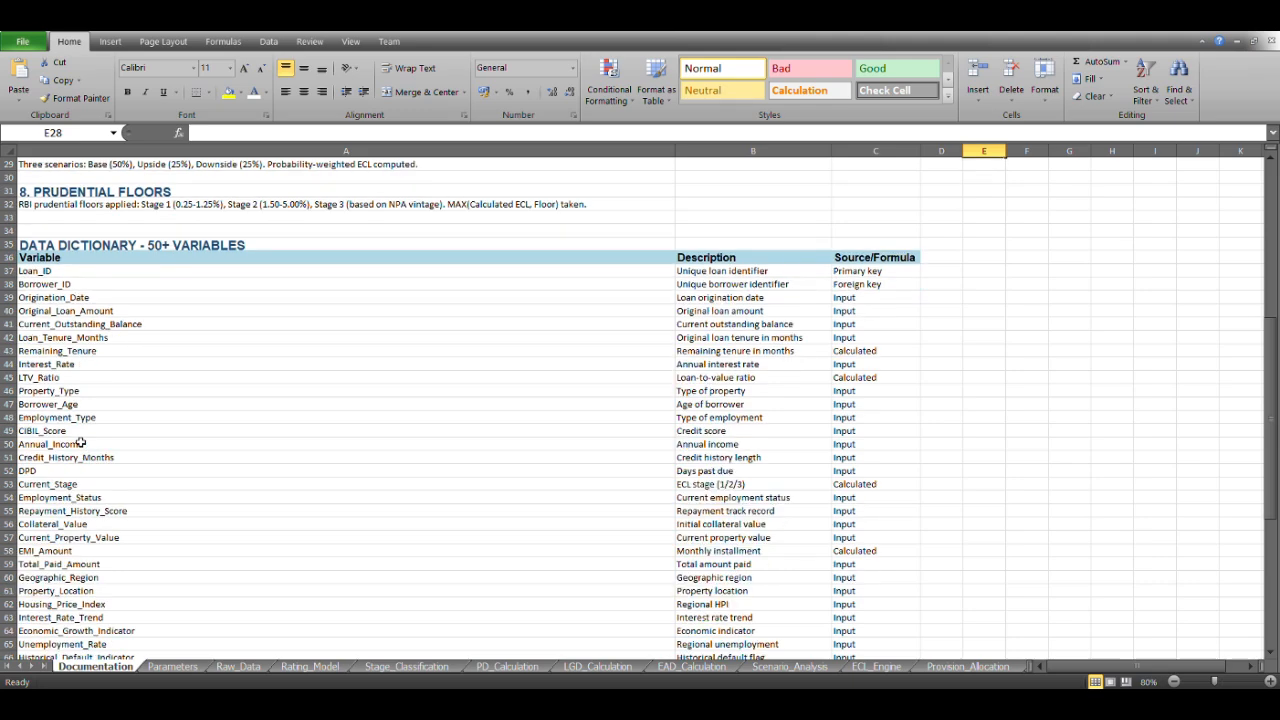
scroll(80, 443, up, 7)
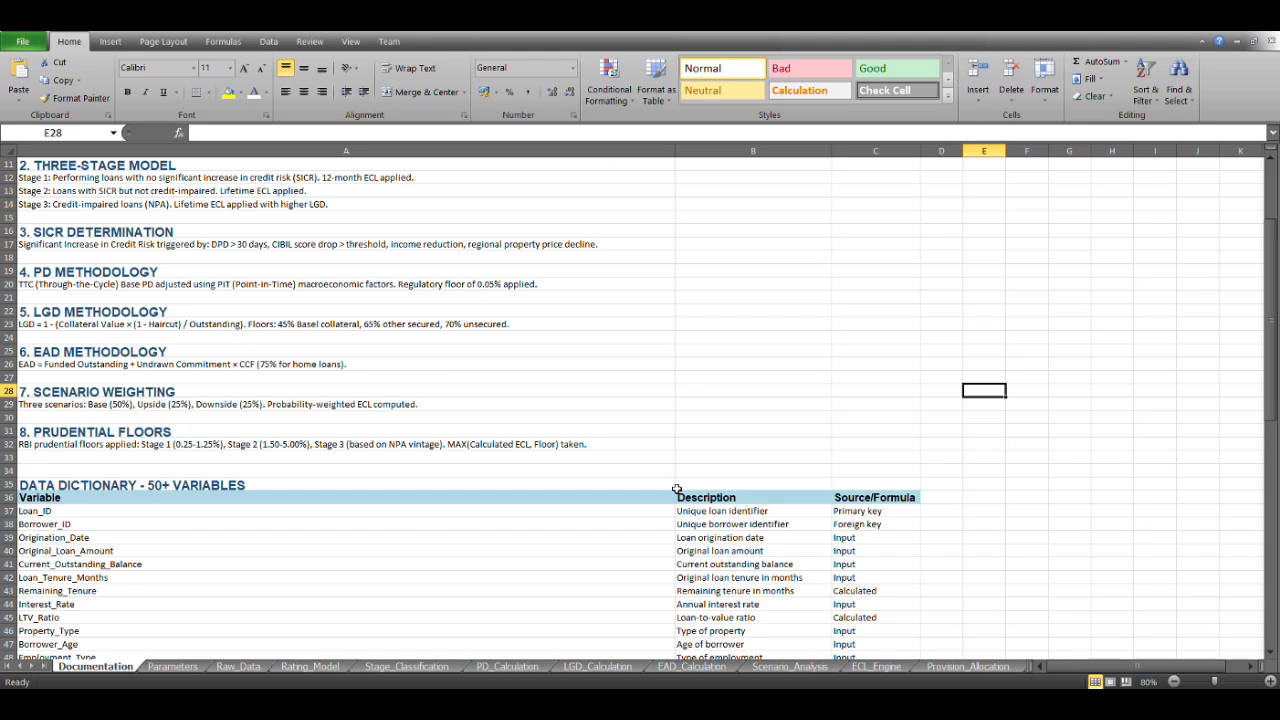
scroll(676, 490, up, 3)
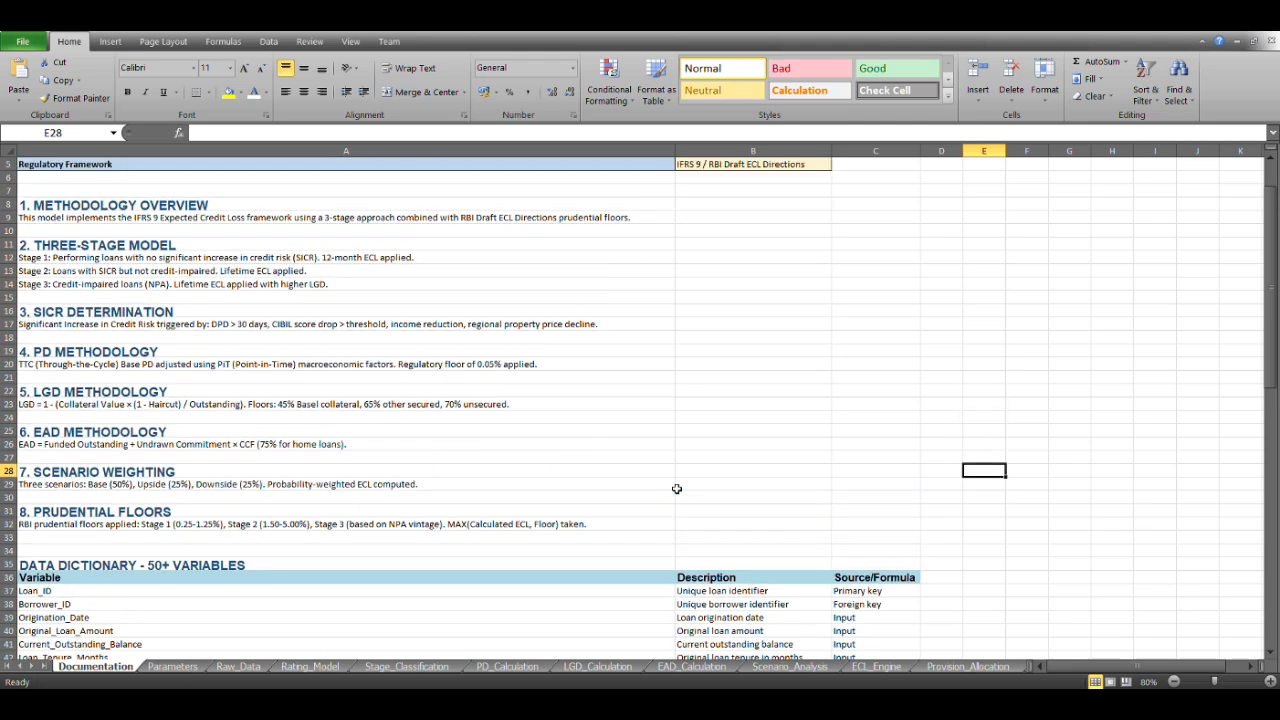
scroll(676, 488, up, 1)
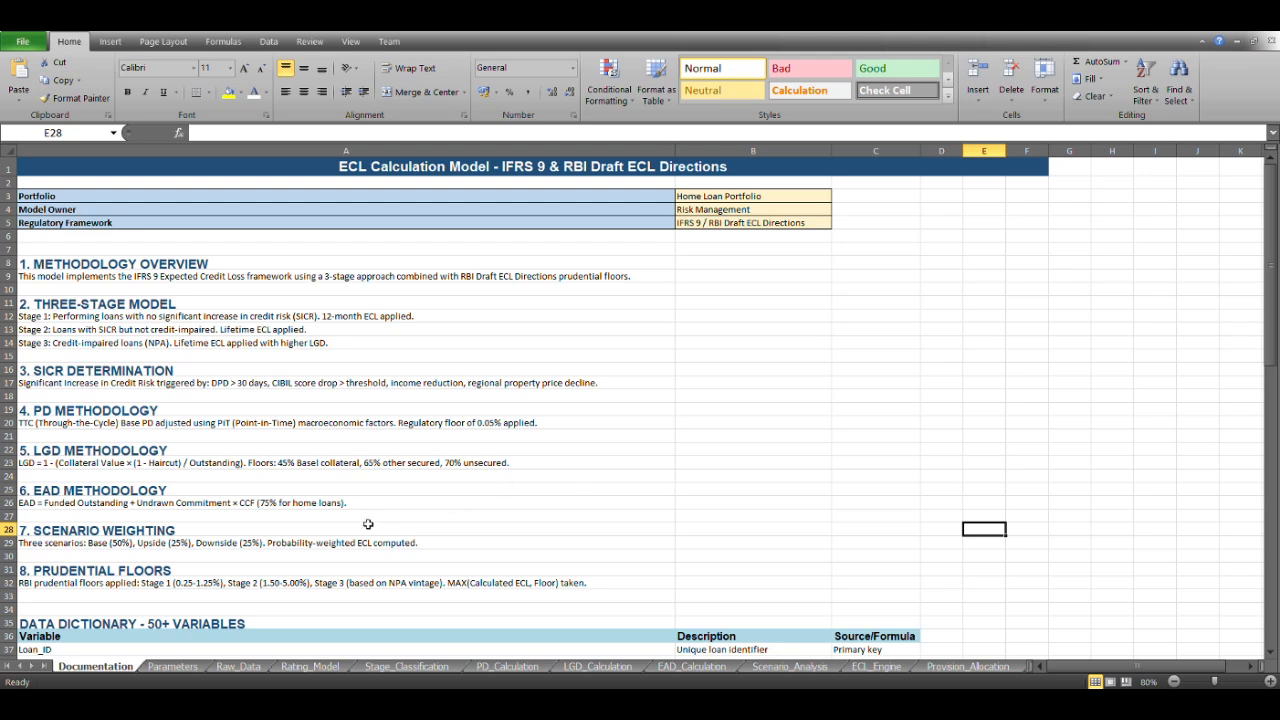
Step: Open the Parameters sheet and review its PD, LGD, EAD, SICR, macroeconomic, prudential floor, scenario weight and LGD methodology sections
click(172, 667)
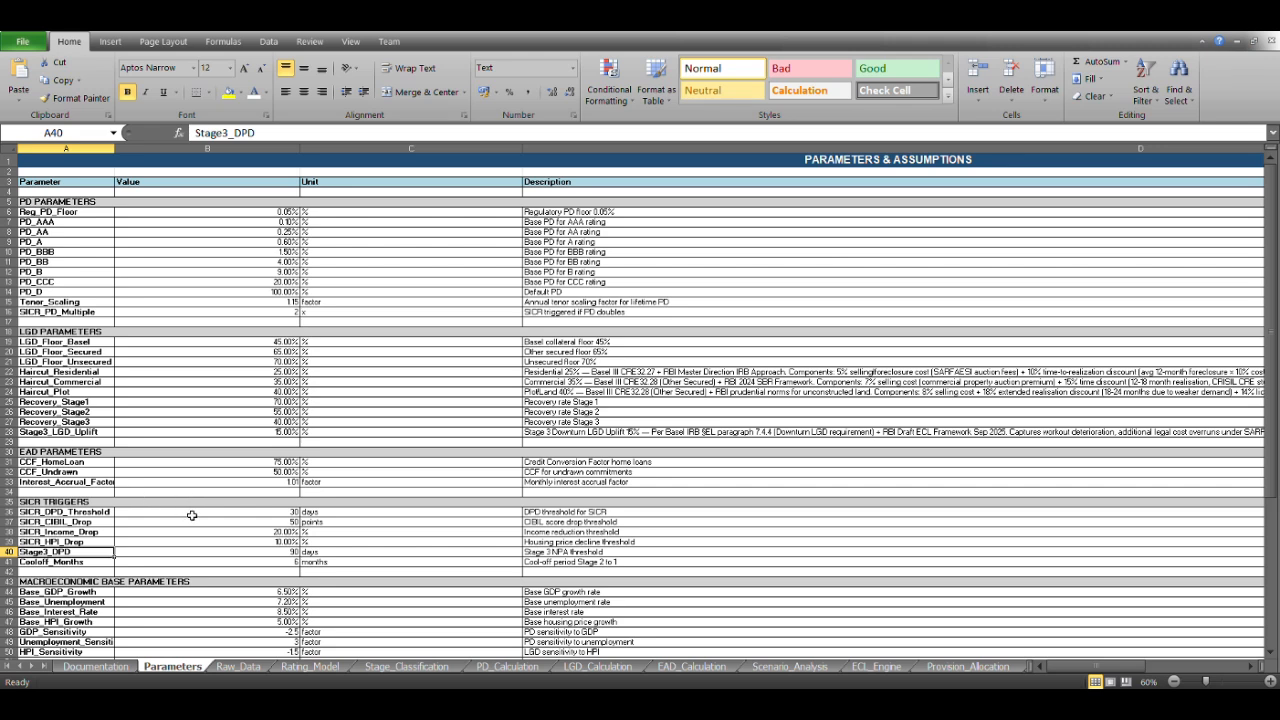
scroll(249, 539, down, 3)
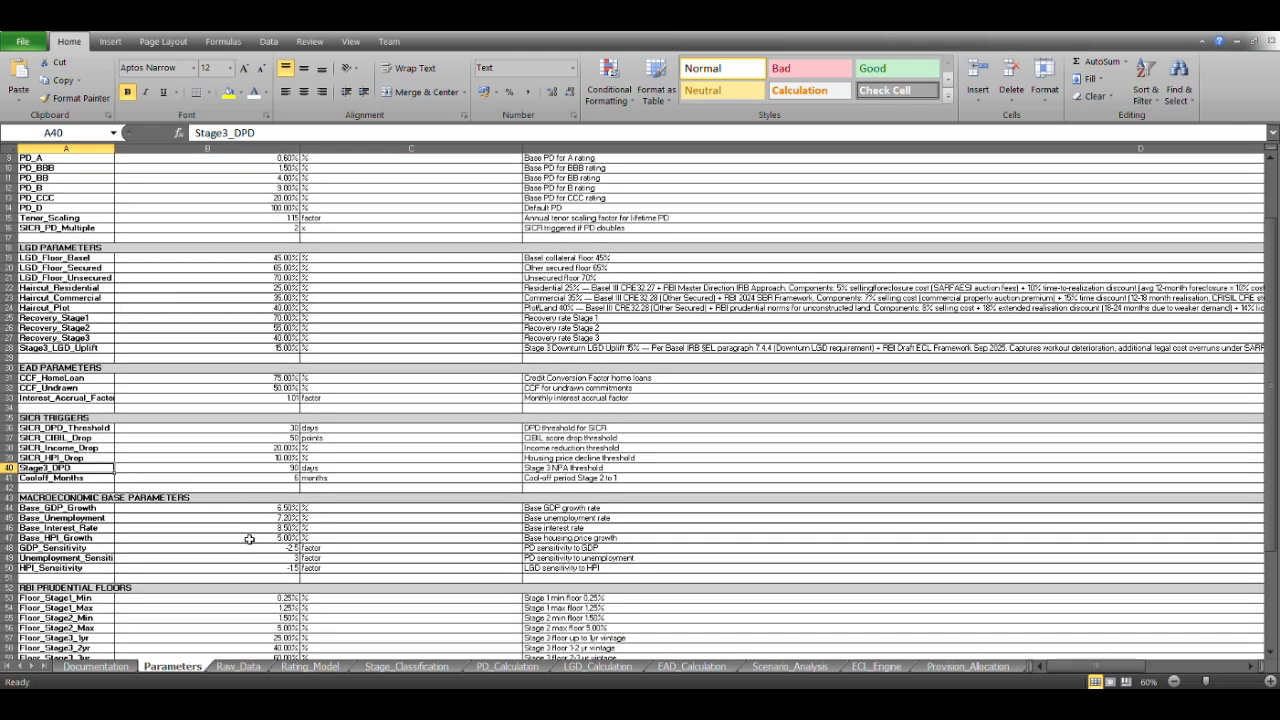
scroll(249, 539, down, 1)
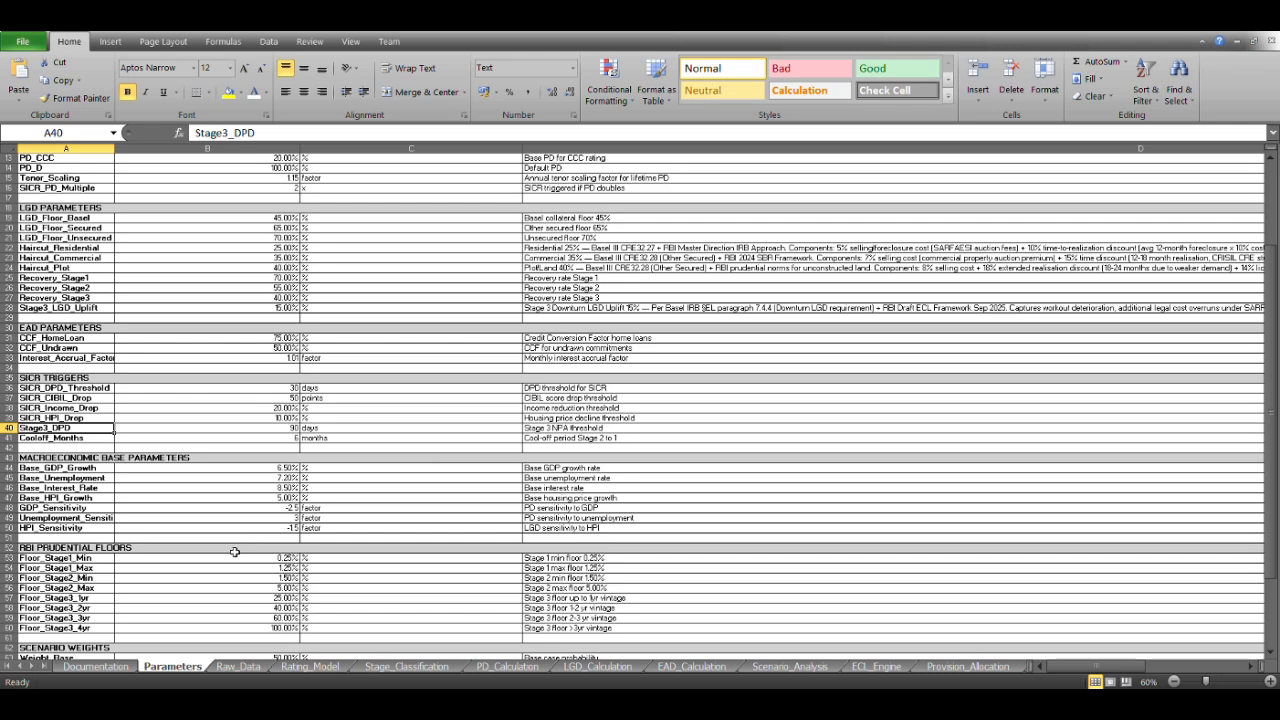
scroll(220, 585, down, 1)
scroll(233, 595, down, 1)
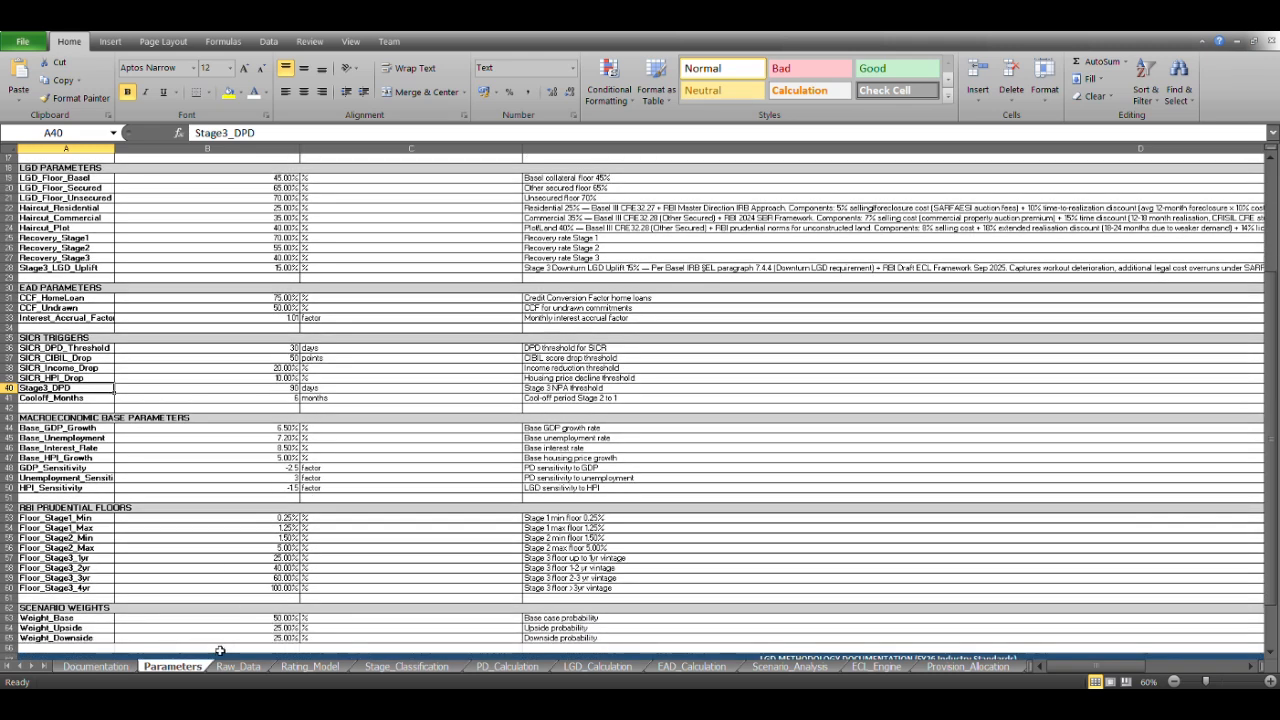
scroll(352, 525, up, 2)
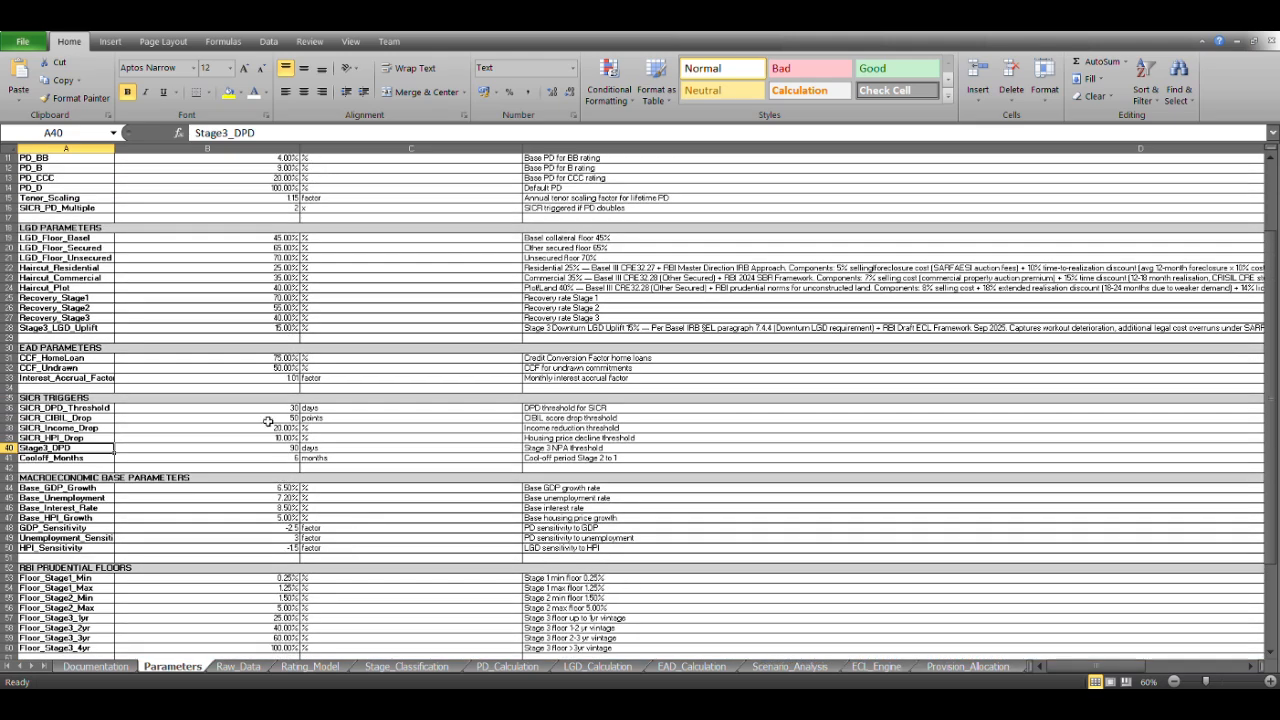
scroll(325, 374, up, 4)
scroll(495, 421, down, 10)
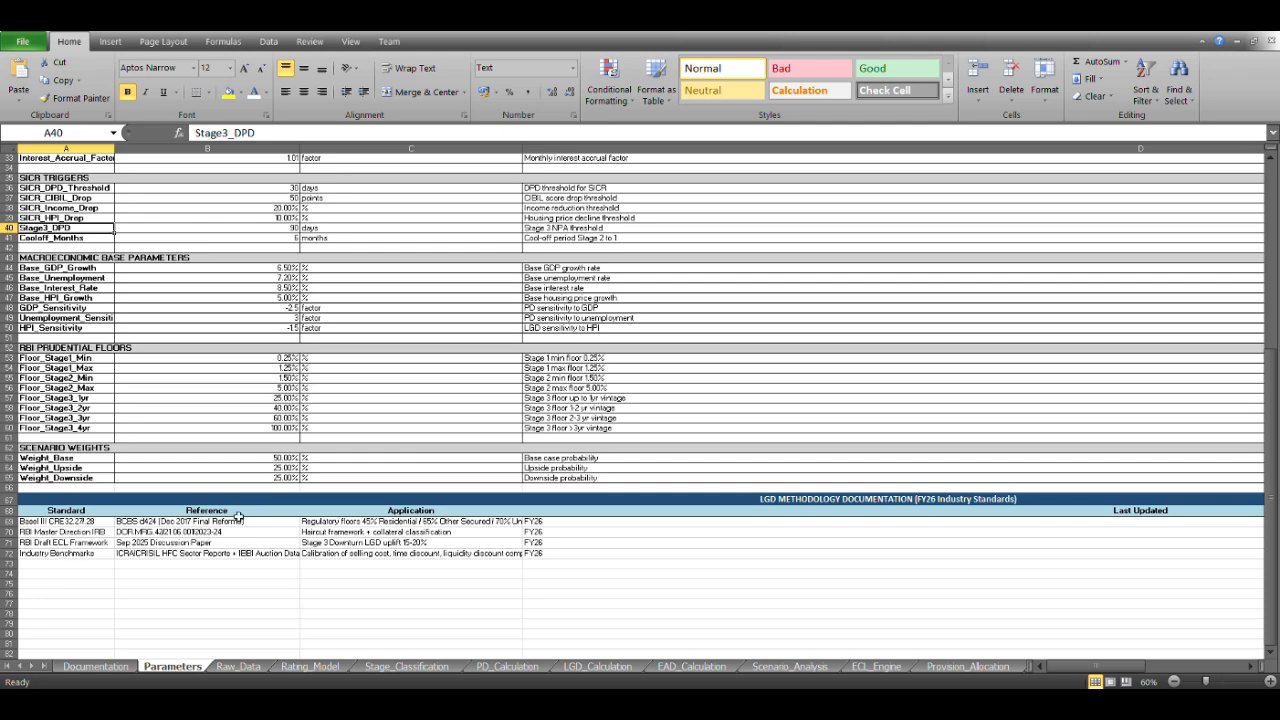
scroll(268, 558, up, 10)
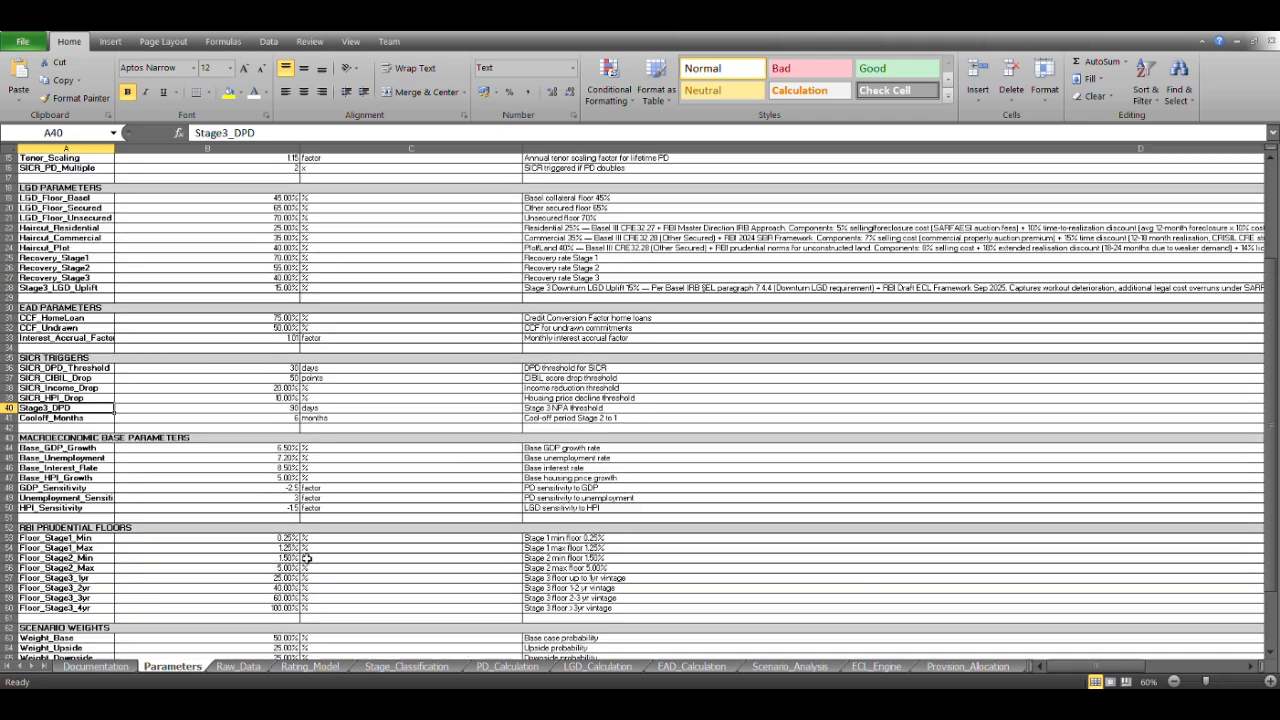
scroll(307, 559, up, 1)
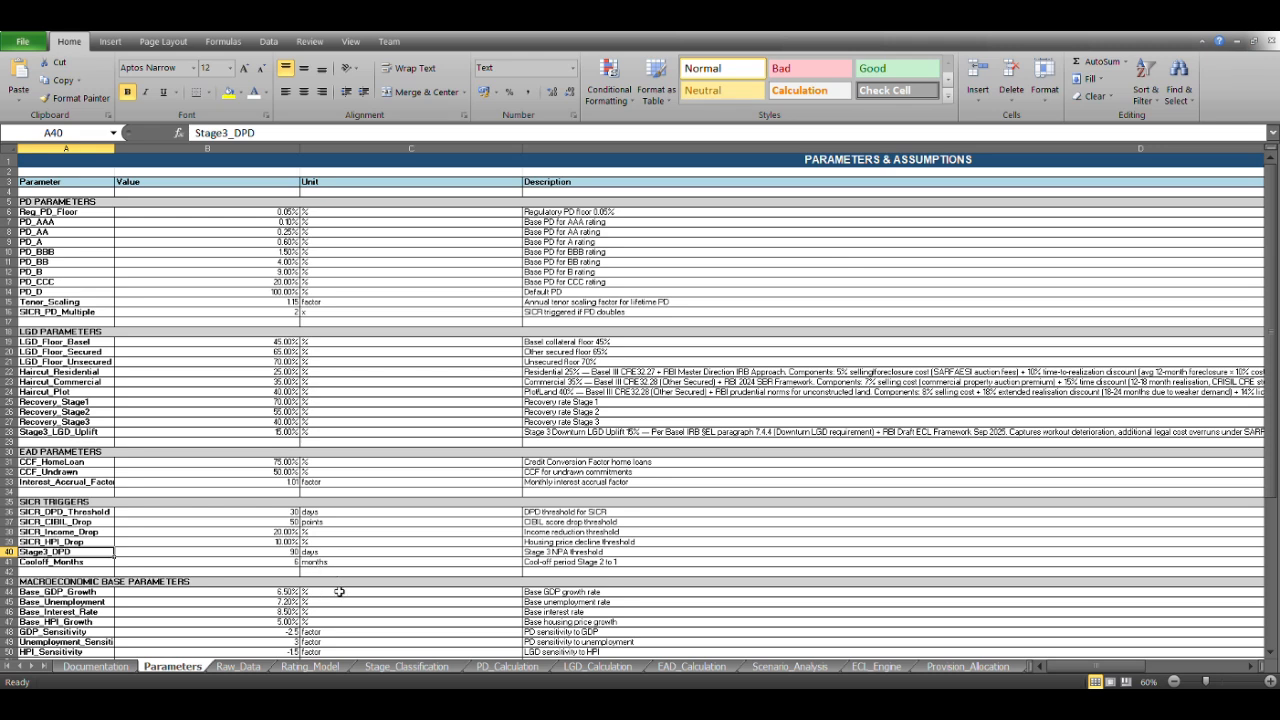
Step: Open the Raw_Data sheet and go through the loan and borrower column headers from Loan_ID to Credit_History_Months
click(250, 667)
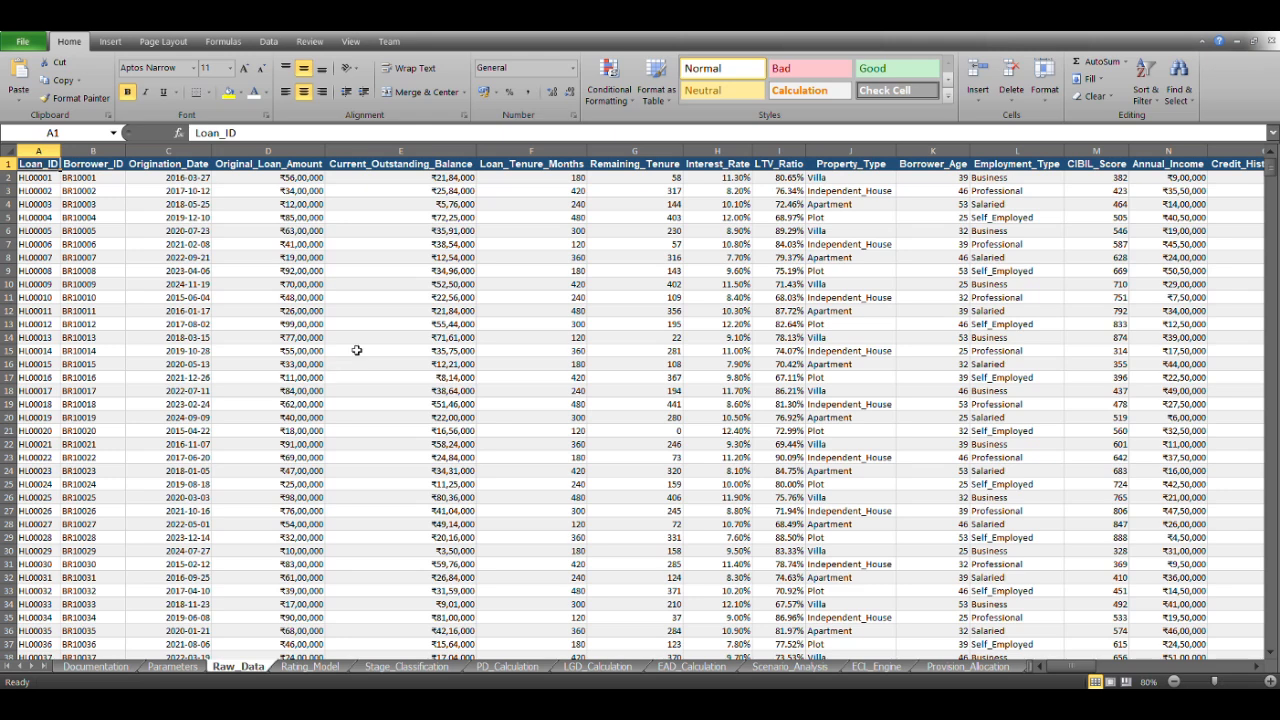
key(Right)
key(Right)
key(Right)
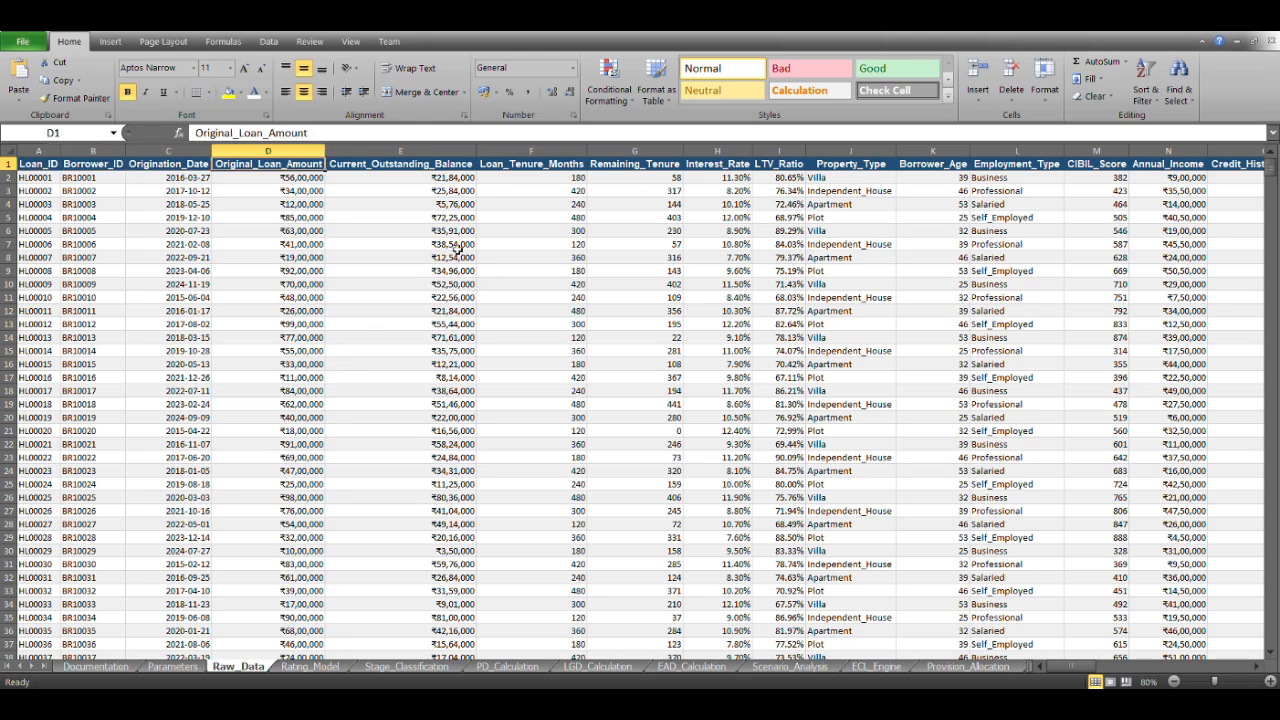
key(Right)
key(Right)
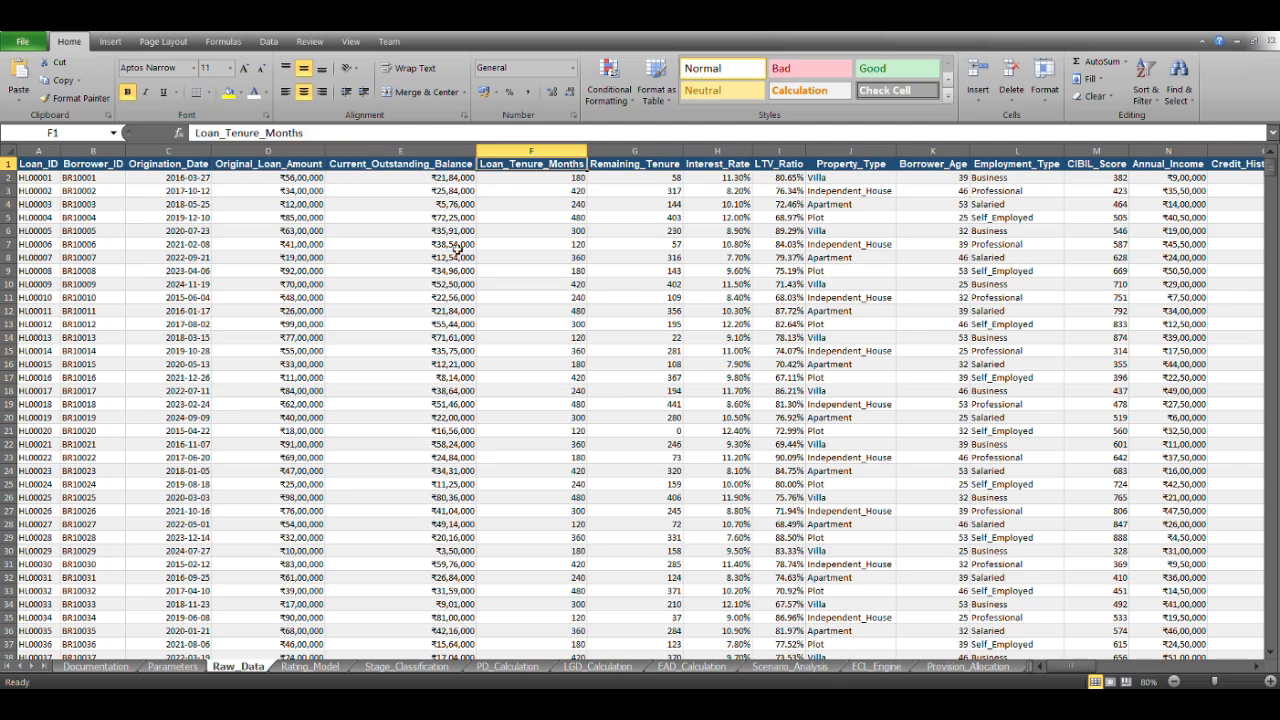
key(Right)
key(Right)
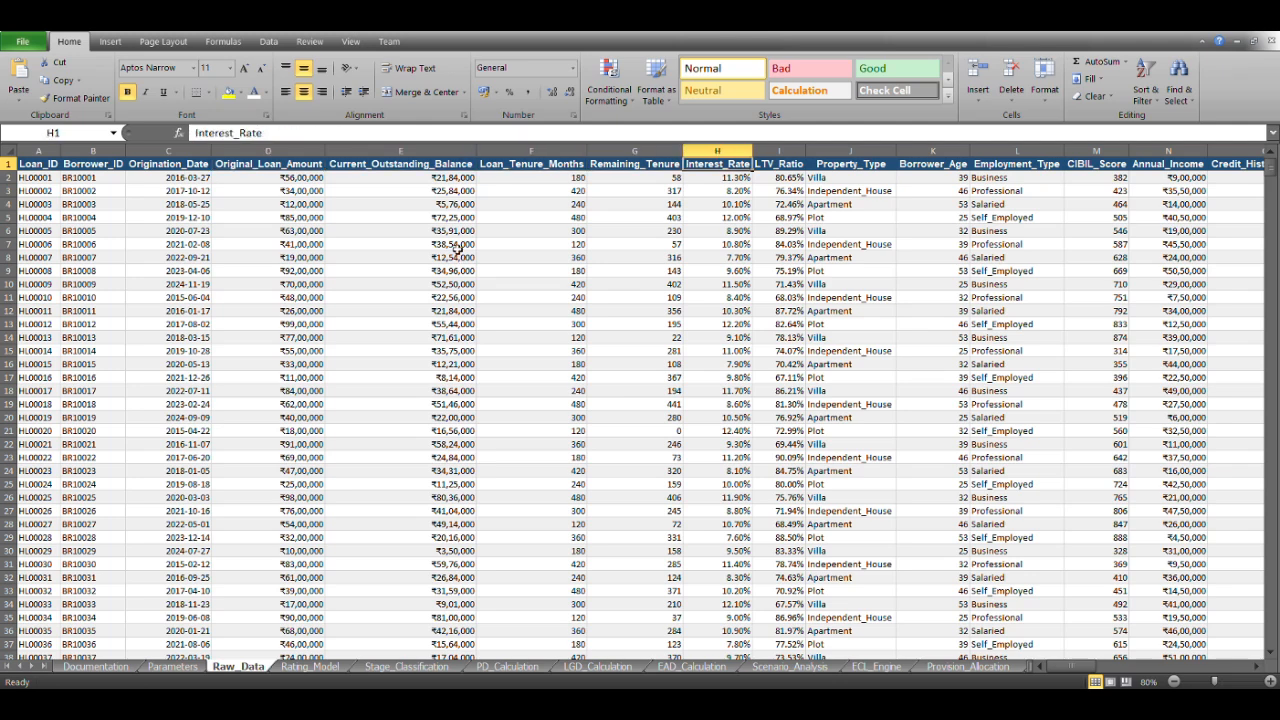
key(Right)
key(Right)
key(Right)
key(Right)
key(Right)
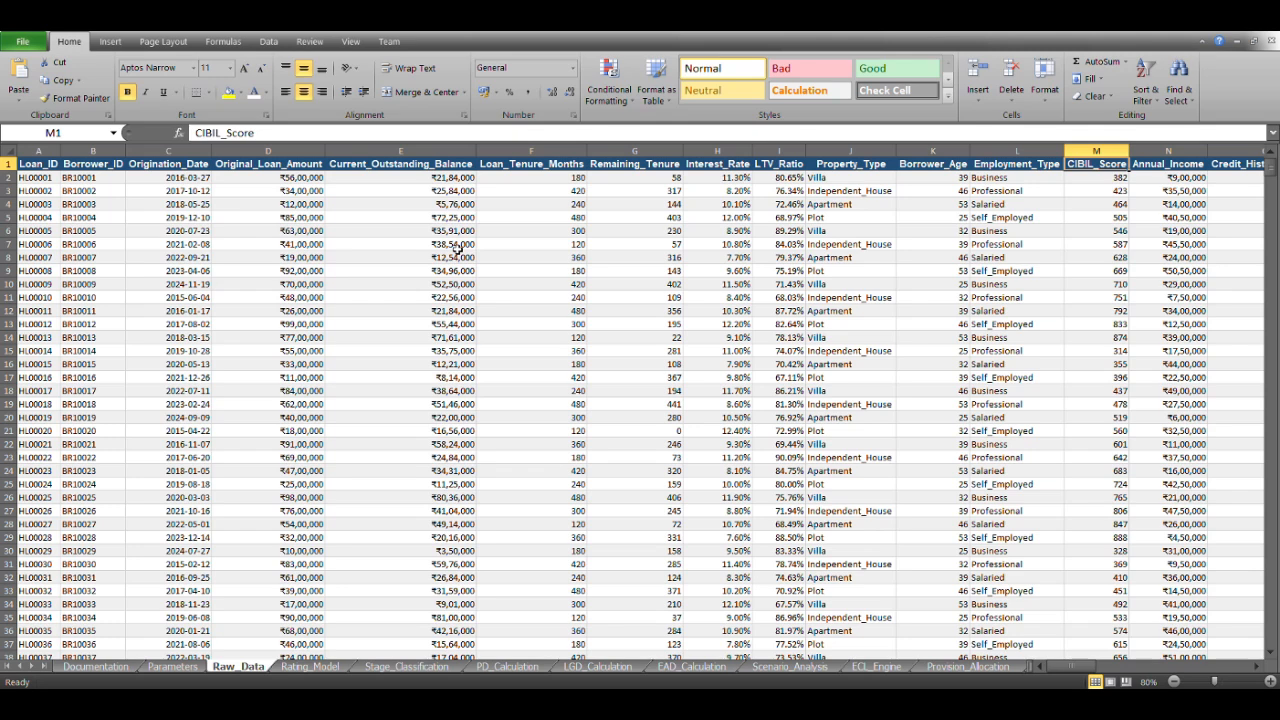
key(Right)
key(Right)
key(Left)
key(Left)
key(Left)
key(Left)
key(Right)
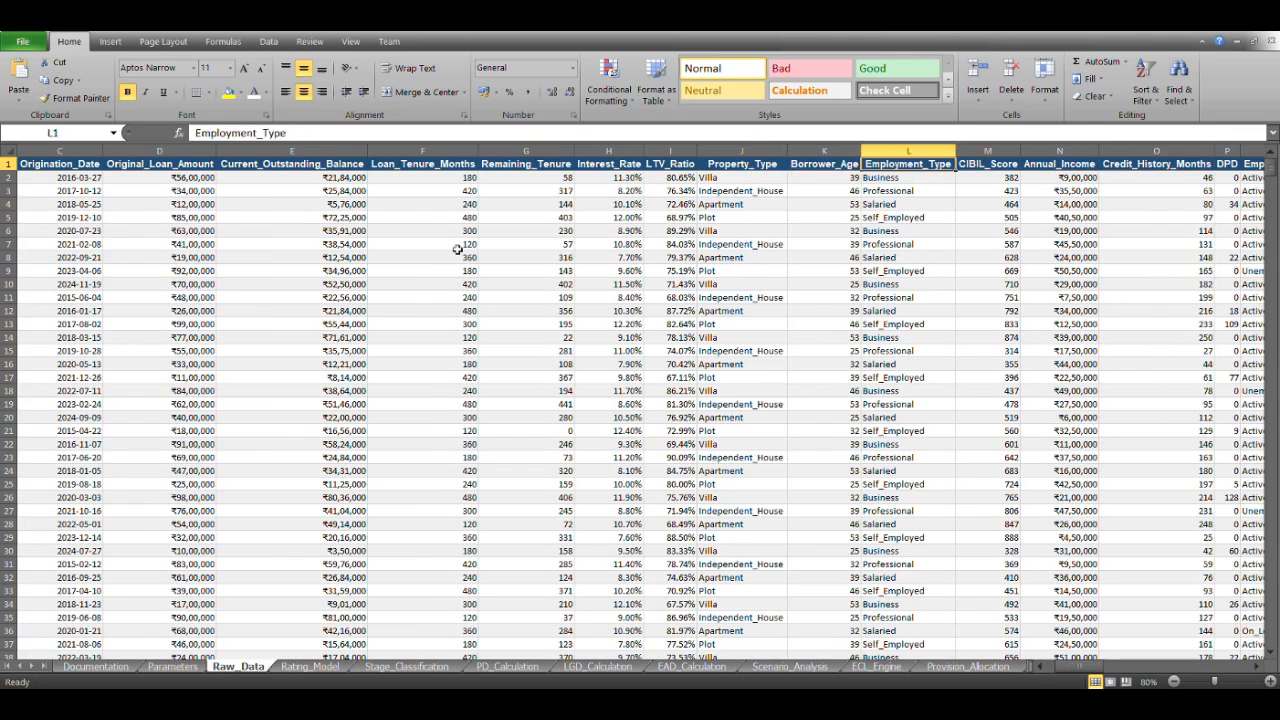
key(Right)
key(Right)
key(Right)
key(Right)
key(Right)
key(Right)
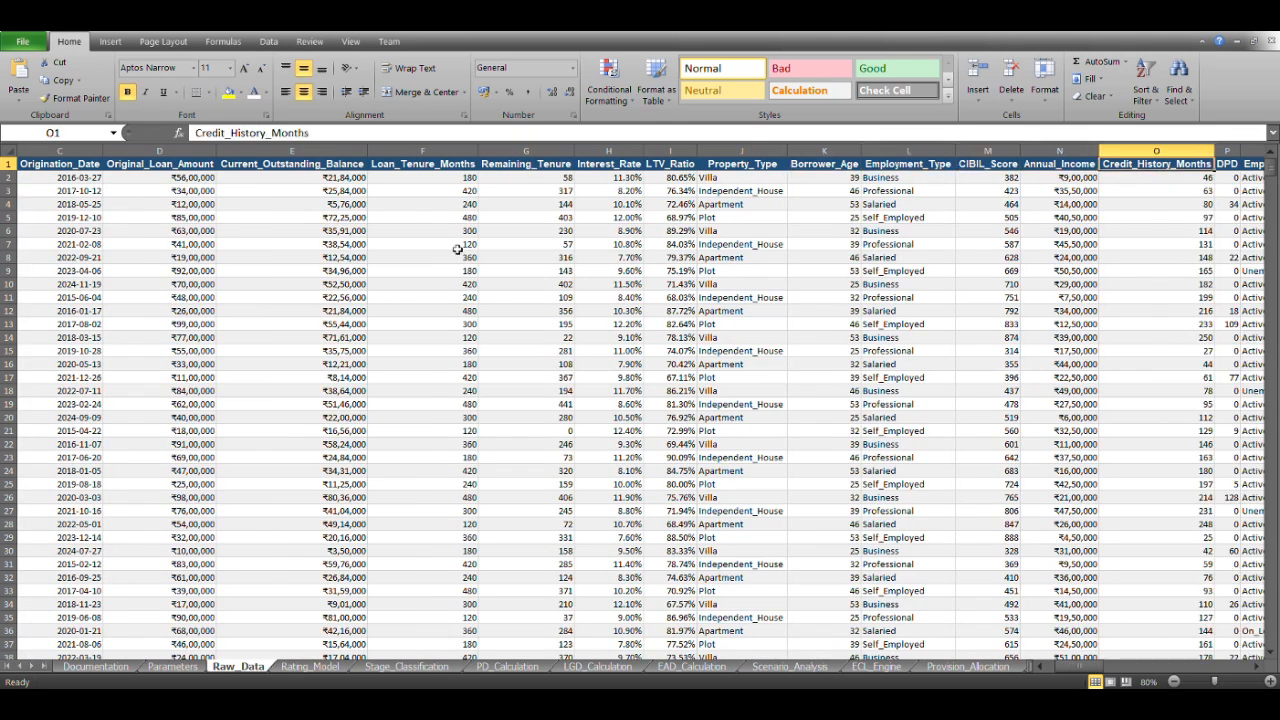
Step: Examine the employment, repayment, collateral and EMI column headers of the raw loan data, from Employment_Status to EMI_Amount
key(Left)
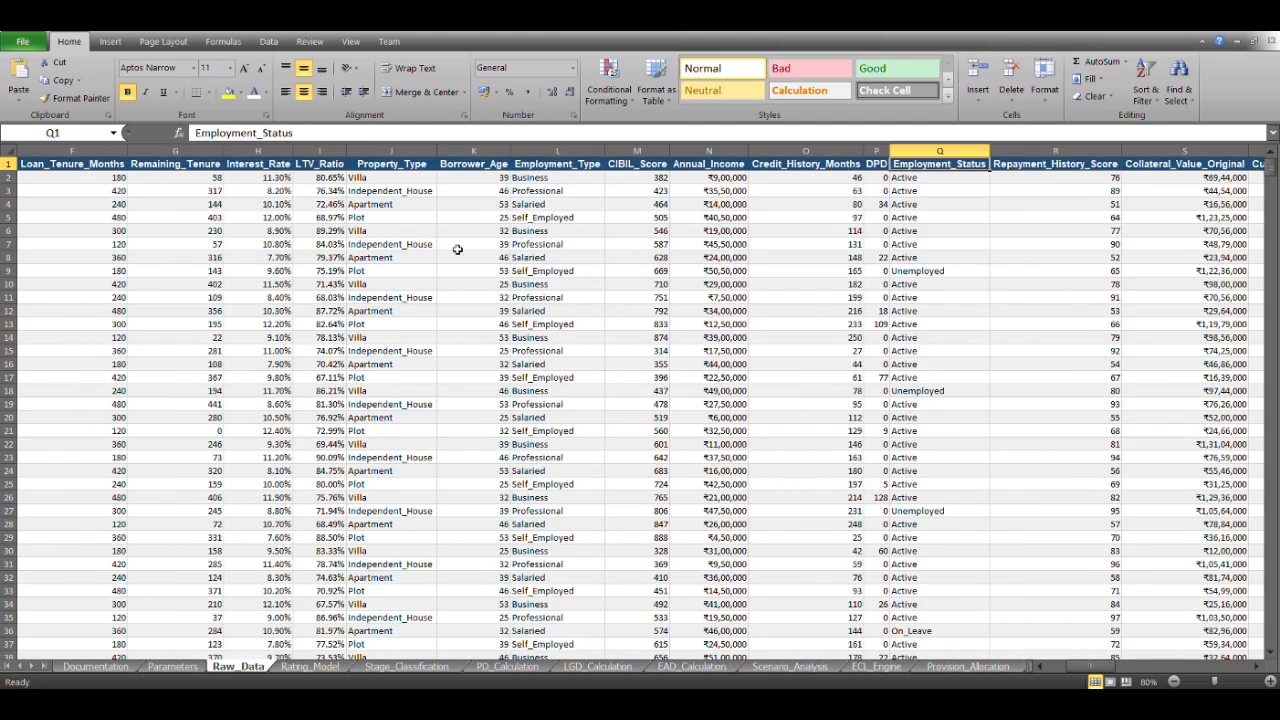
key(Right)
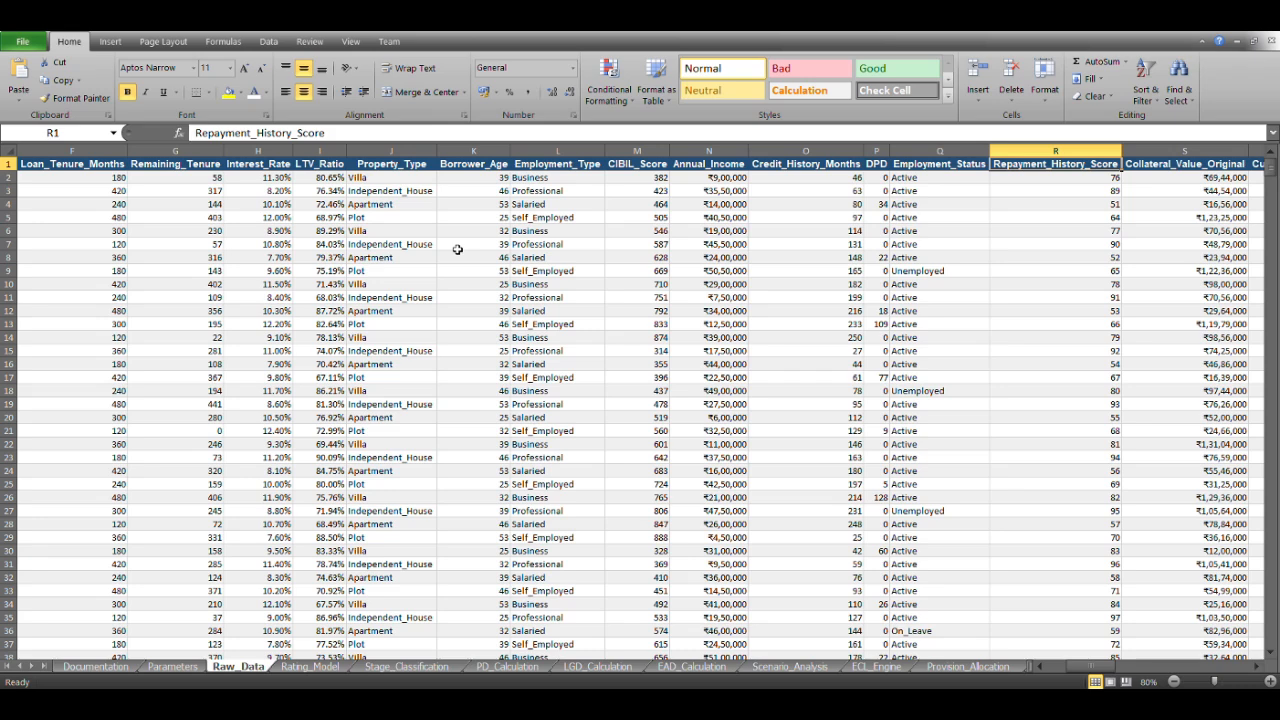
key(Right)
key(Left)
key(Right)
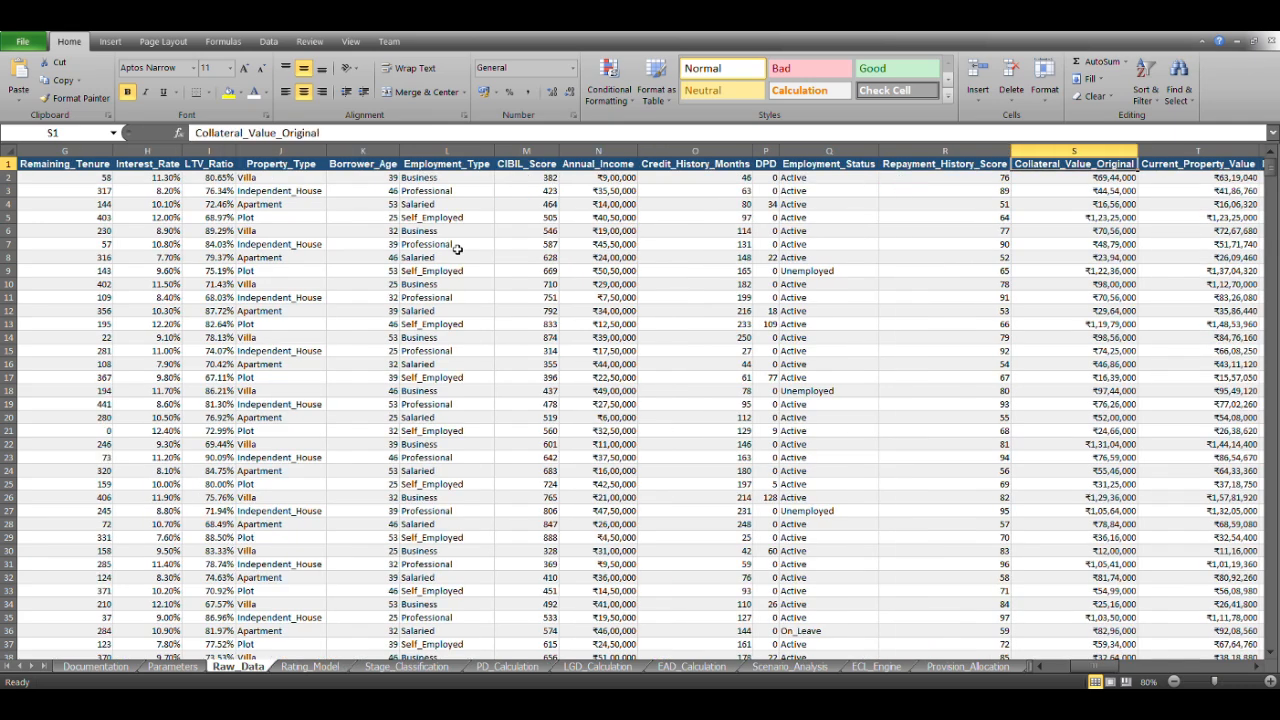
key(Right)
key(Right)
key(Right)
key(Left)
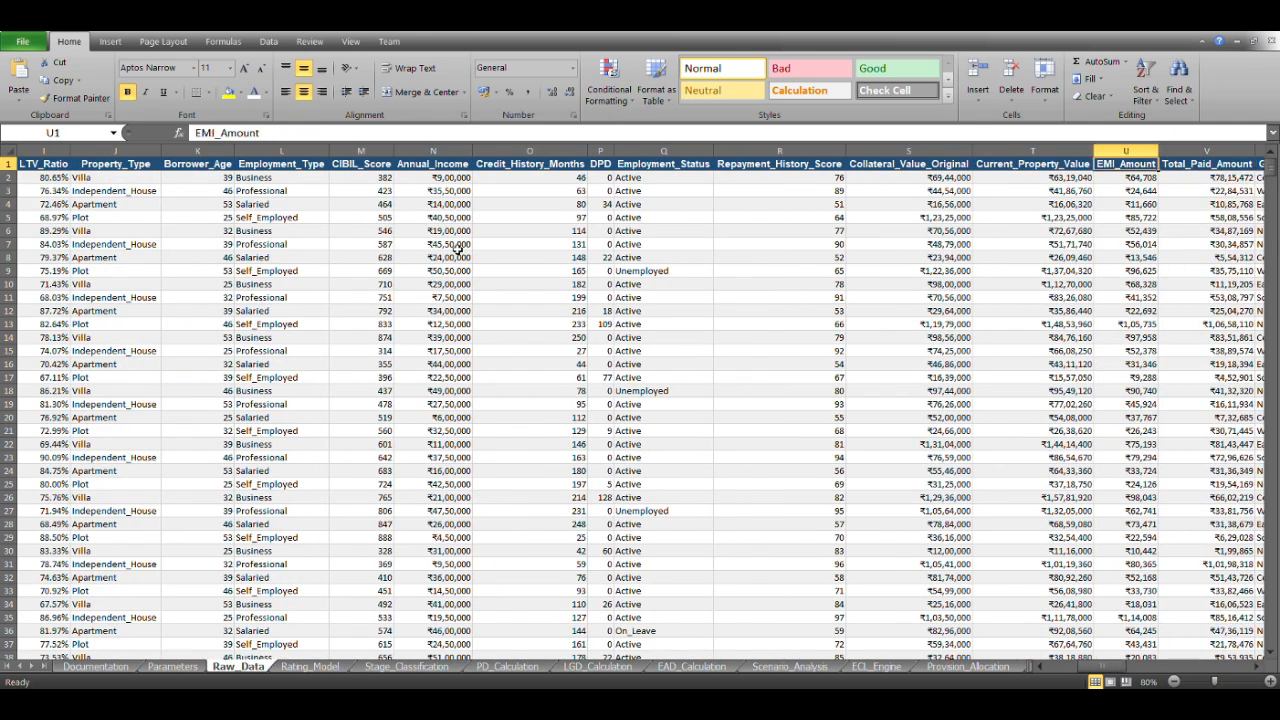
key(Right)
key(Right)
key(Right)
key(Left)
key(Left)
key(Left)
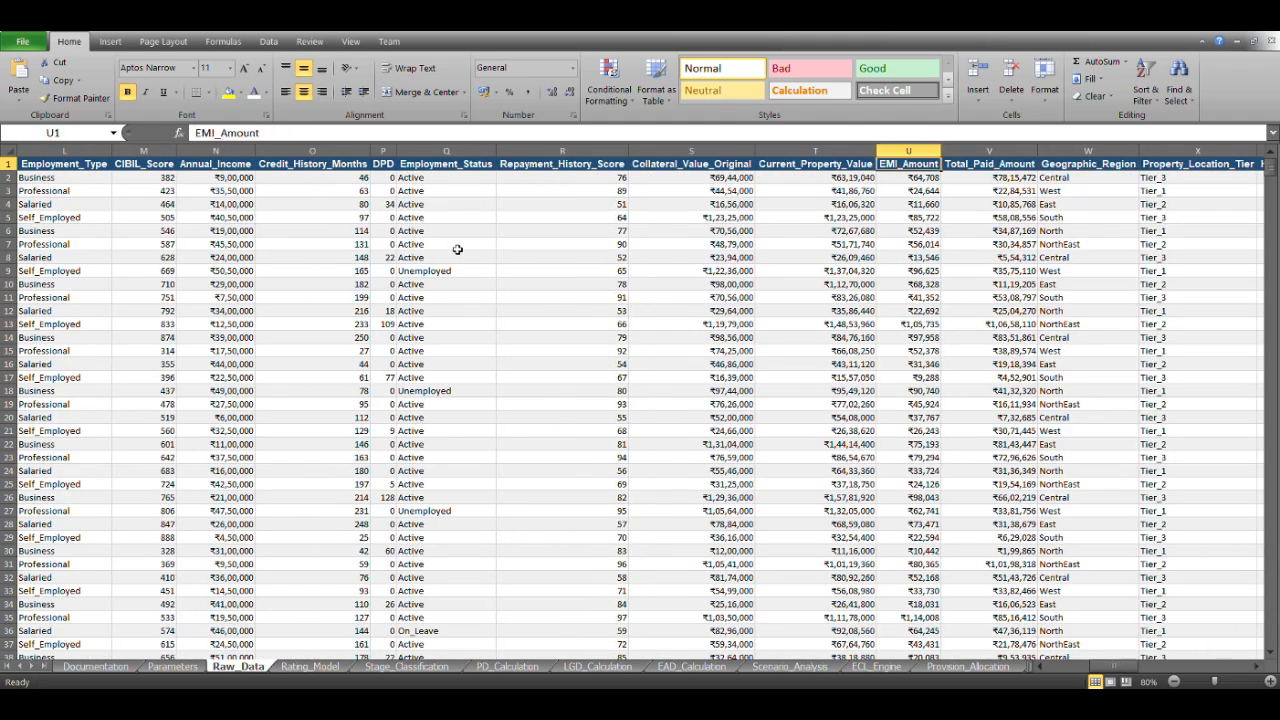
Step: Examine the regional, housing price and macroeconomic column headers of the raw loan data, up to Prior_CIBIL_Score
key(Right)
key(Right)
key(Right)
key(Right)
key(Right)
key(Right)
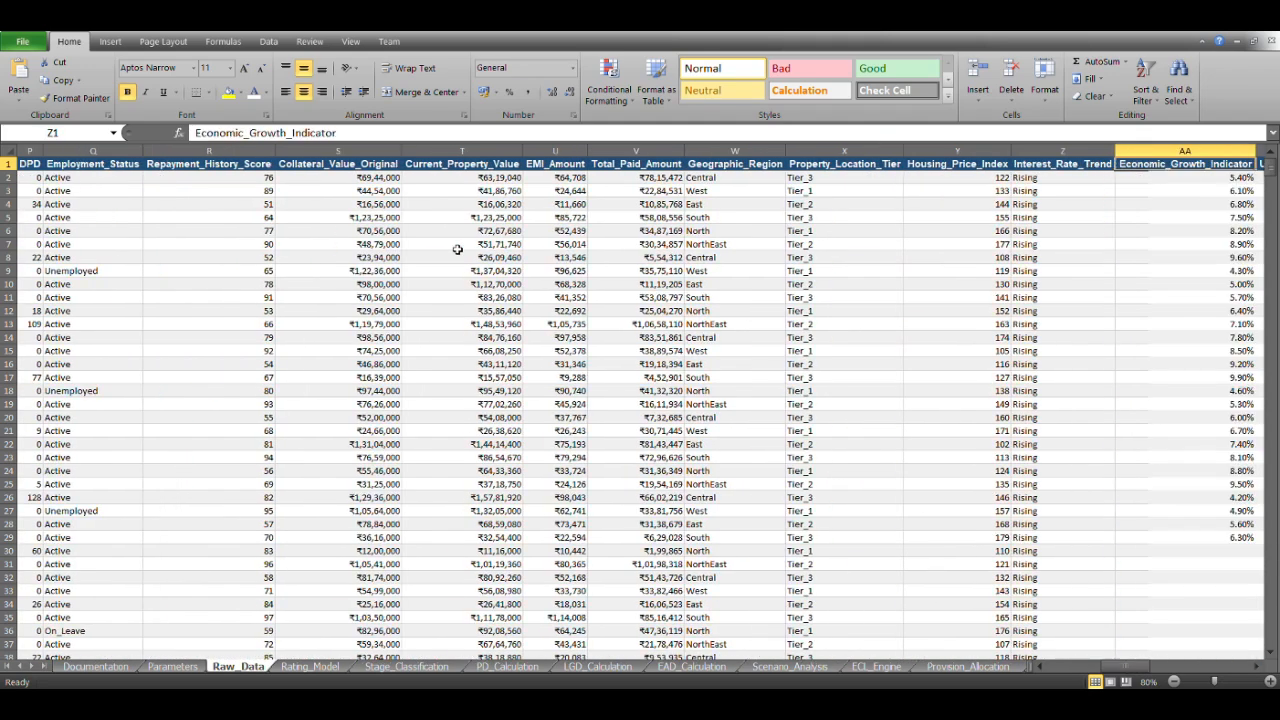
key(Left)
key(Left)
key(Right)
key(Right)
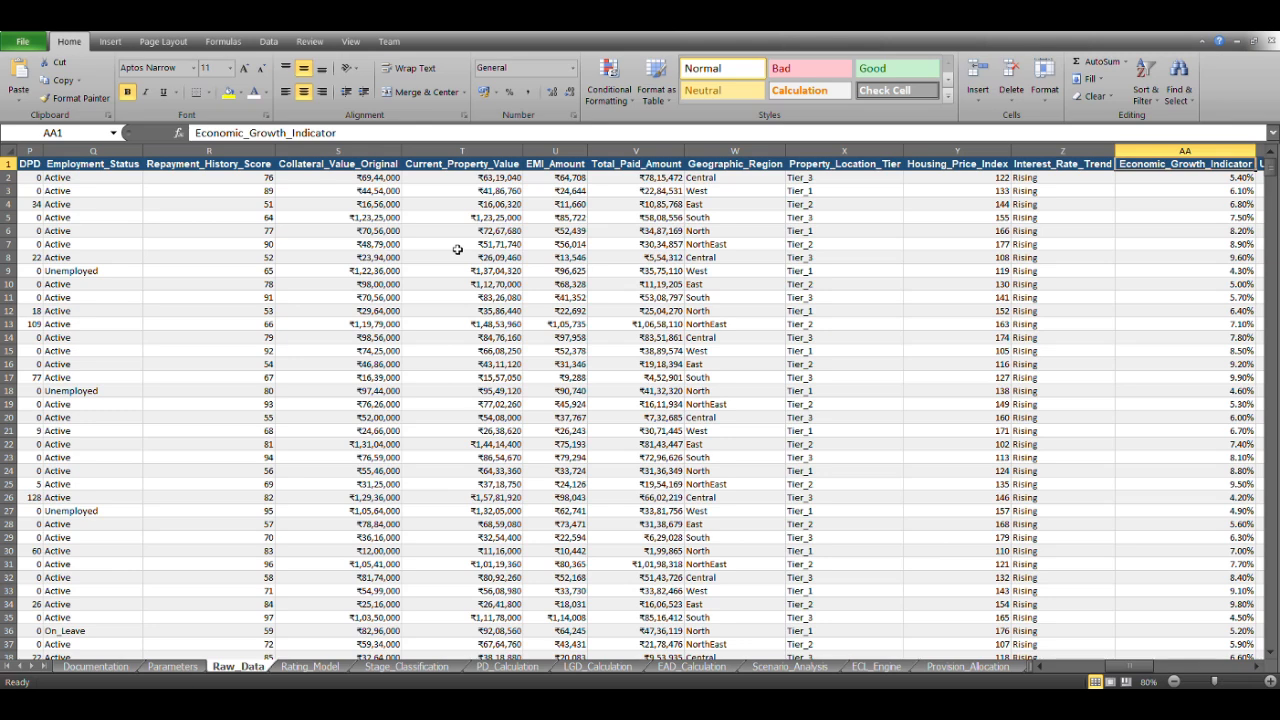
key(Right)
key(Right)
key(Right)
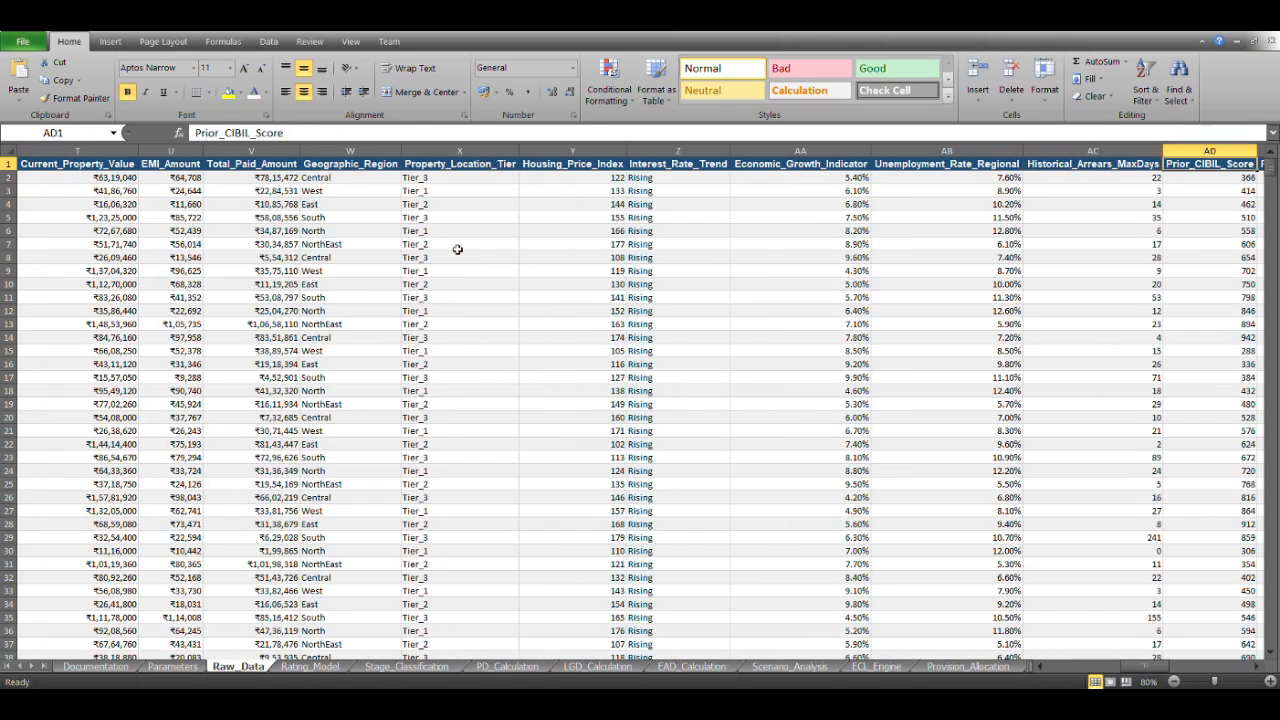
Step: Examine the prior income, prior HPI, origination age and category column headers of the raw loan data, up to Income_Category
key(Right)
key(Right)
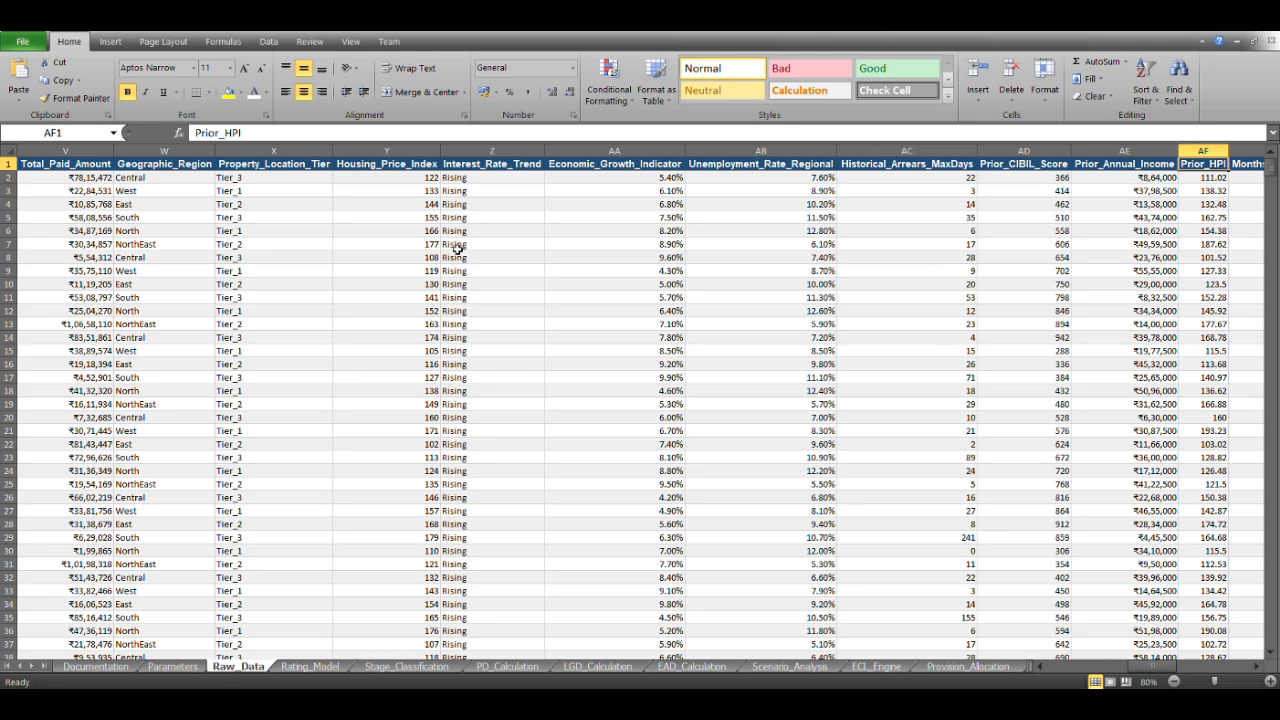
key(Right)
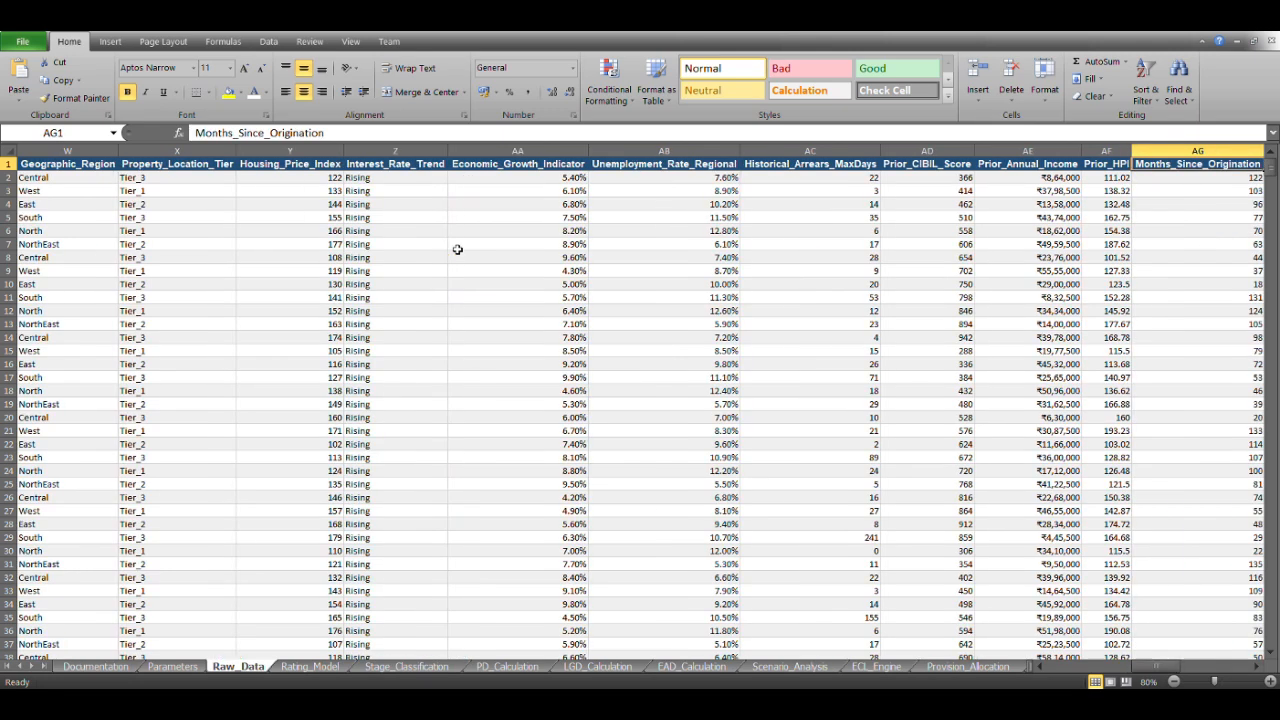
key(Right)
key(Right)
key(Right)
key(Right)
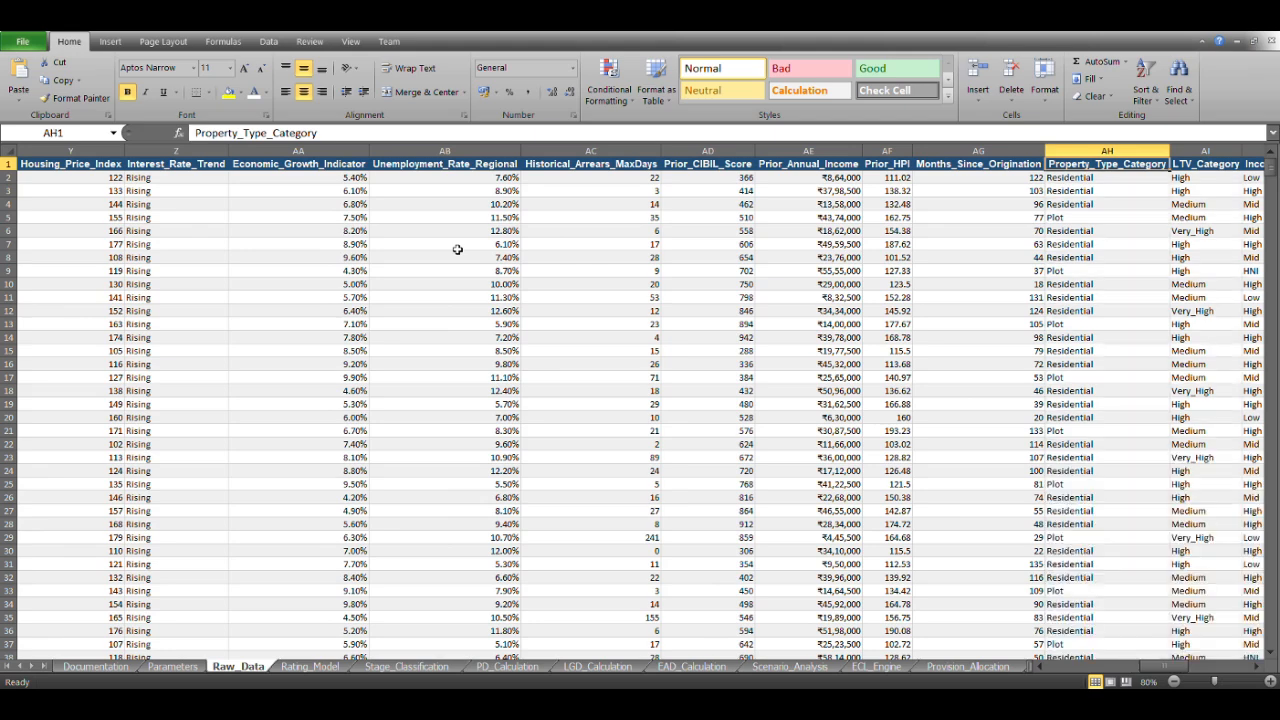
key(Right)
key(Left)
key(Left)
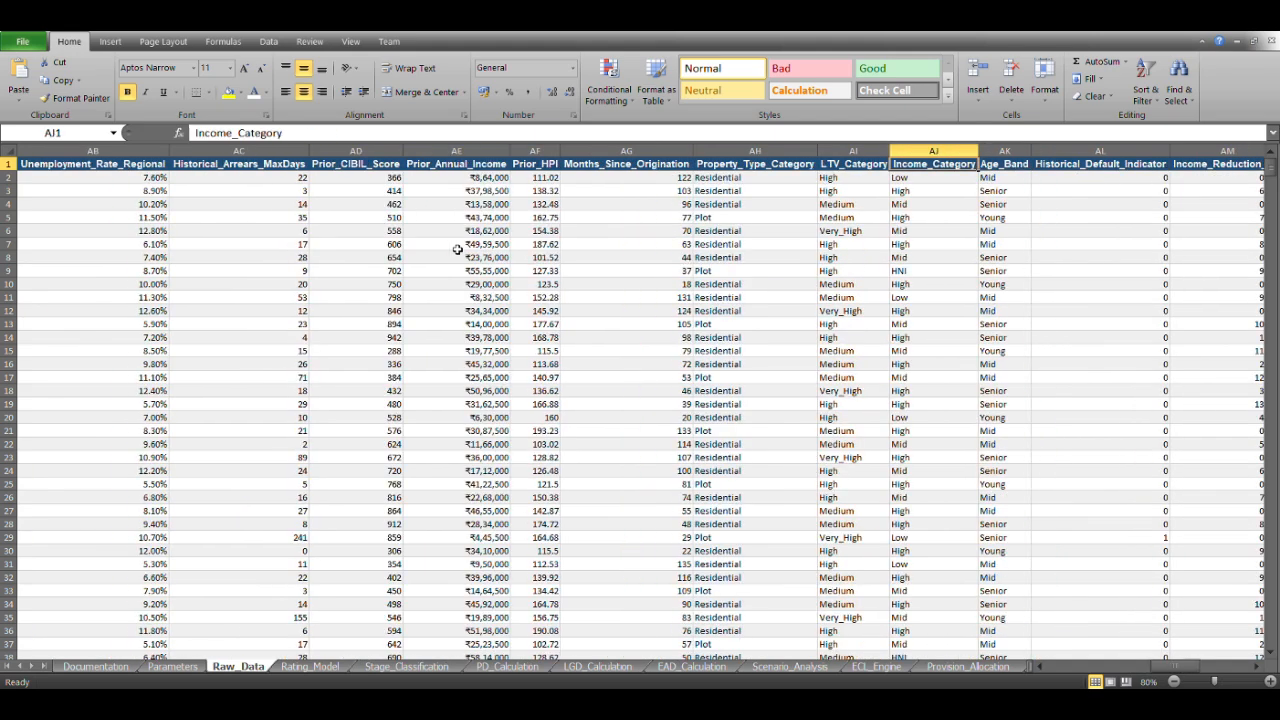
Step: Examine the raw loan data column headers from Age_Band through the default, income reduction, CIBIL drop and HPI decline fields to GCA_Current
key(Right)
key(Right)
key(Left)
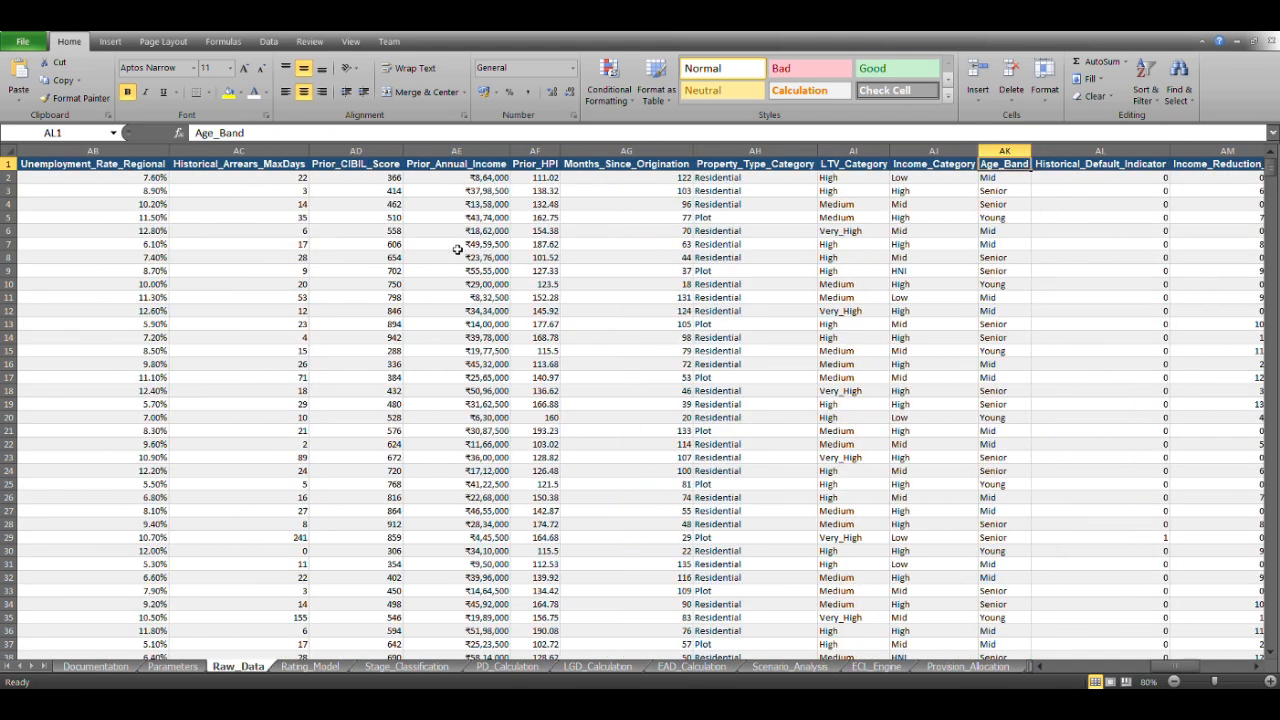
key(Right)
key(Right)
key(Right)
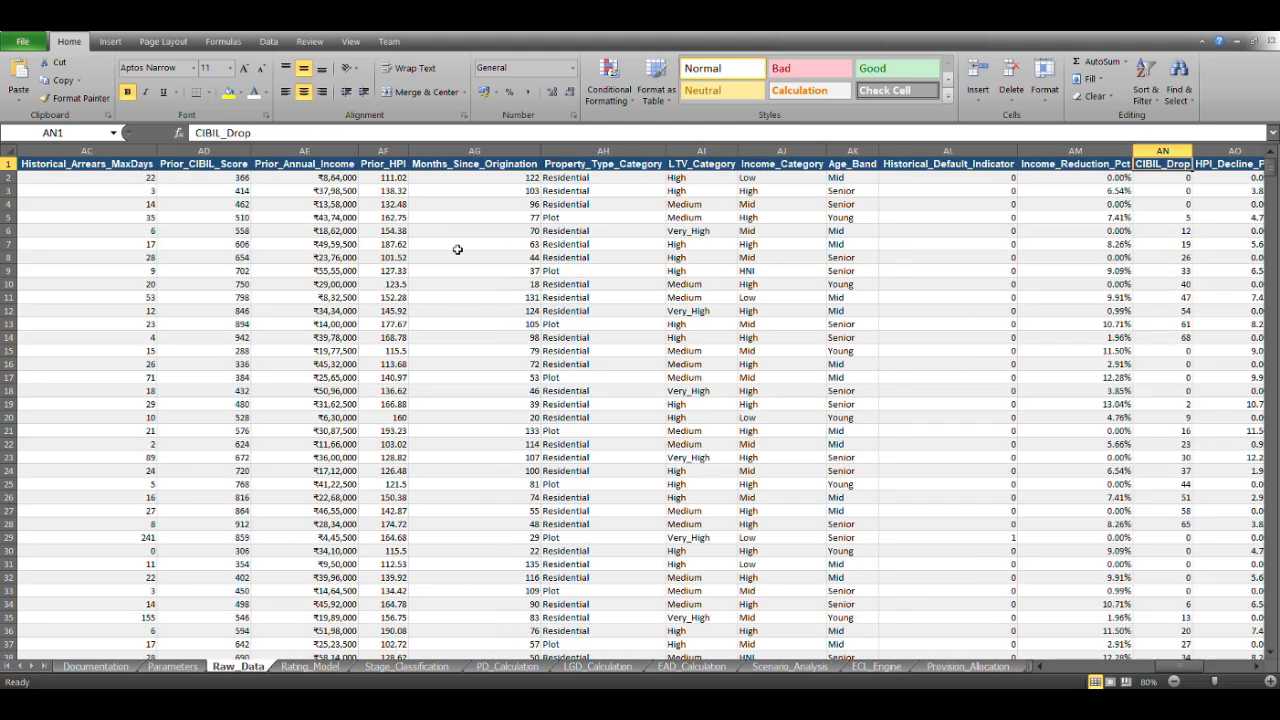
key(Right)
key(Right)
key(Right)
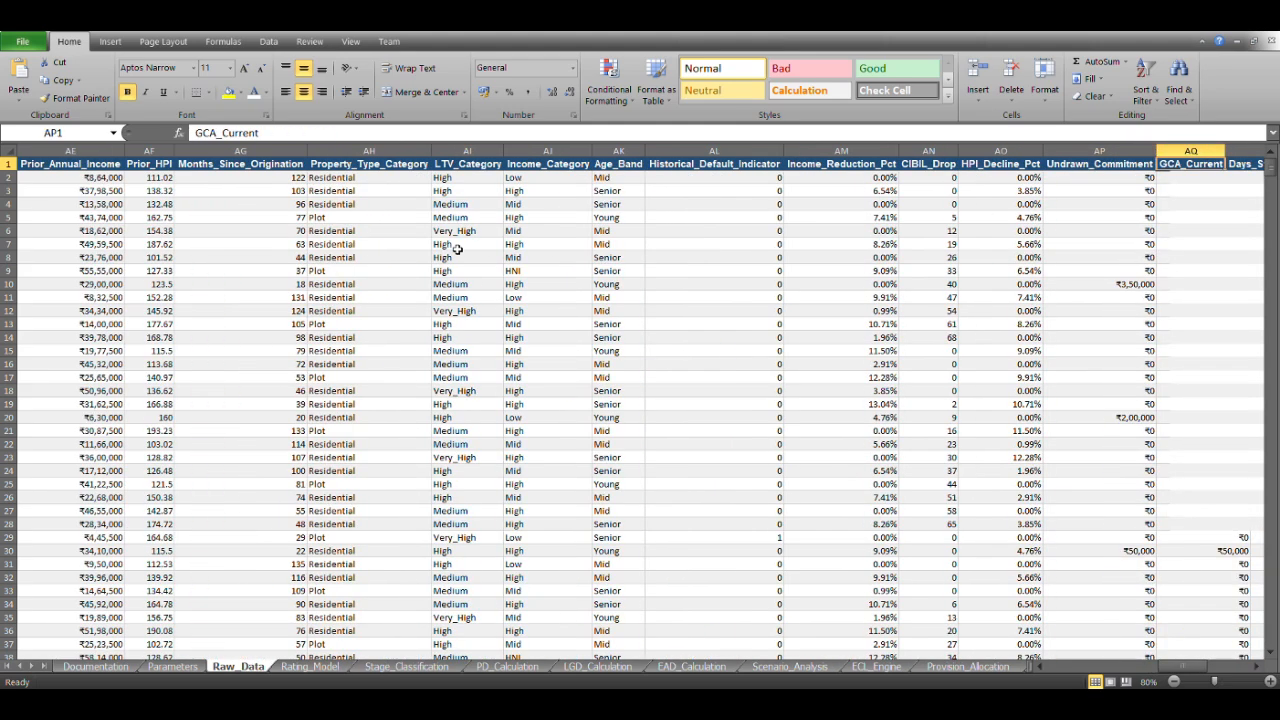
key(Right)
Step: Examine the remaining raw loan data column headers, from Days_Stage_Bucket to Loan_Purpose
scroll(457, 249, right, 2)
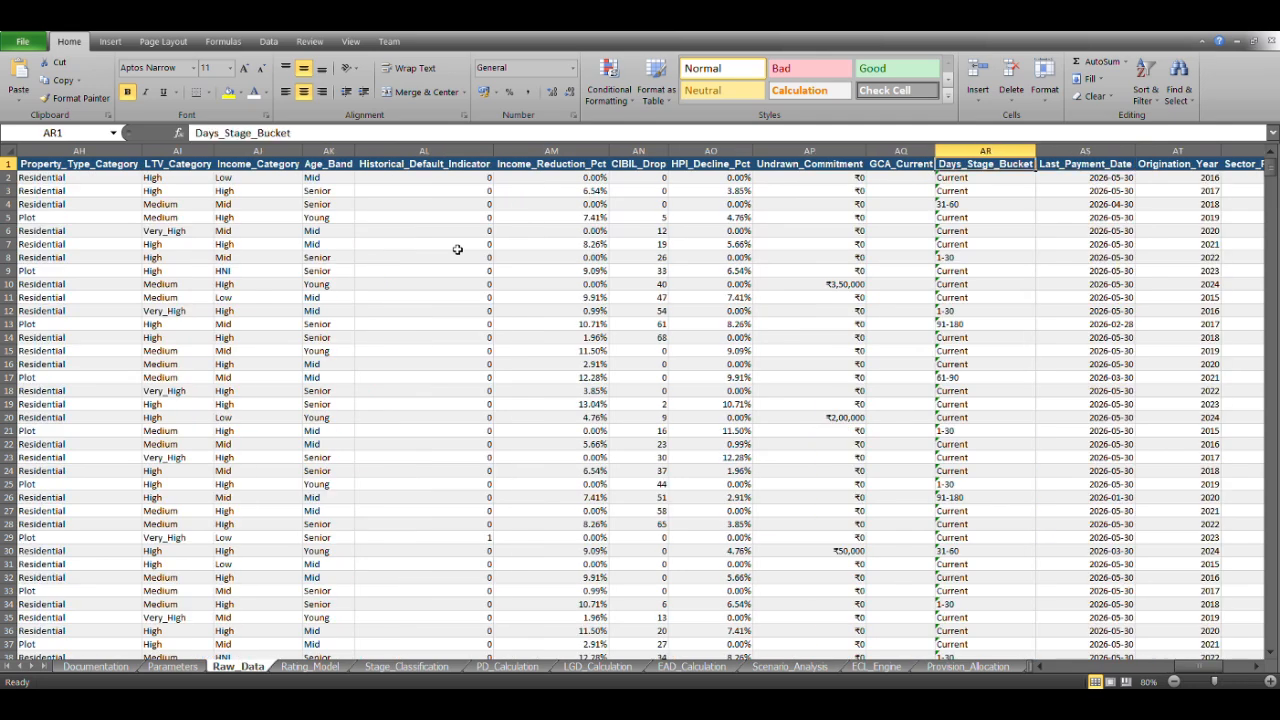
key(Right)
key(Right)
key(Right)
key(Right)
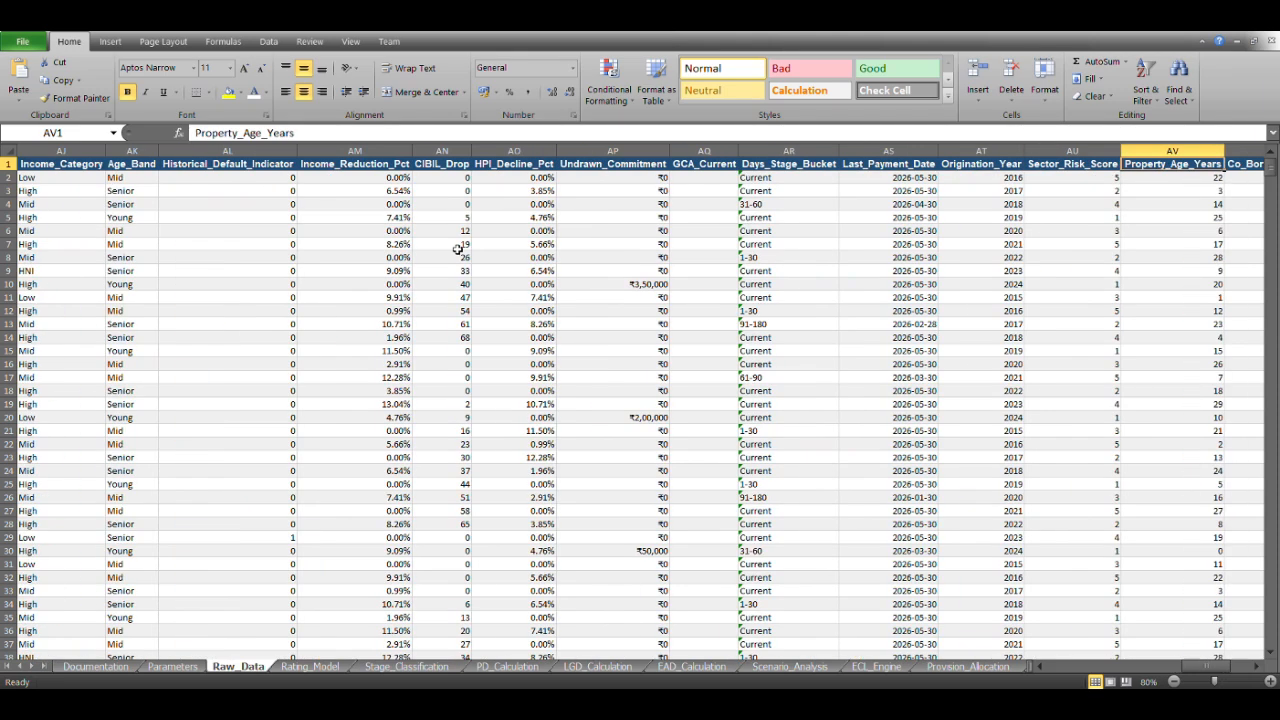
key(Right)
key(Right)
key(Right)
key(Right)
key(Right)
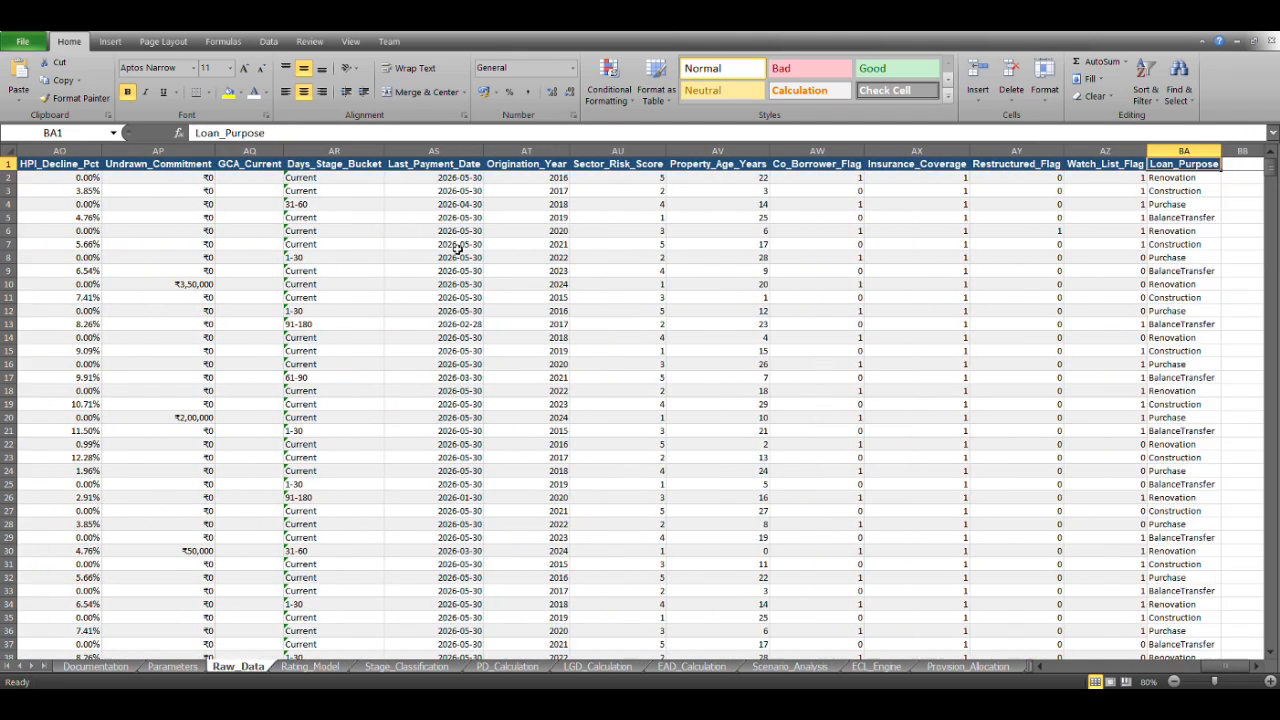
Step: Recheck the flag columns before Loan_Purpose and return to the Loan_ID header in cell A1
key(Left)
key(Right)
key(Left)
key(Left)
key(Left)
key(Left)
key(ctrl+Home)
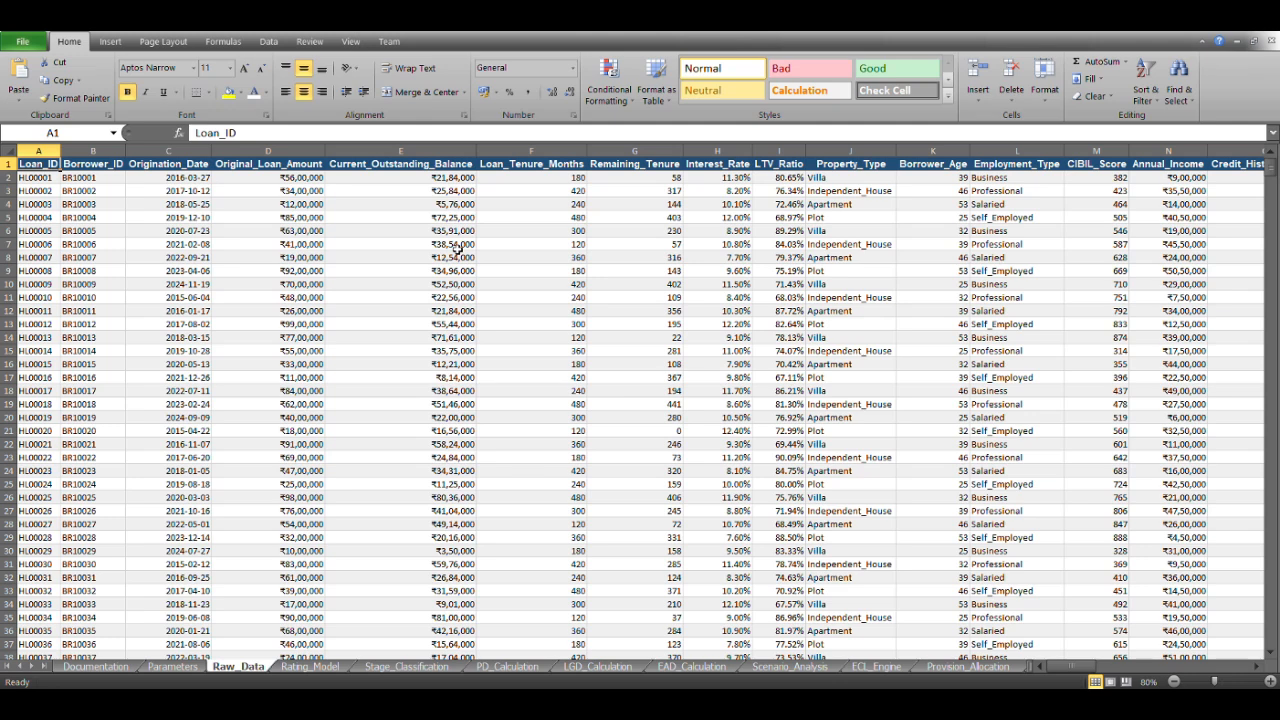
Step: Select all Current_Outstanding_Balance values from E2 down to check their count and total, and return to the column header
key(Right)
key(Right)
key(Right)
key(Right)
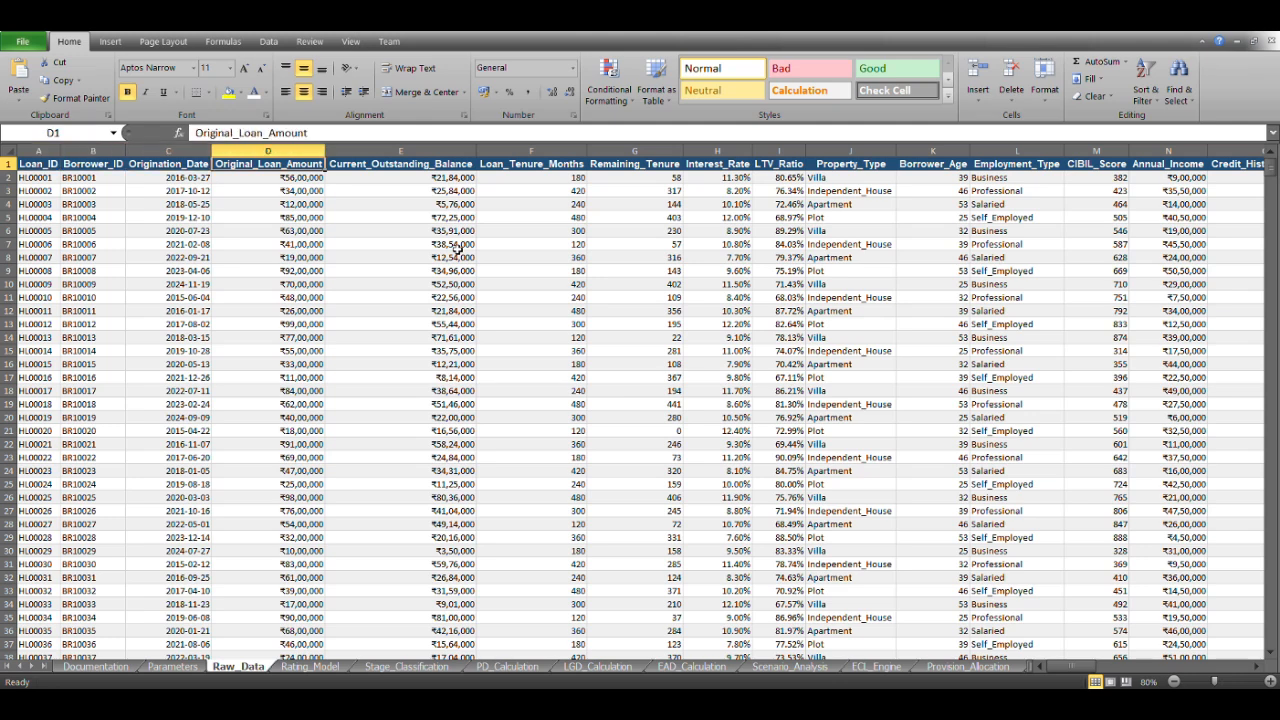
key(Down)
key(ctrl+shift+Down)
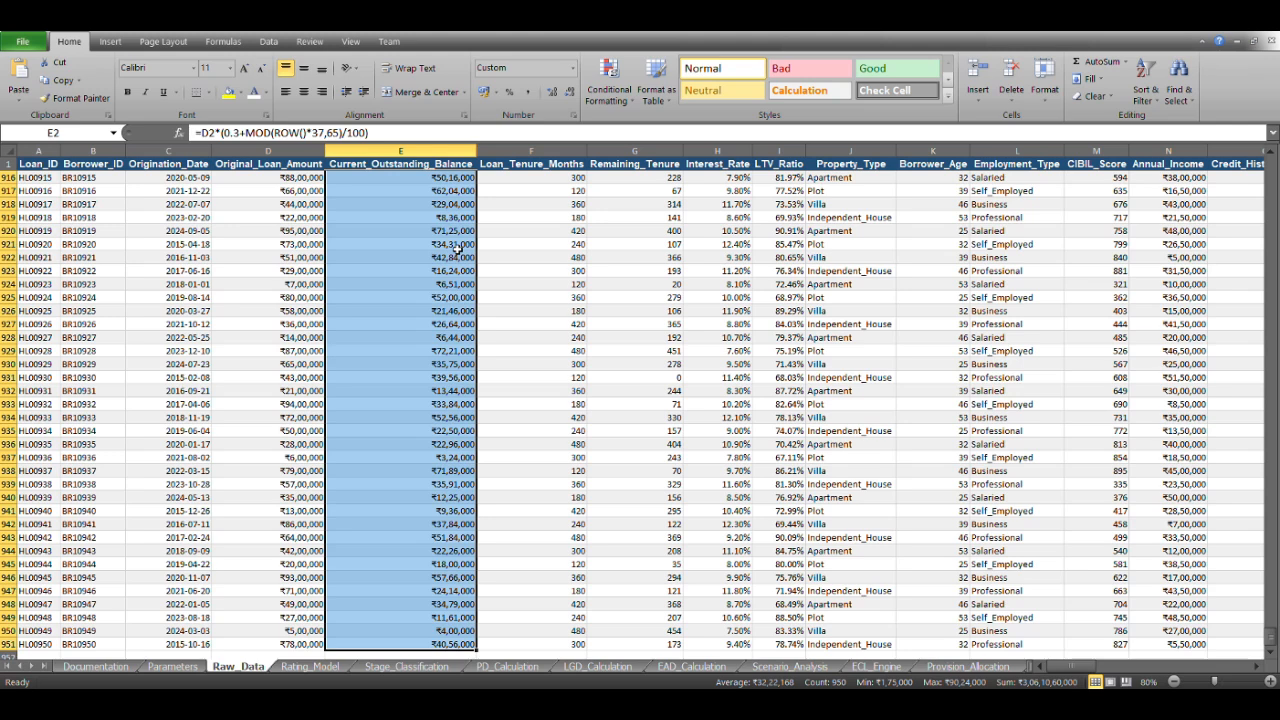
key(ctrl+Up)
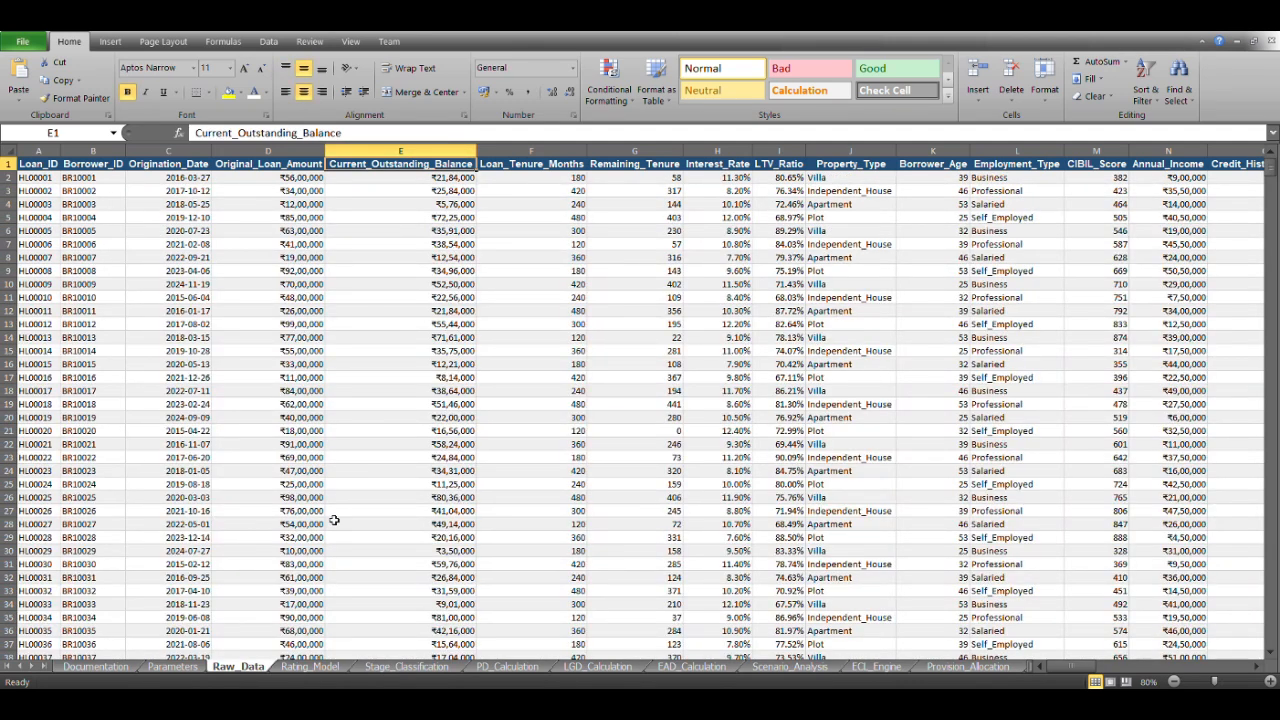
Step: Open the Rating_Model sheet and review the scoring weight factors from CIBIL_Score_Weight to DPD_Weight
click(309, 666)
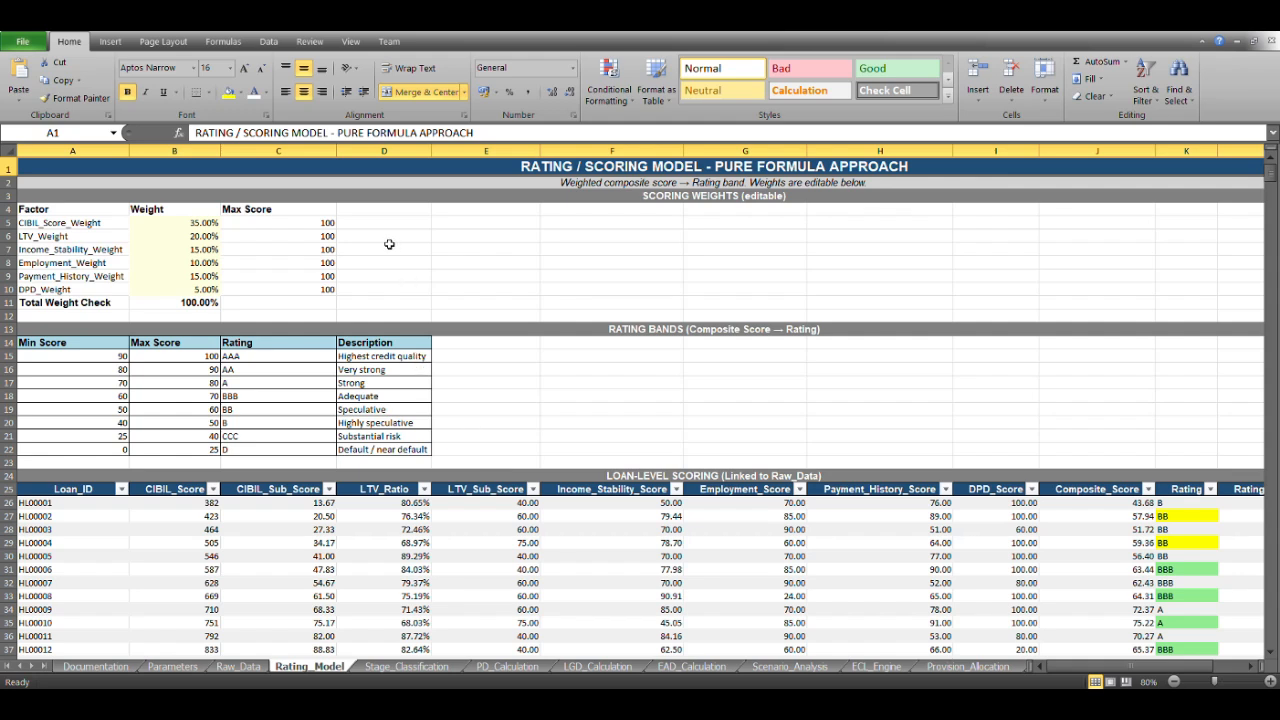
click(39, 229)
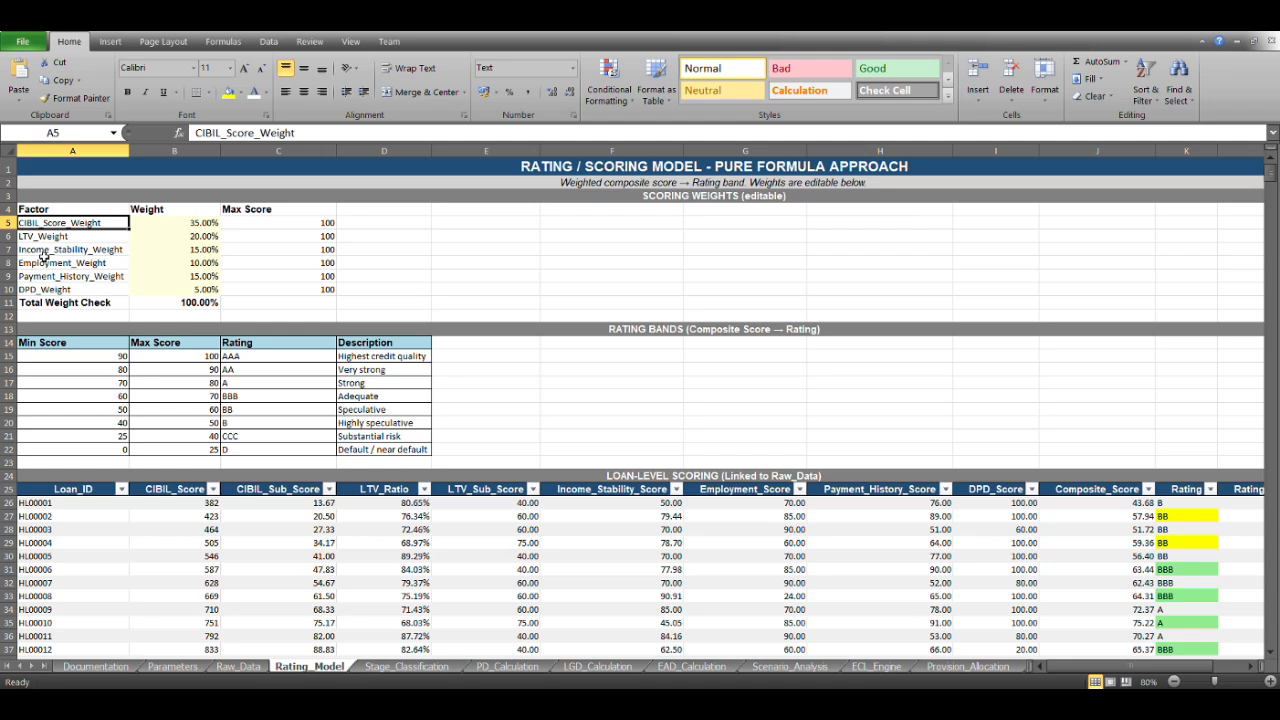
click(43, 251)
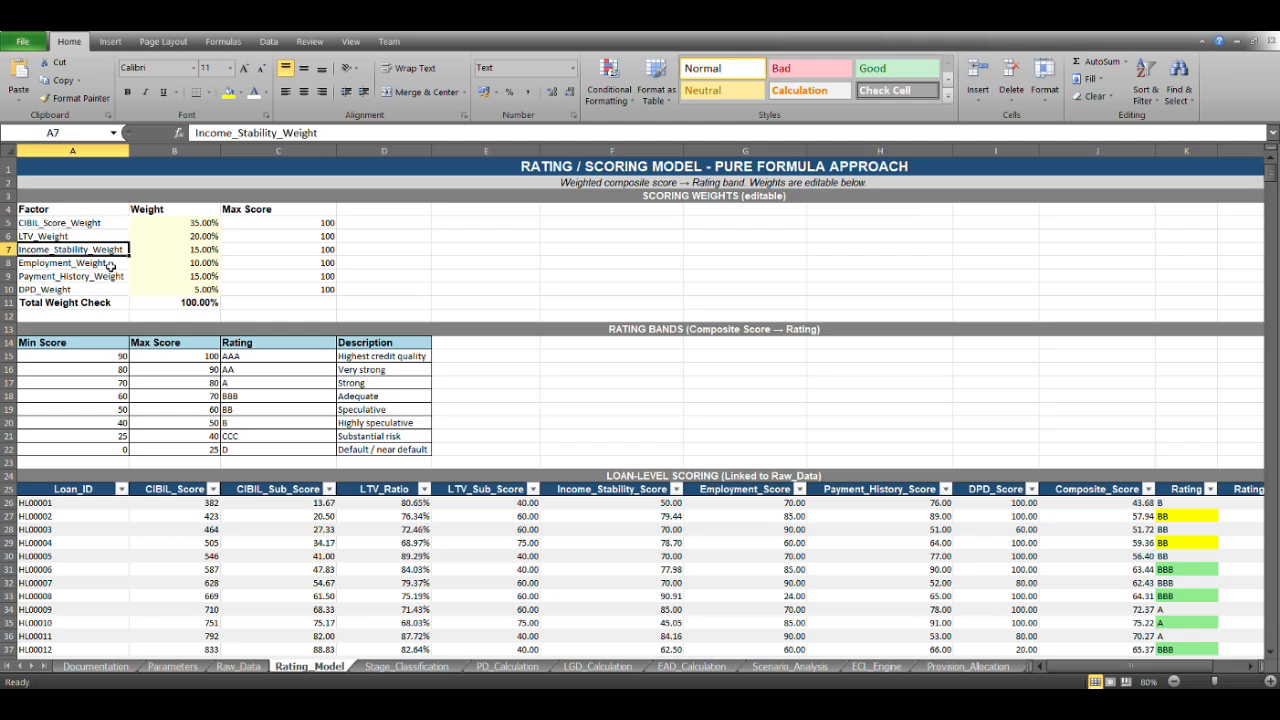
key(Up)
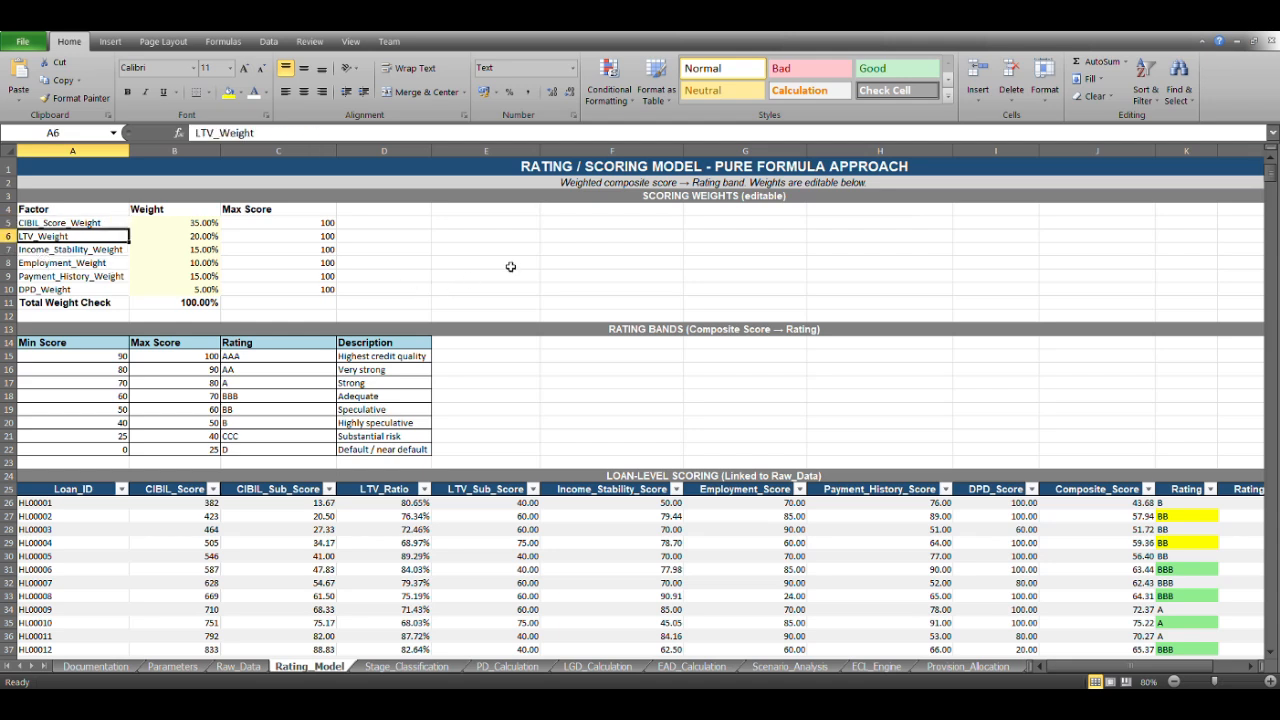
key(Down)
key(Down)
key(Down)
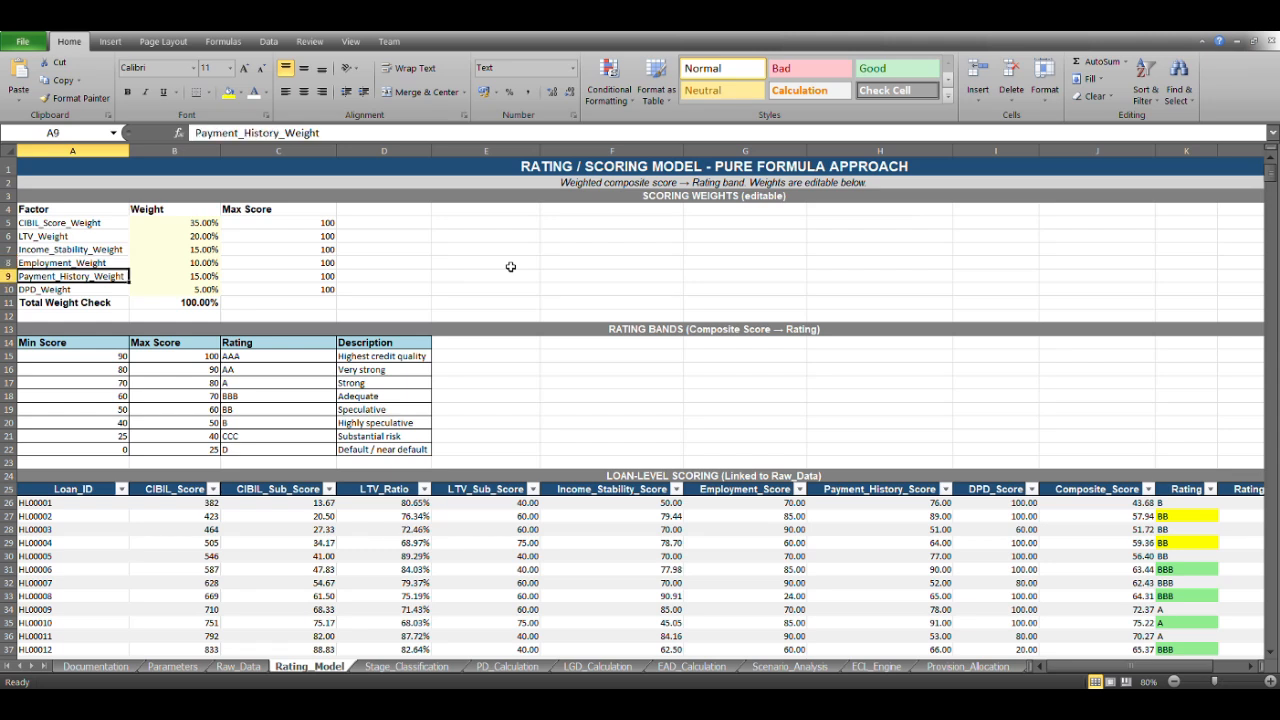
key(Down)
Step: Select the six scoring factor names from DPD_Weight up to CIBIL_Score_Weight
key(shift+Up)
key(shift+Up)
key(shift+Up)
key(shift+Up)
key(shift+Up)
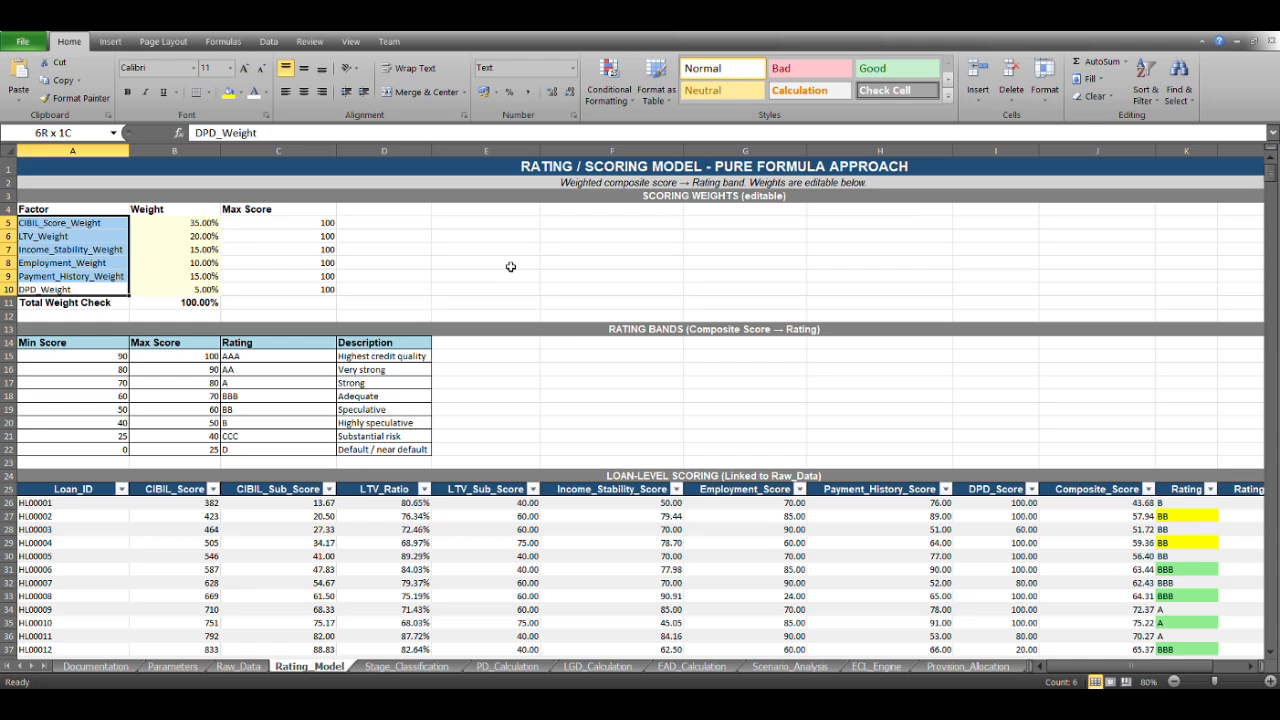
Step: Go over the individual scoring factors again, ending on Payment_History_Weight
key(Down)
key(Up)
key(Up)
key(Up)
key(Up)
key(Up)
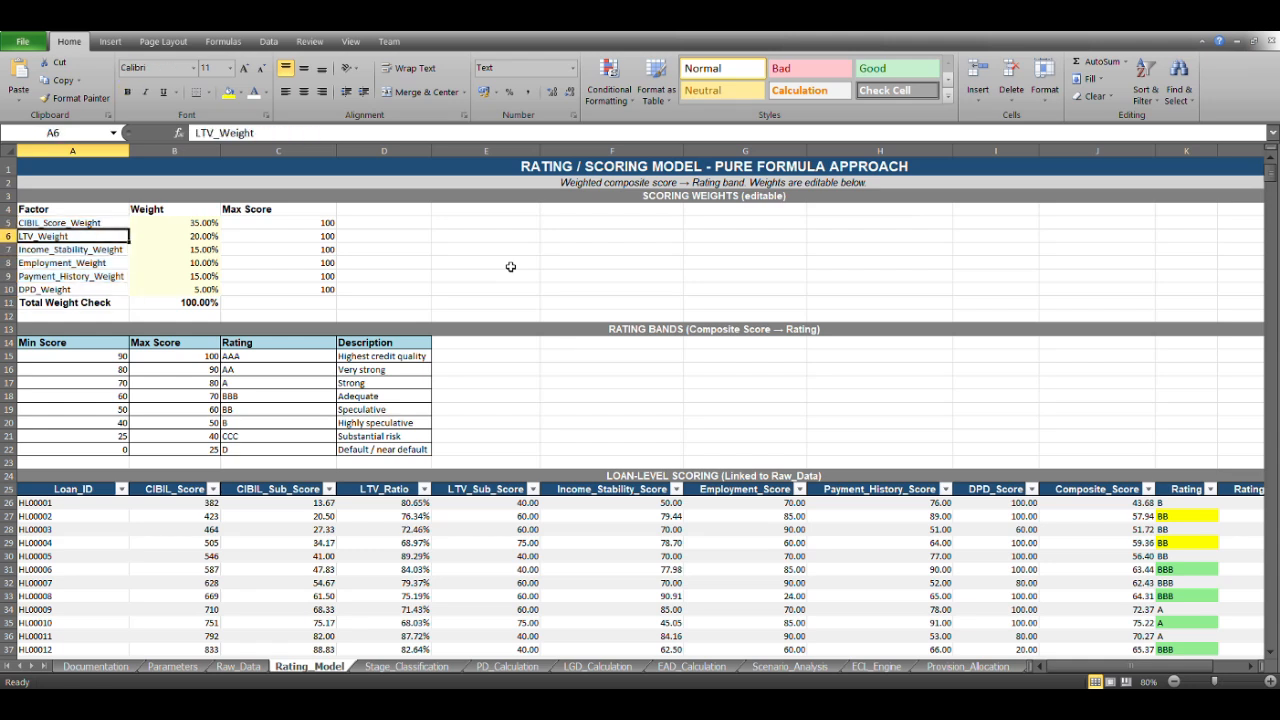
key(Down)
key(Down)
key(Down)
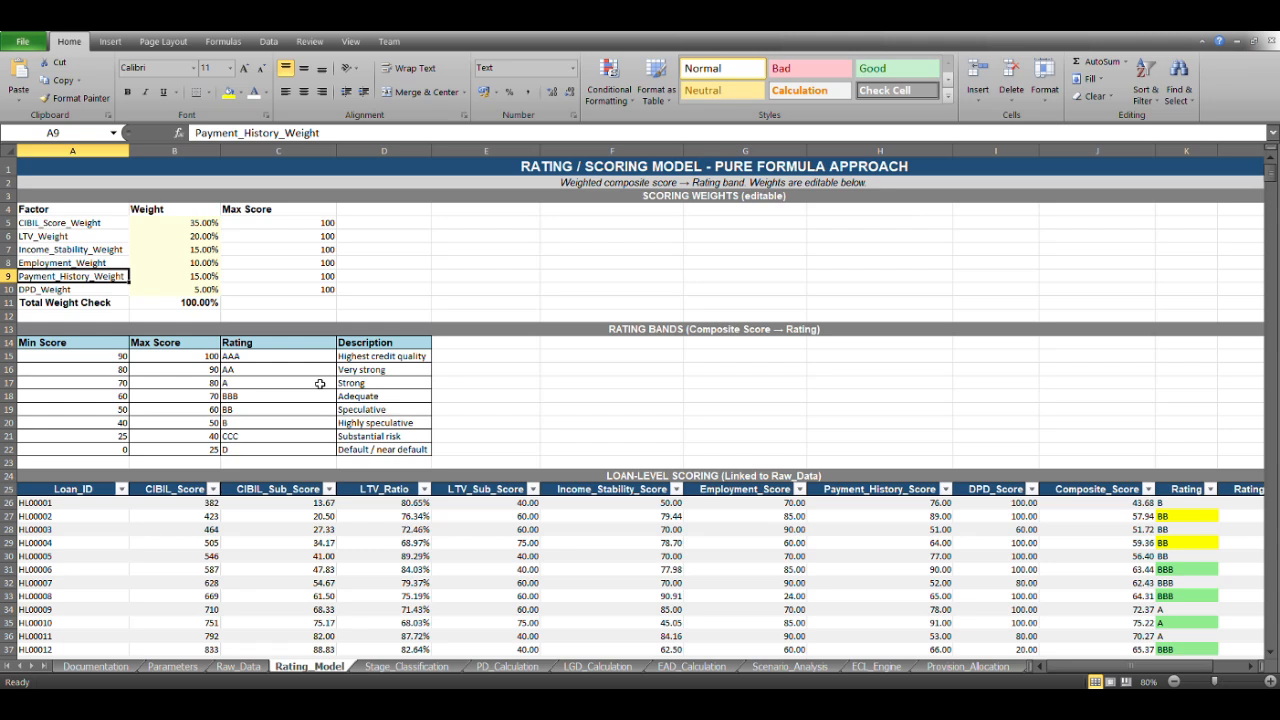
Step: Examine the loan-level scoring column headers from Loan_ID through CIBIL_Sub_Score to LTV_Ratio
click(75, 489)
key(Right)
key(Right)
key(Right)
key(Left)
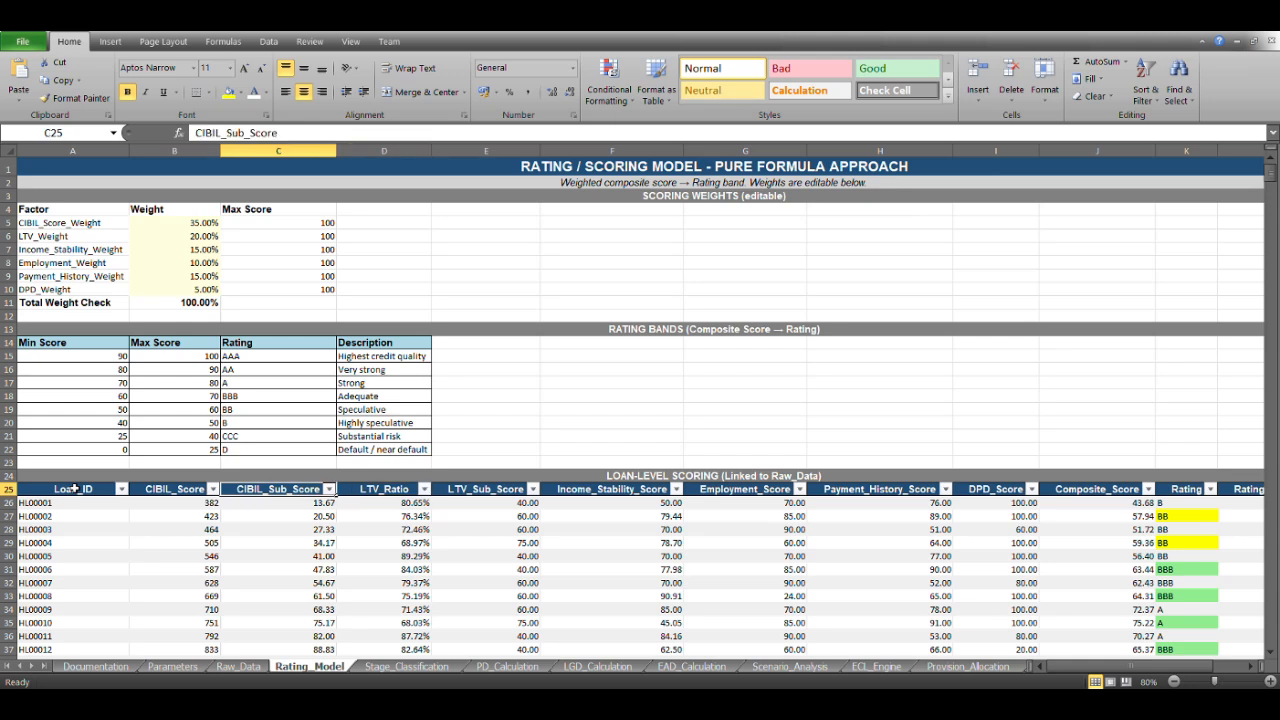
key(Left)
key(Right)
key(Right)
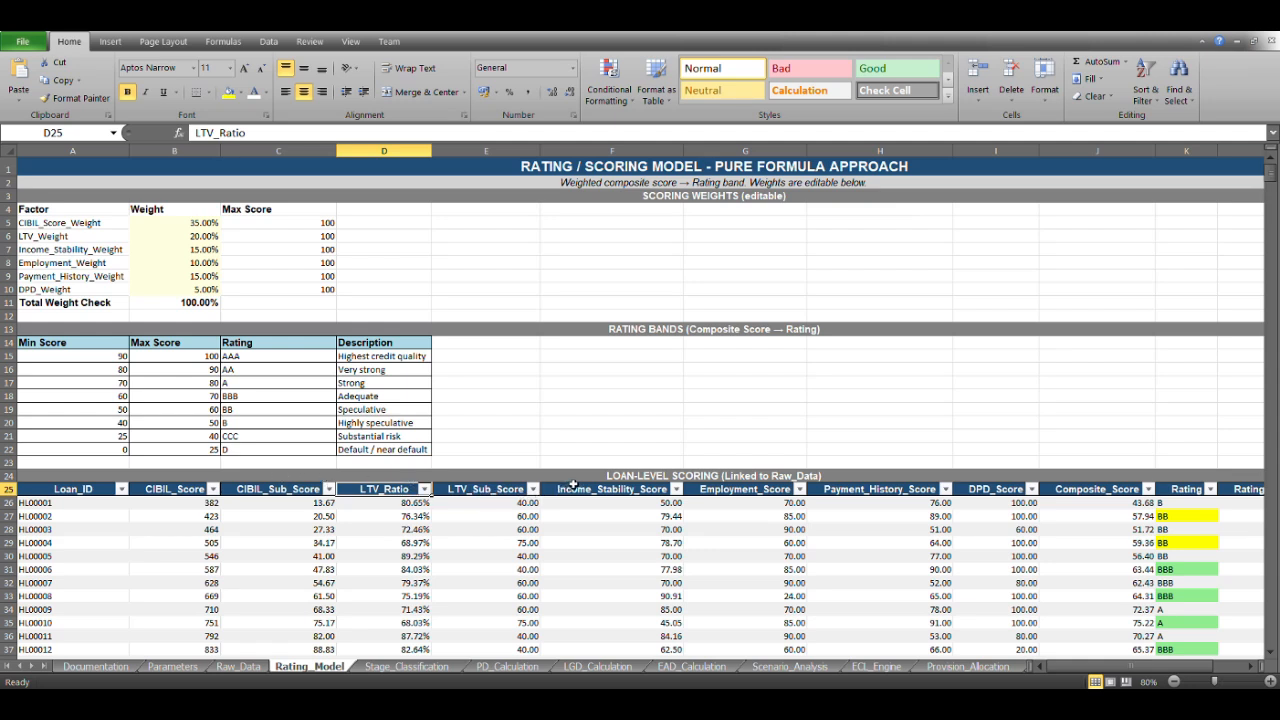
Step: Examine the loan-level scoring column headers from LTV_Sub_Score to Rating, returning to Composite_Score
key(Right)
key(Right)
key(Right)
key(Right)
key(Right)
key(Right)
key(Right)
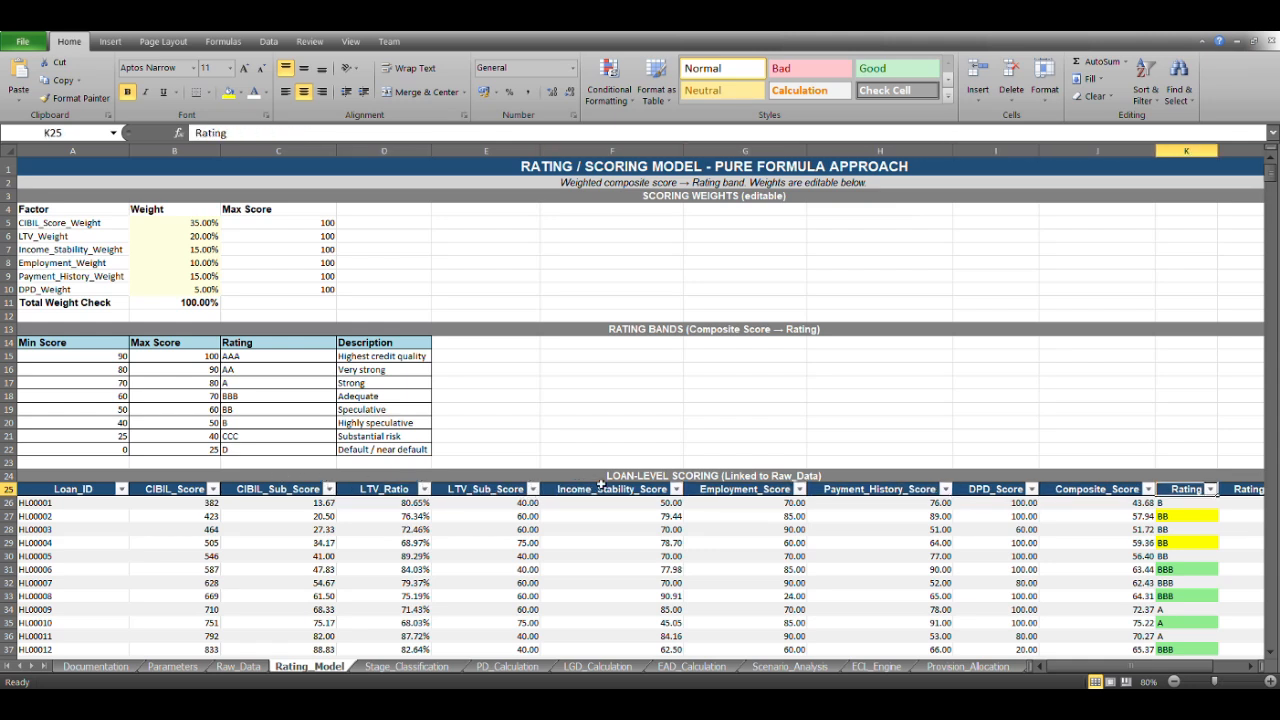
key(Left)
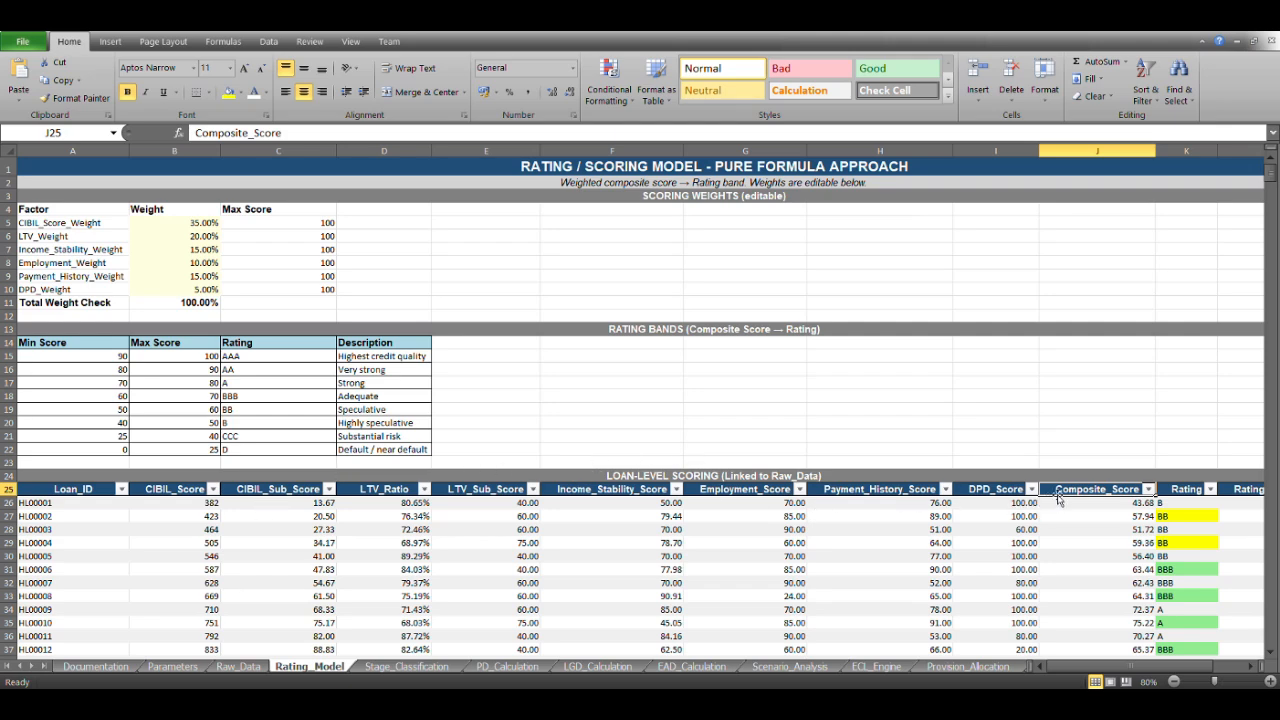
Step: Examine the Rating_Numeric and Watch_Flag column headers of the loan-level scoring table
key(Right)
key(Right)
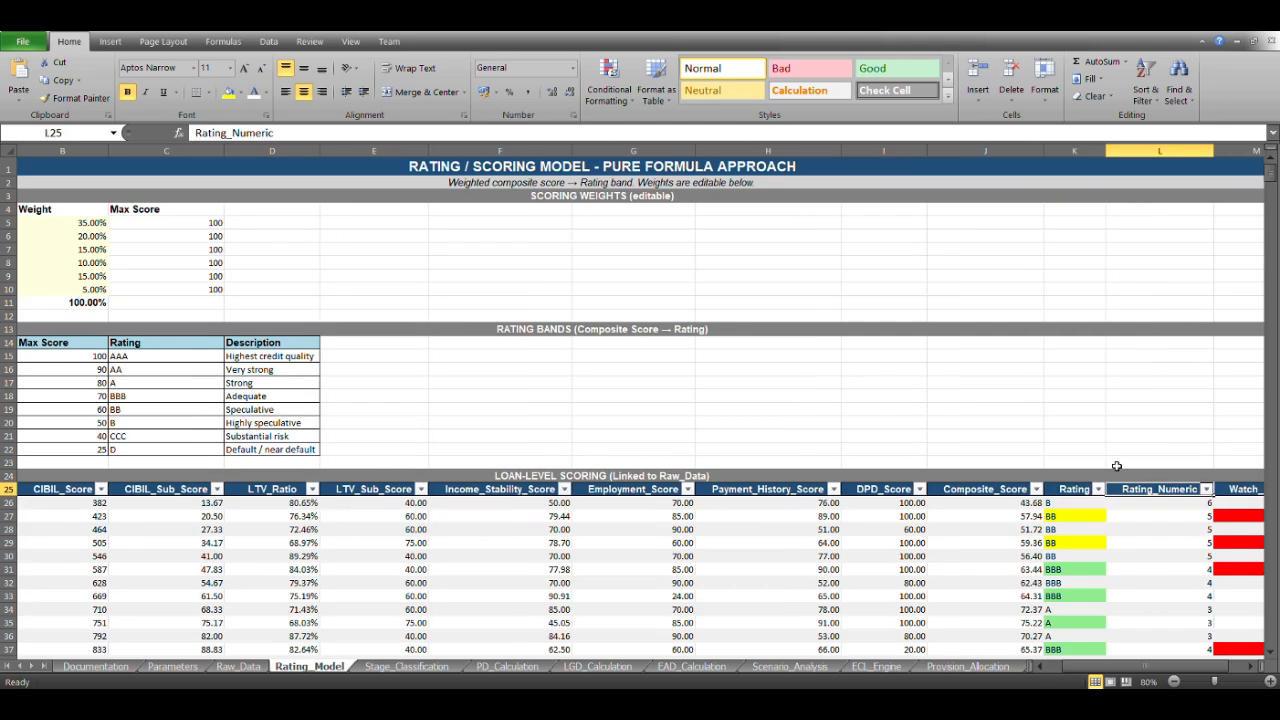
scroll(1116, 466, right, 1)
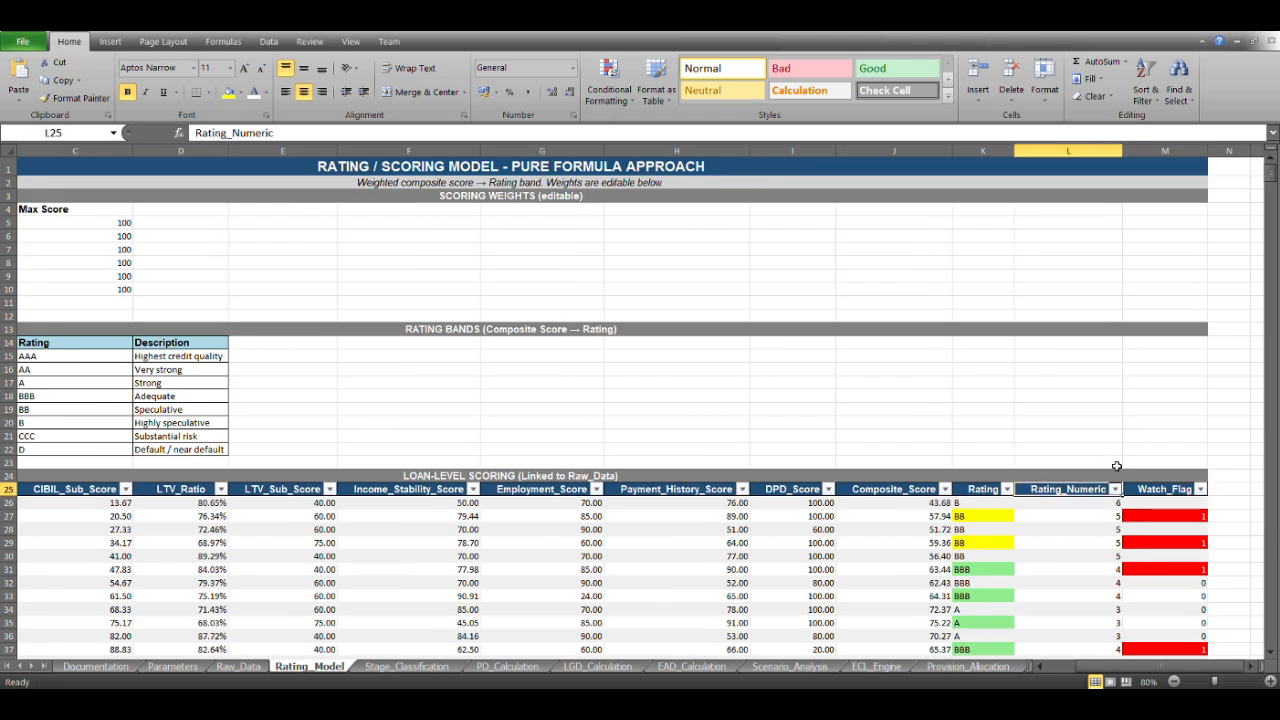
key(Right)
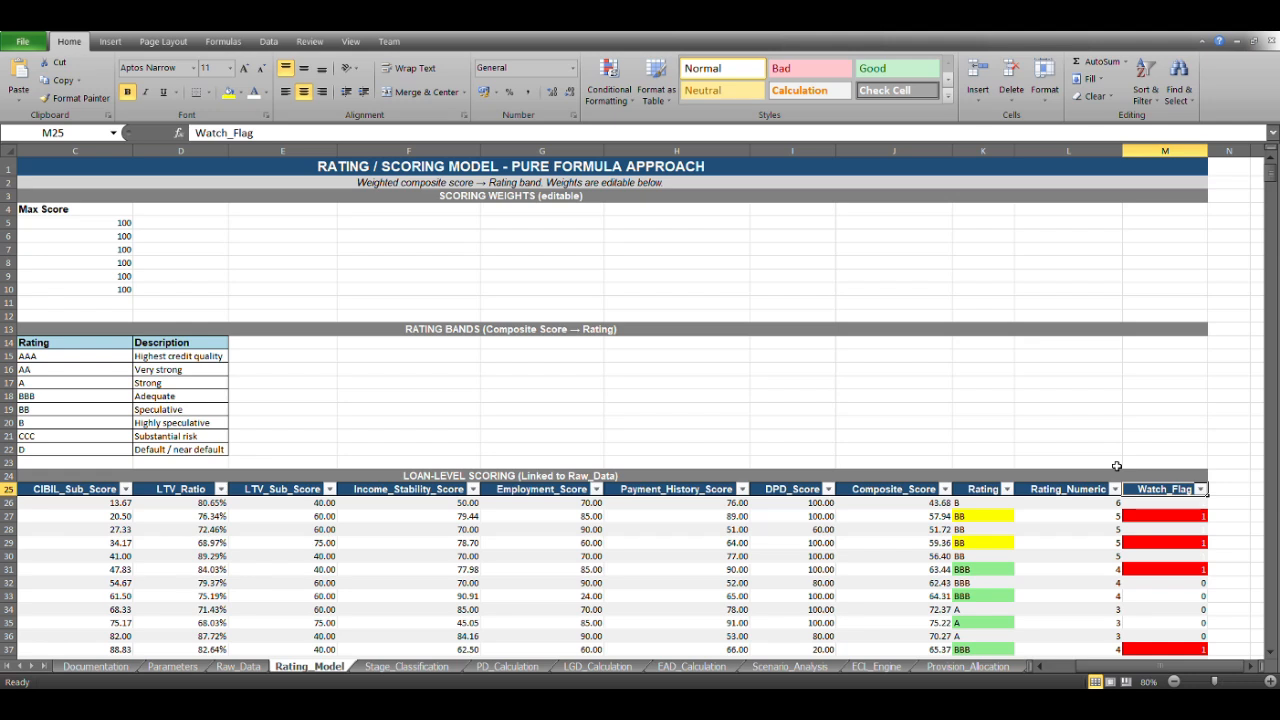
Step: Inspect the Watch_Flag formula in cell M26 without changing it and compare it with the formula in M27
key(Down)
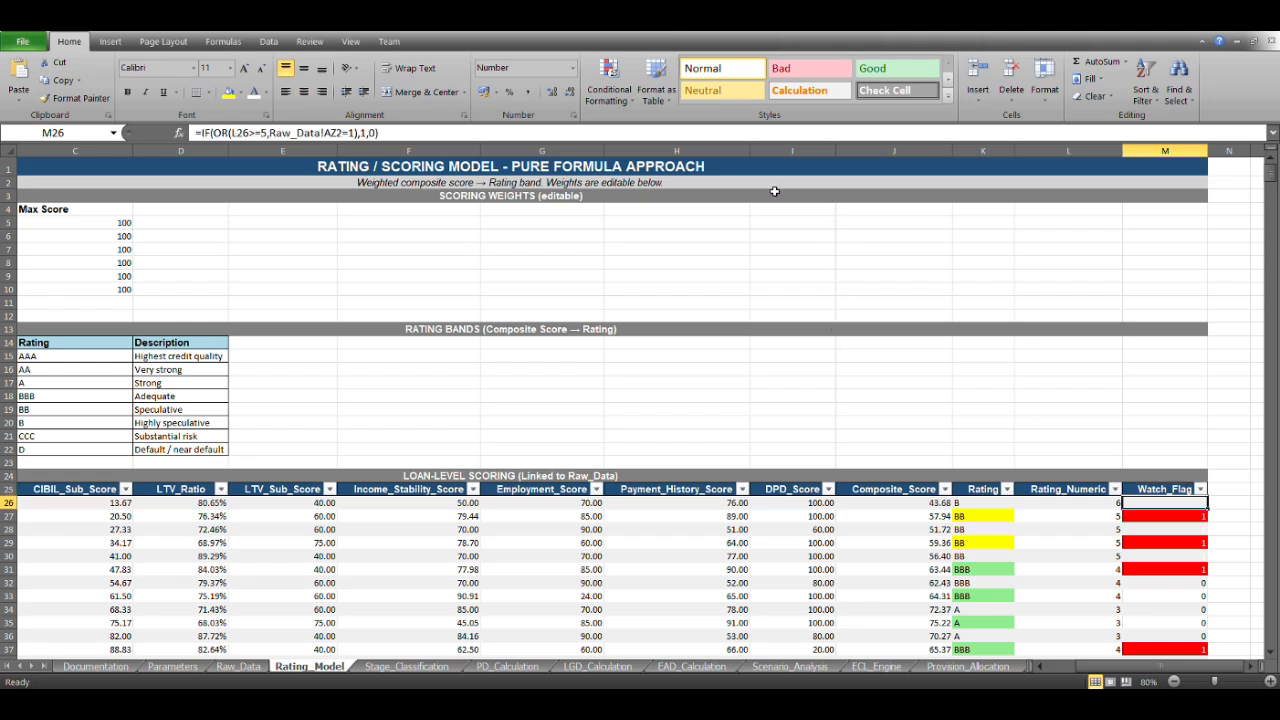
key(F2)
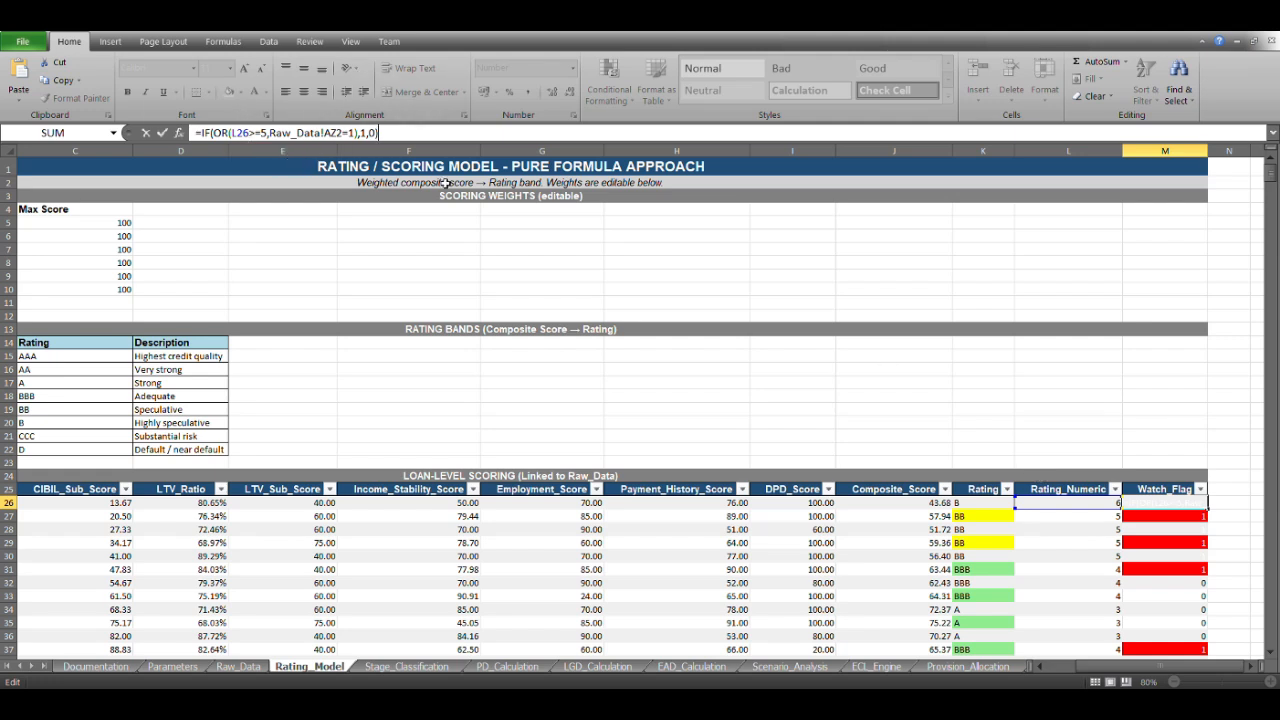
key(ctrl+Return)
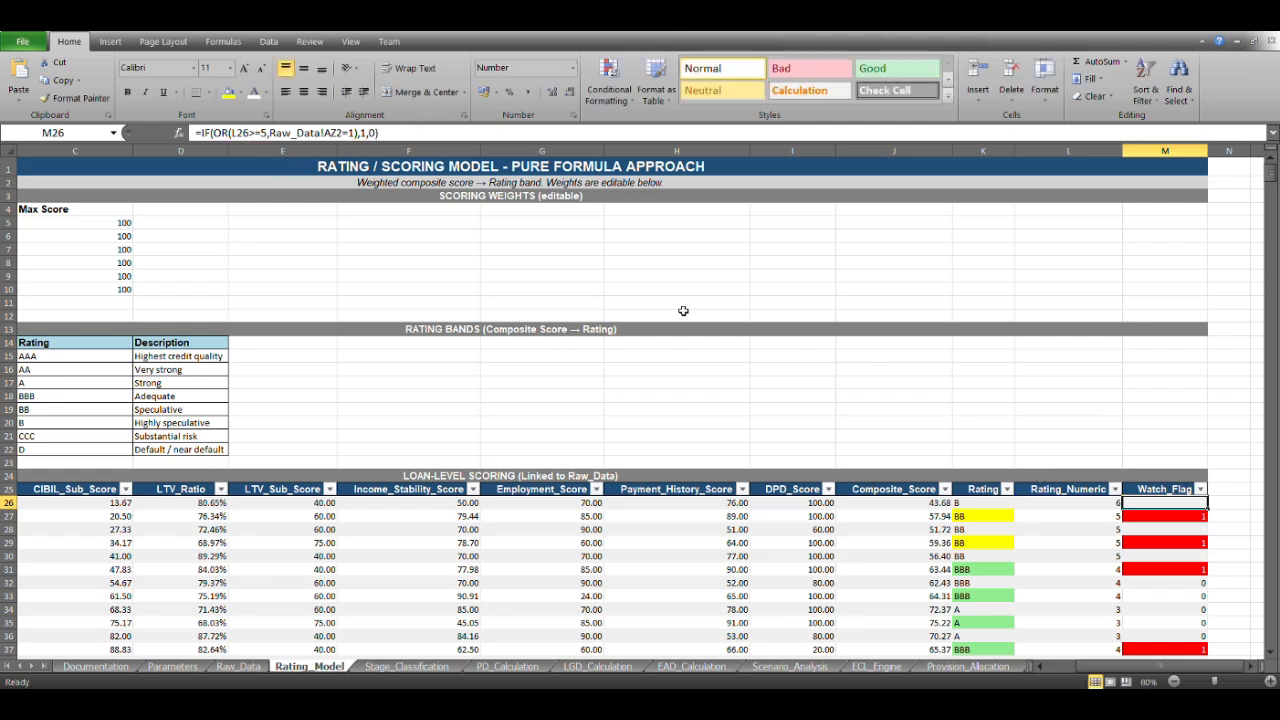
key(Down)
key(Down)
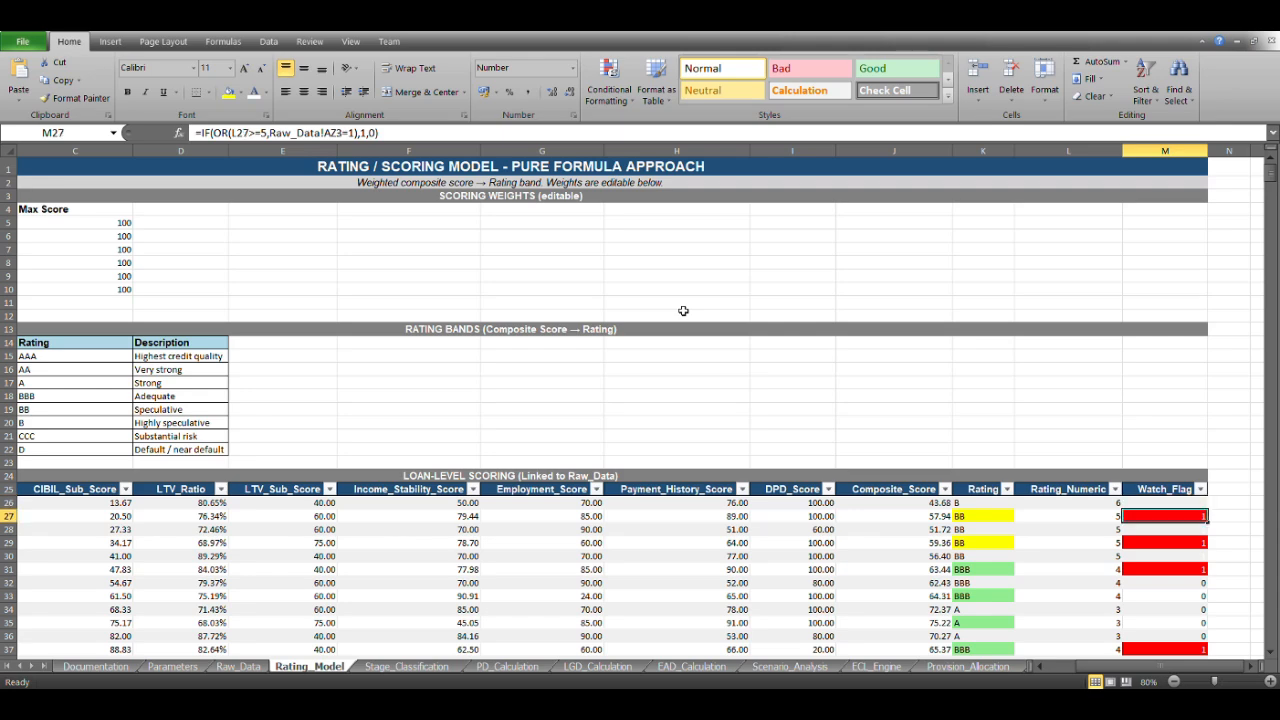
key(Up)
key(Up)
key(Up)
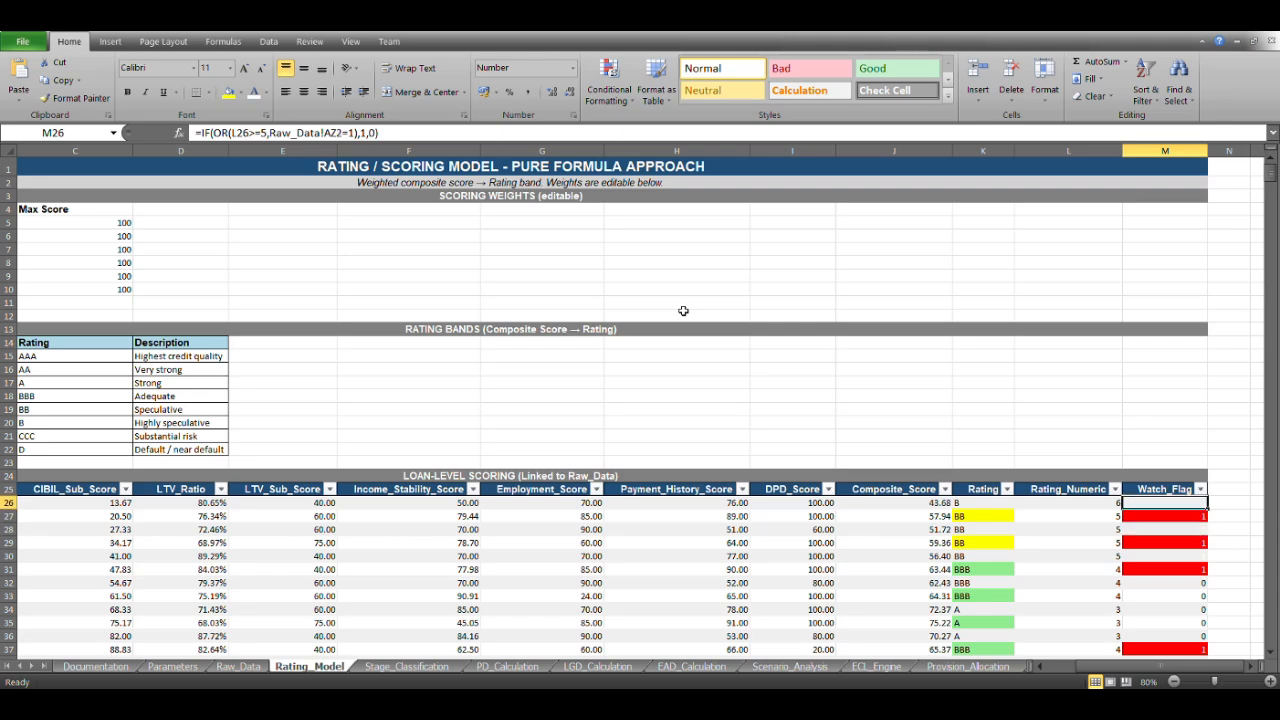
Step: Go to the last loan record in the Loan_ID column of the loan-level scoring table
key(ctrl+Left)
key(Down)
key(ctrl+Down)
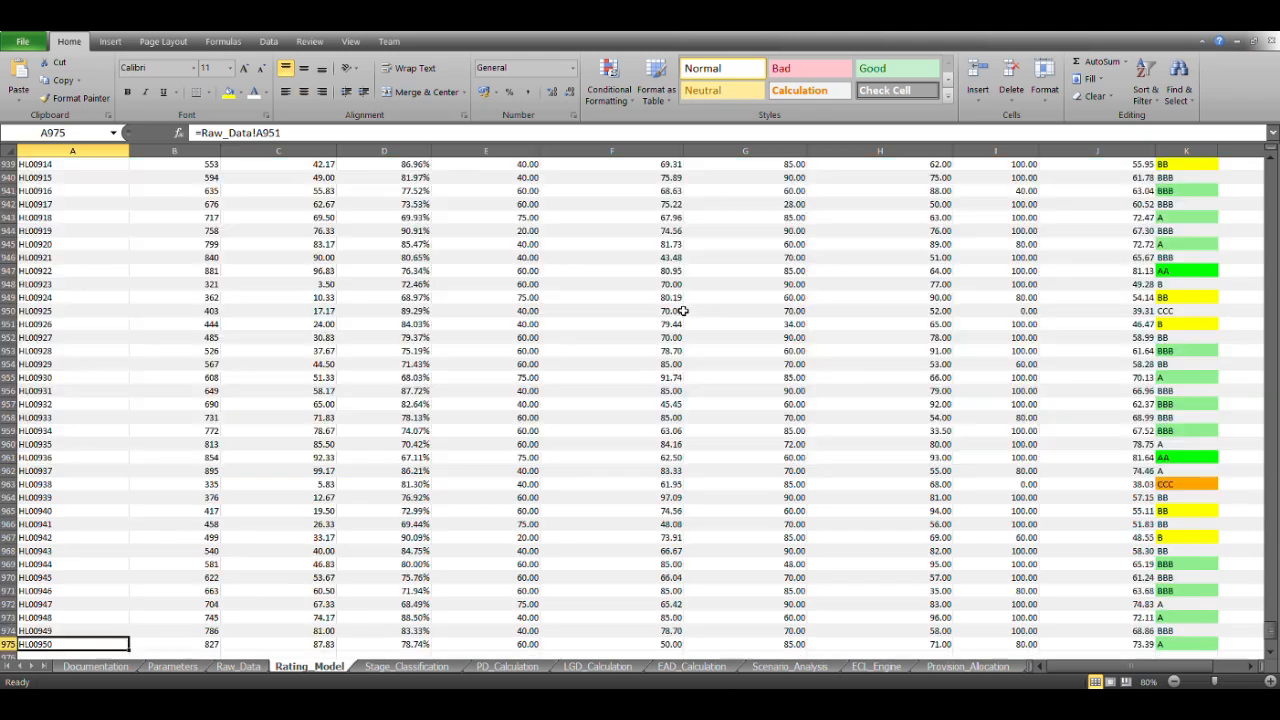
Step: Go to the Rating Distribution Summary below the last loan record and inspect the TOTAL row's Count formula
key(Down)
key(Down)
key(Down)
key(Down)
key(Down)
key(Down)
key(Down)
key(Down)
key(Down)
key(Down)
key(Down)
key(Down)
key(Down)
key(Down)
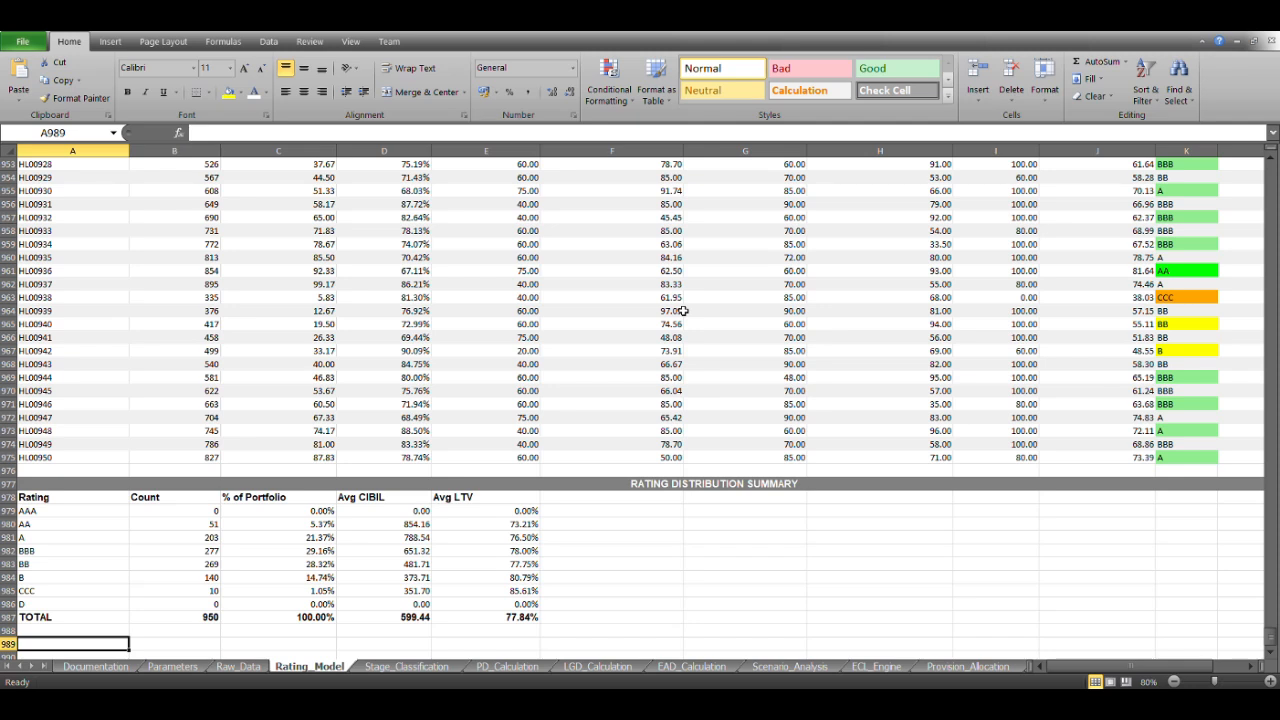
key(Up)
key(Up)
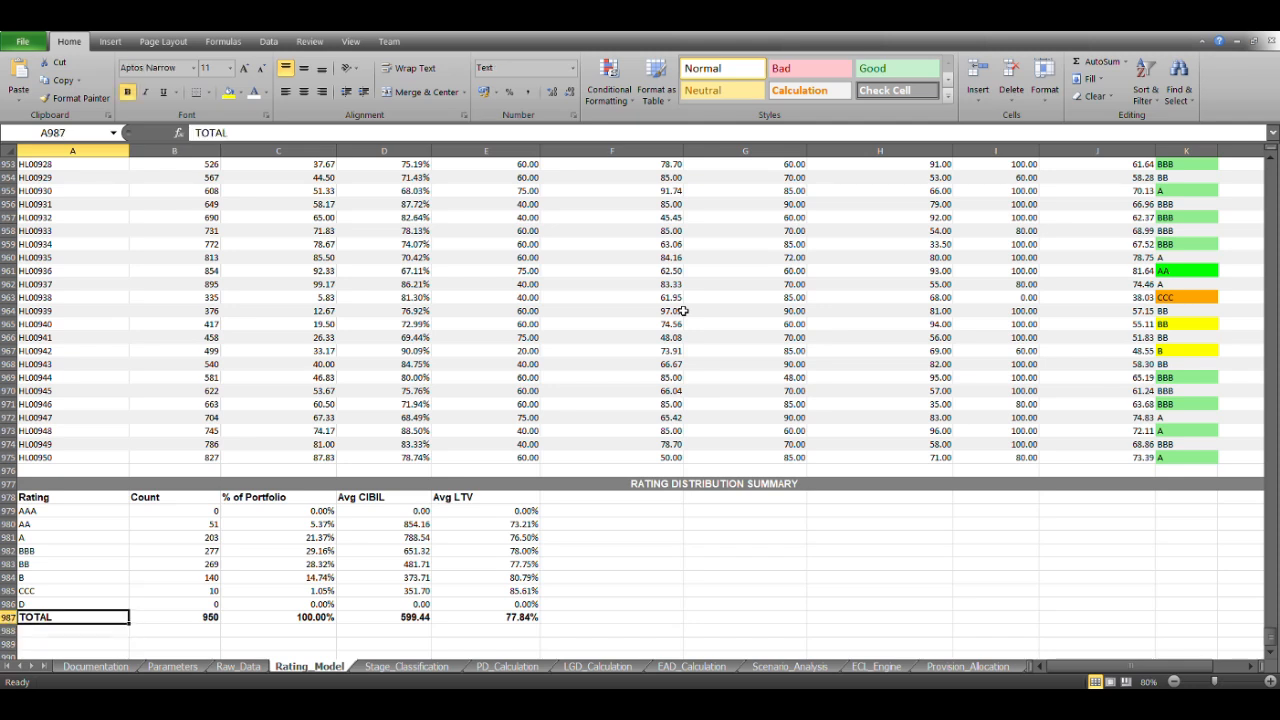
key(Right)
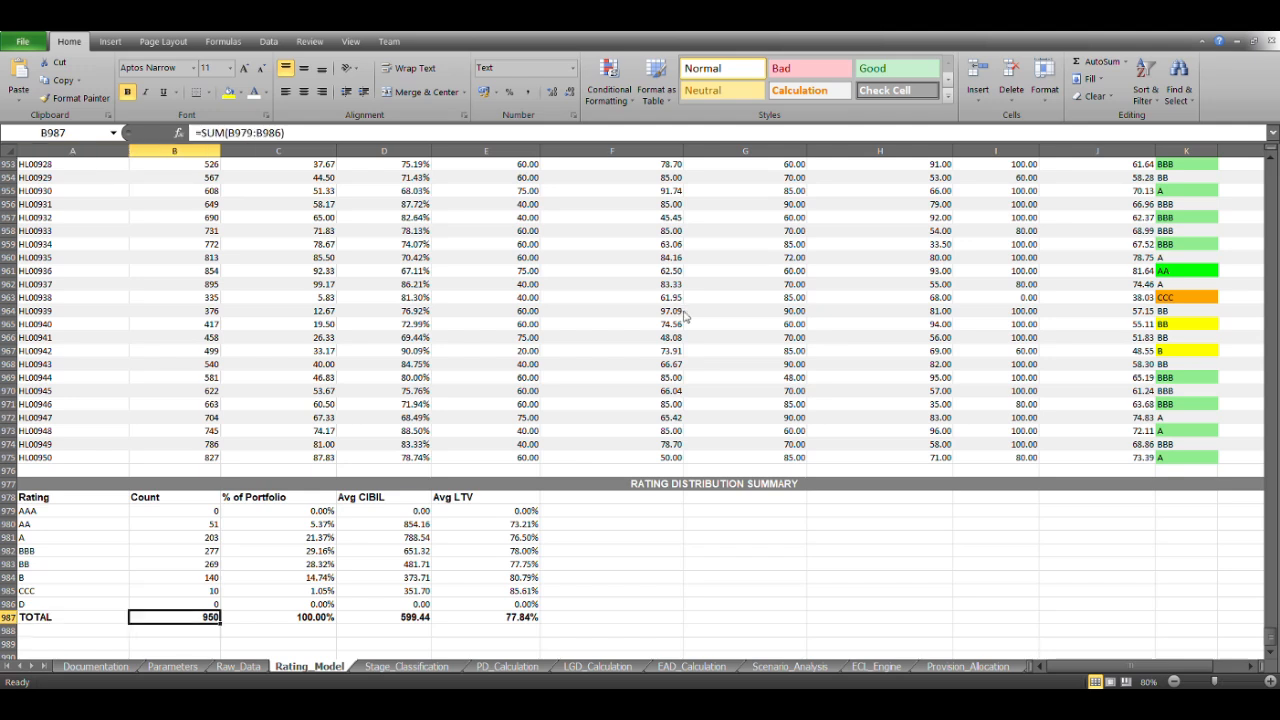
Step: Examine the D rating row of the Rating Distribution Summary from Count through Avg LTV
key(Left)
key(Up)
key(Right)
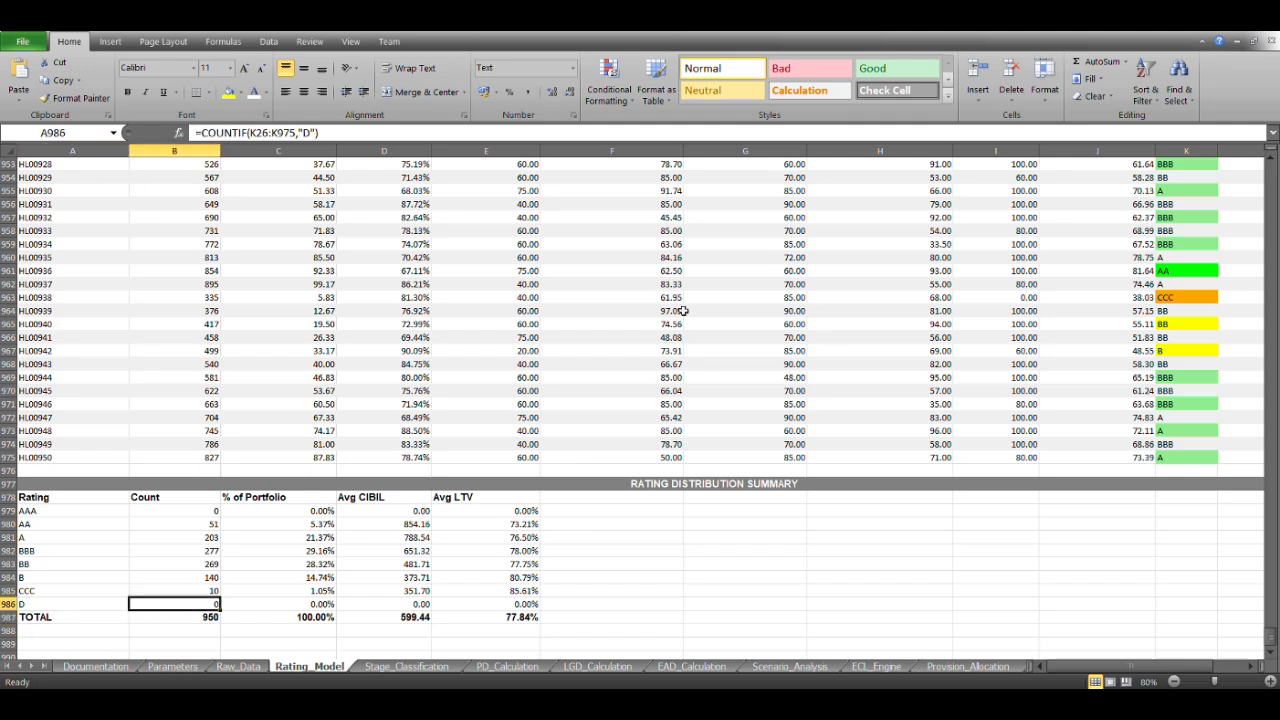
key(Right)
key(Right)
key(Right)
key(Right)
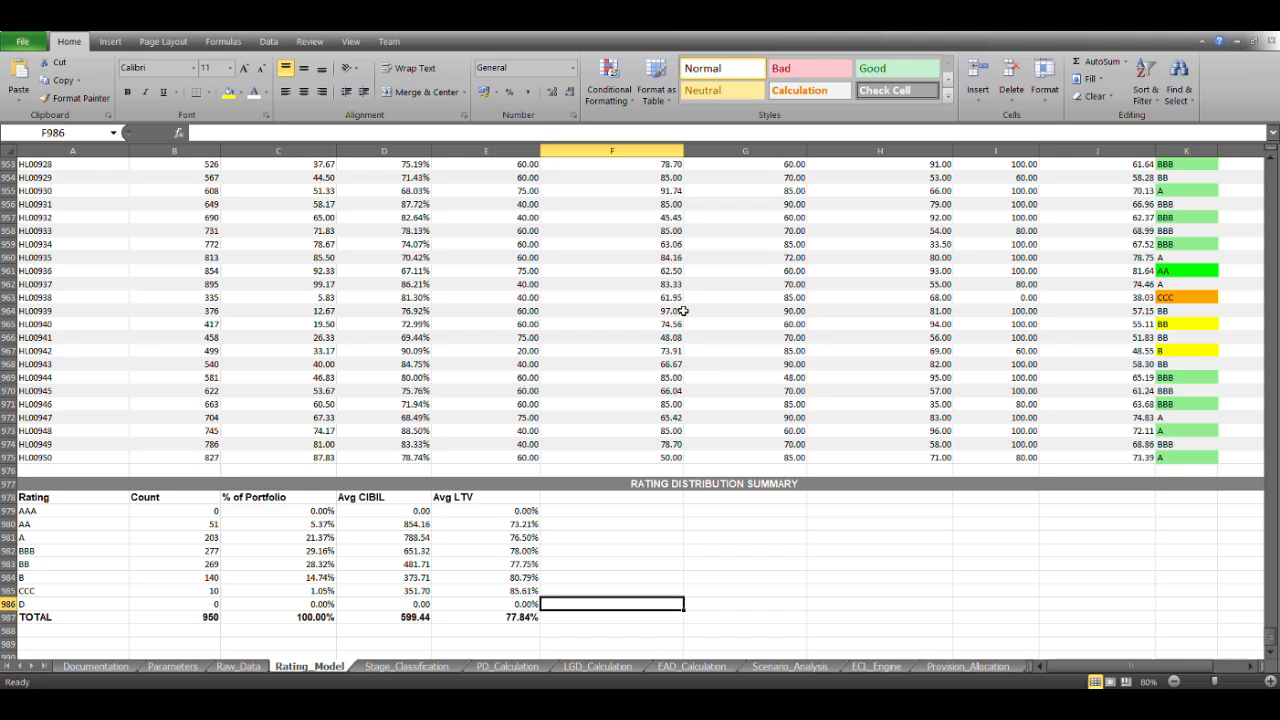
Step: Examine the Avg CIBIL, Avg LTV and % of Portfolio column headers of the Rating Distribution Summary
key(Left)
key(Left)
key(Up)
key(Up)
key(Up)
key(Up)
key(Up)
key(Up)
key(Up)
key(Up)
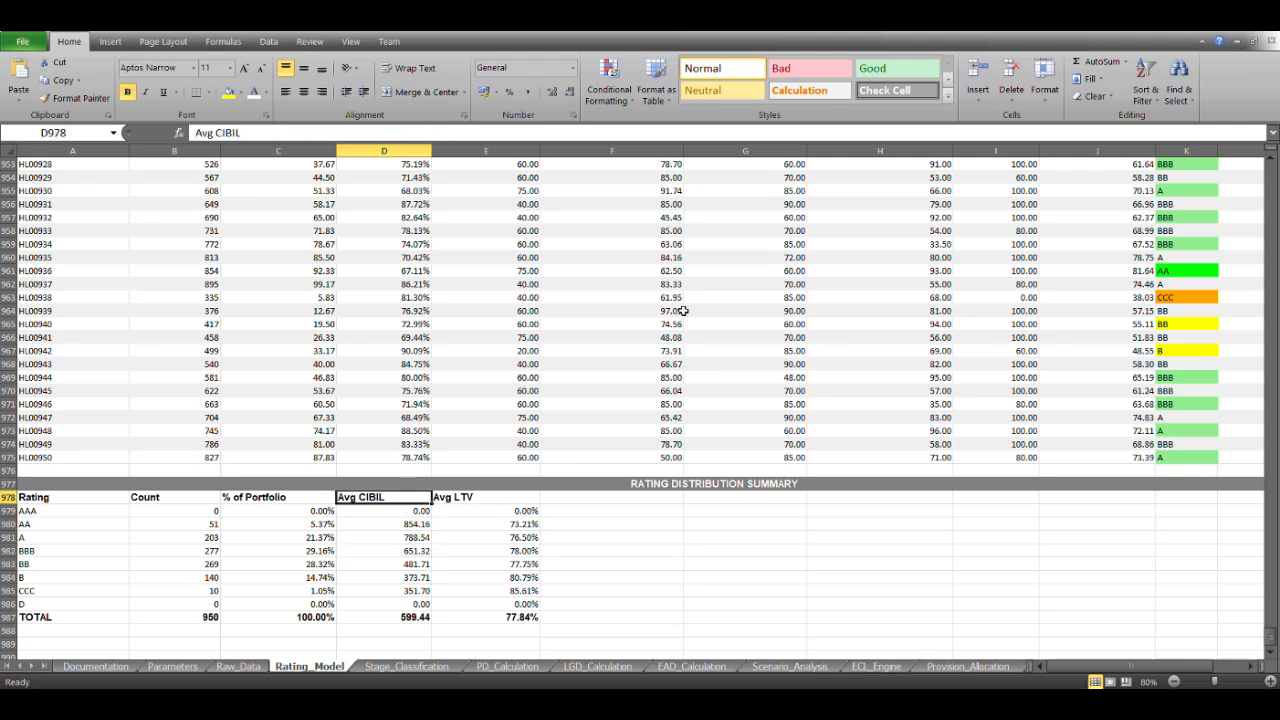
key(Right)
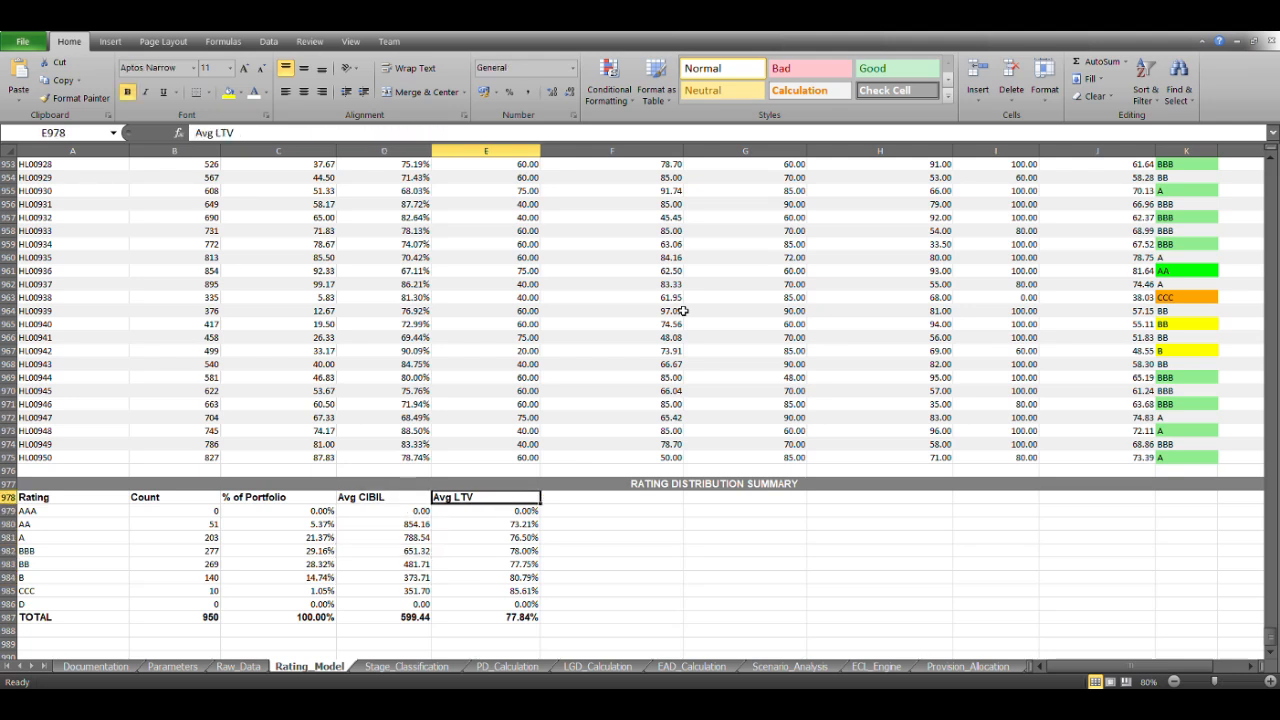
key(Left)
key(Left)
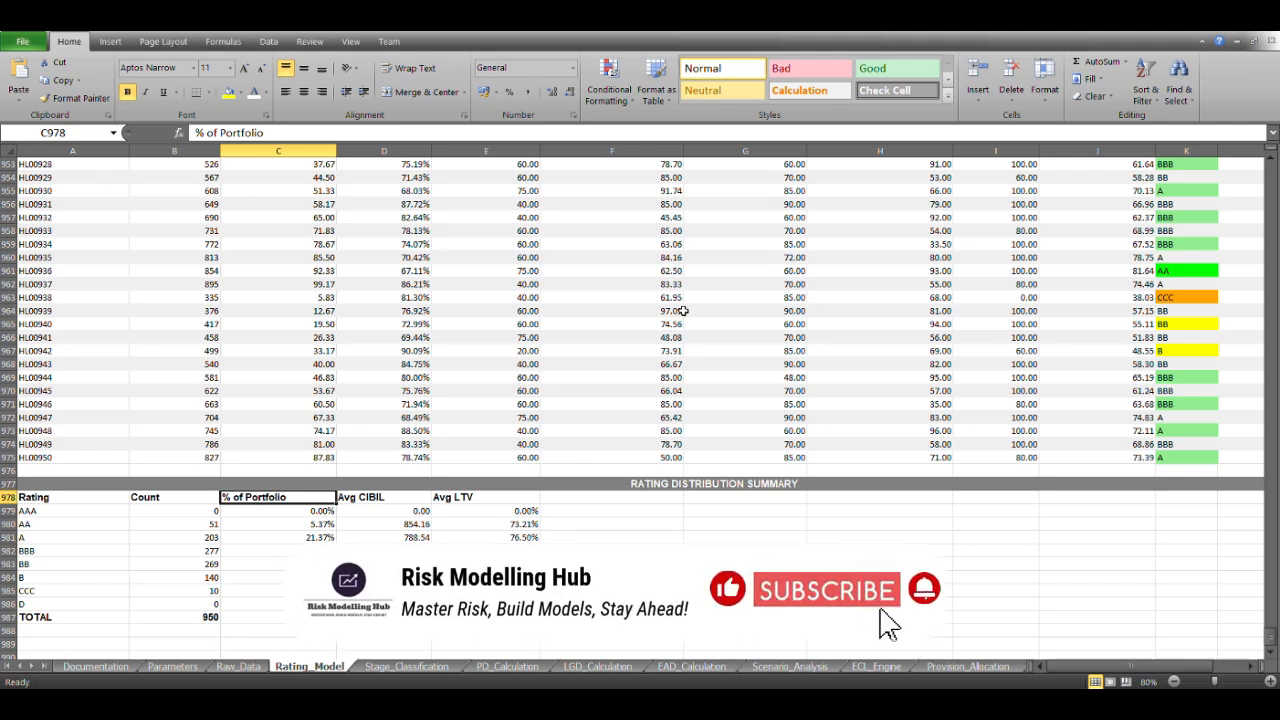
Step: Inspect the portfolio share of ratings A and BBB and the Avg LTV formula for rating A, continuing to the lower ratings
key(Down)
key(Down)
key(Down)
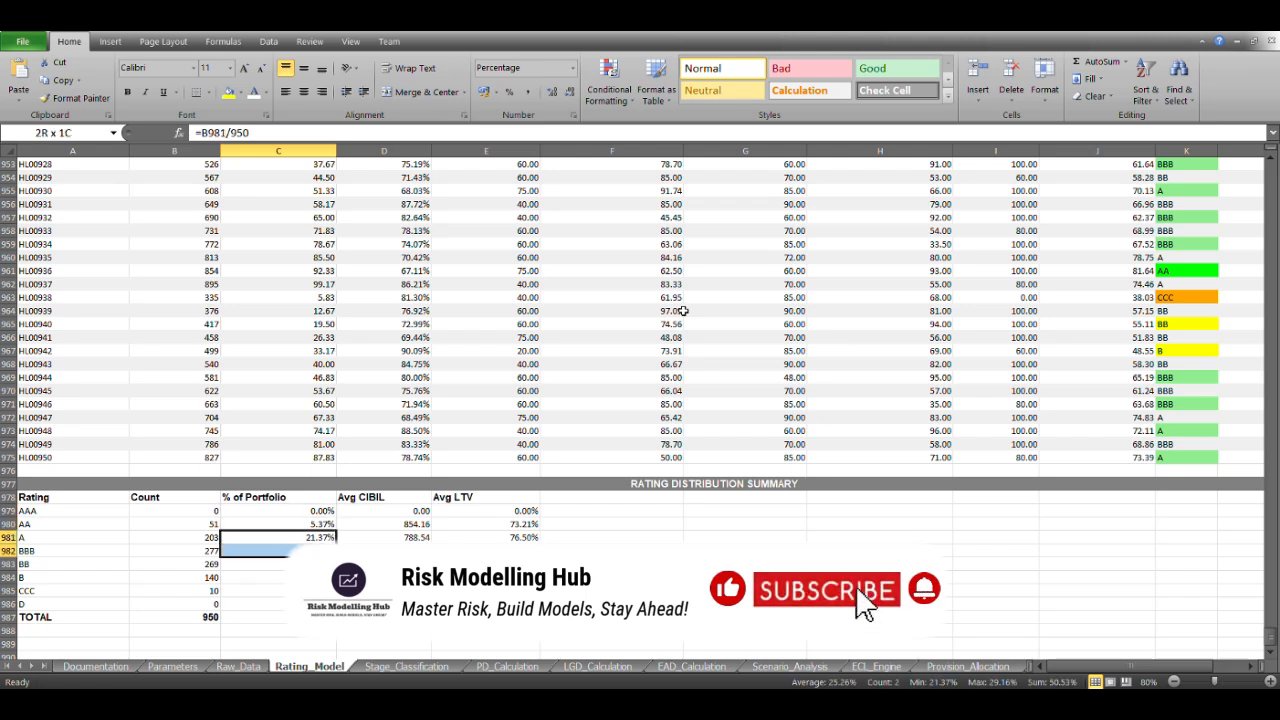
key(shift+Down)
key(Right)
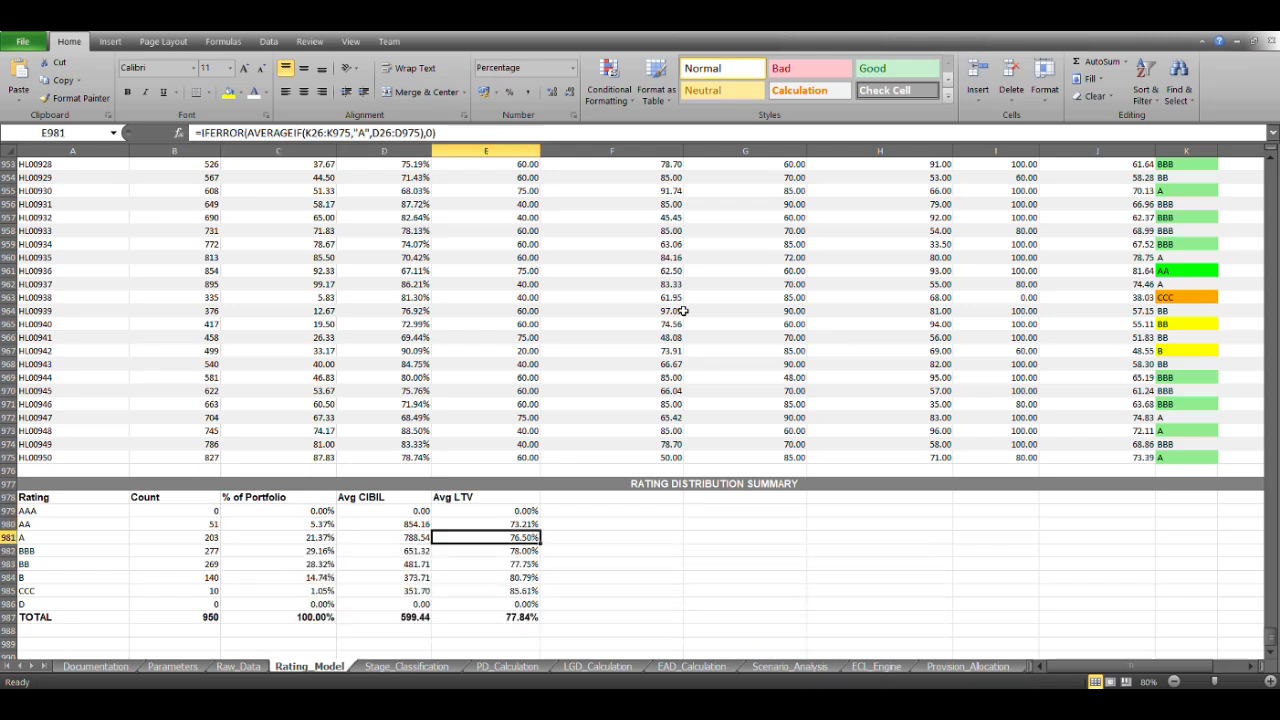
key(Down)
key(Down)
key(Right)
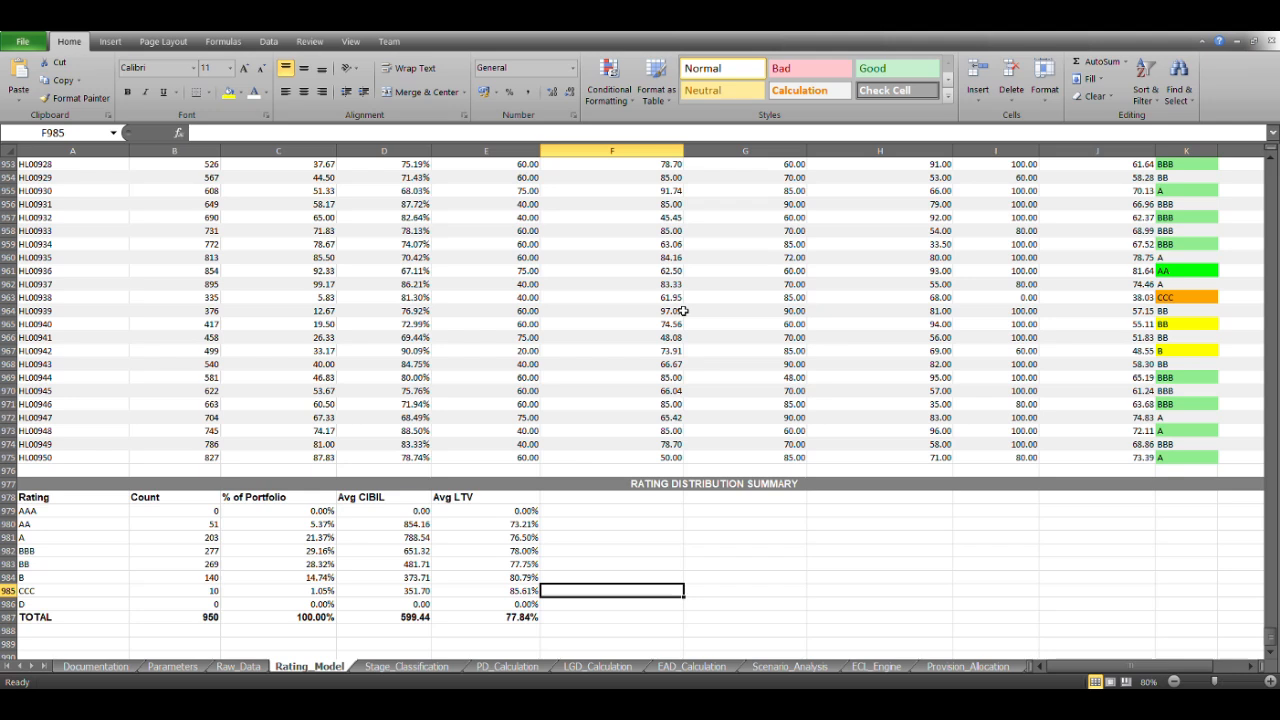
Step: Return from the Rating Distribution Summary to the rating bands table above the loan-level scoring records
key(Up)
key(Up)
key(Up)
key(Up)
key(Up)
key(Up)
key(Up)
key(Up)
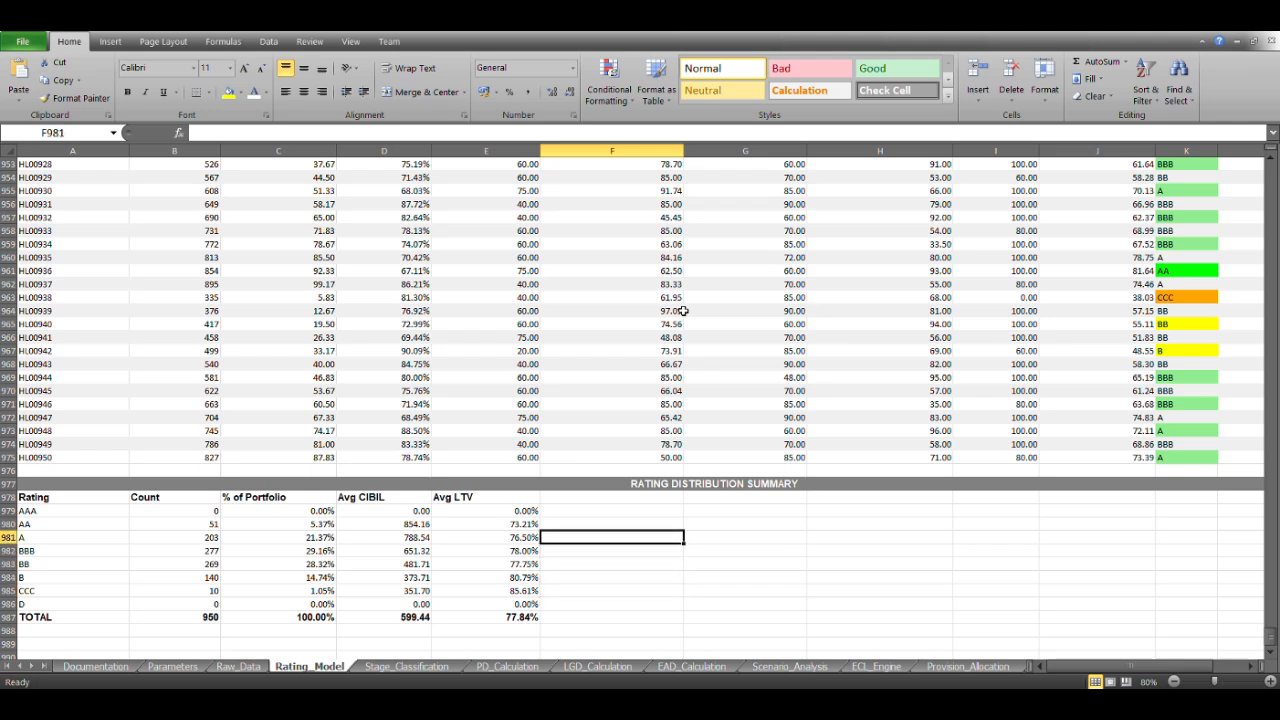
key(ctrl+Up)
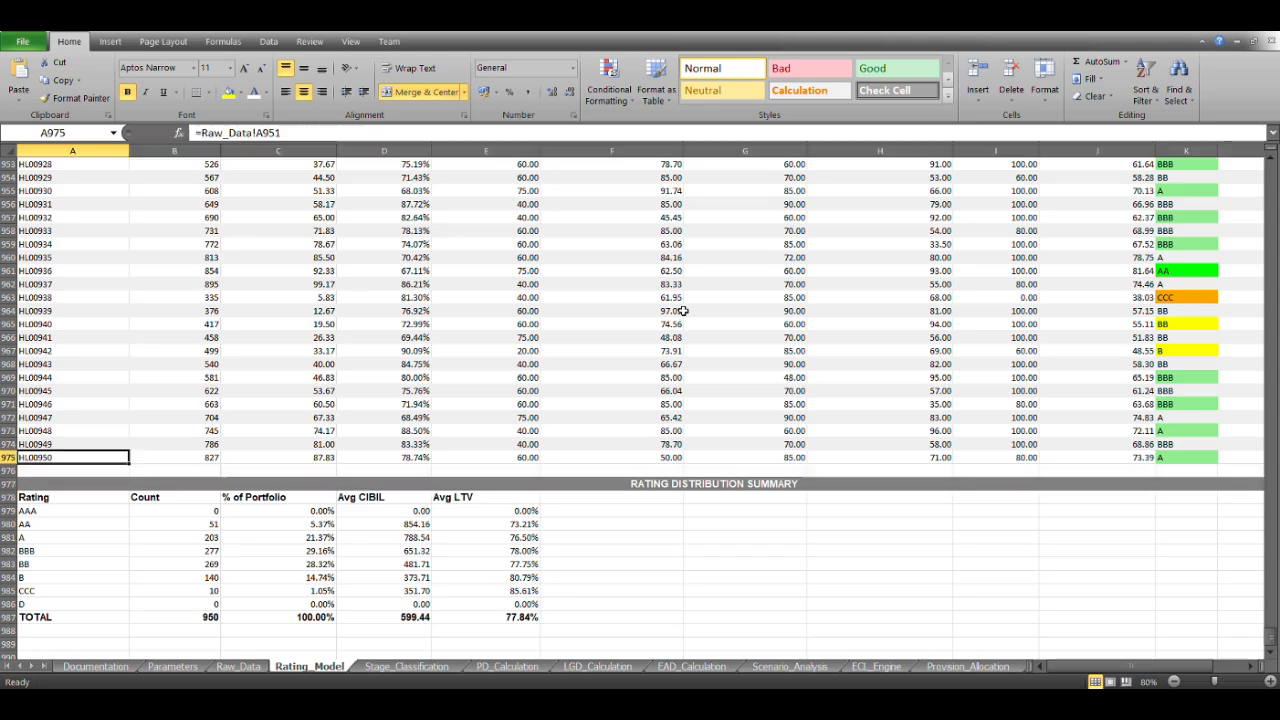
key(ctrl+Up)
key(Up)
key(Up)
key(Up)
key(Up)
key(Up)
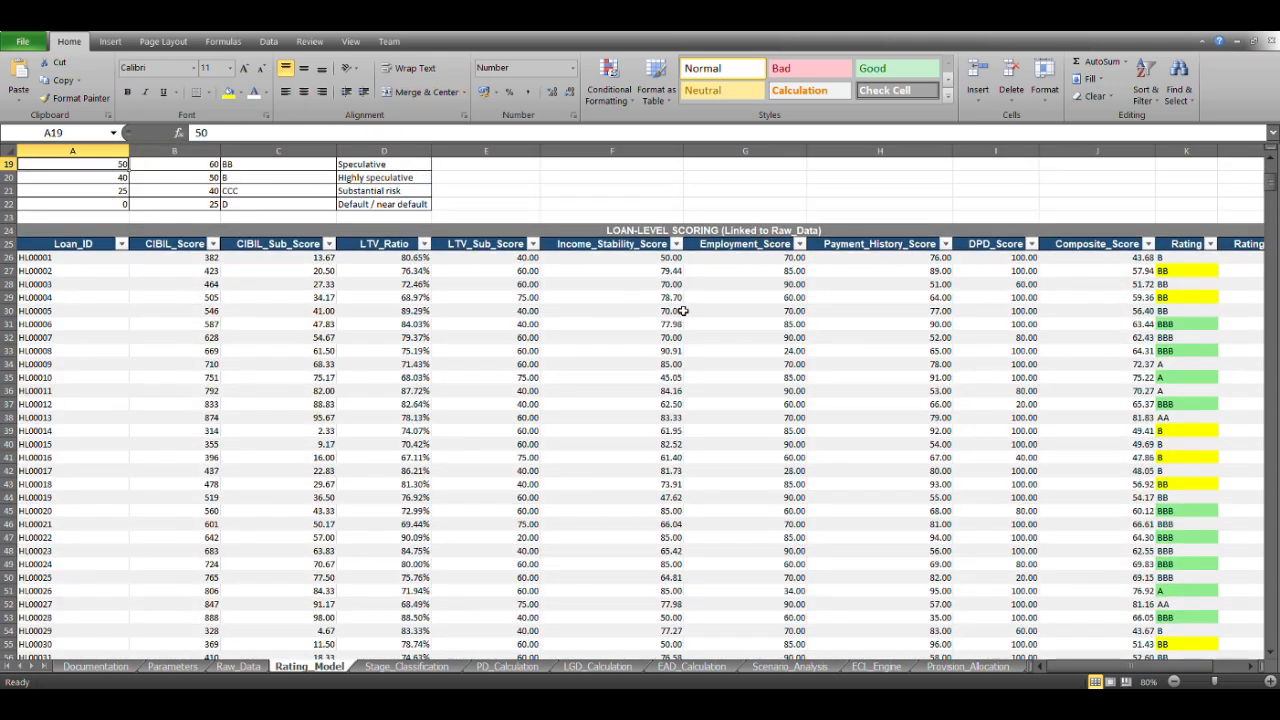
Step: Examine the rating bands table up to the description of the AAA rating in cell D15
key(Right)
key(Up)
key(Up)
key(Up)
key(Up)
key(Up)
key(Right)
key(Right)
key(Down)
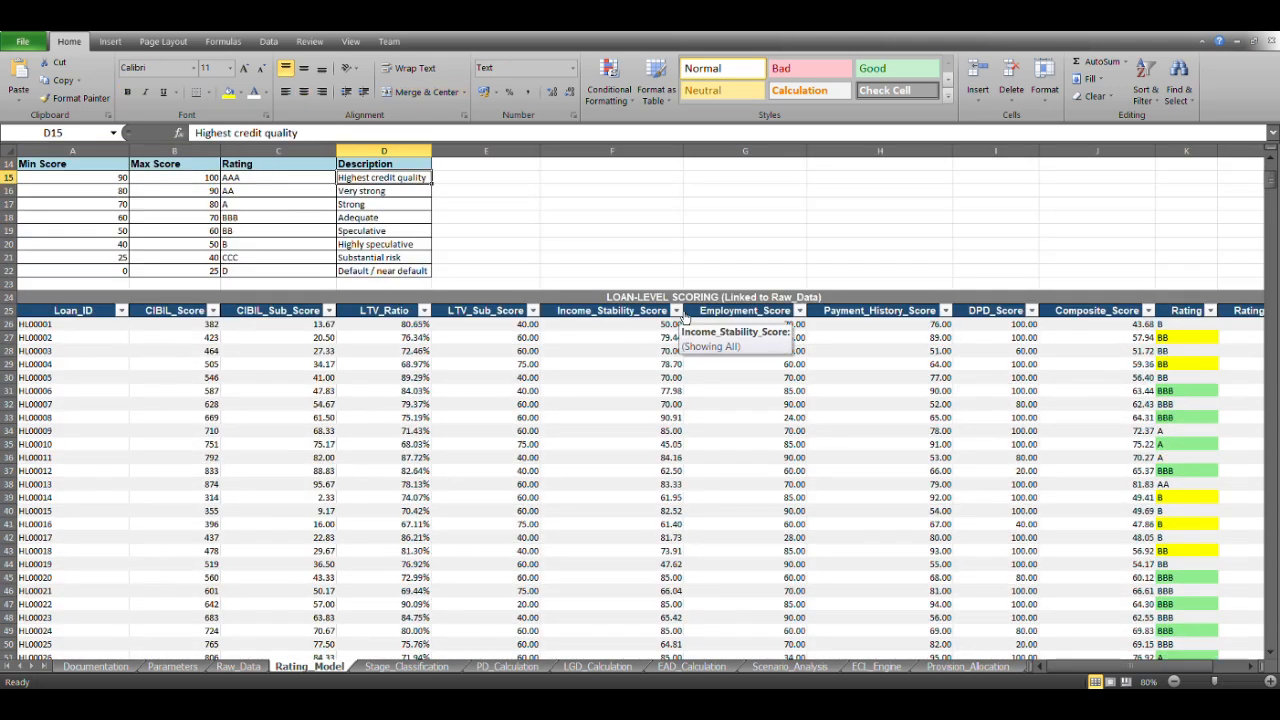
Step: Review the Rating_Model sheet from its first rows across to column N, returning to the Factor header of the scoring weights
key(ctrl+Home)
key(Down)
key(Down)
key(Down)
key(Right)
key(Right)
key(Right)
key(Right)
key(Right)
key(Right)
key(Right)
key(Right)
key(Right)
key(Right)
key(Right)
key(Right)
key(Right)
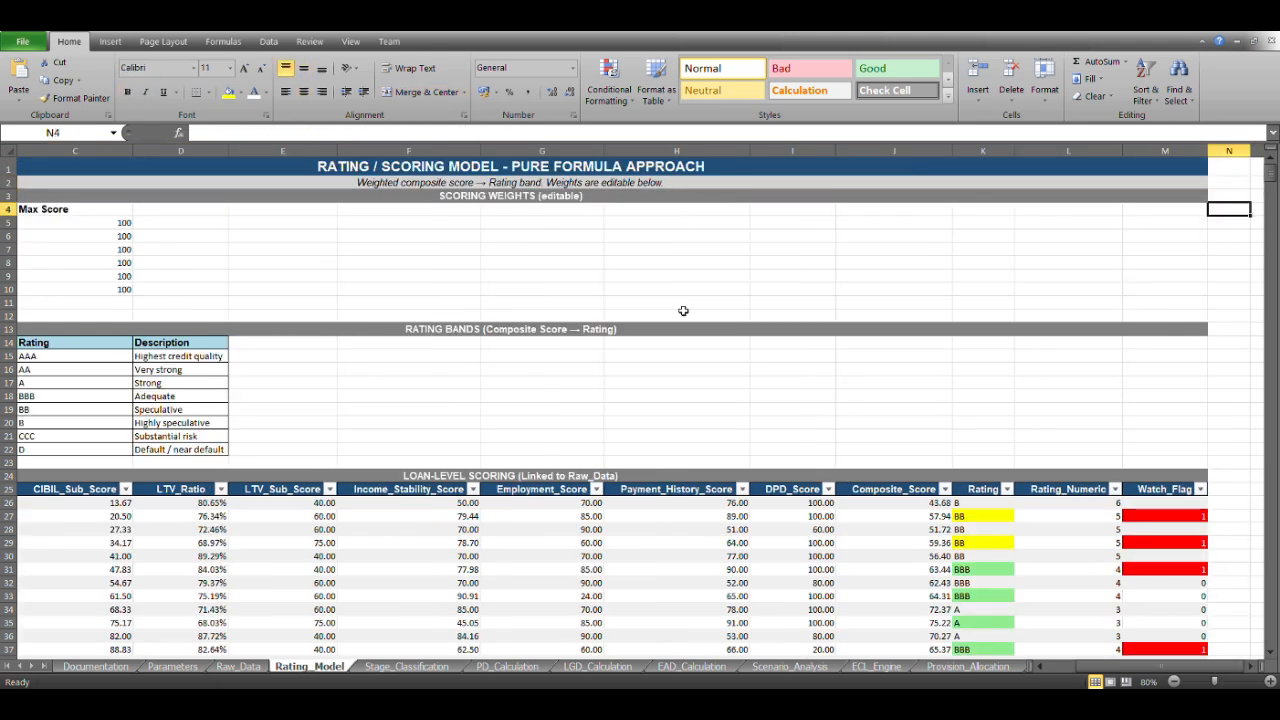
key(Home)
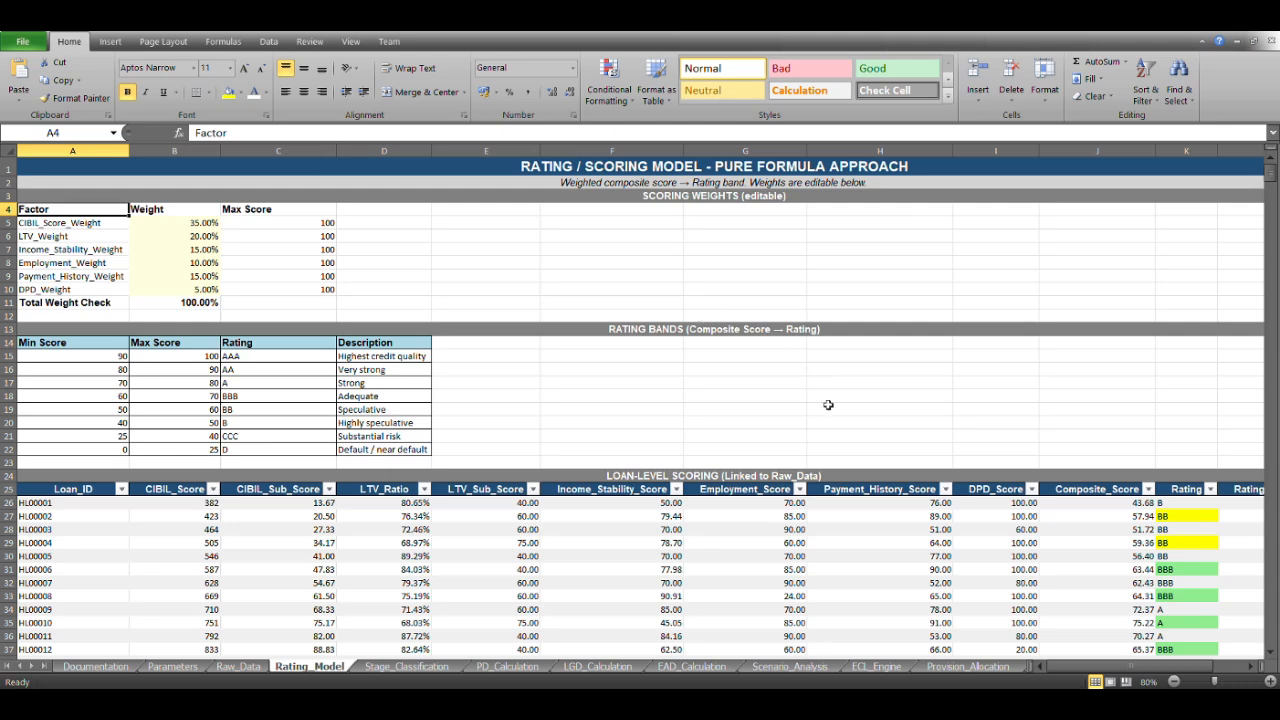
Step: Open the Stage_Classification sheet and examine the SICR triggers from Watch List Flag up to Income Reduction
click(407, 666)
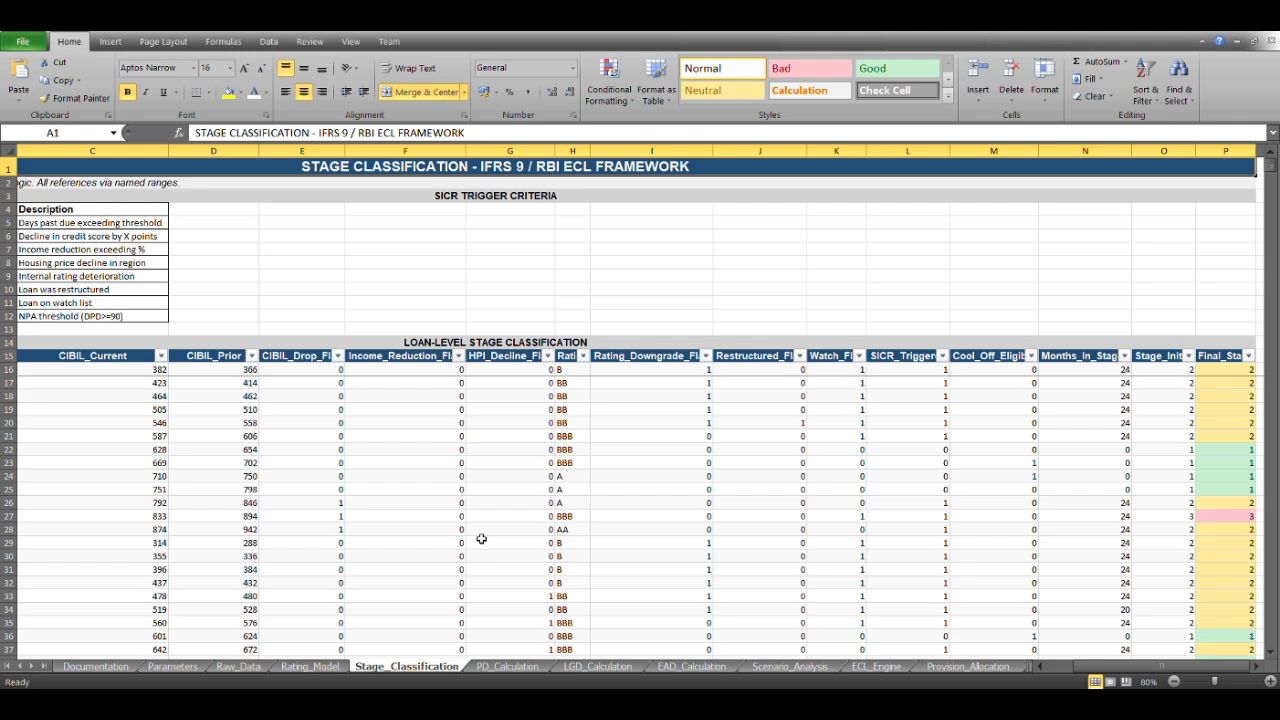
click(465, 303)
key(Home)
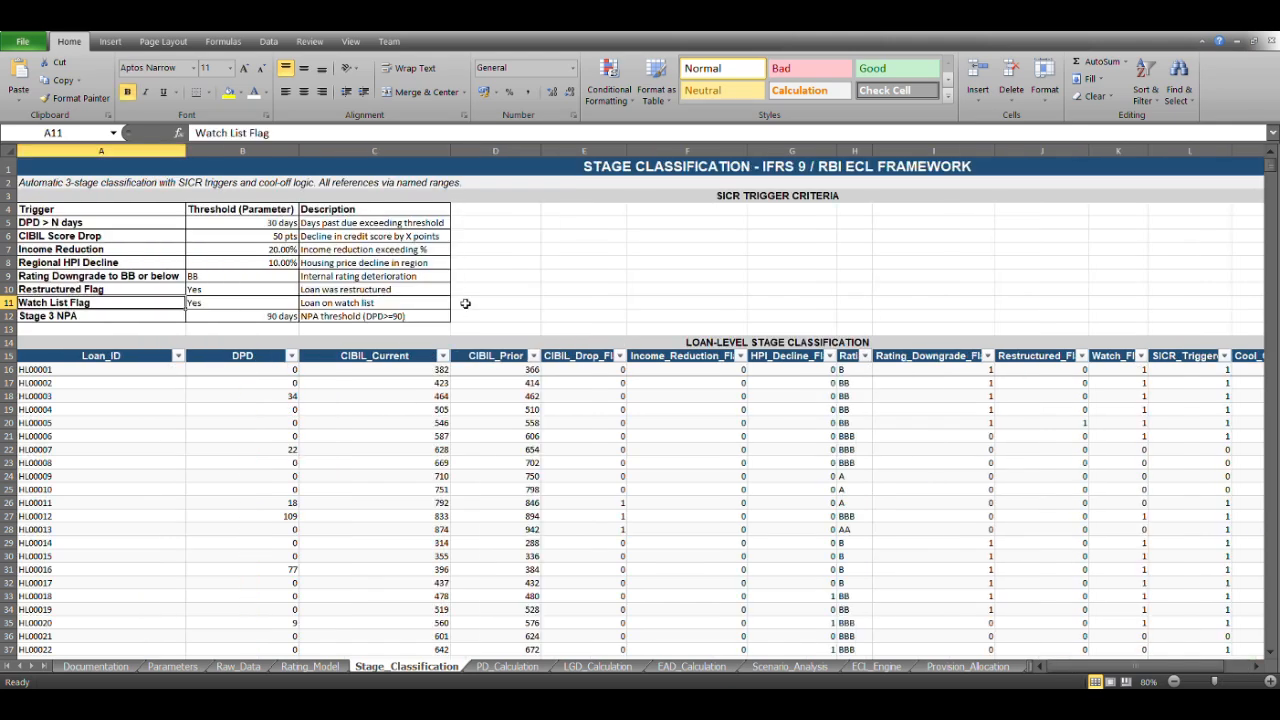
key(Up)
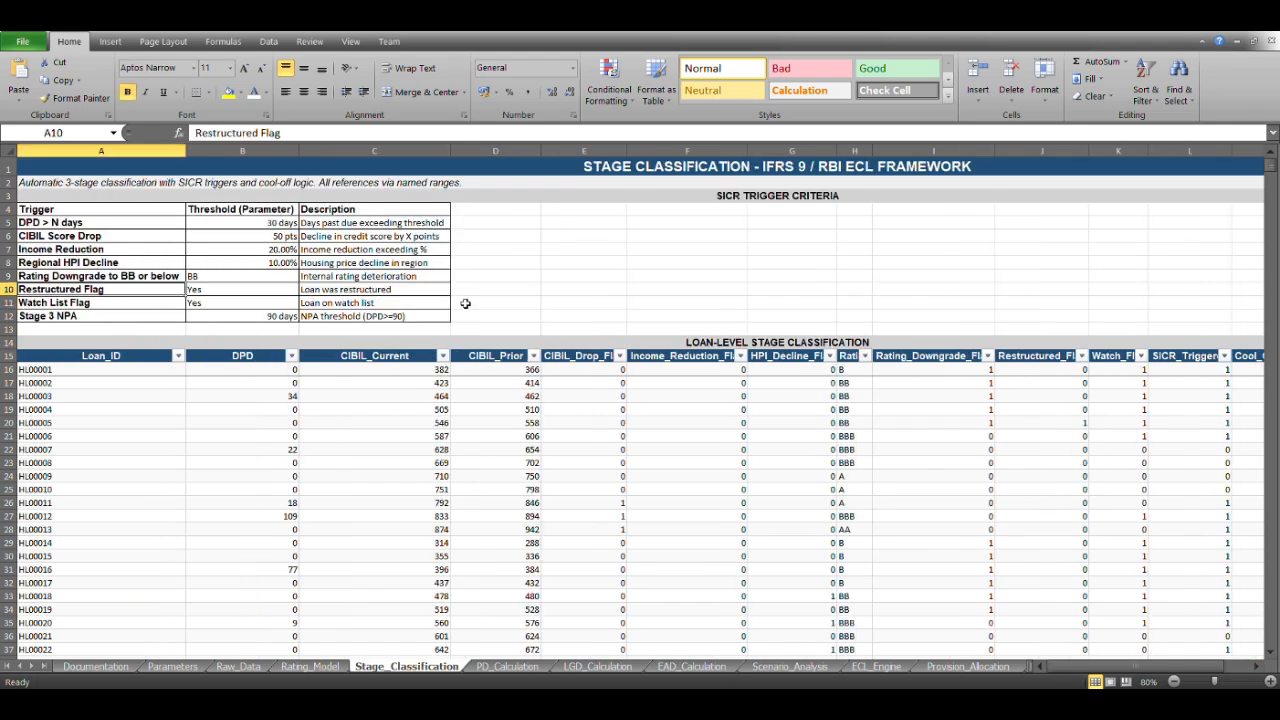
key(Up)
key(Up)
key(Up)
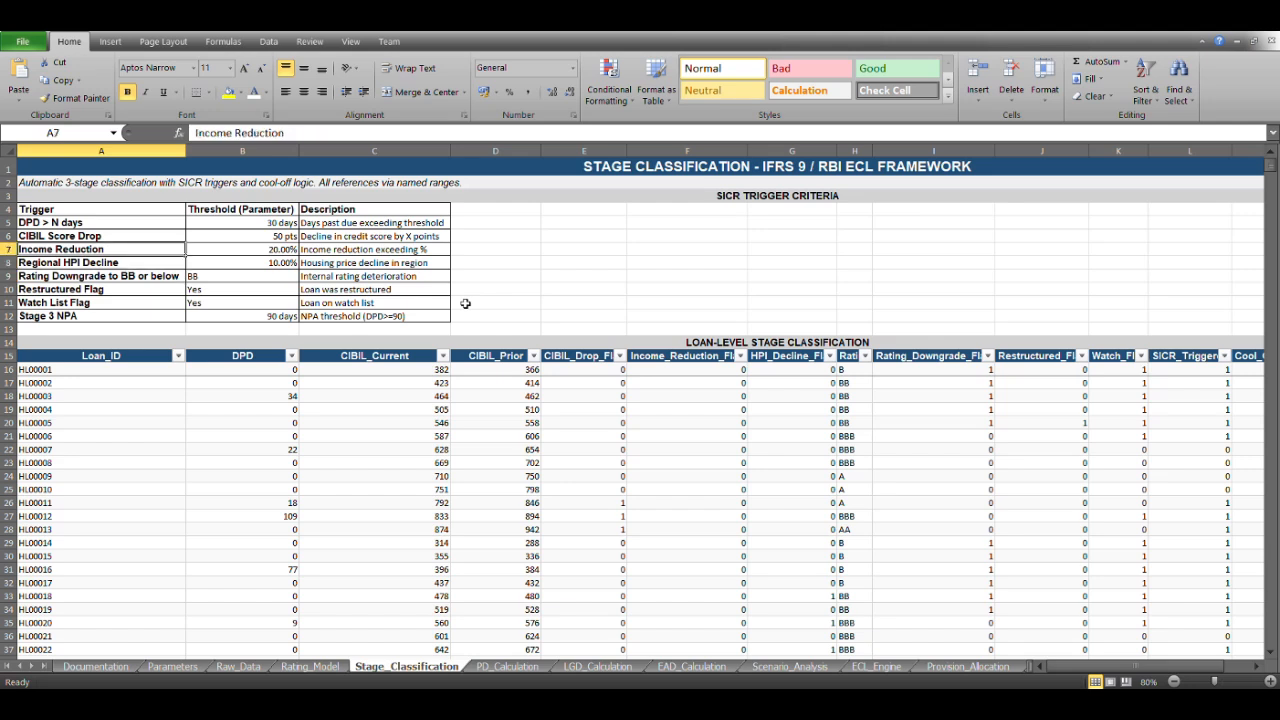
Step: Compare the CIBIL Score Drop, Income Reduction and Regional HPI Decline triggers, ending on the DPD > N days trigger
key(Down)
key(Up)
key(Up)
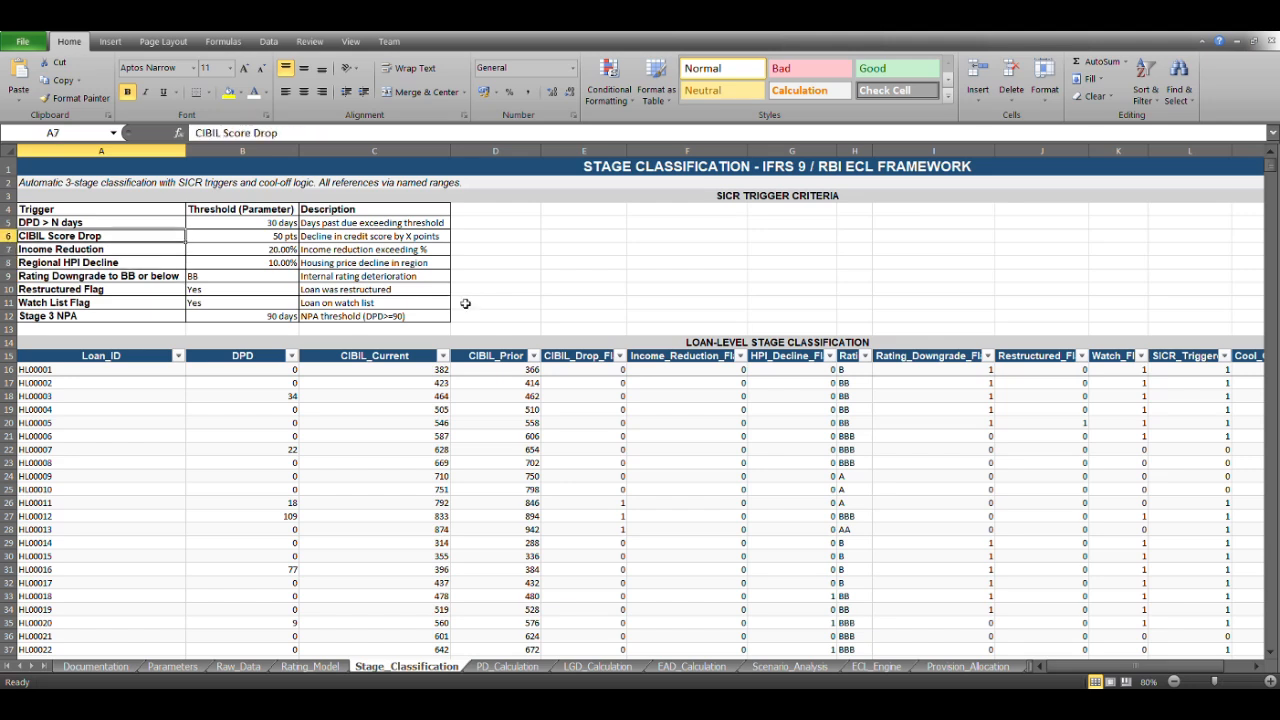
key(Down)
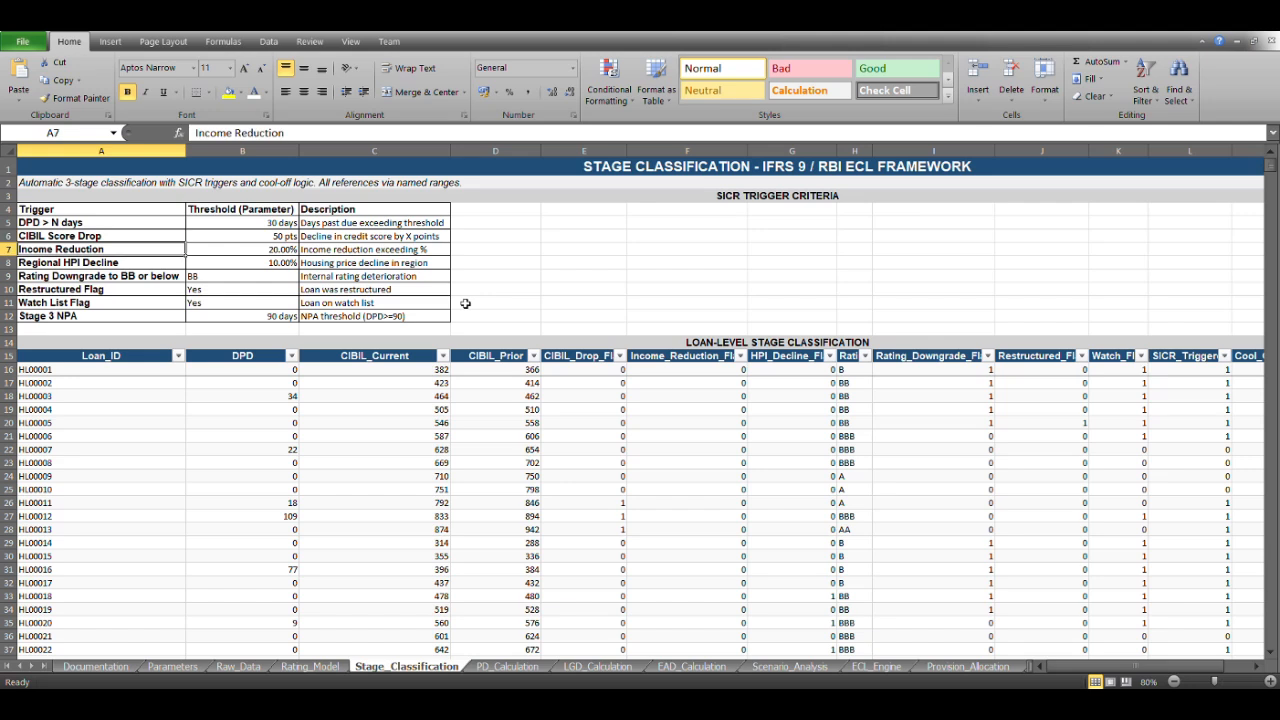
key(Down)
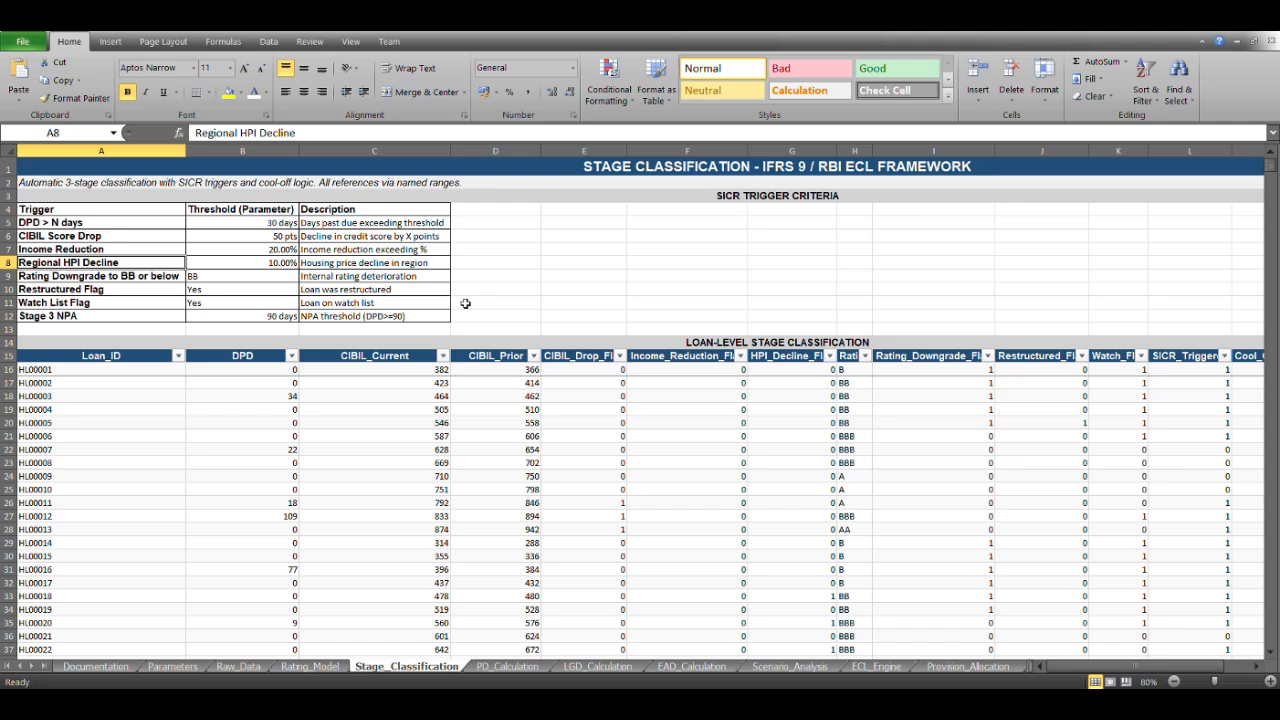
key(Up)
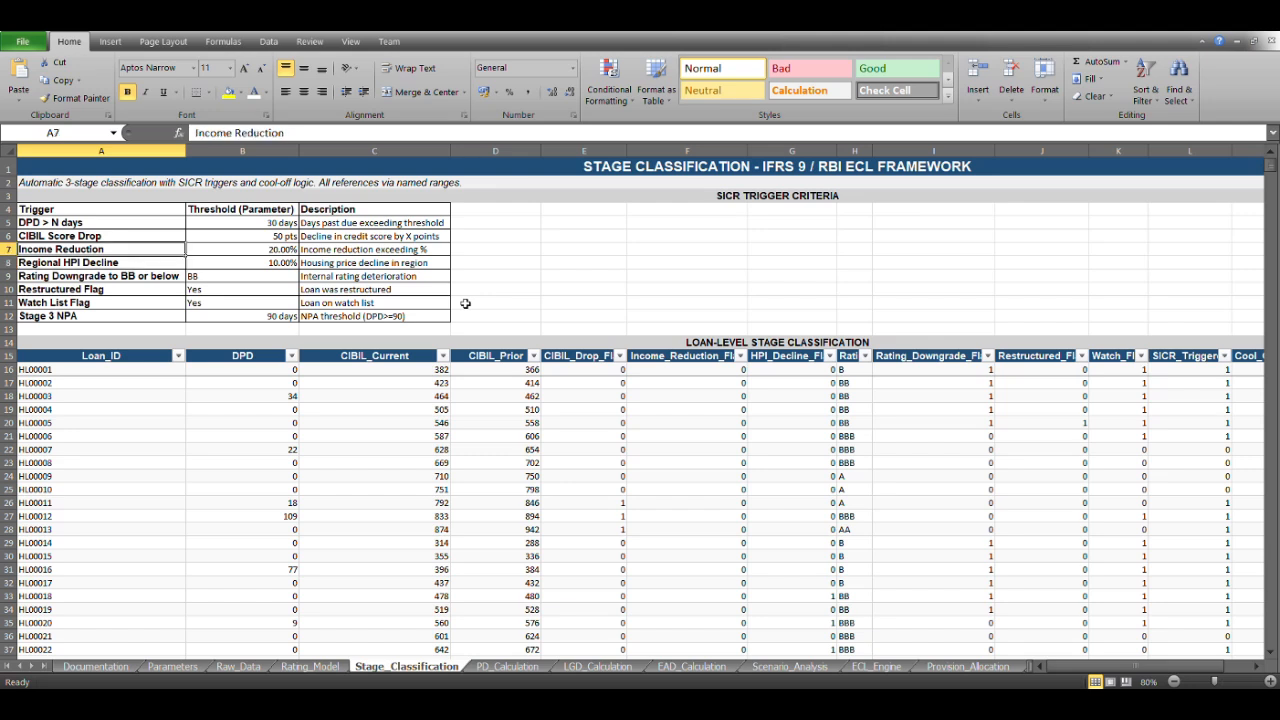
key(Down)
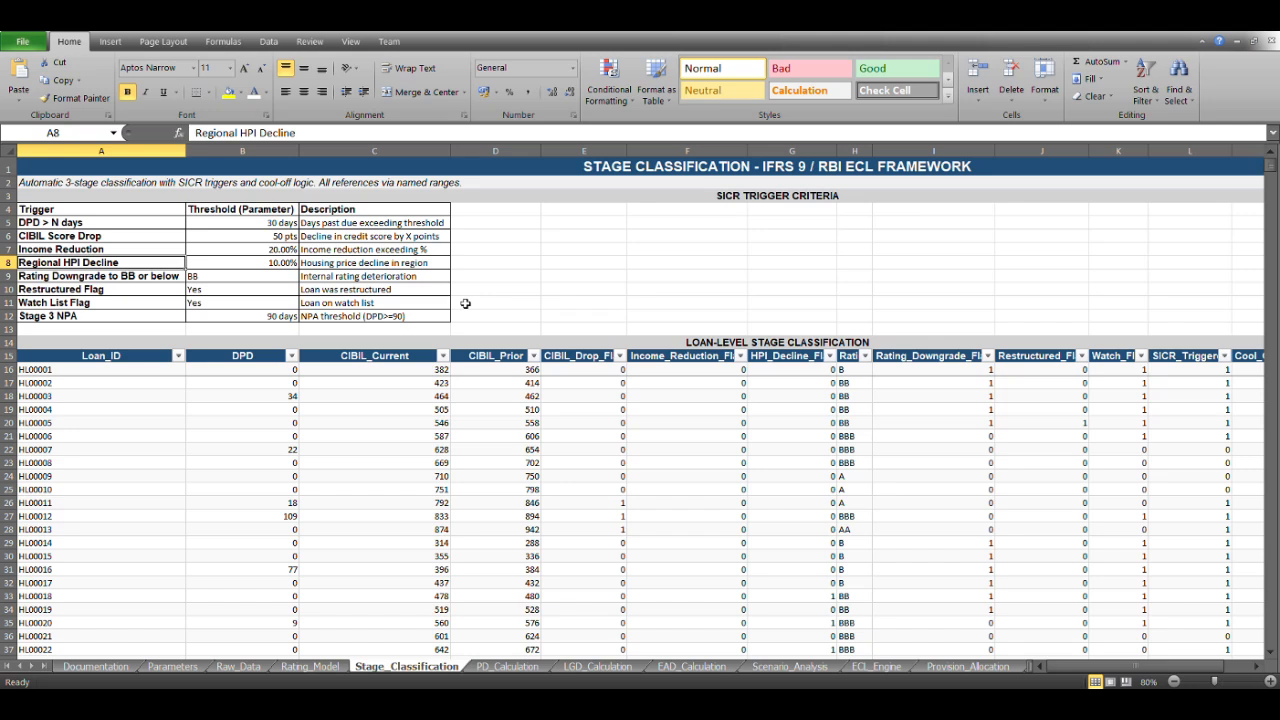
key(Up)
key(Up)
key(Up)
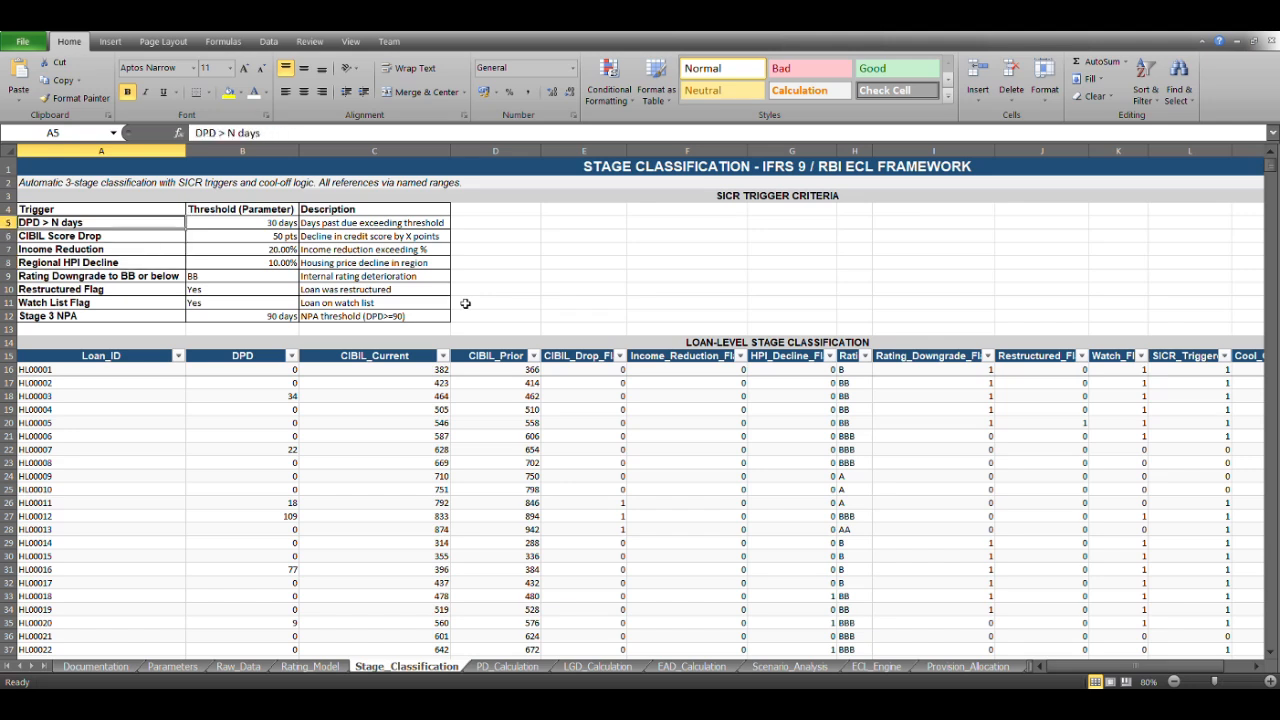
Step: Inspect the threshold formulas of the DPD > N days and CIBIL Score Drop triggers and the description of the latter
key(Right)
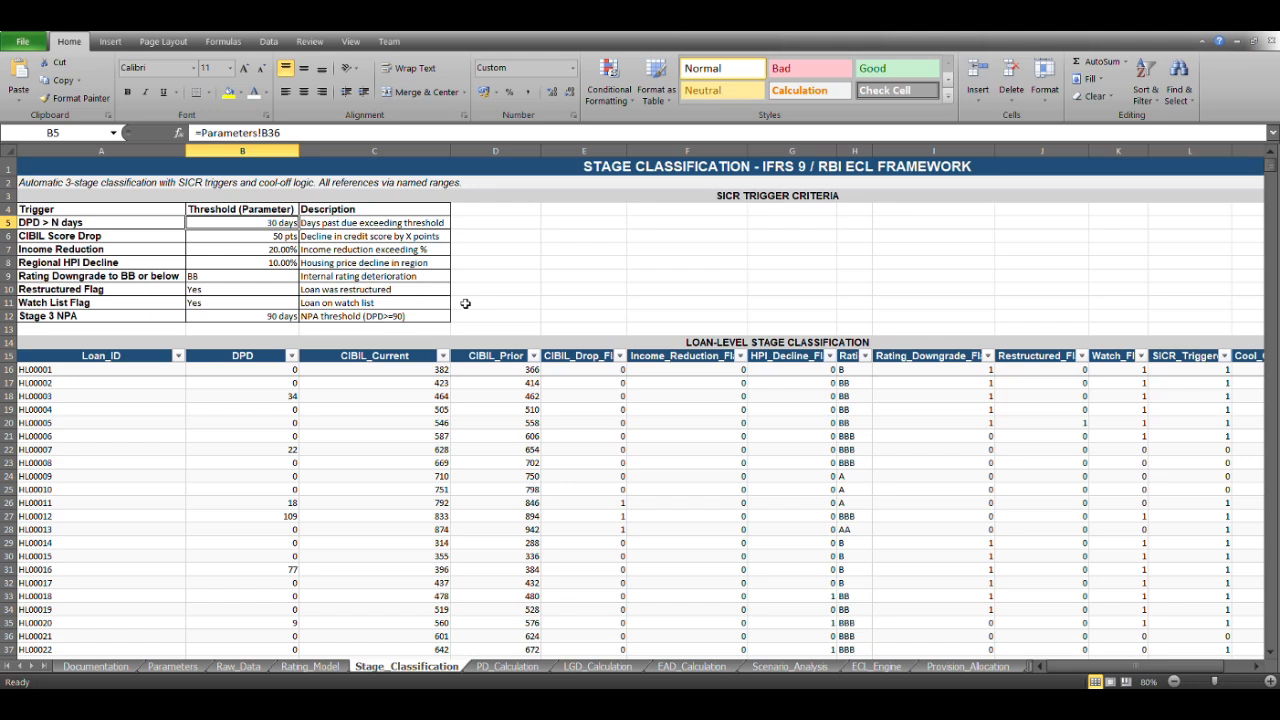
key(Left)
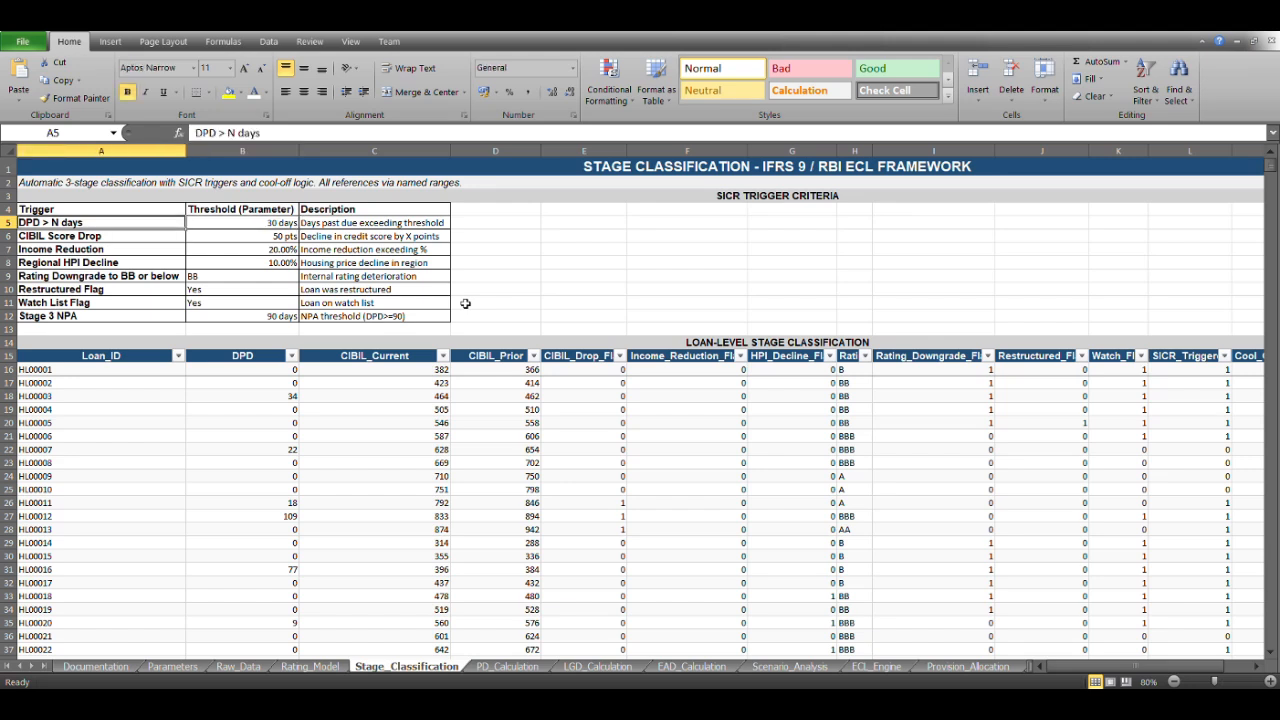
key(Down)
key(Right)
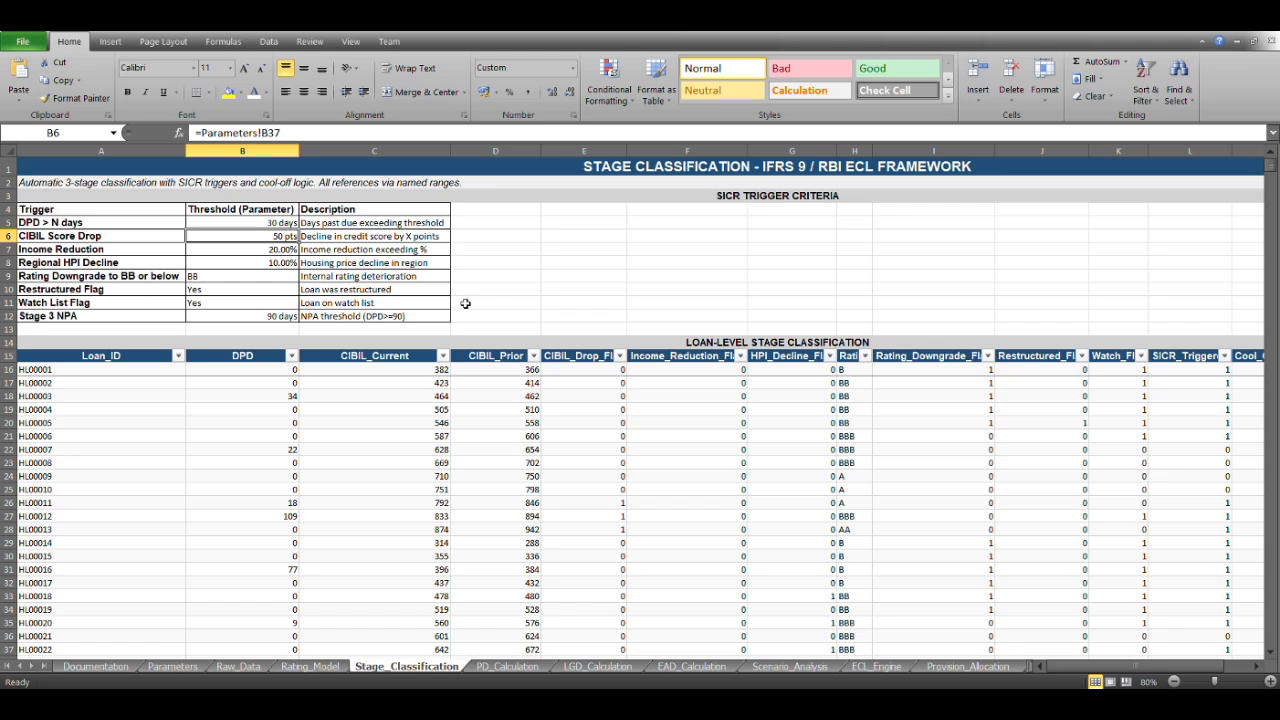
key(Right)
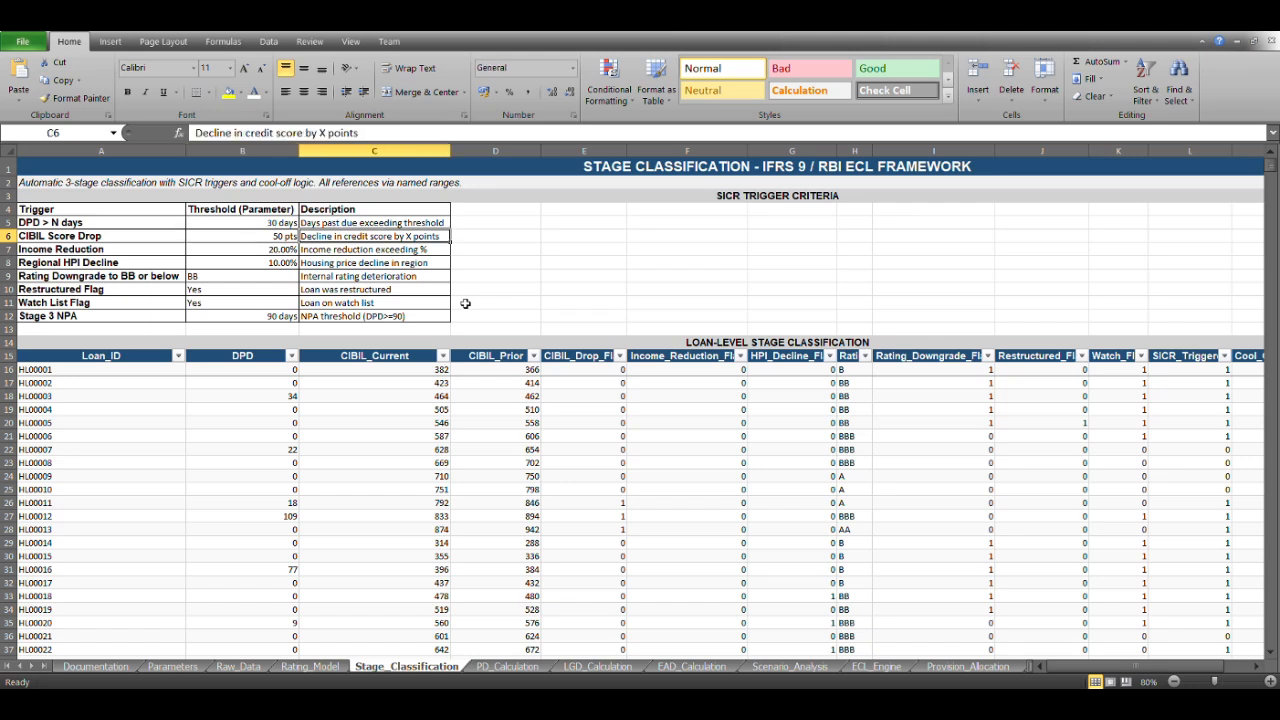
key(Right)
key(Right)
key(Right)
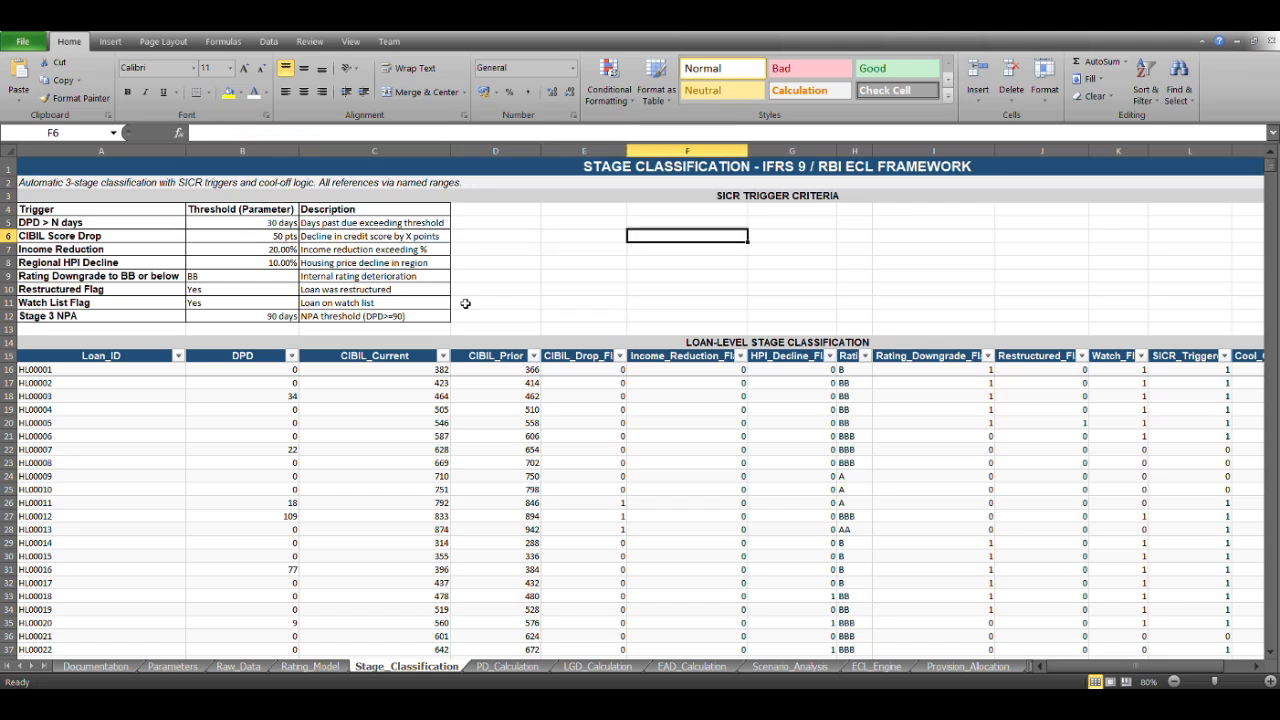
Step: Examine the remaining SICR trigger descriptions down to Loan on watch list, ending on the Stage 3 NPA trigger
key(Down)
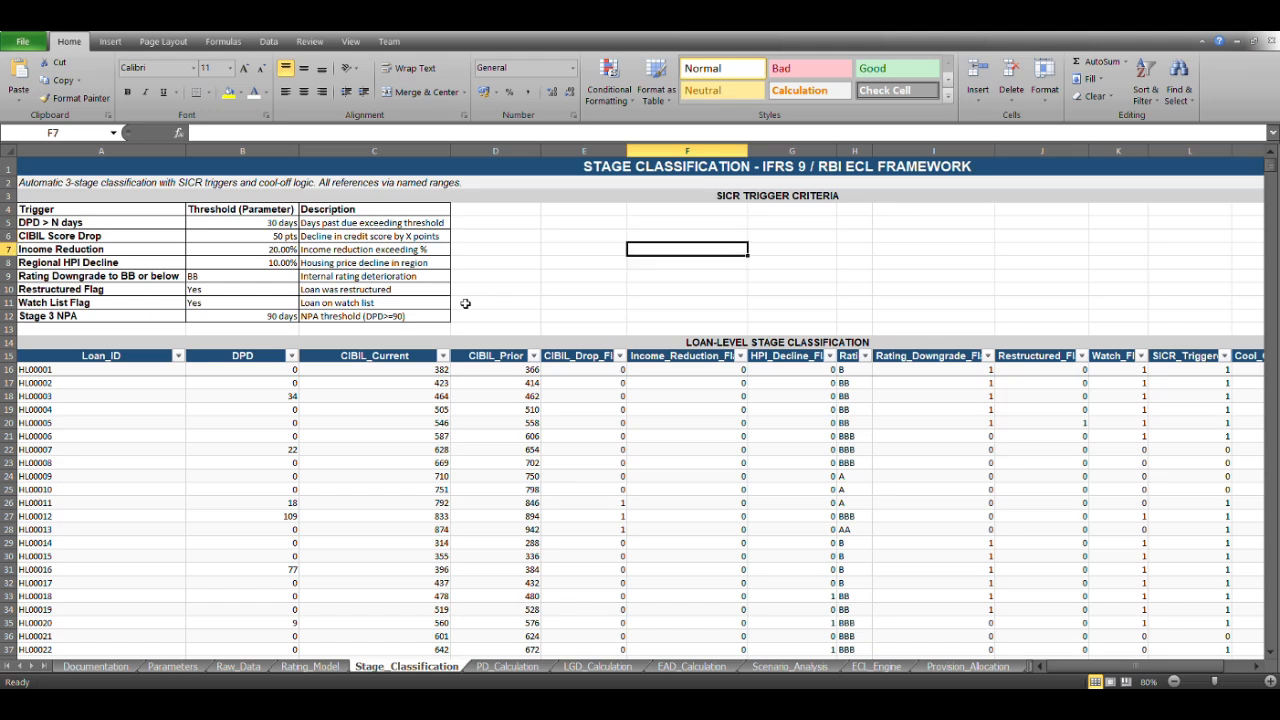
key(Left)
key(Left)
key(Down)
key(Down)
key(Down)
key(Left)
key(Down)
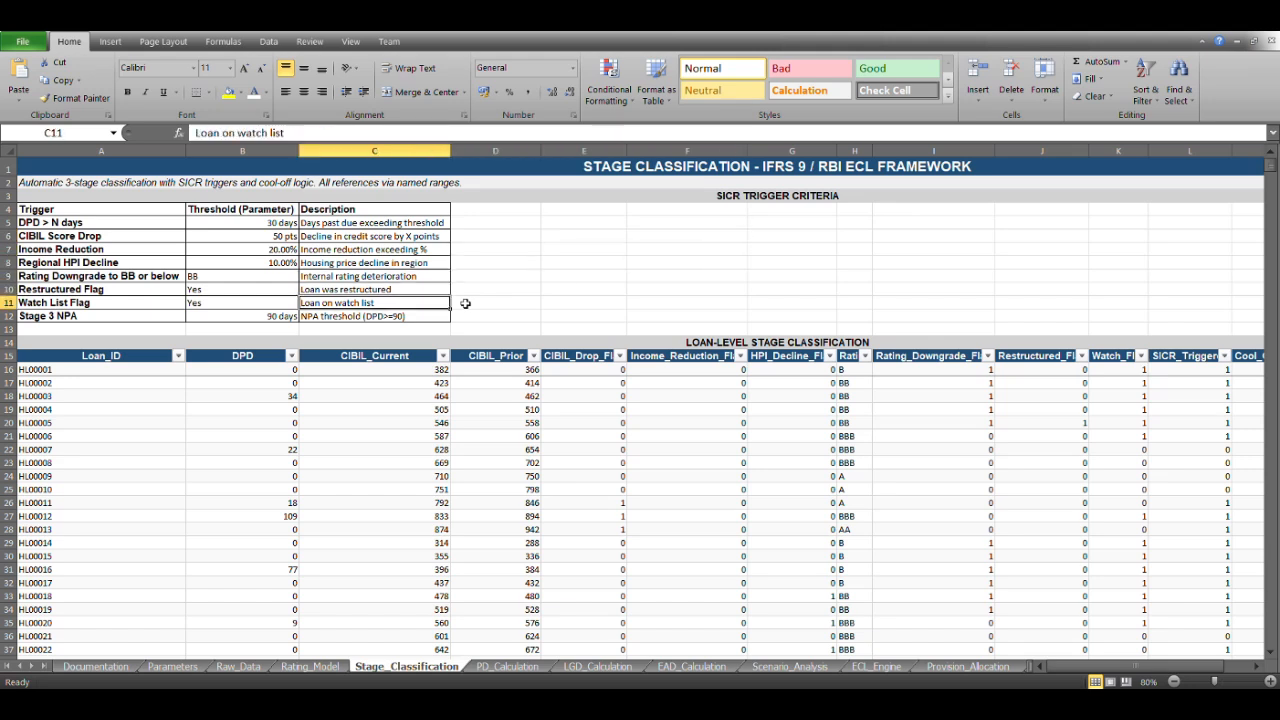
key(Down)
key(Left)
key(Left)
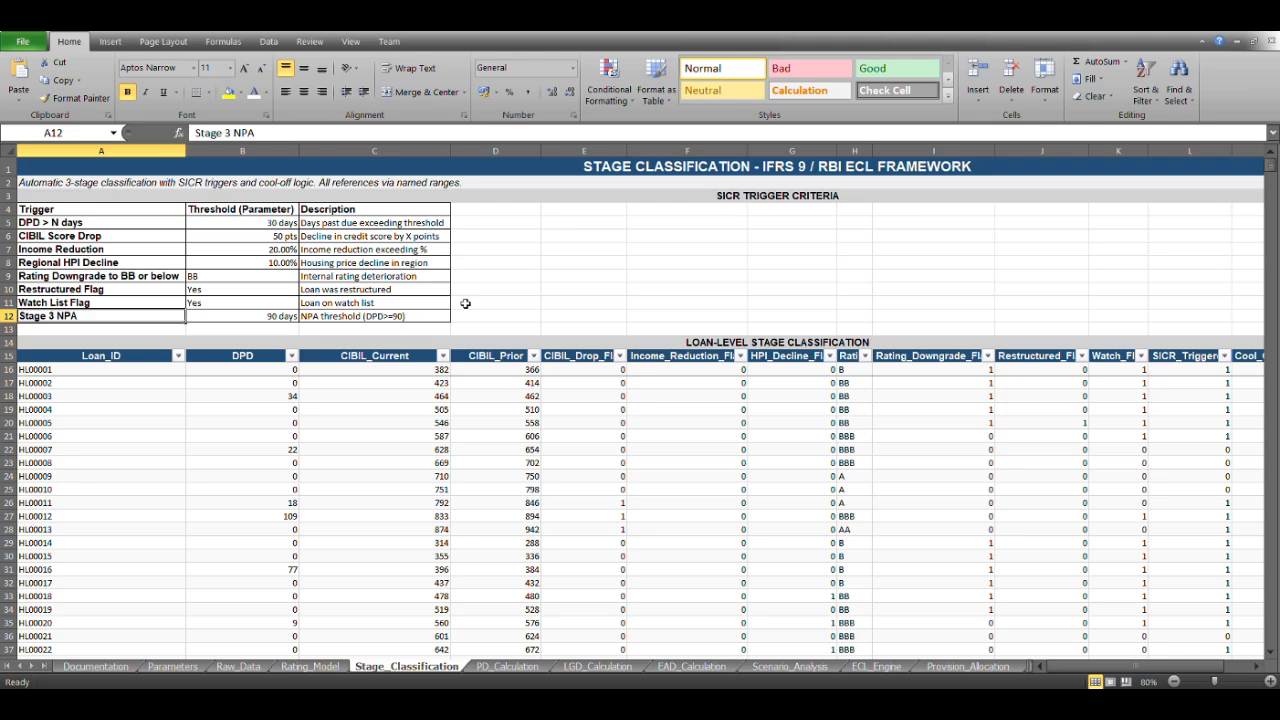
Step: Examine the loan-level stage classification headers from Loan_ID to Final_Stage, ending on the SICR_Triggered formula for loan HL00001
key(Down)
key(Down)
key(Down)
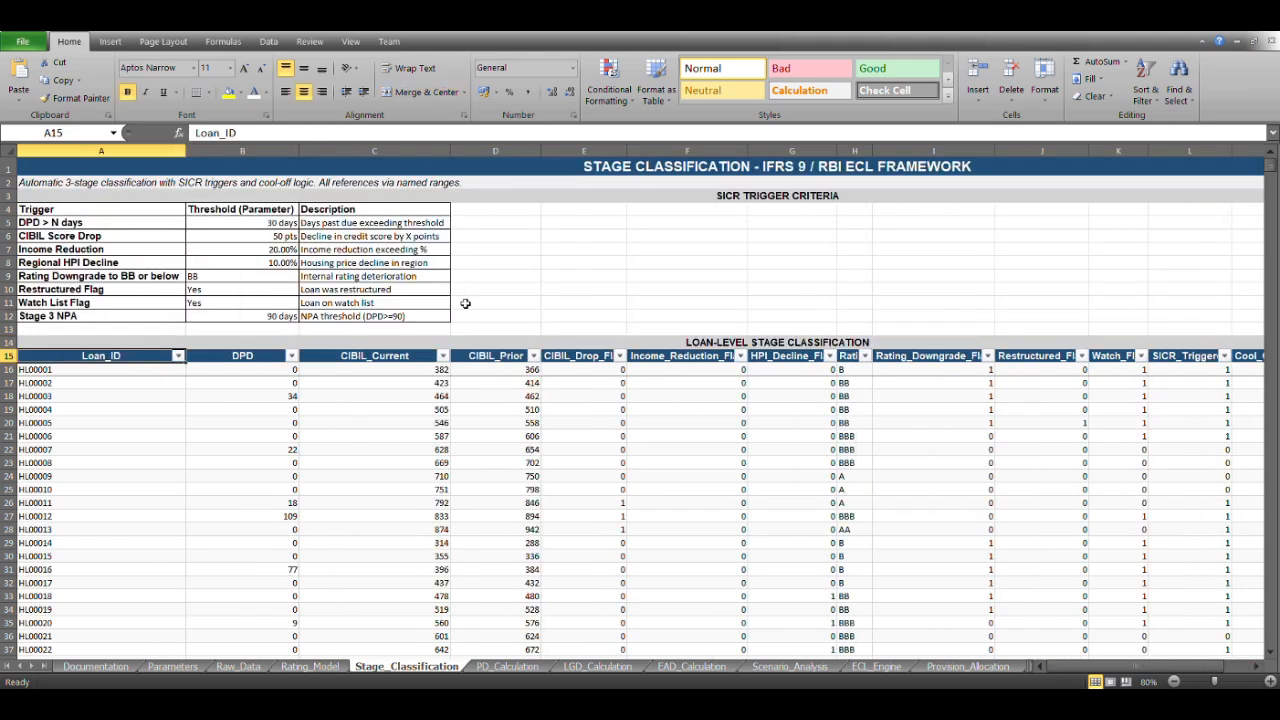
key(Down)
key(Up)
key(ctrl+Right)
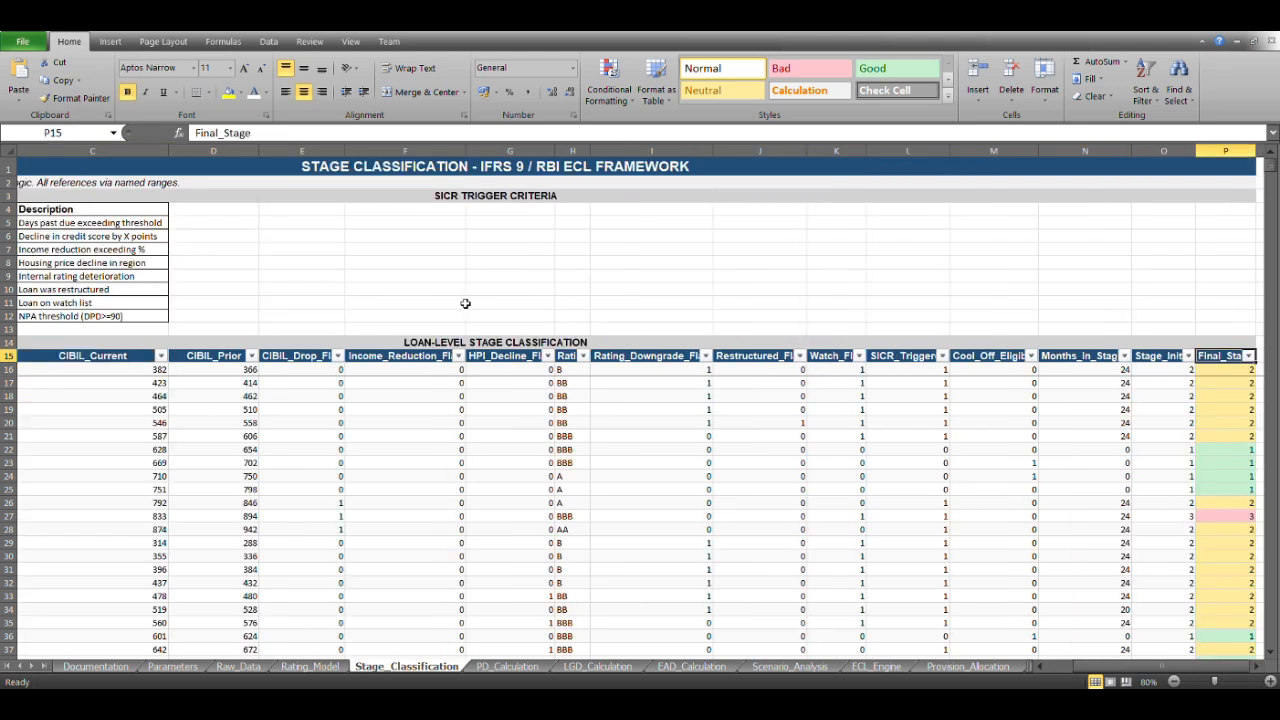
key(Left)
key(Left)
key(Left)
key(Left)
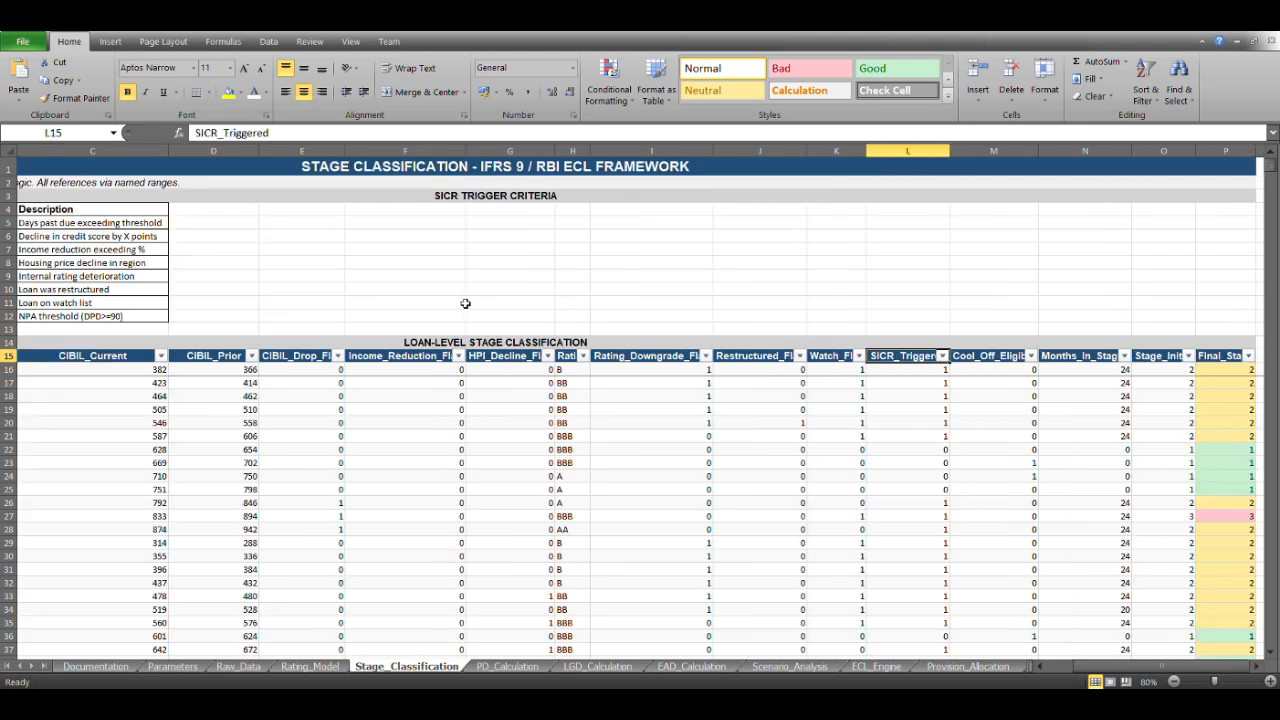
key(Down)
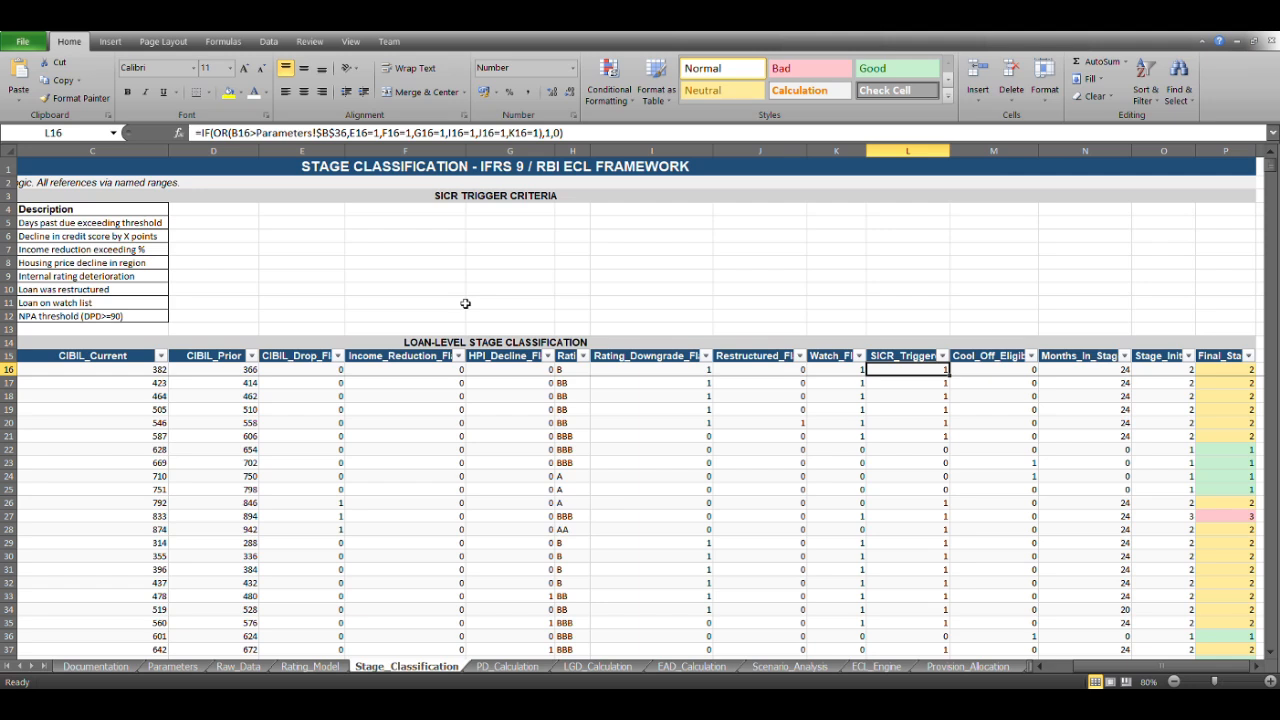
Step: Review the Cool_Off_Eligible, Months_In_Stage2, Stage_Initial and Final_Stage columns of the loan-level table
key(Up)
key(Right)
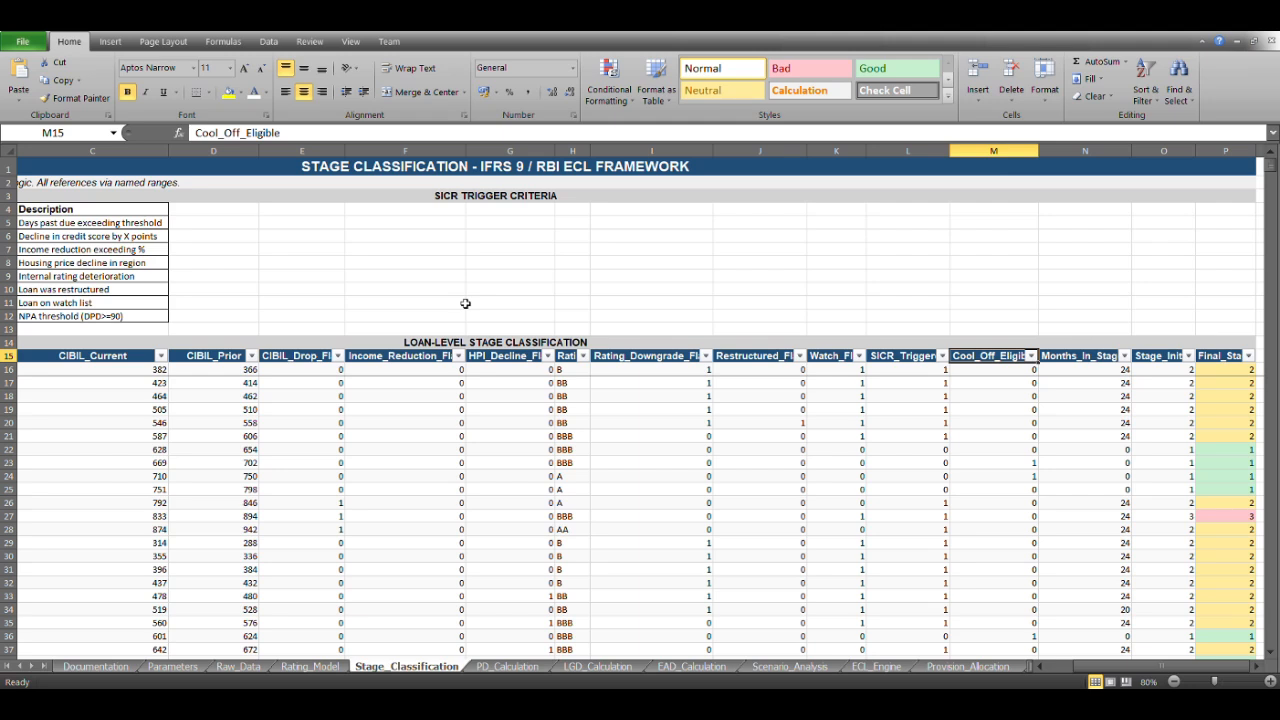
key(Right)
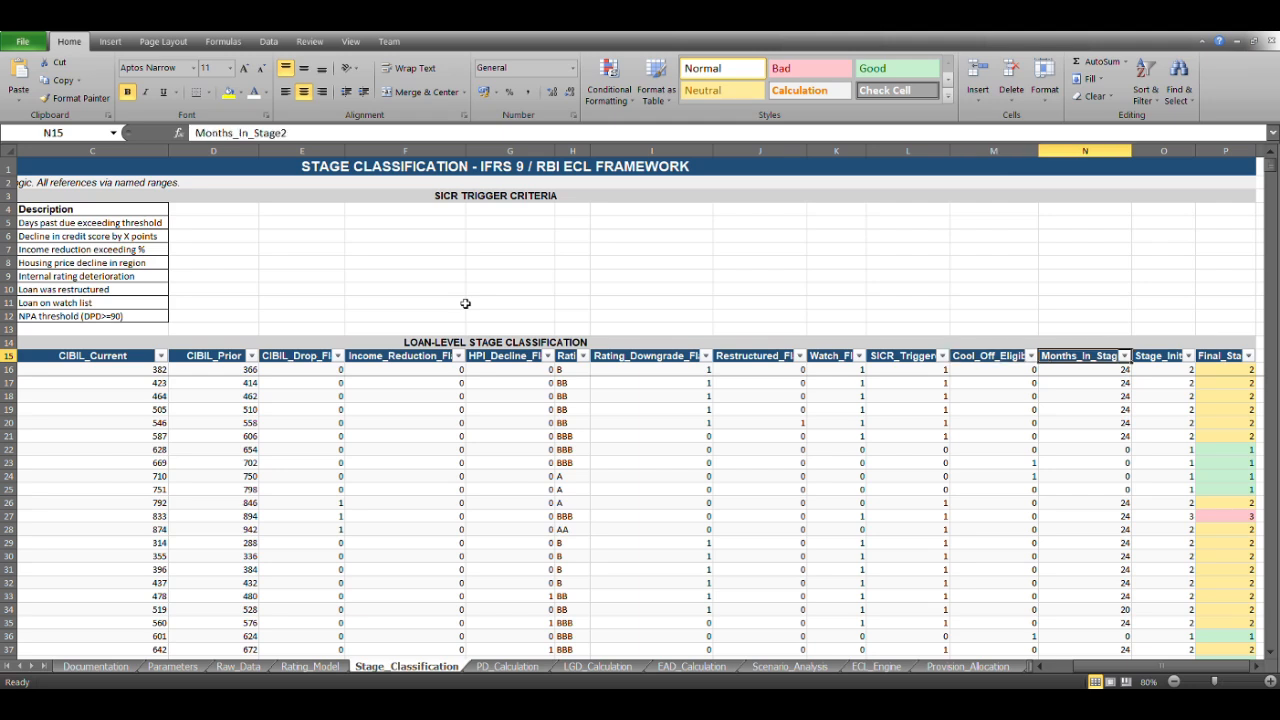
key(Right)
key(Right)
key(Left)
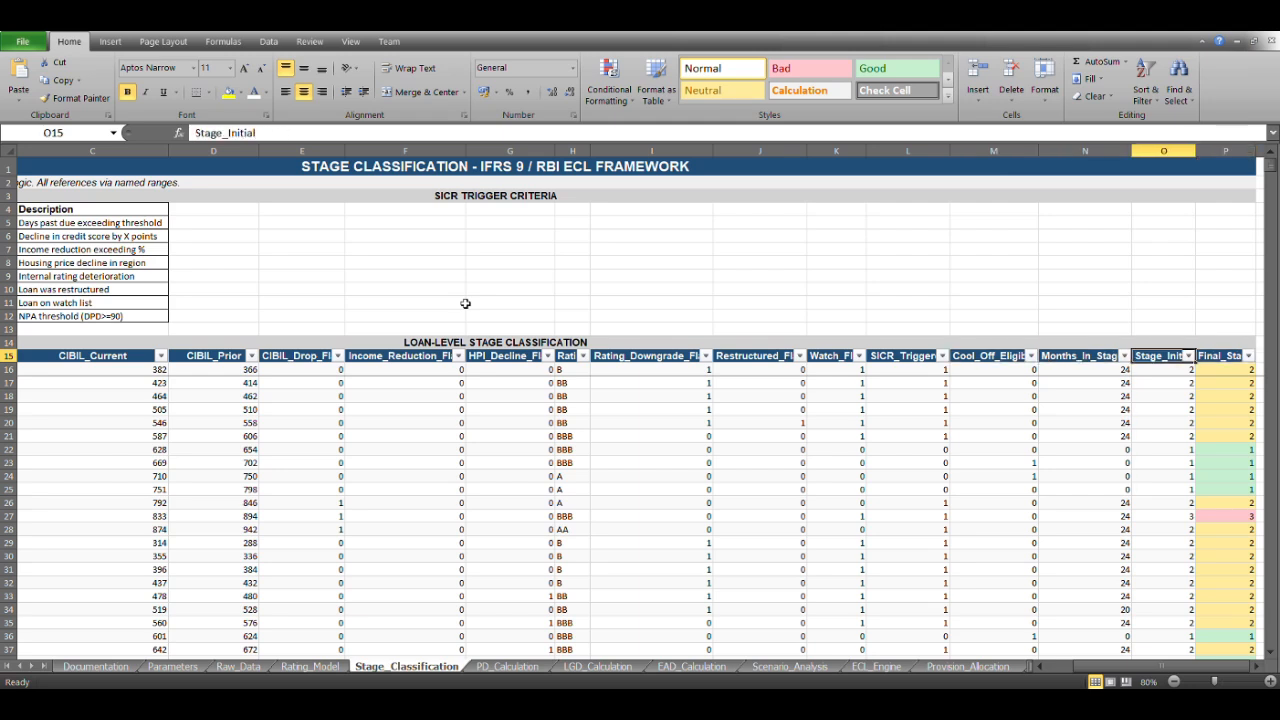
key(Right)
key(Down)
key(Up)
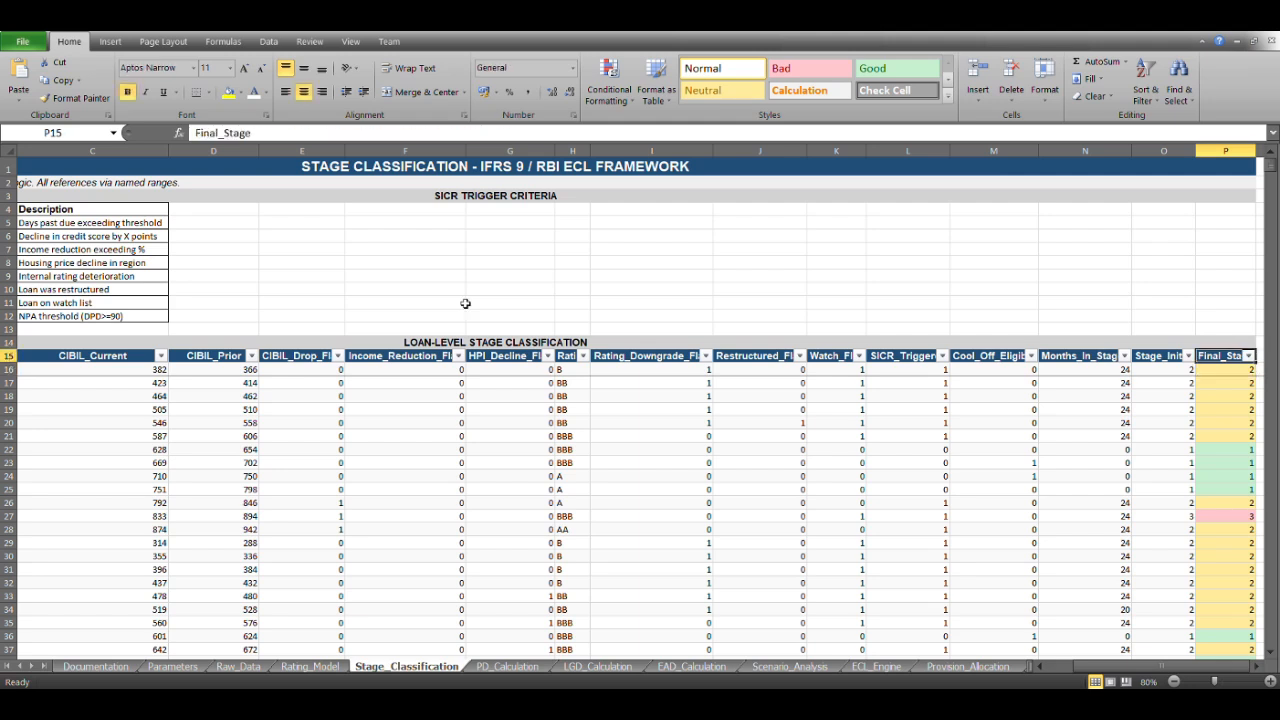
Step: Trace the loan-level columns back from Final_Stage through the trigger flags and CIBIL scores to DPD
key(Left)
key(Left)
key(Left)
key(Left)
key(Left)
key(Left)
key(Left)
key(Right)
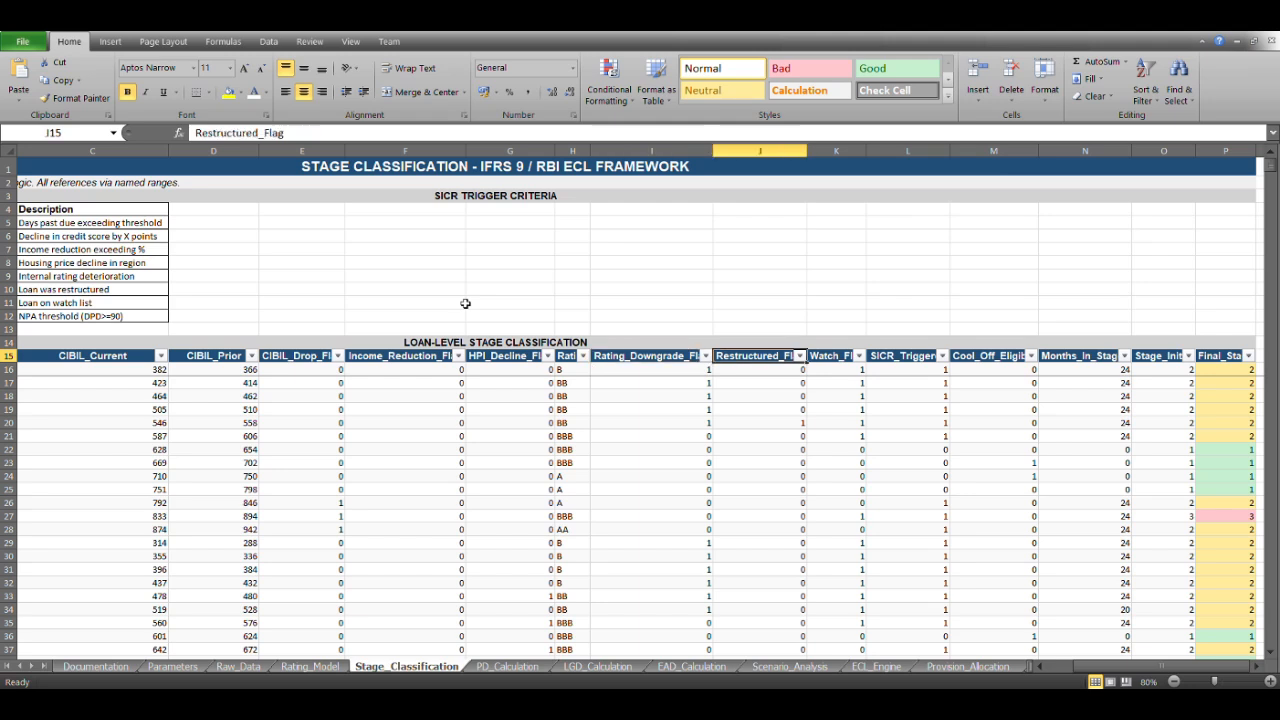
key(Right)
key(Right)
key(Left)
key(Left)
key(Left)
key(Left)
key(Left)
key(Left)
key(Left)
key(Left)
key(Left)
key(Left)
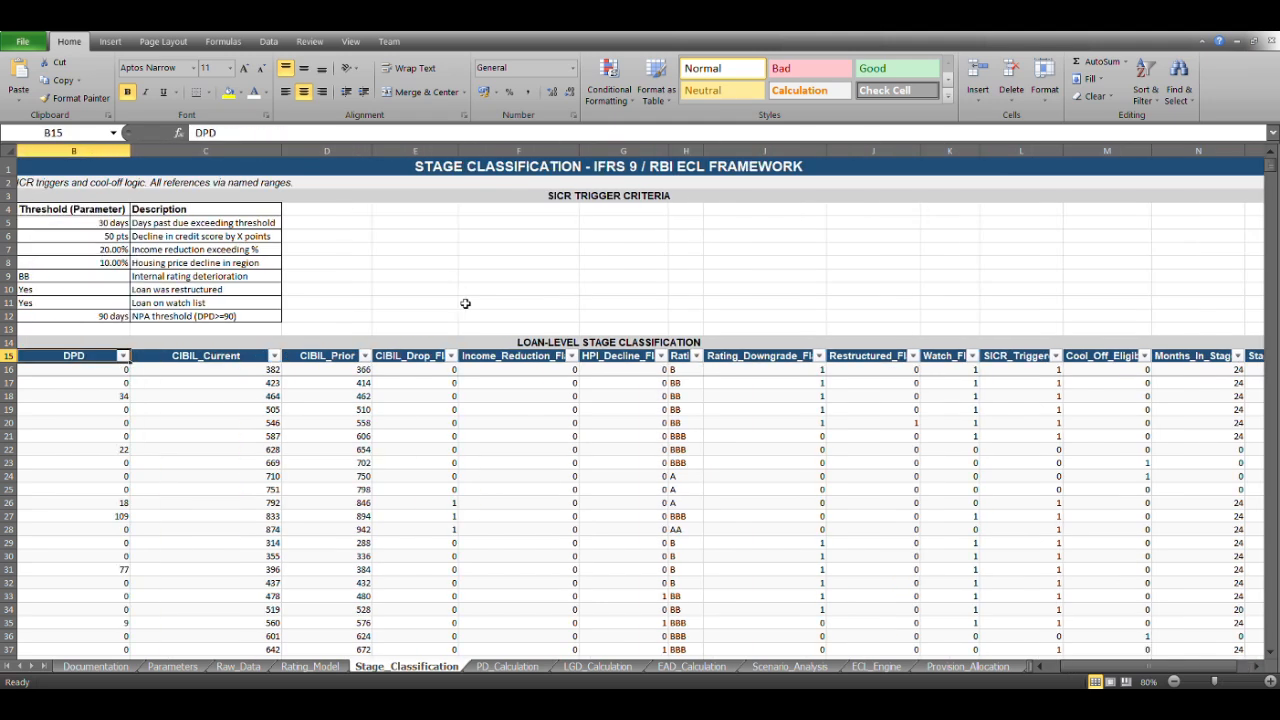
Step: Inspect the Final_Stage formula for loan HL00001
key(Right)
key(ctrl+Right)
key(Down)
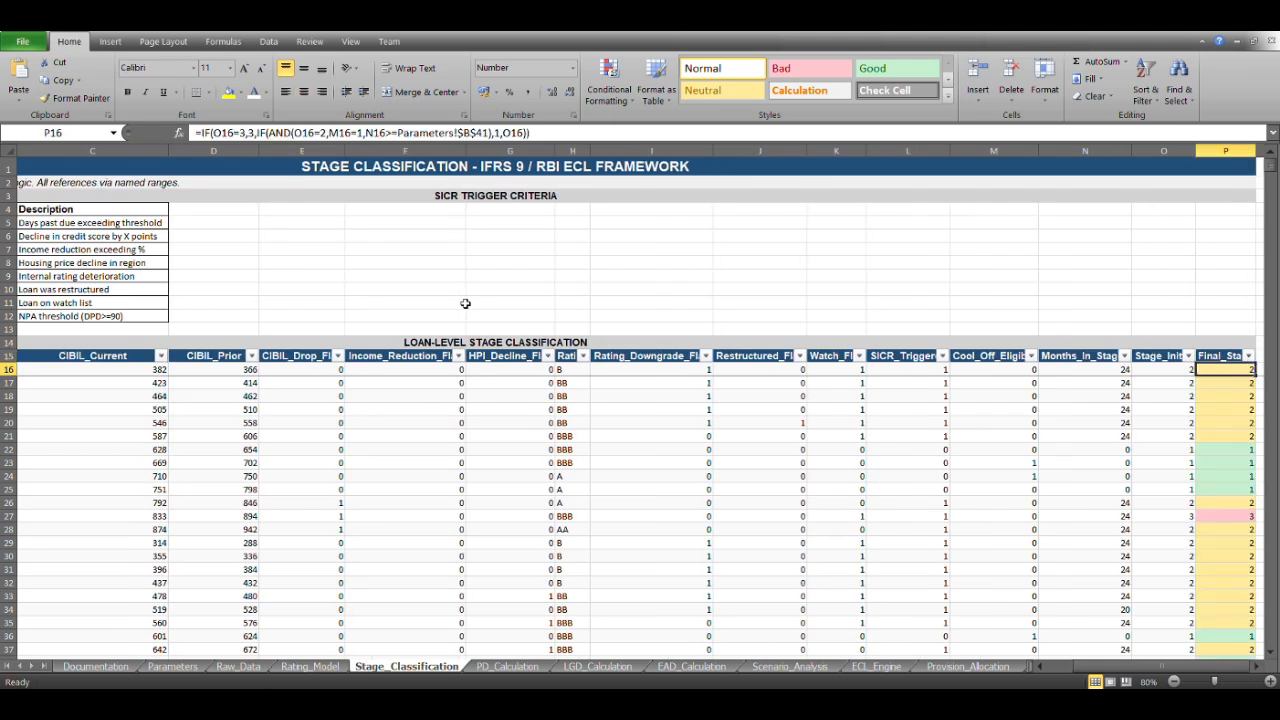
Step: Examine the Final_Stage results of the last loans in the table, stopping on the Stage 3 loan in row 953
key(ctrl+Down)
key(Down)
key(Up)
key(Up)
key(Up)
key(Up)
key(Up)
key(Up)
key(Up)
key(Up)
key(Up)
key(Up)
key(Up)
key(Up)
key(Up)
key(Up)
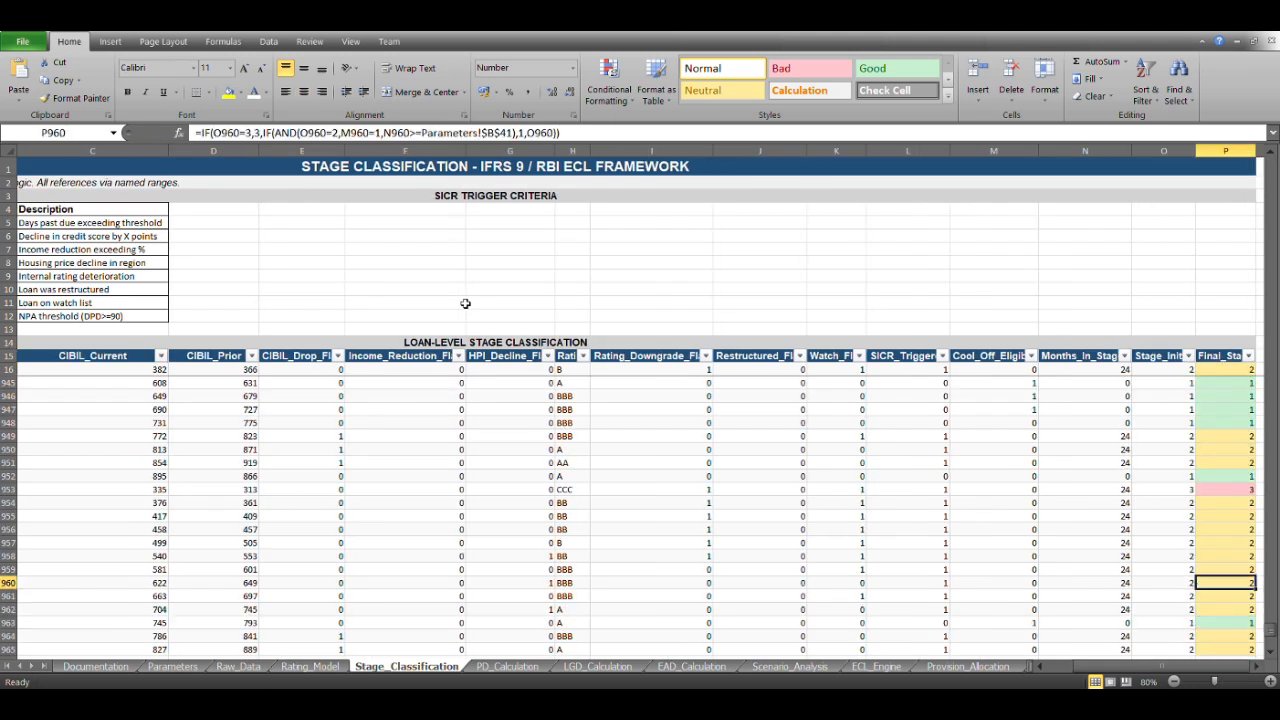
key(Down)
key(Down)
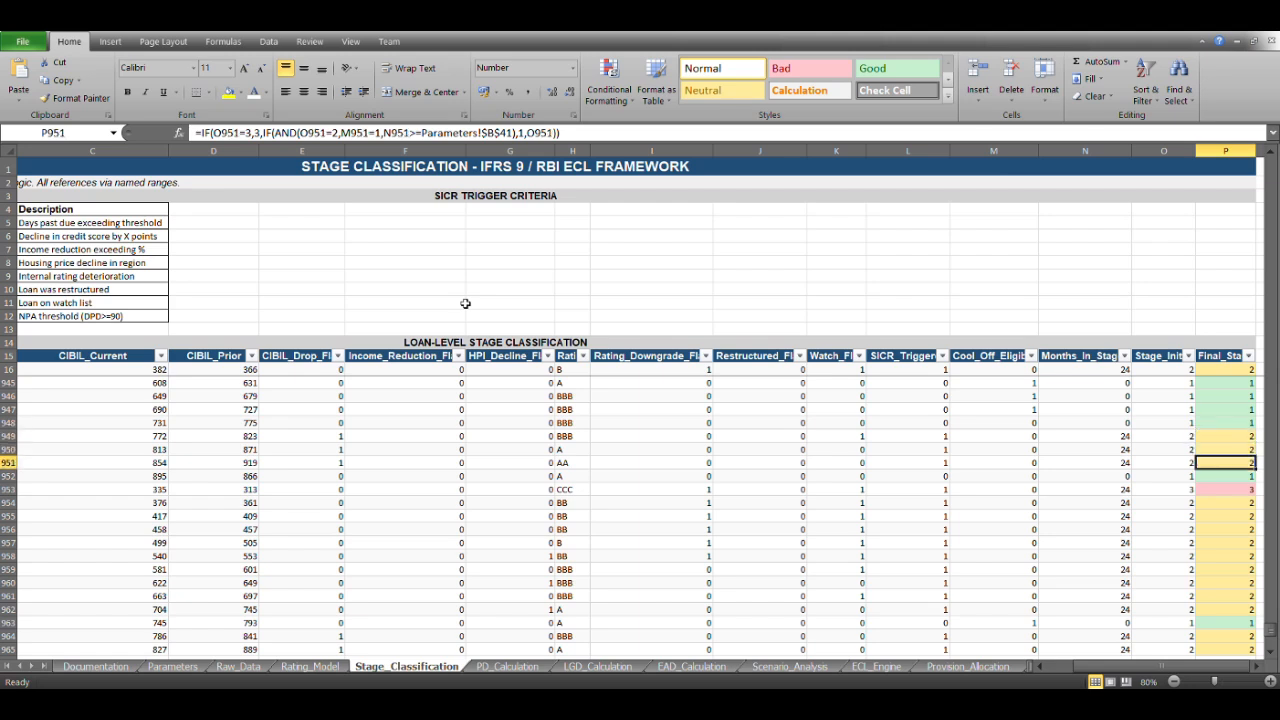
key(Down)
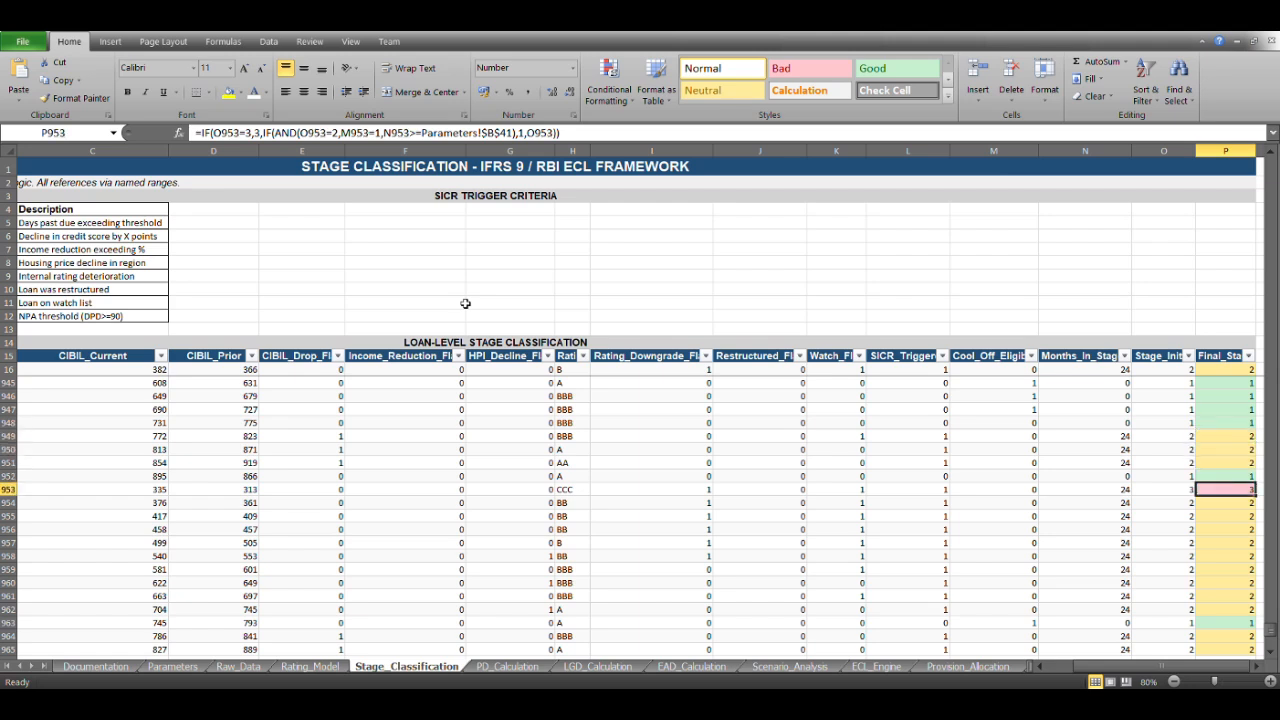
Step: Move below the loan table to the stage distribution summary, ending on the Trigger header of the SICR trigger analysis
key(Down)
key(Down)
key(Down)
key(Down)
key(Down)
key(Down)
key(Down)
key(Down)
key(Down)
key(Down)
key(Down)
key(Down)
key(Down)
key(Down)
key(Down)
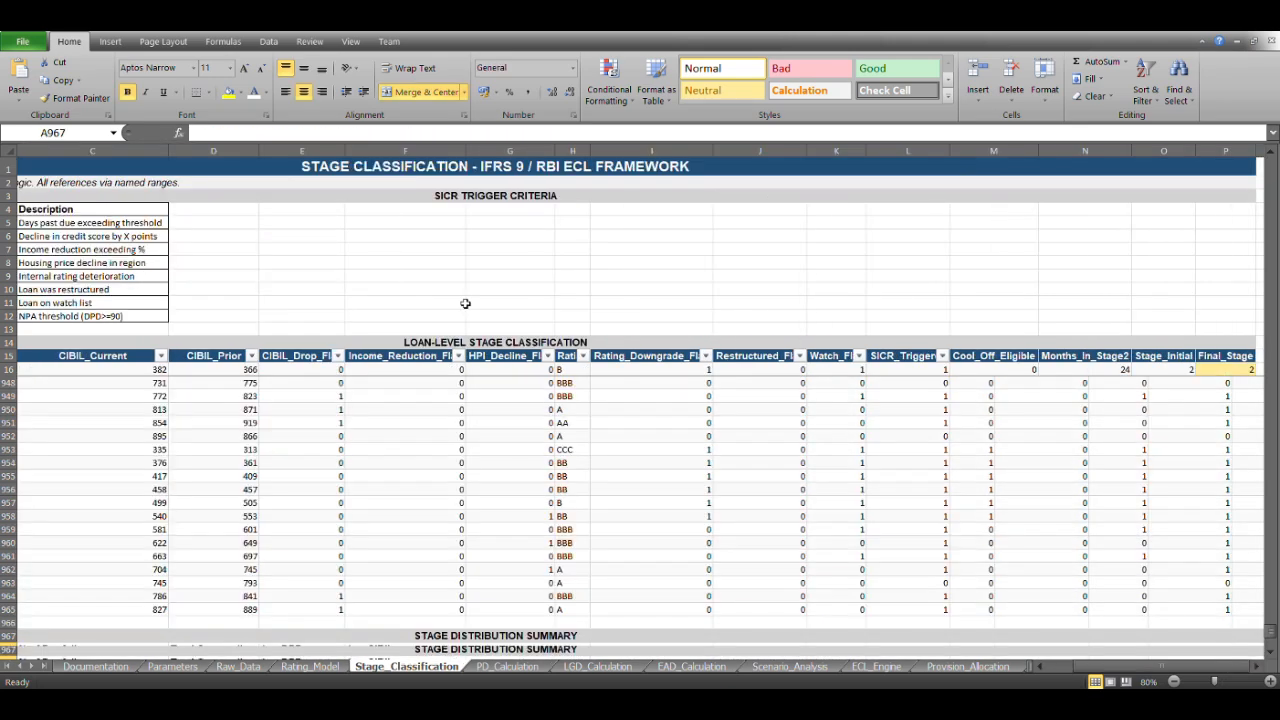
key(Left)
key(Left)
key(Left)
key(Left)
key(Left)
key(Left)
key(Left)
key(Left)
key(Left)
key(Left)
key(Left)
key(Left)
key(Left)
key(Left)
key(Left)
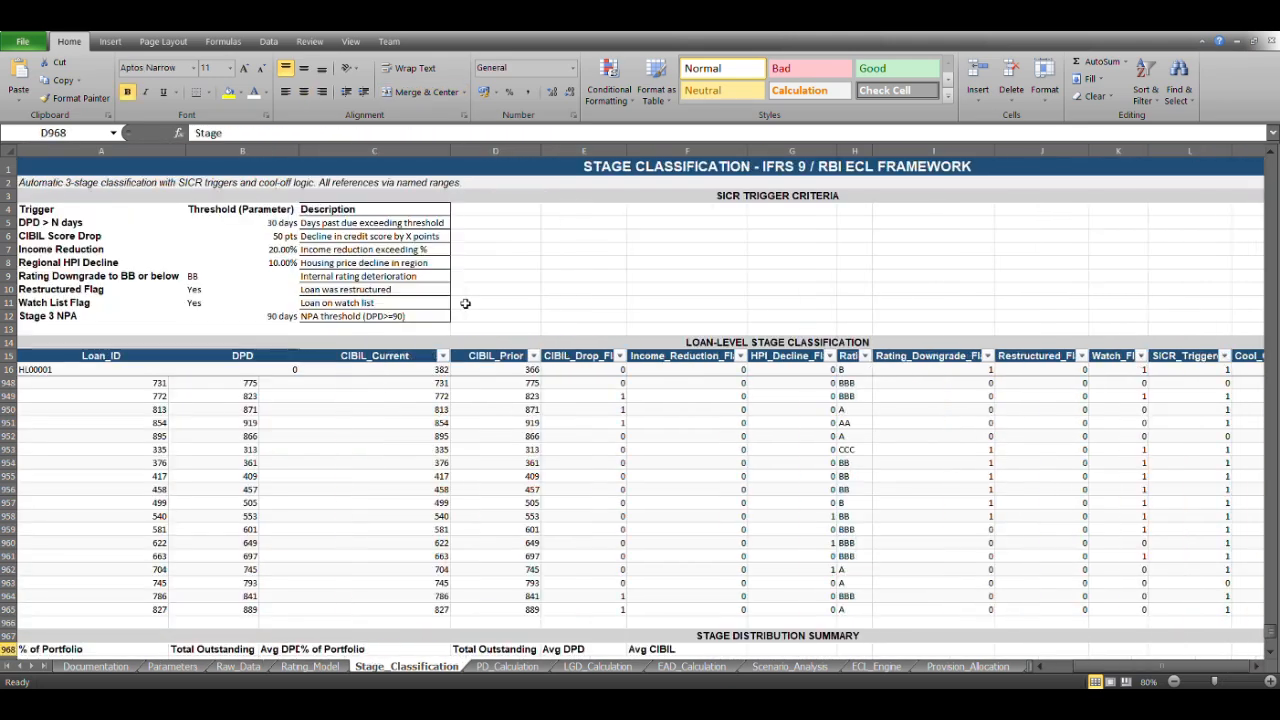
key(Down)
key(Down)
key(Down)
key(Down)
key(Down)
key(Down)
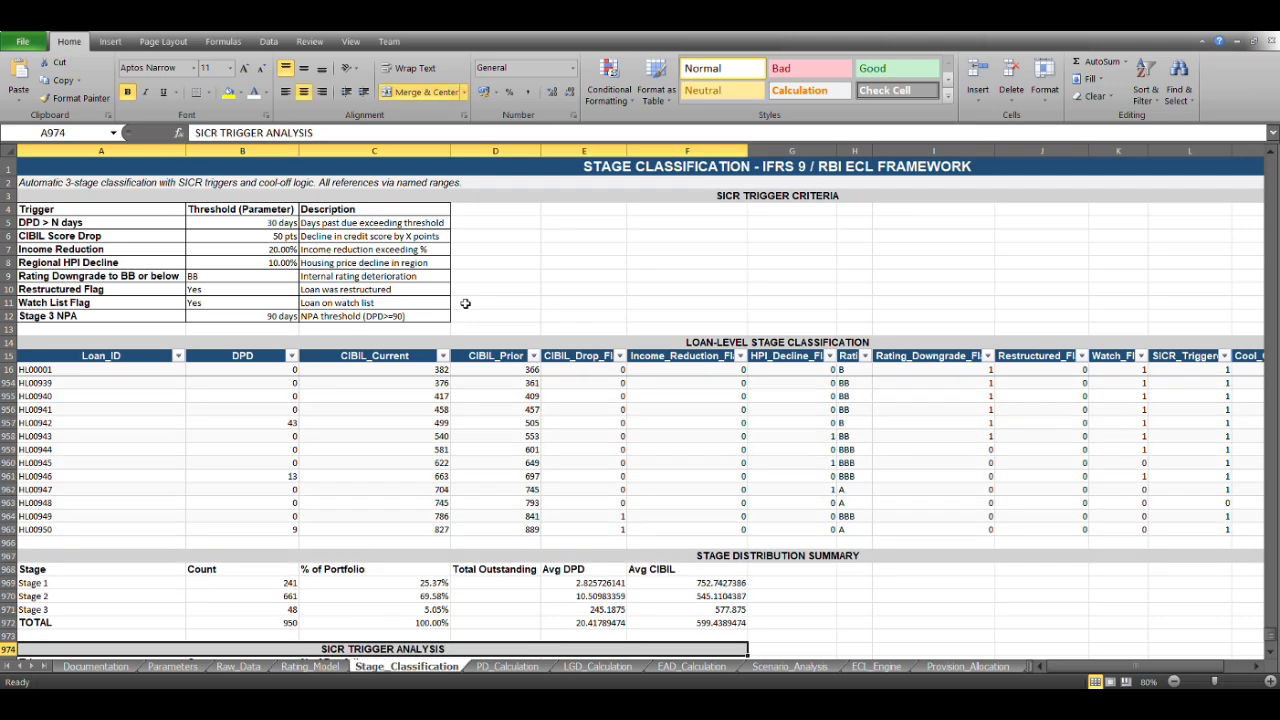
key(Down)
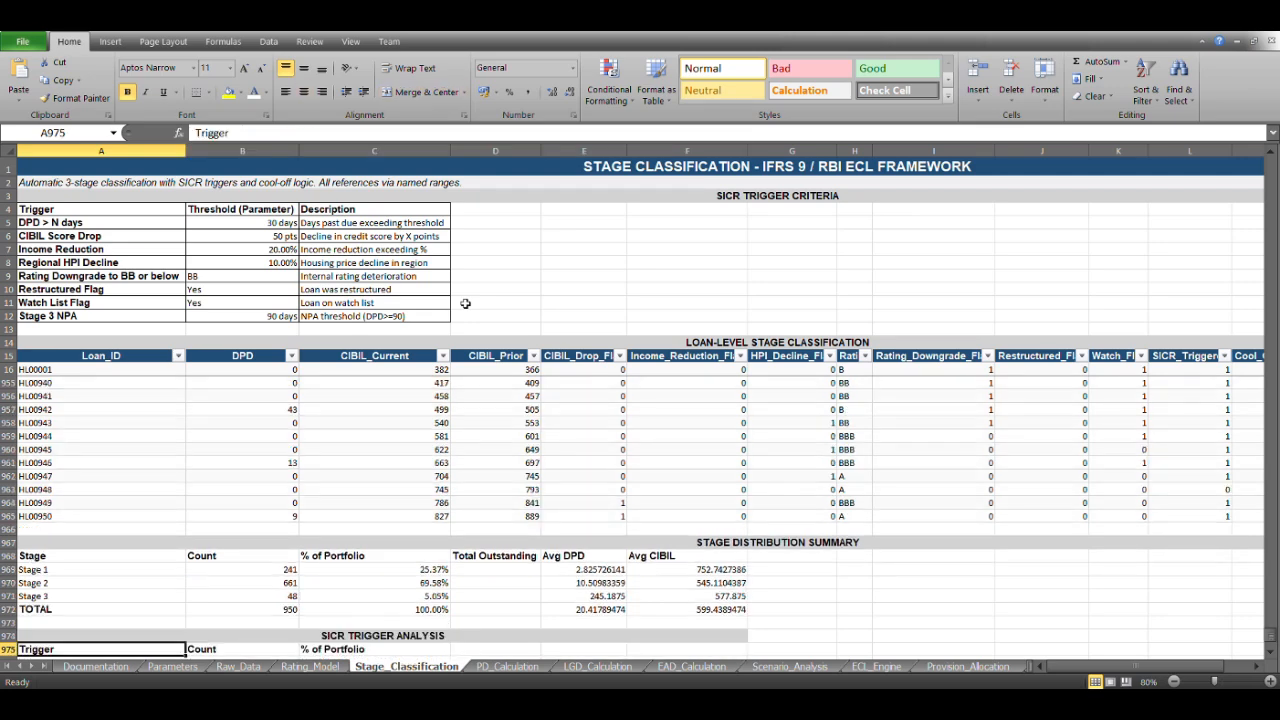
Step: Inspect the % of Portfolio formula for Stage 2 in the stage distribution summary
key(Up)
key(Up)
key(Right)
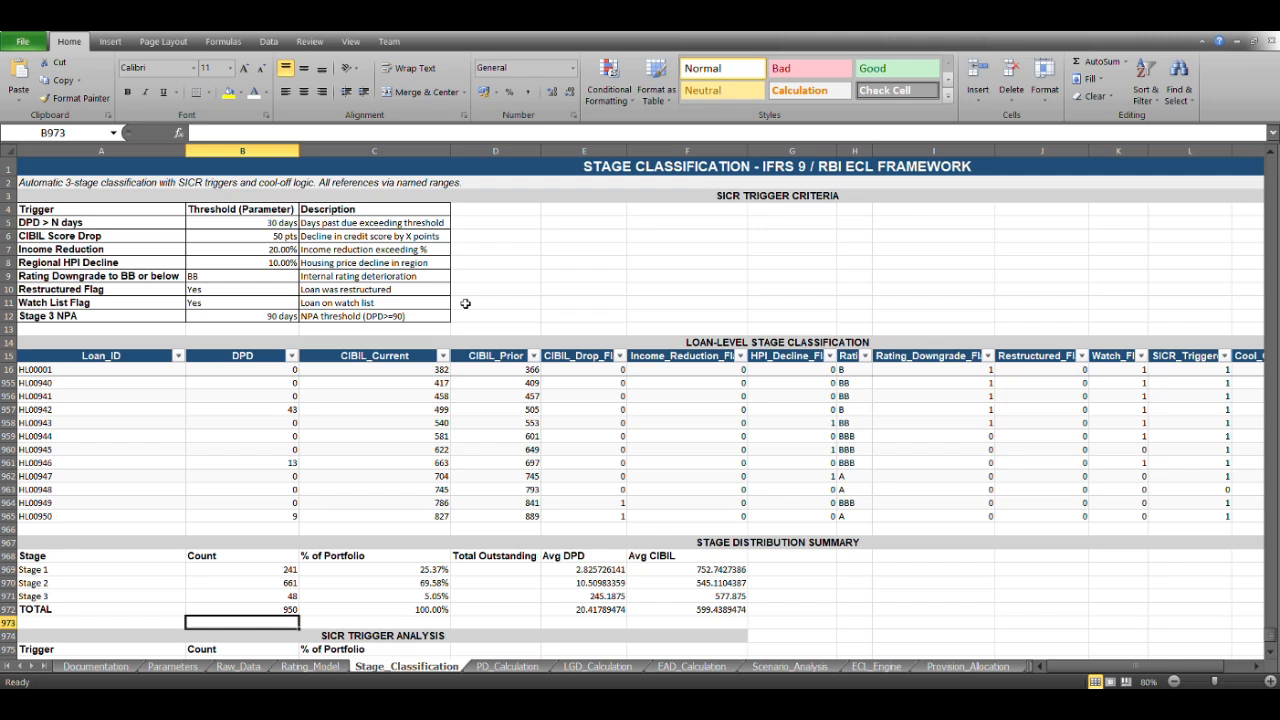
key(Right)
key(Up)
key(Up)
key(Up)
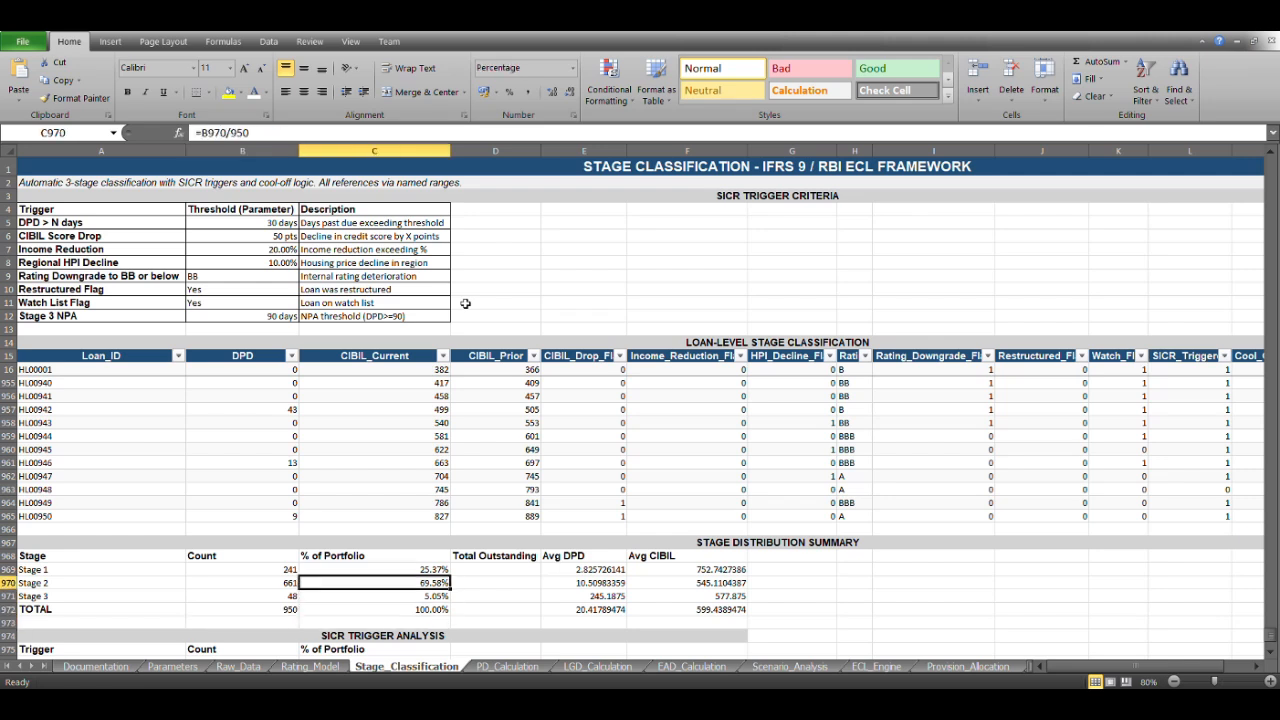
Step: Review the % of Portfolio column from Stage 3 down to the Restructured trigger in the SICR trigger analysis
key(Down)
key(Down)
key(Down)
key(Down)
key(Down)
key(Down)
key(Down)
key(Down)
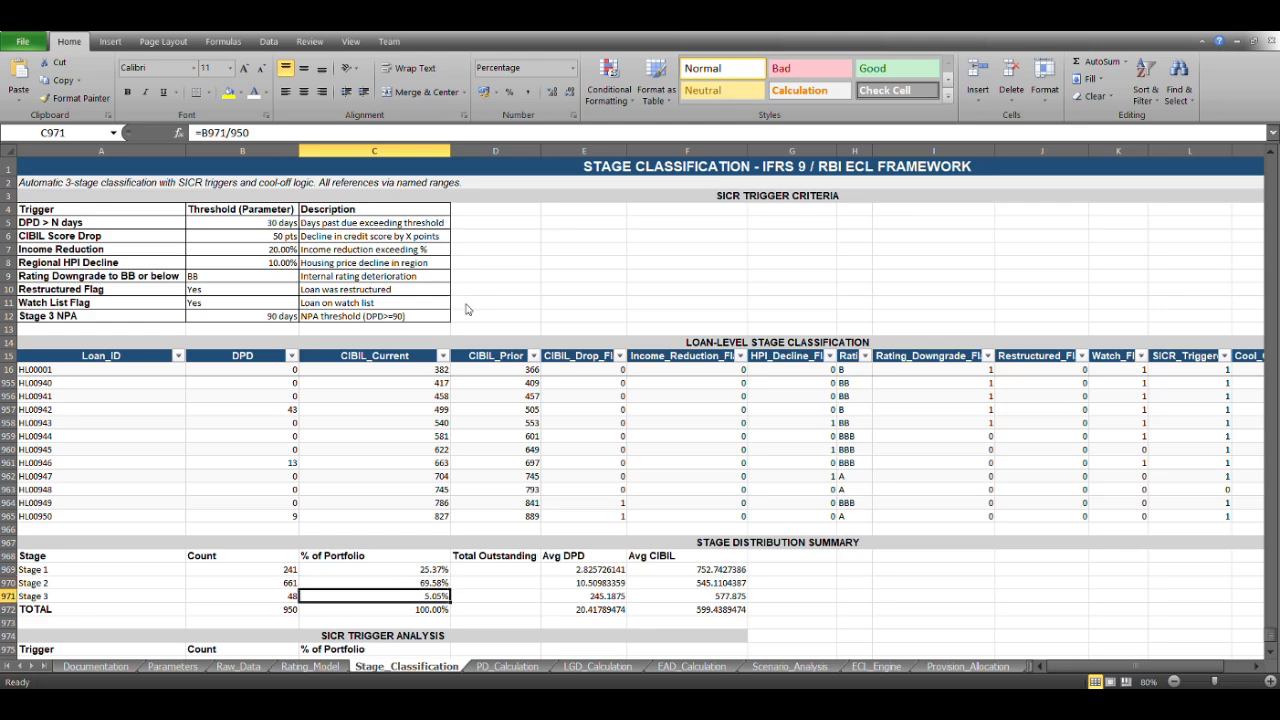
key(Down)
key(Down)
key(Down)
key(Down)
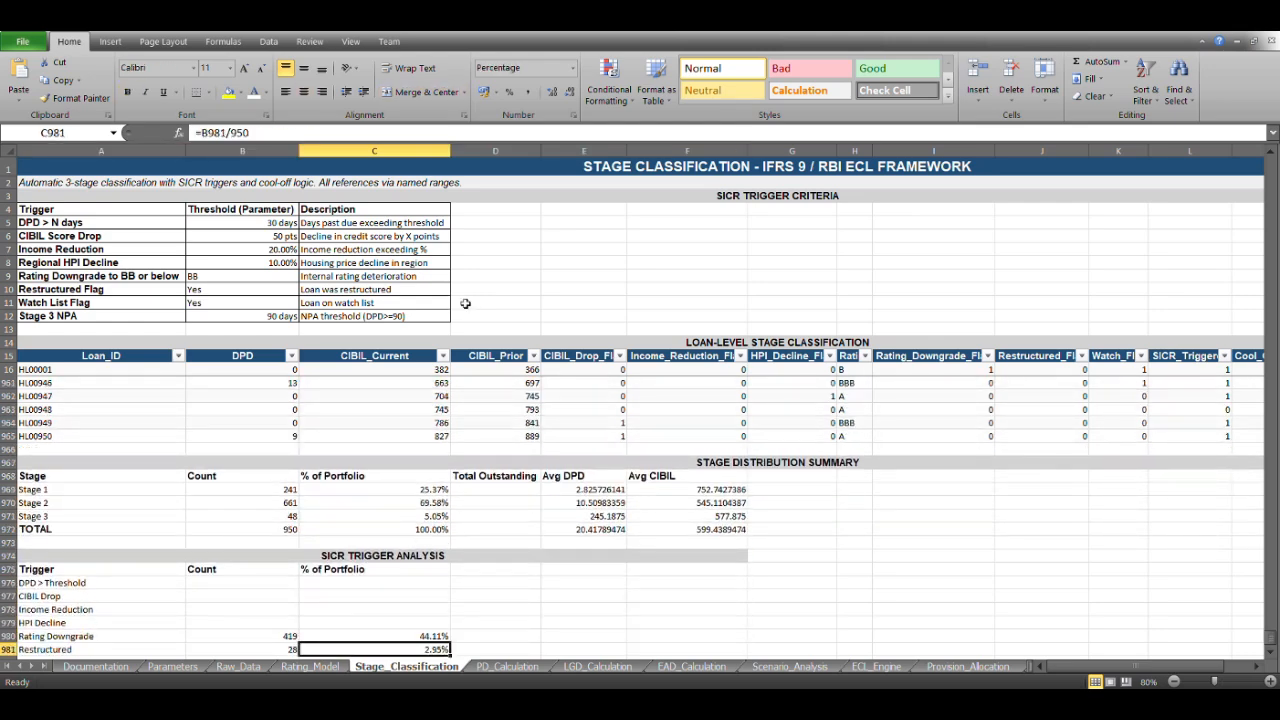
Step: Return to the stage distribution summary and check the total Count formula and the Stage 2 share of the portfolio
key(Up)
key(Up)
key(Up)
key(Up)
key(Up)
key(Up)
key(Up)
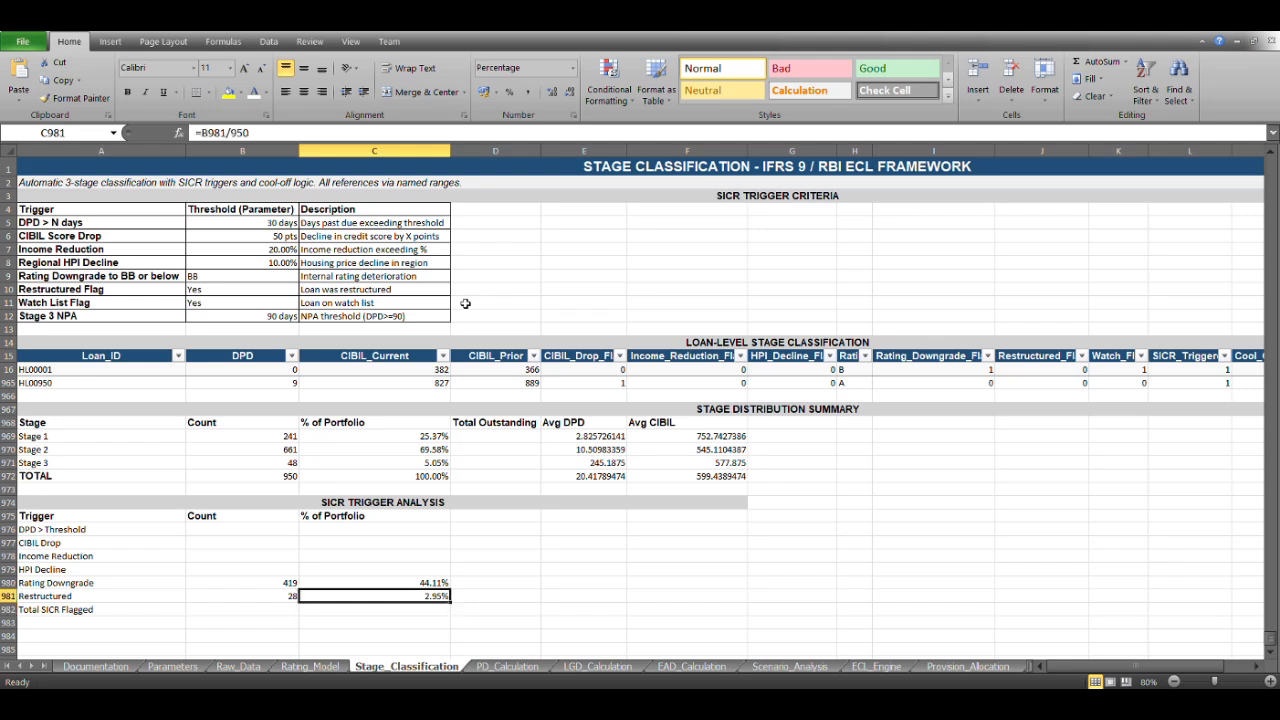
key(Up)
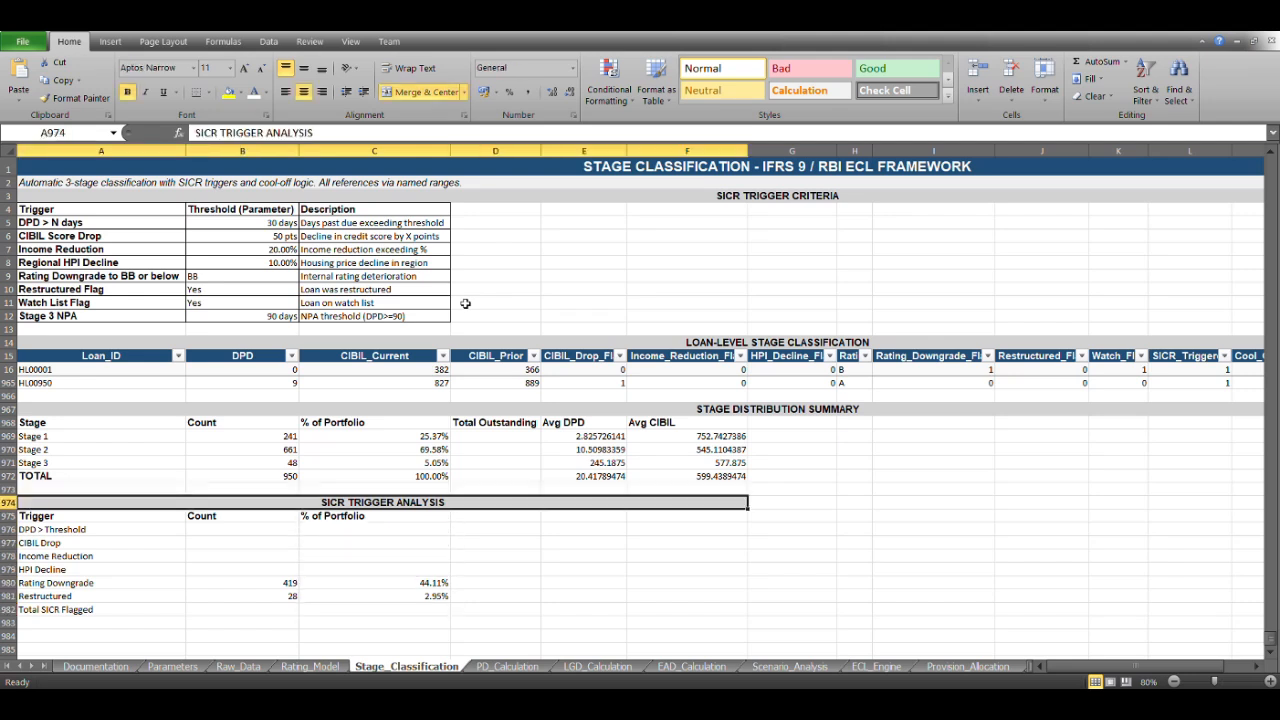
key(Up)
key(Left)
key(Up)
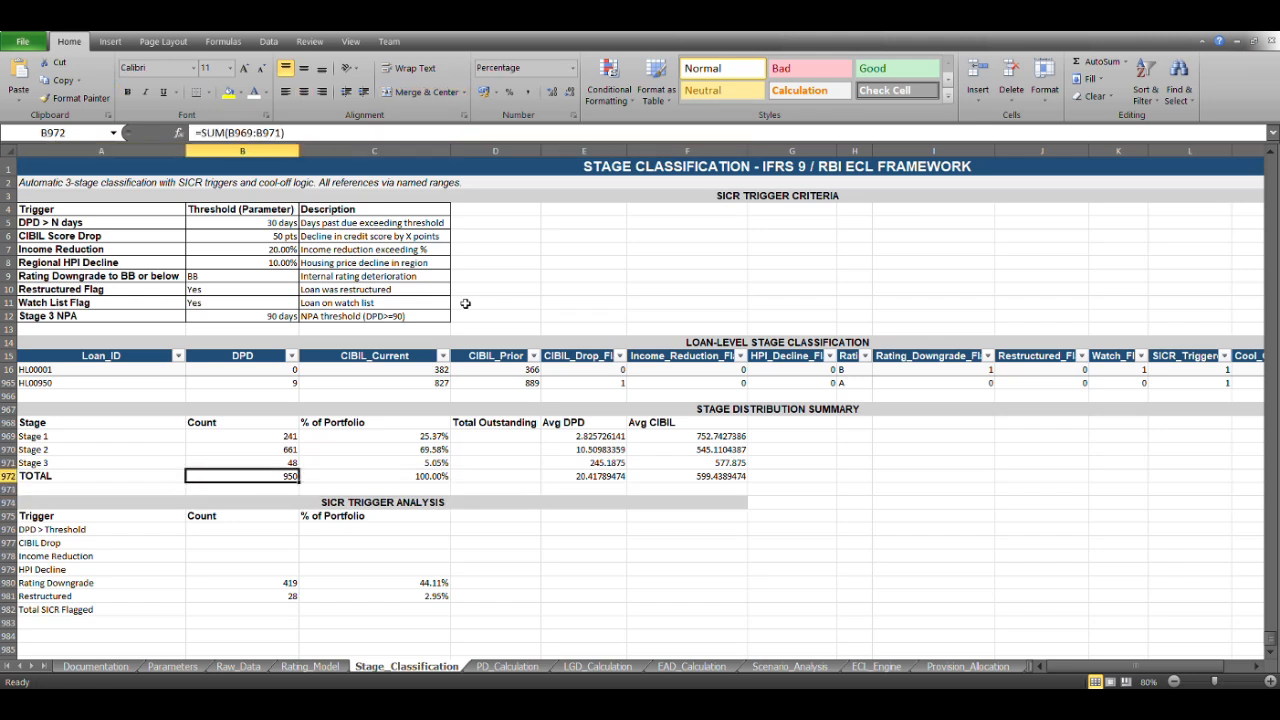
key(Up)
key(Up)
key(Right)
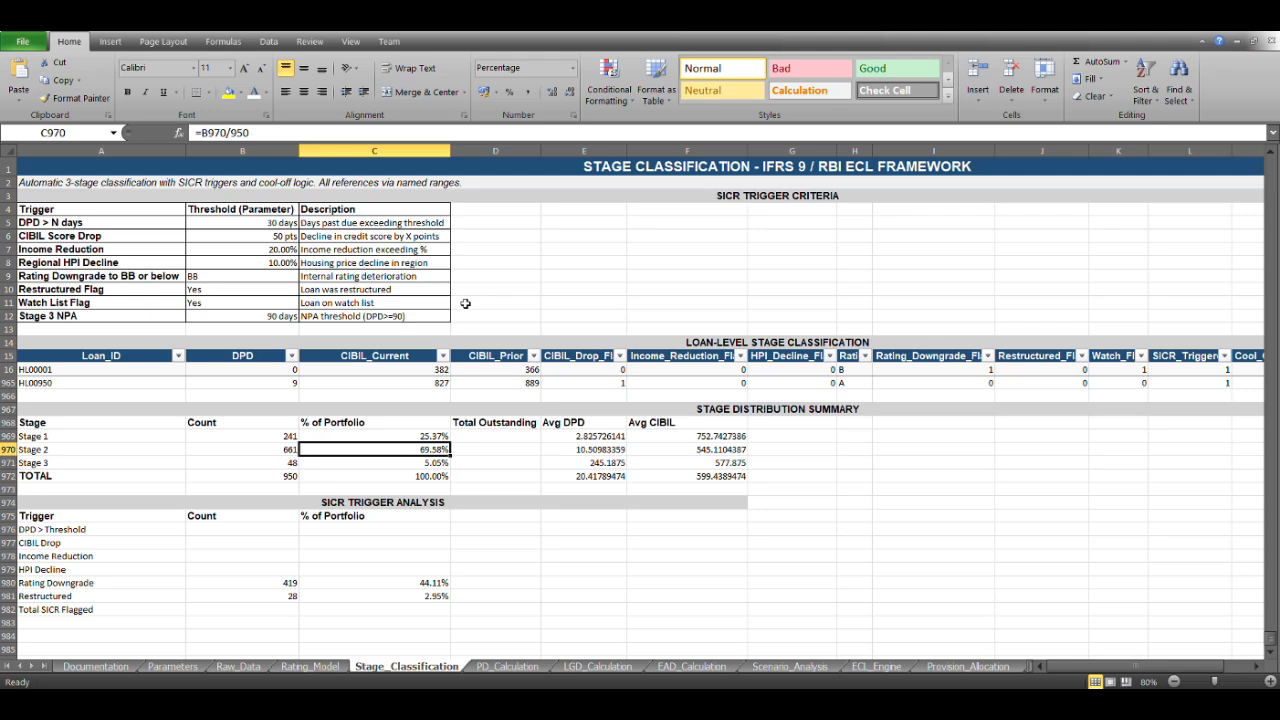
Step: Go back past the stage distribution summary heading to the loan-level stage classification heading in row 14
key(Left)
key(Left)
key(Up)
key(Up)
key(Up)
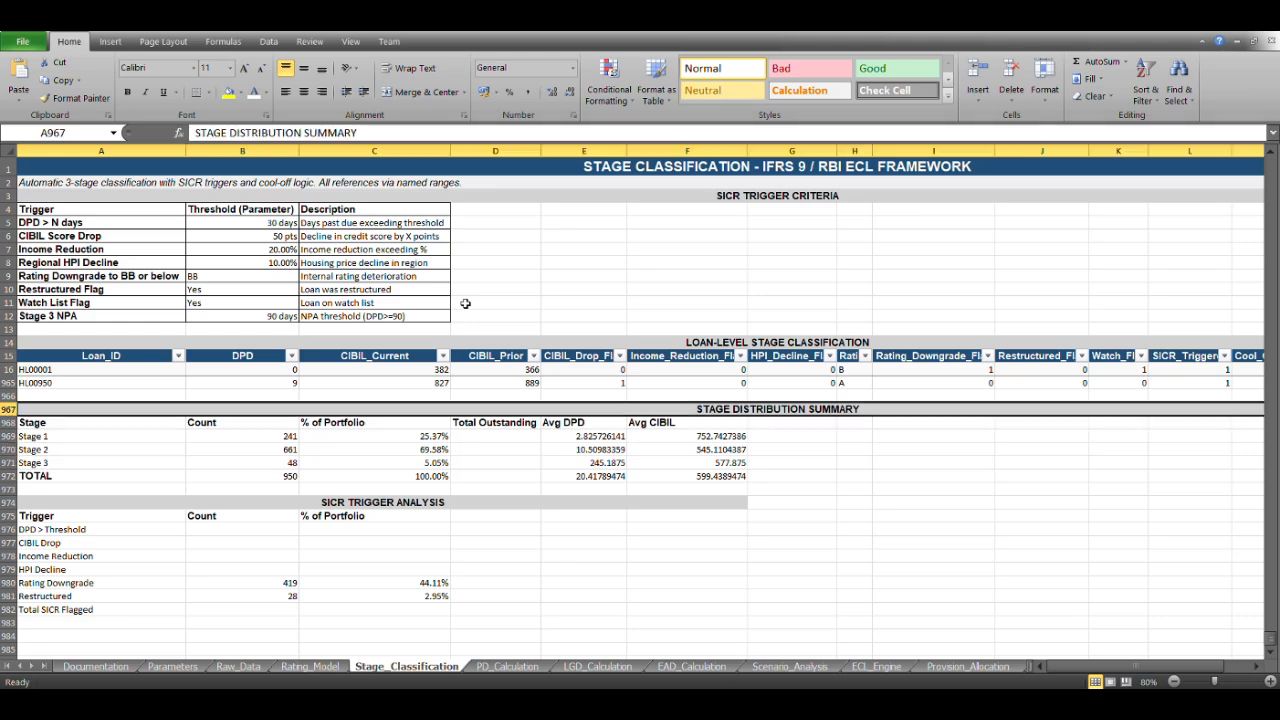
key(Up)
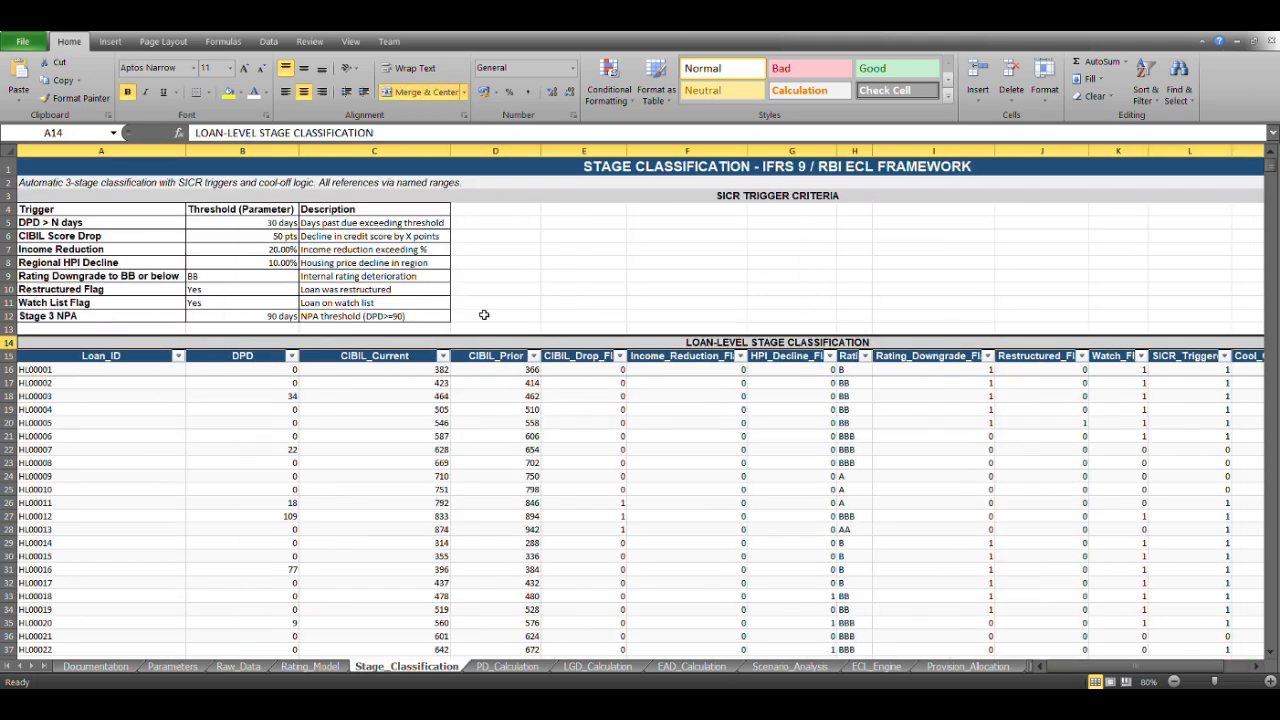
Step: Open the PD_Calculation sheet and examine the TTC_PD column and heading of the loan-level PD calculation
click(503, 667)
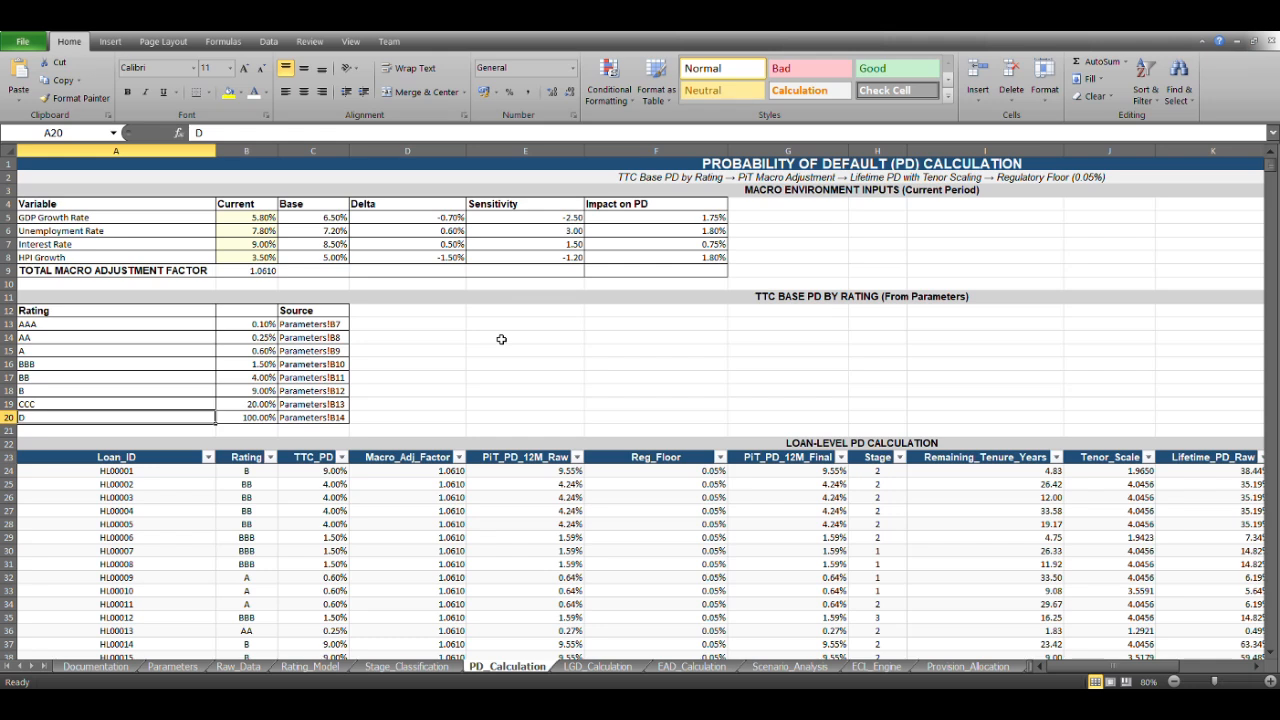
click(306, 457)
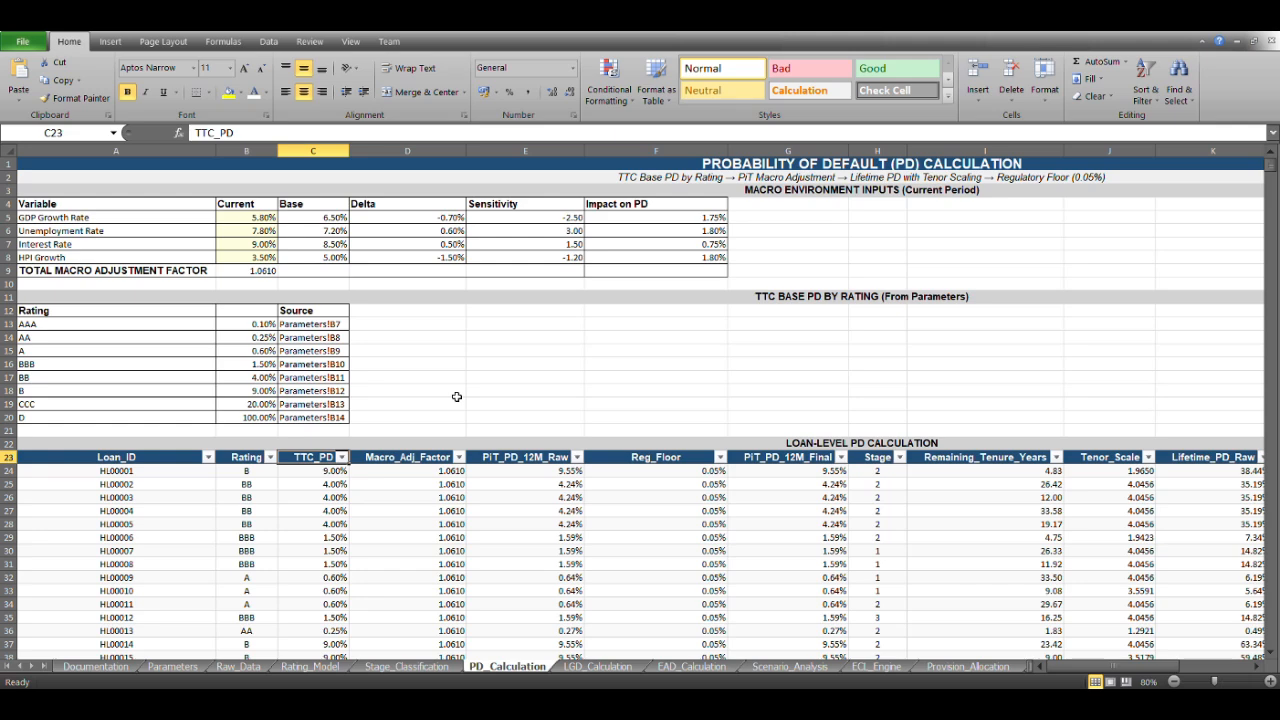
key(Up)
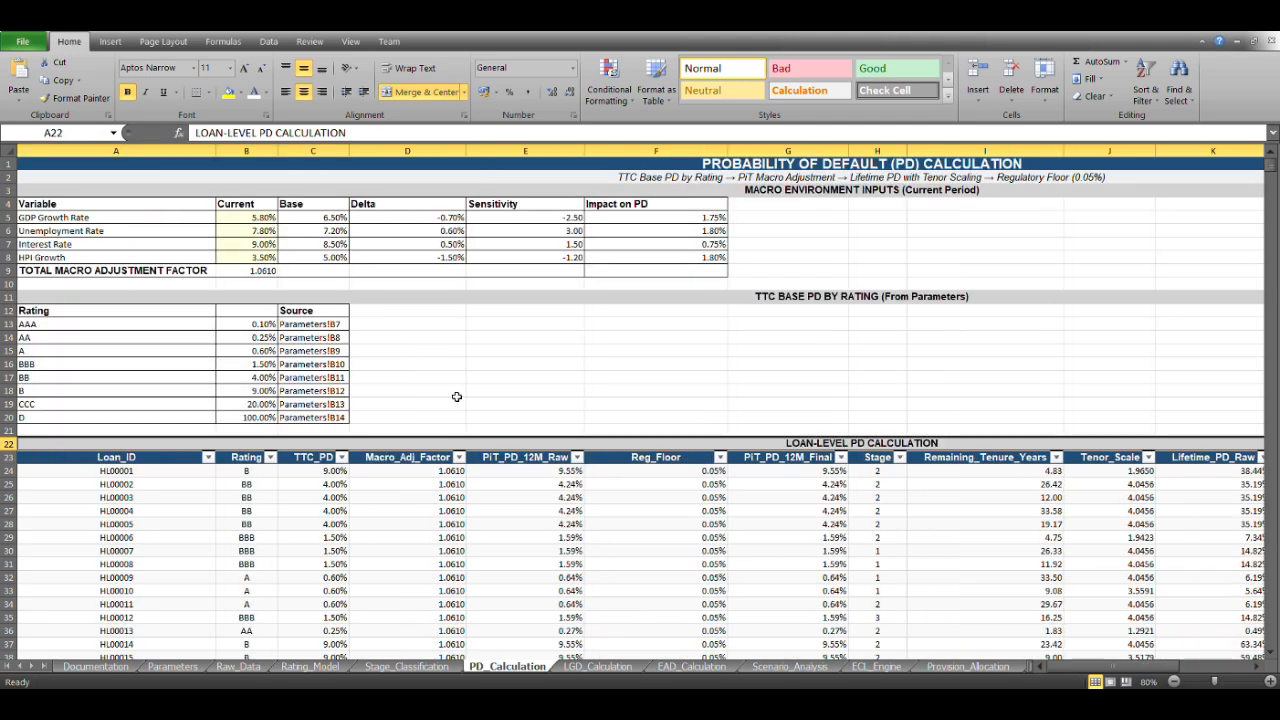
Step: Examine the TTC base PD by rating table from rating D up to its Rating header
key(Up)
key(Up)
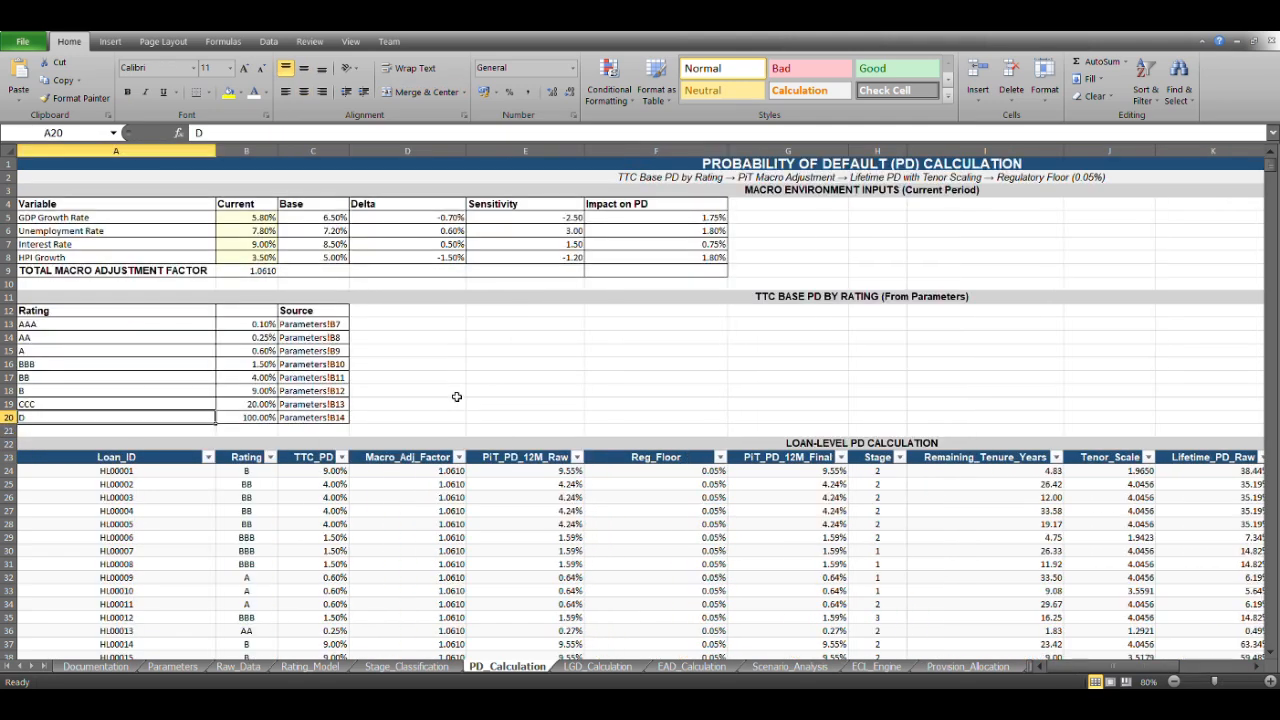
key(Up)
key(Up)
key(Up)
key(Up)
key(Up)
key(Up)
key(Up)
key(Up)
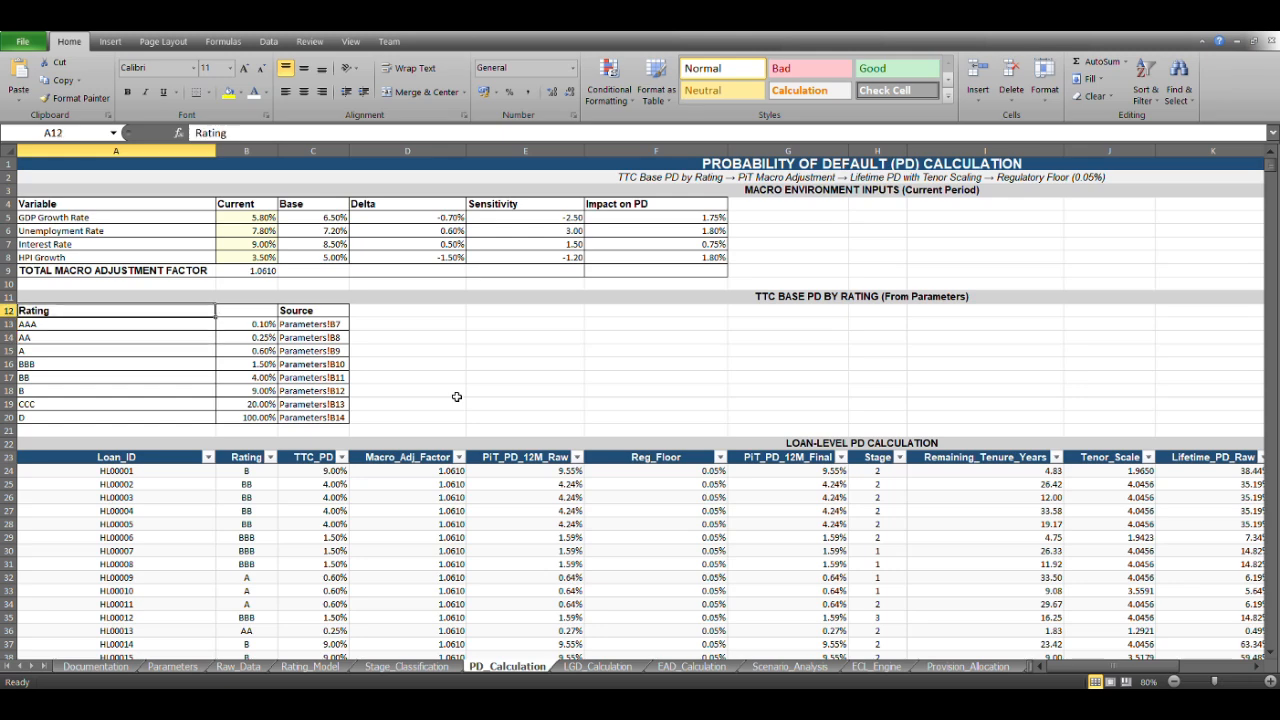
Step: Review the macro environment inputs, starting from the total macro adjustment factor and HPI Growth
key(Up)
key(Up)
key(Up)
key(Up)
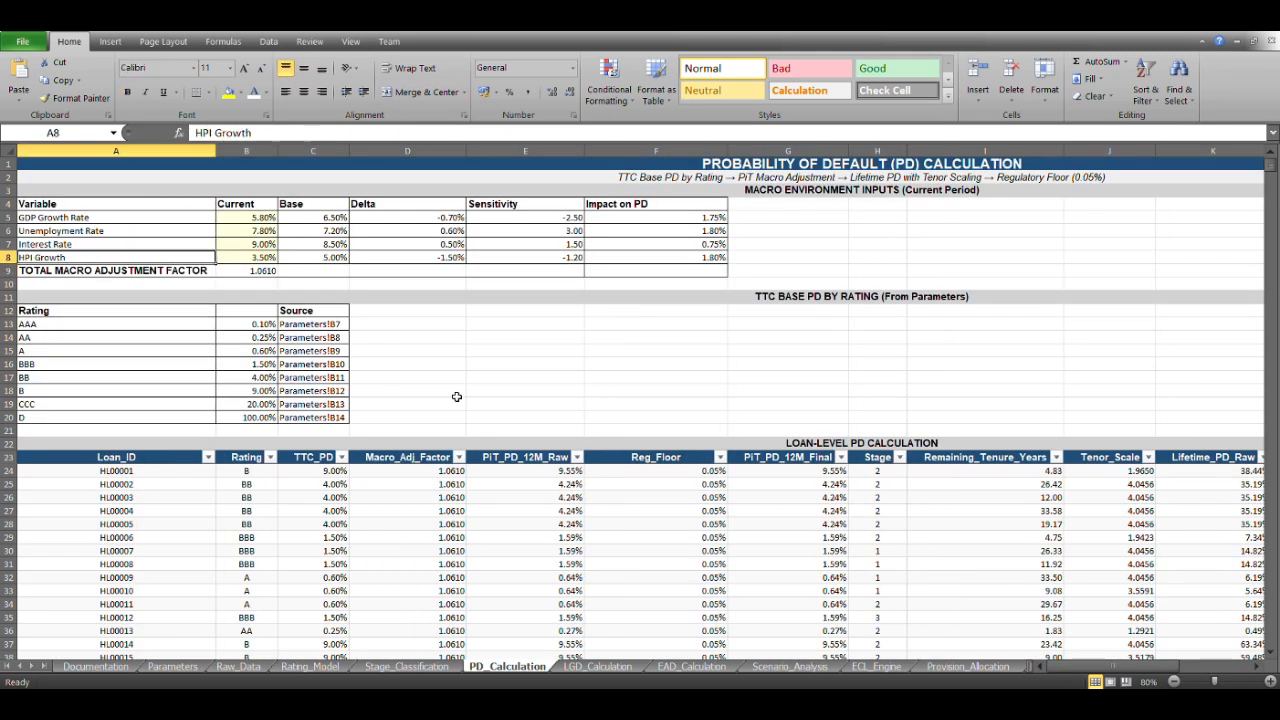
Step: Go from the macro environment inputs down to the Rating header of the TTC base PD table
key(Up)
key(Down)
key(Down)
key(Down)
key(Down)
key(Down)
key(Down)
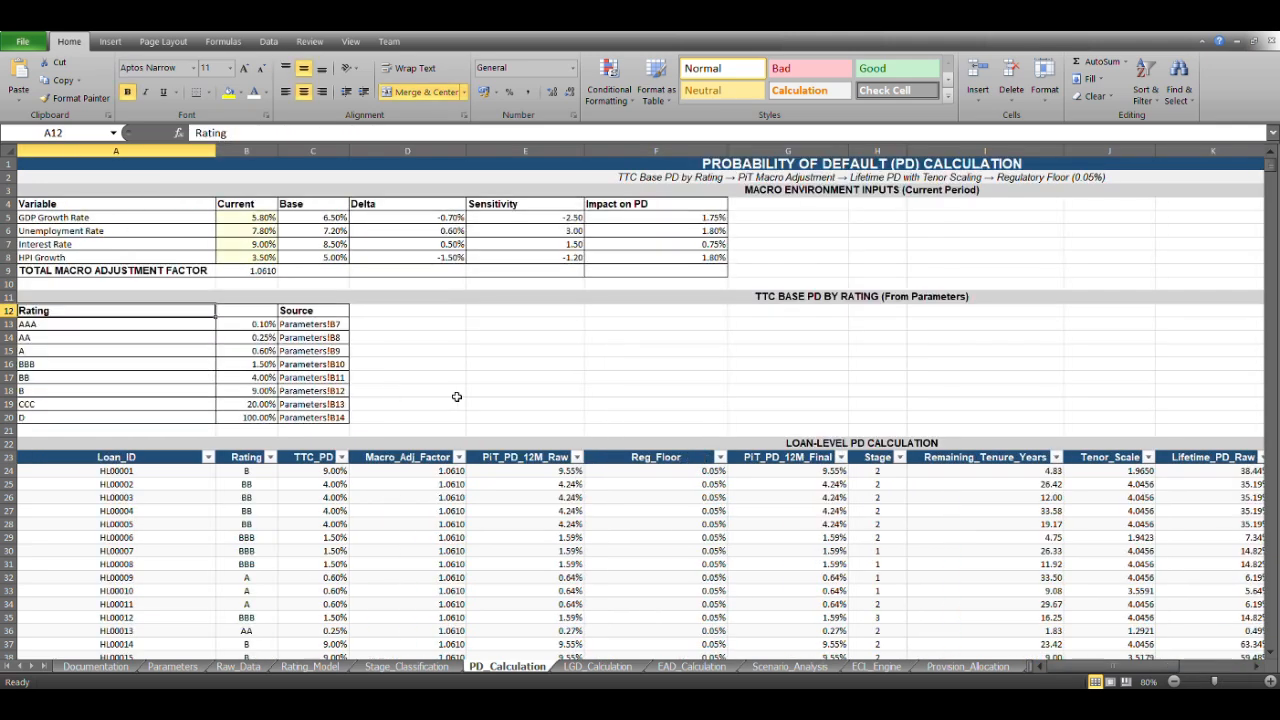
Step: Examine the TTC base PD by rating, checking the Parameters references for BBB and CCC
key(Right)
key(Down)
key(Down)
key(Down)
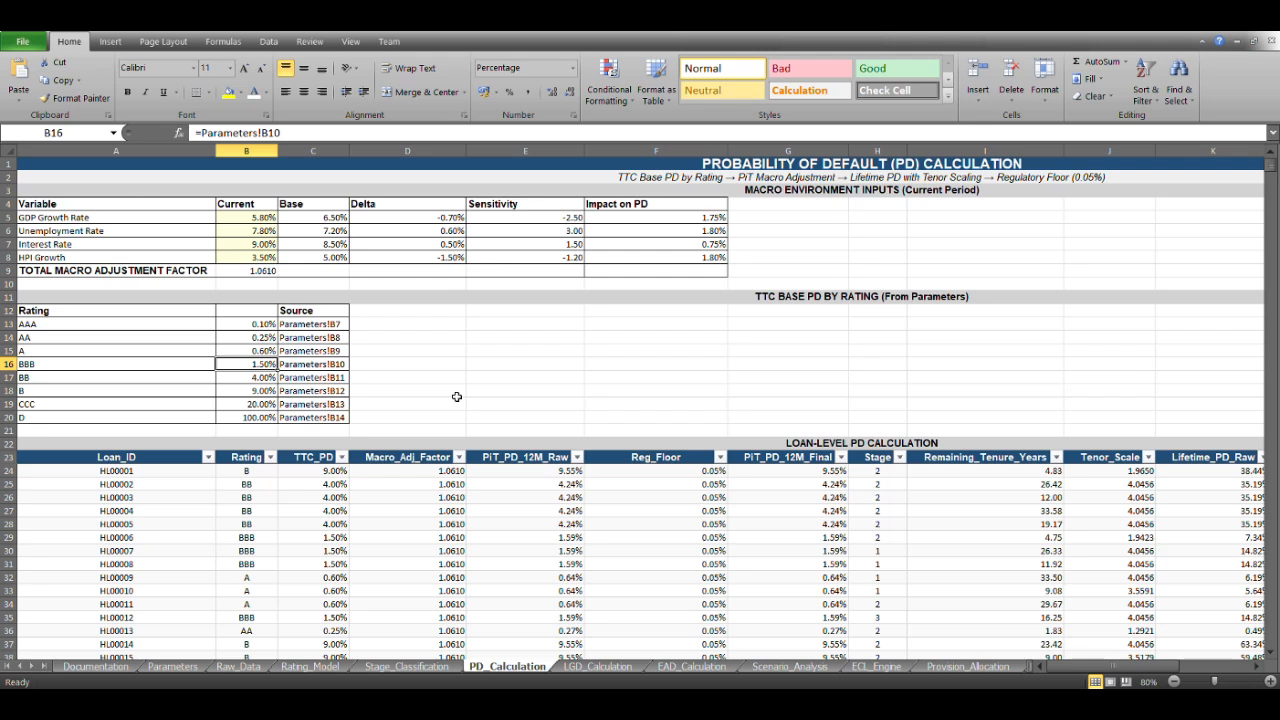
key(Left)
key(Down)
key(Down)
key(Down)
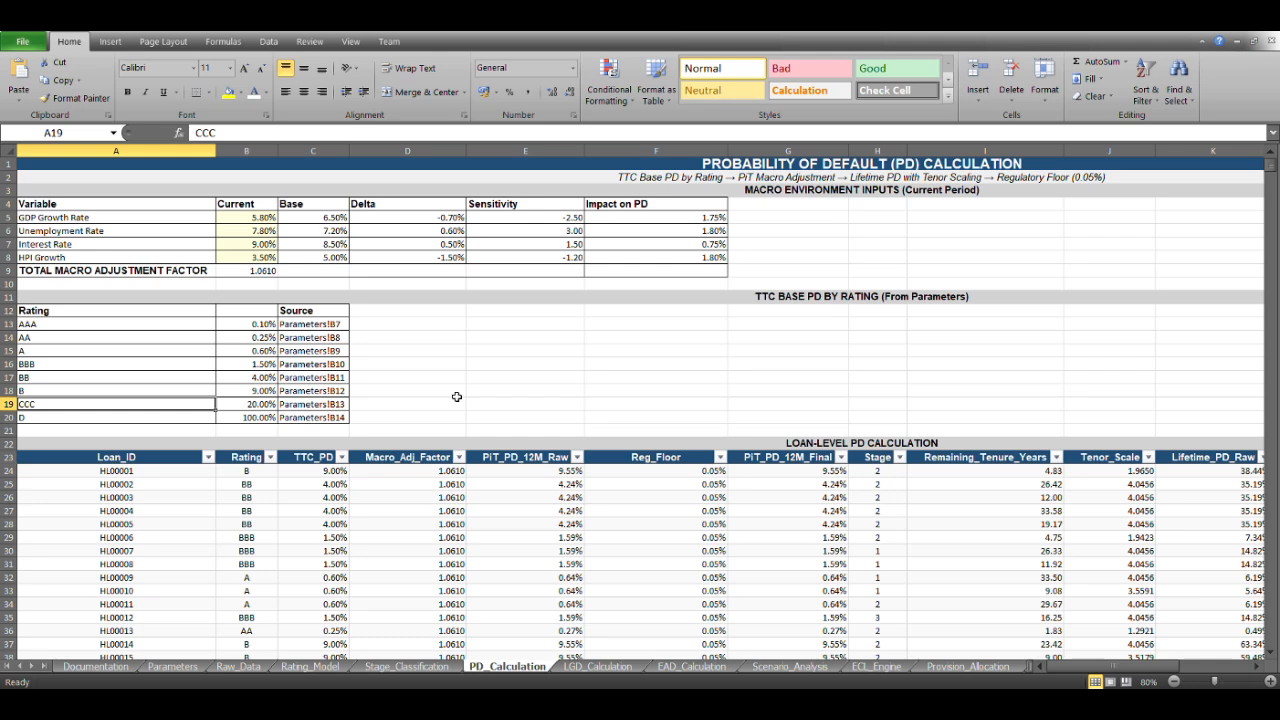
key(Right)
key(Right)
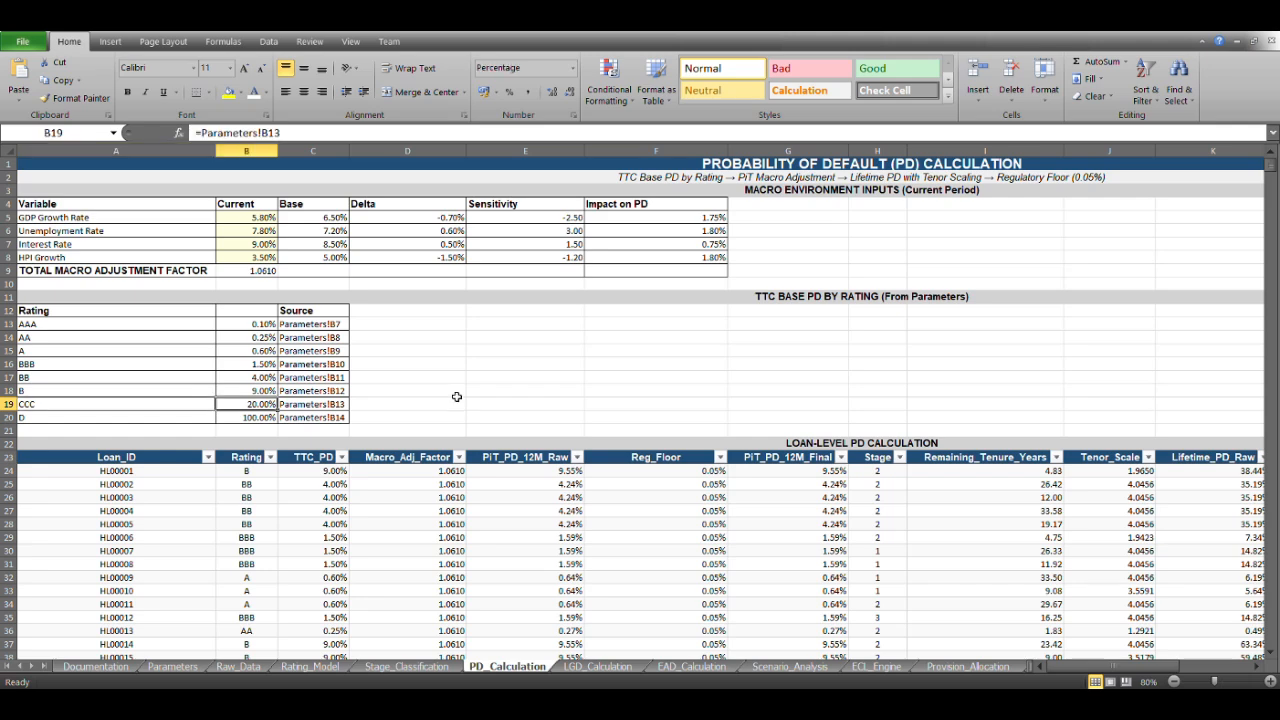
Step: Go past the loan-level PD calculation heading and view the TTC_PD lookup formula for the first loan
key(Down)
key(Down)
key(Down)
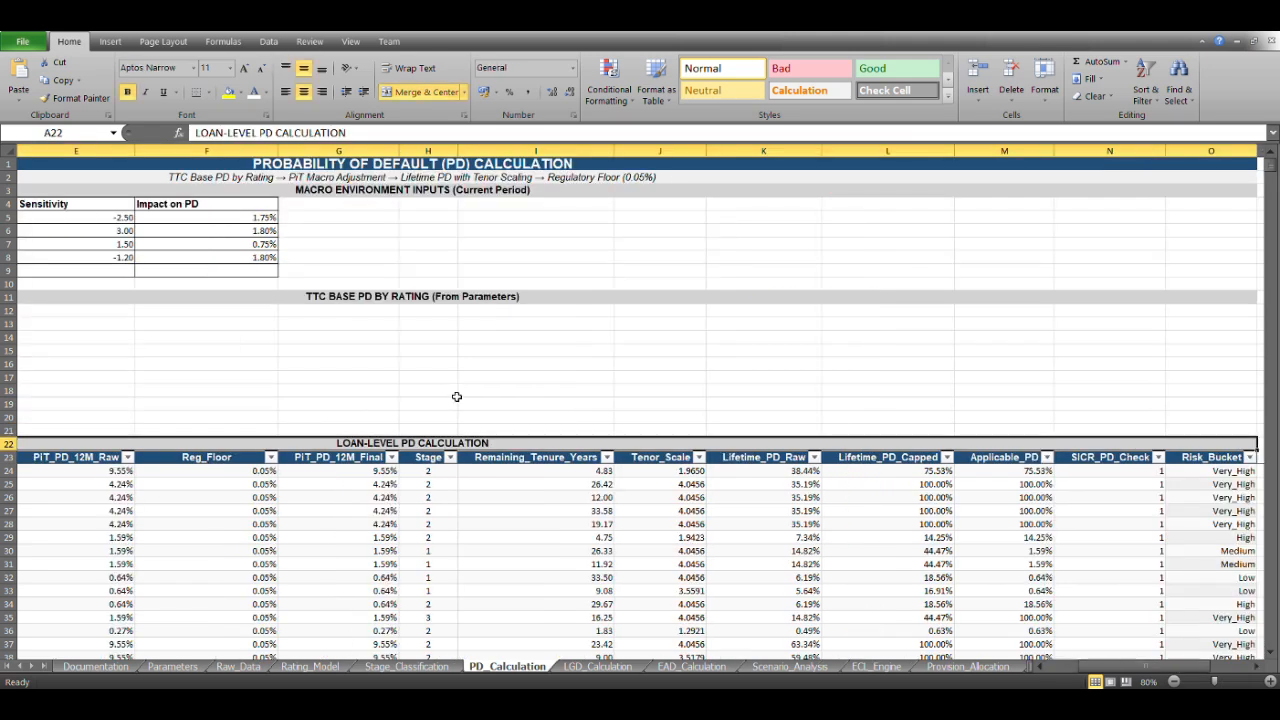
key(Down)
key(Down)
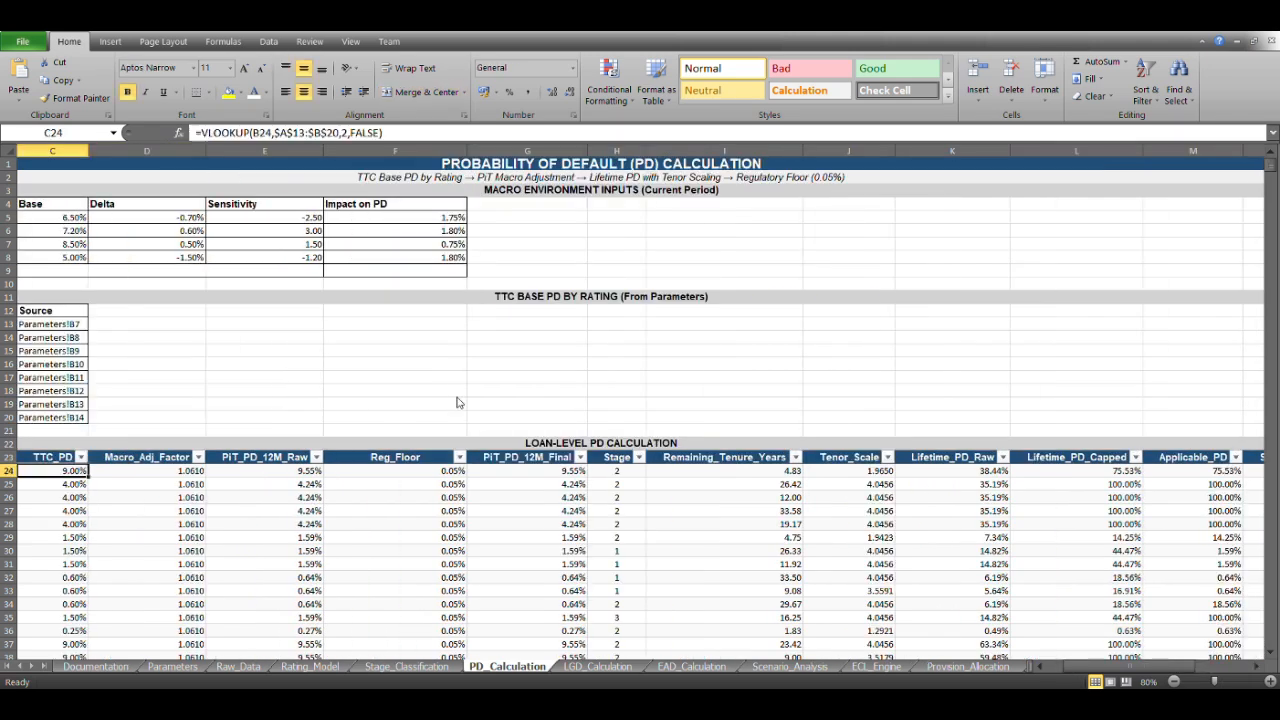
key(Left)
key(Up)
key(Left)
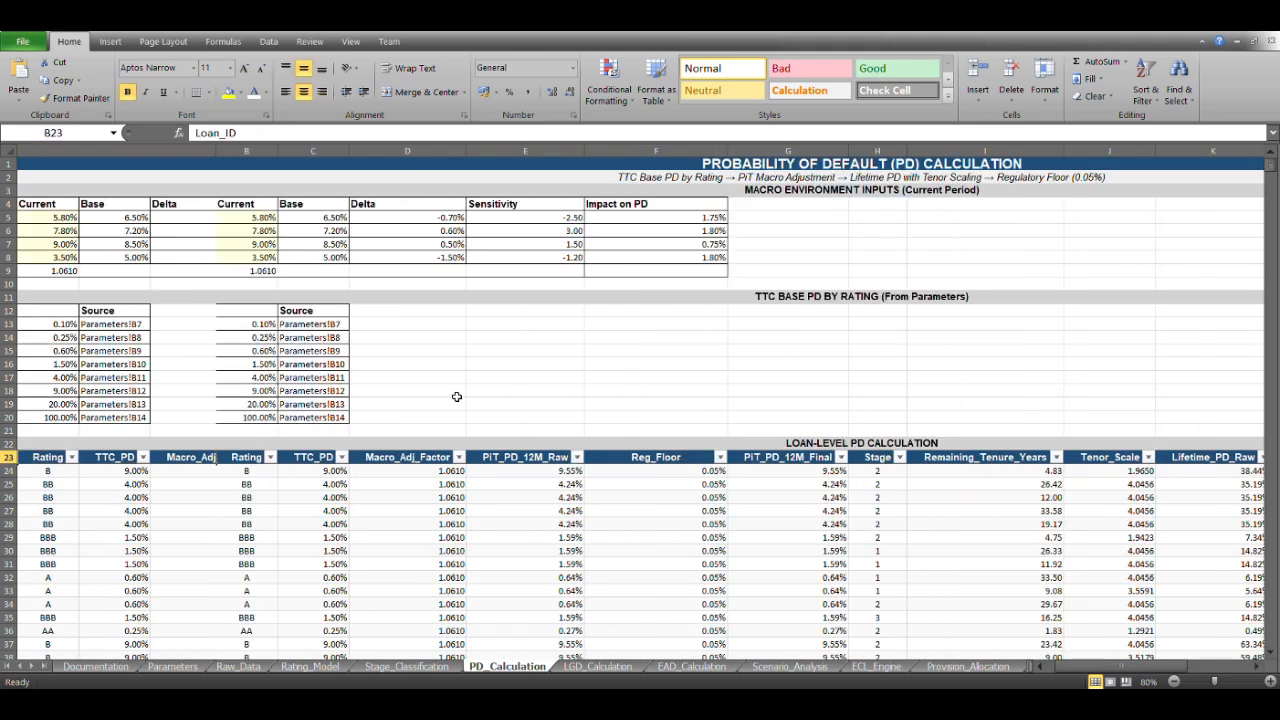
Step: Review the TTC_PD and Macro_Adj_Factor column headings and inspect the total macro adjustment factor formula in B9
key(Down)
key(Up)
key(Right)
key(Right)
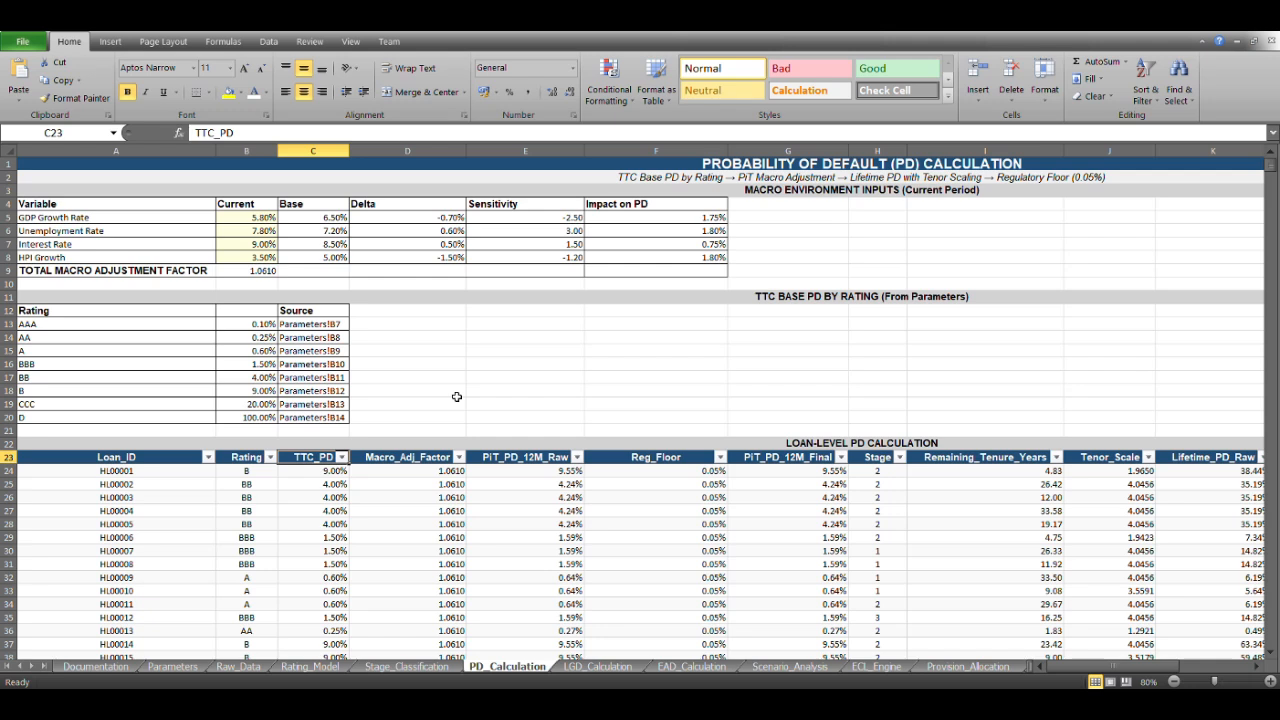
key(Right)
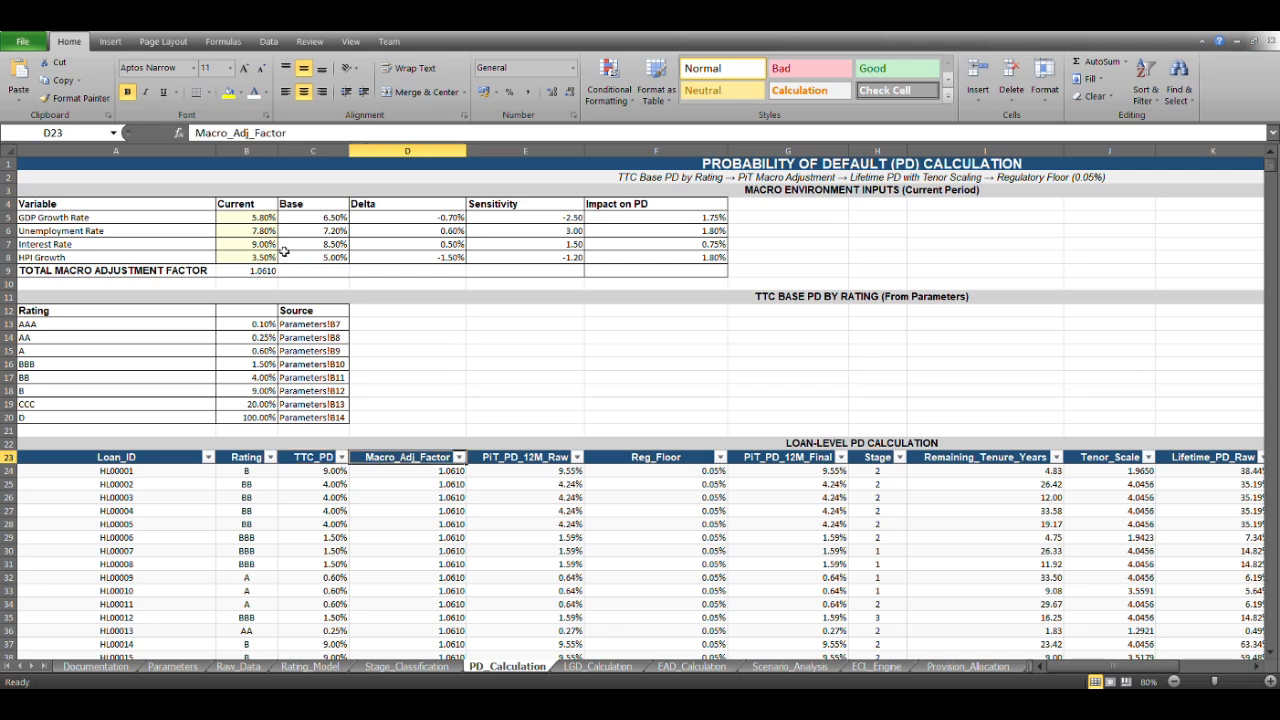
click(254, 270)
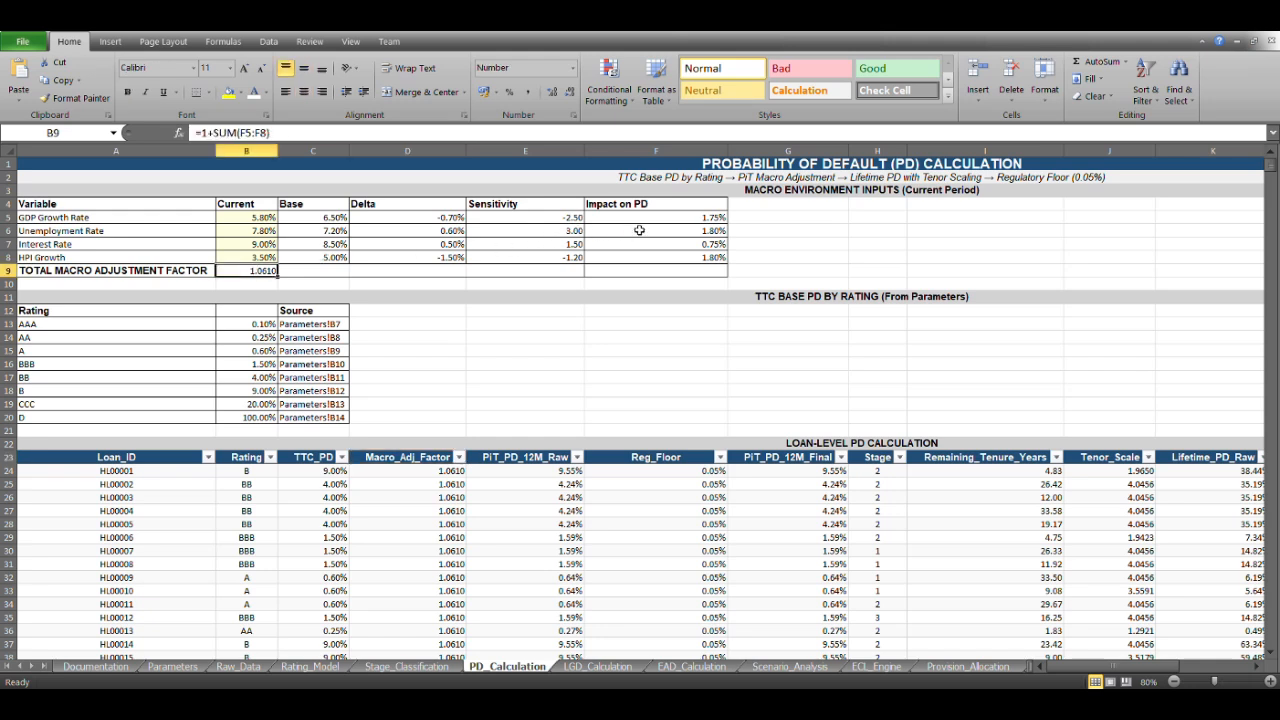
Step: Review the loan-level PD columns through Risk_Bucket and check the regulatory PD floor on the Parameters sheet, returning to PD_Calculation
scroll(685, 432, right, 2)
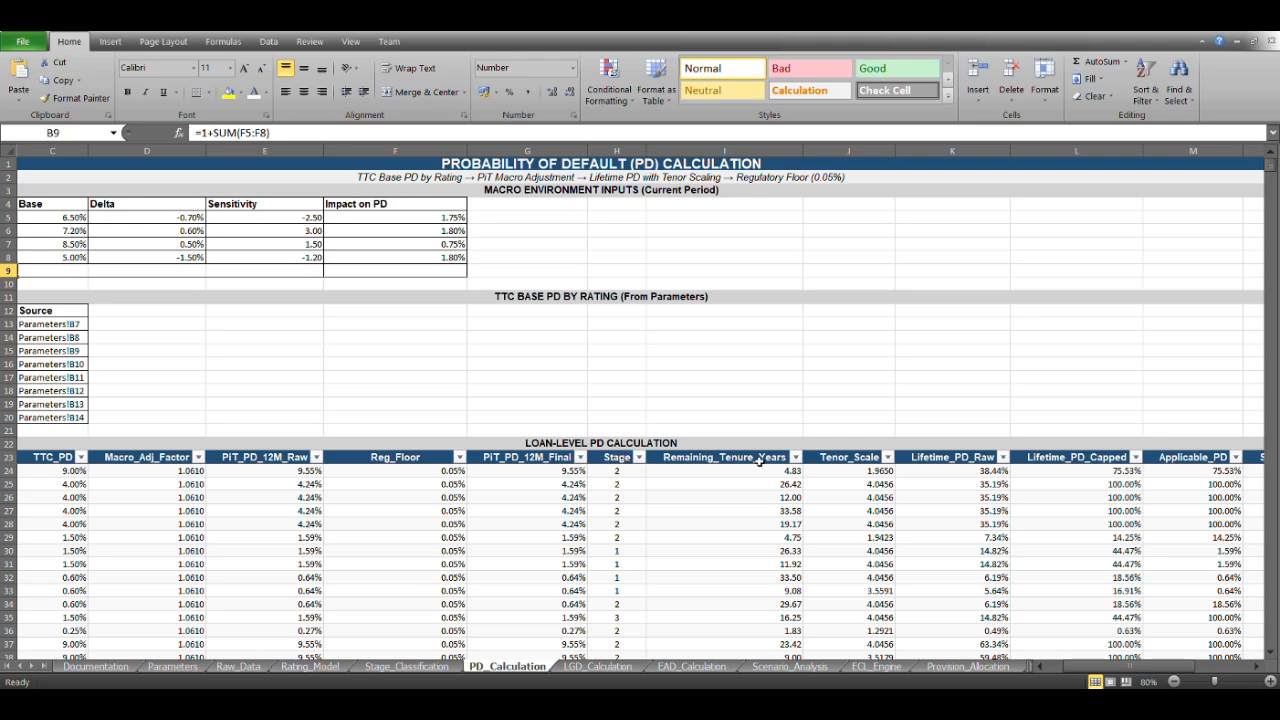
scroll(760, 462, right, 2)
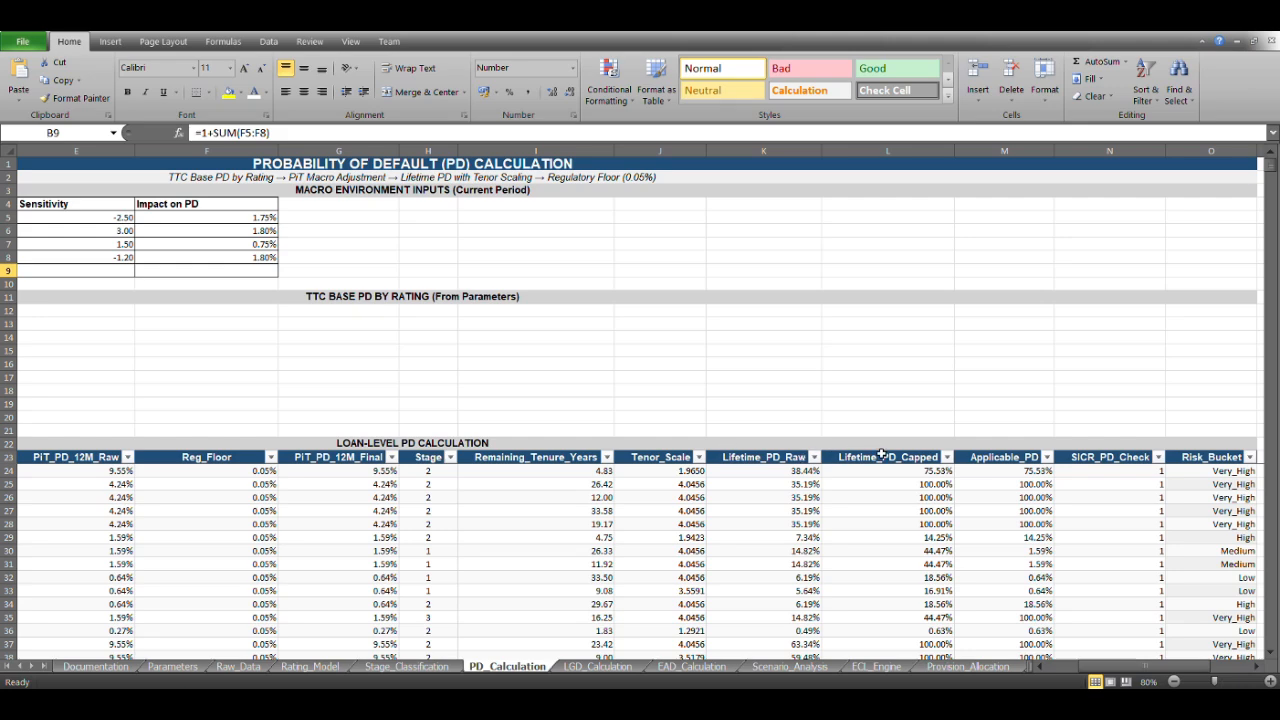
scroll(880, 454, right, 2)
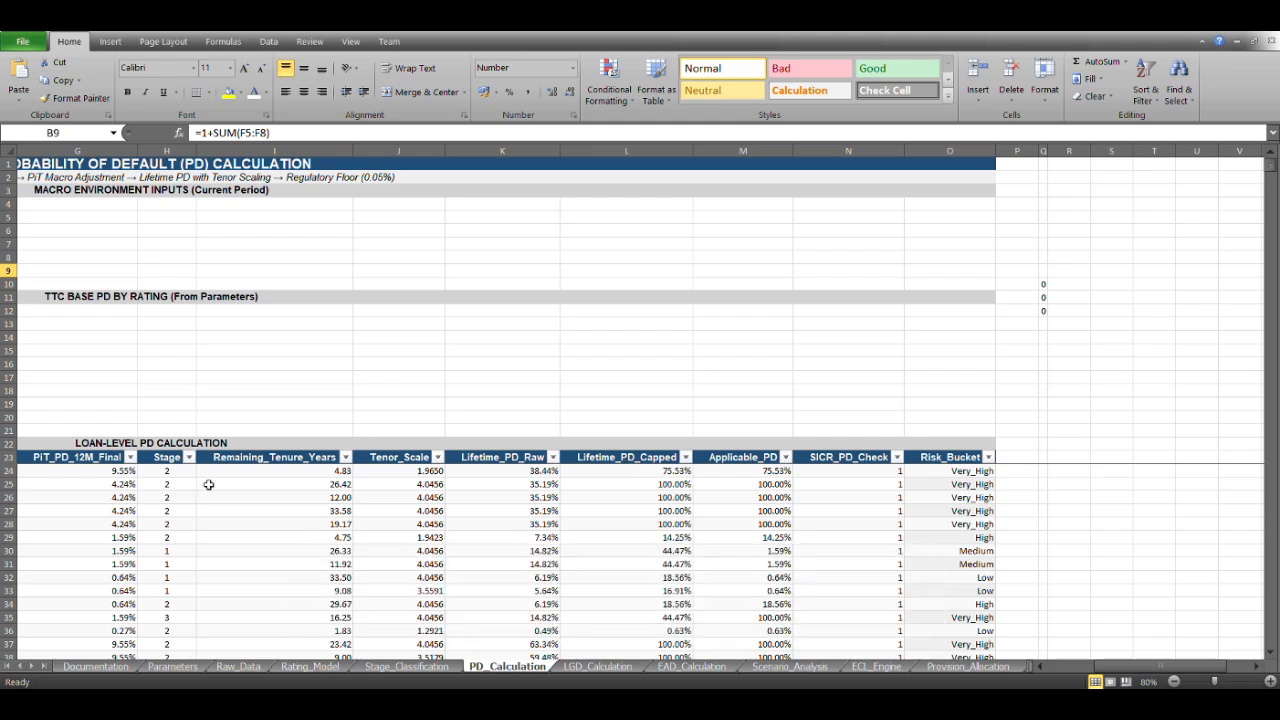
click(171, 667)
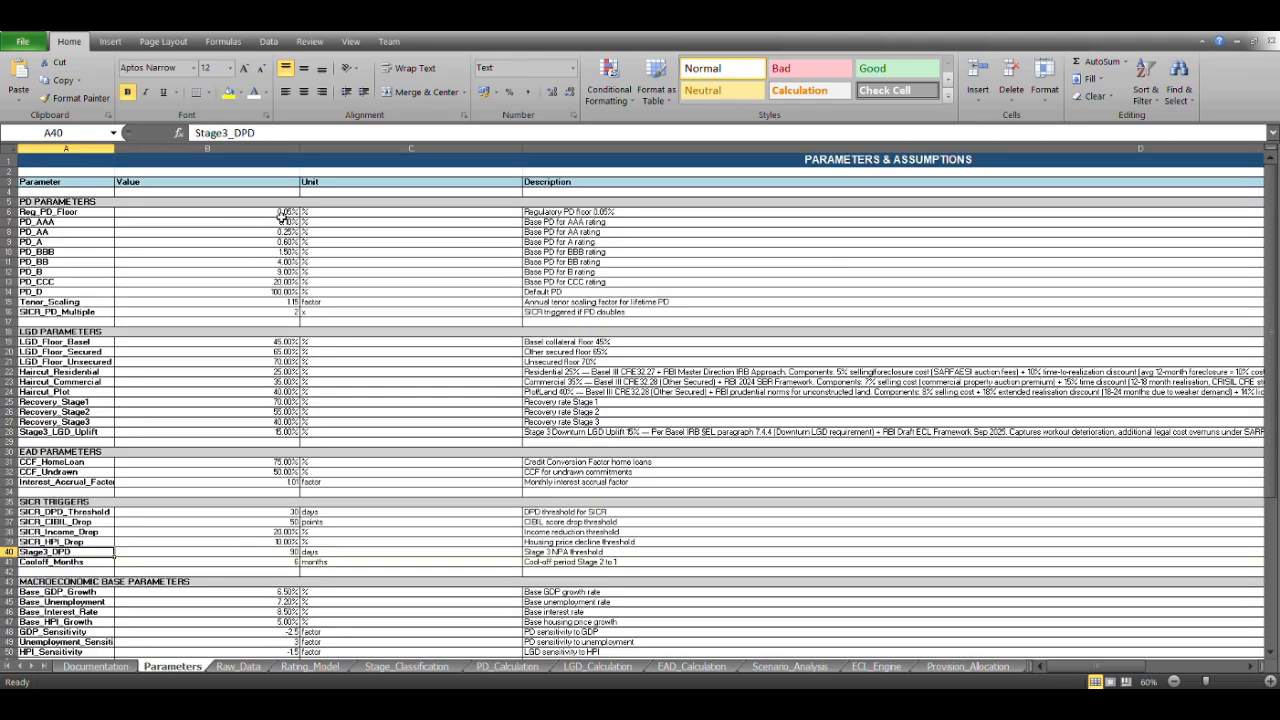
click(507, 667)
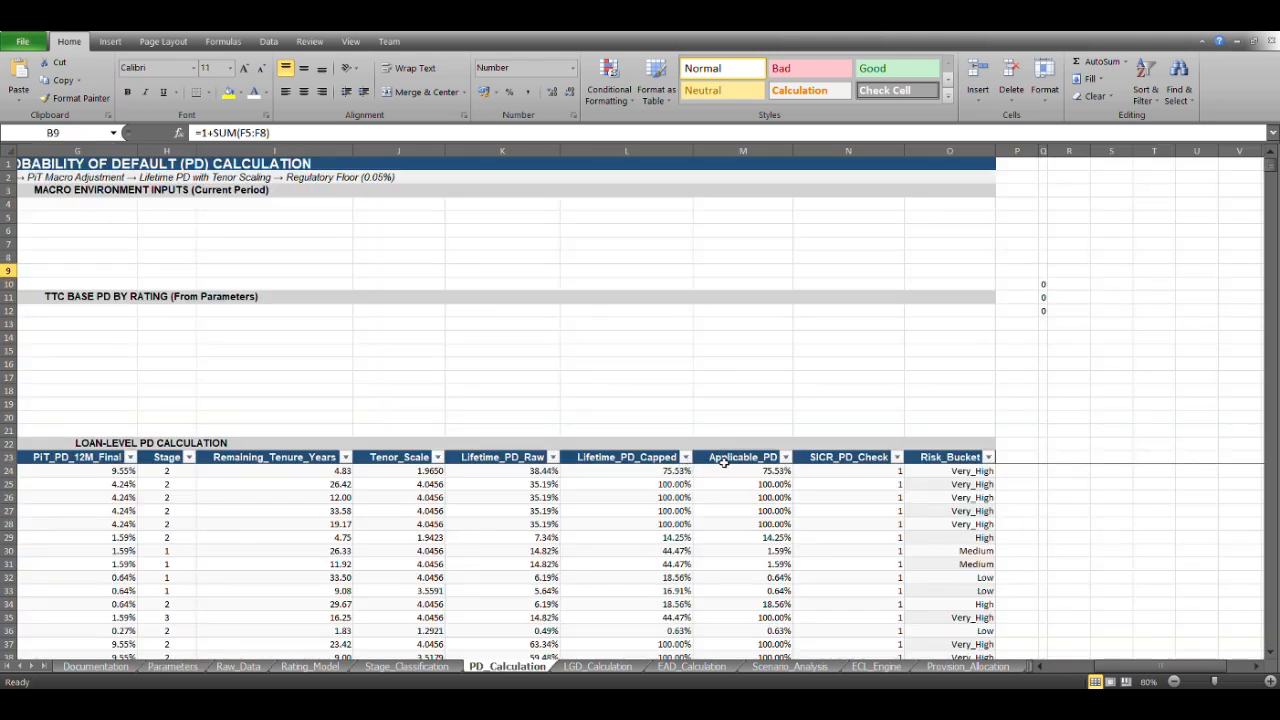
Step: Inspect the SICR_PD_Check and Risk_Bucket formulas for the first loan in row 24, leaving them as they are
click(845, 474)
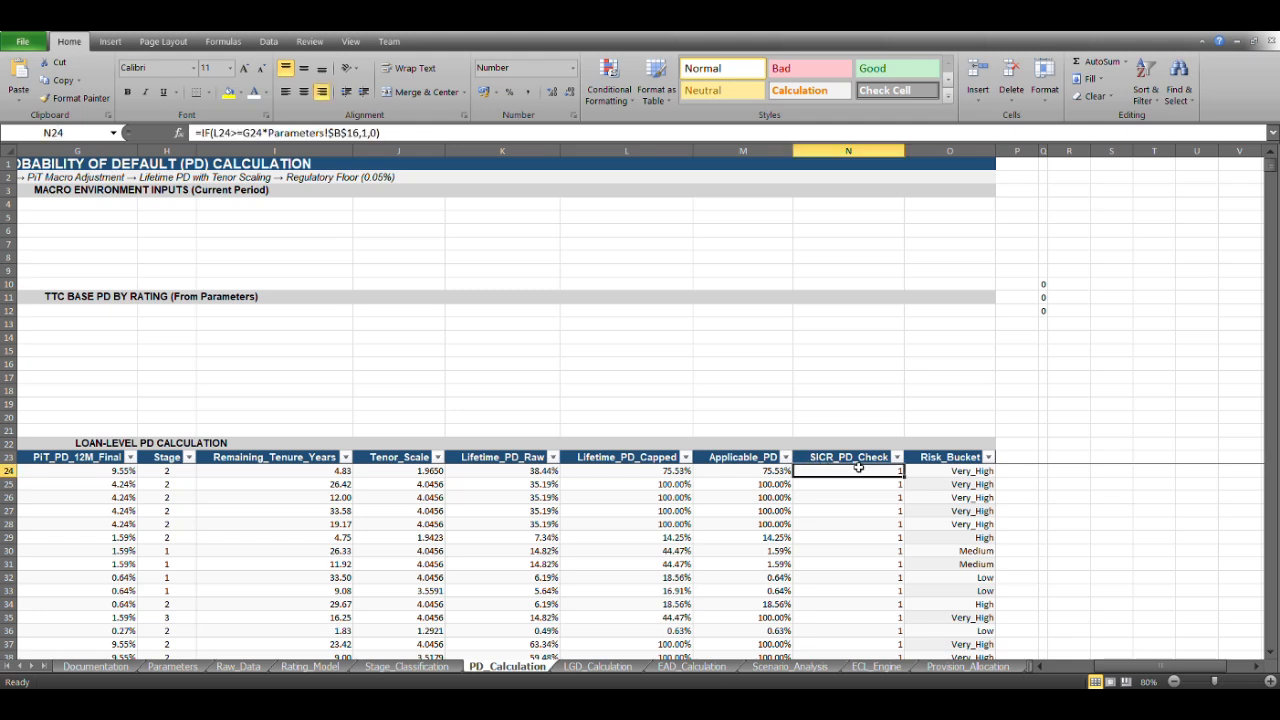
key(Right)
key(Up)
key(Down)
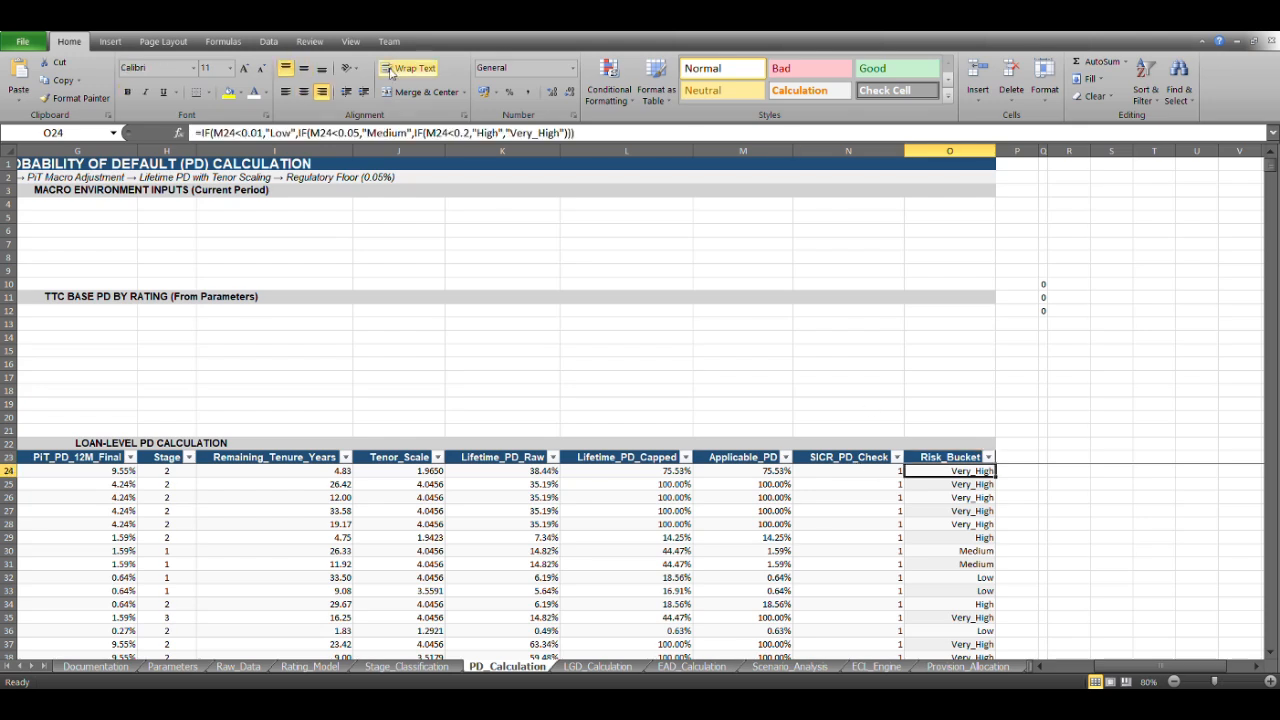
key(F2)
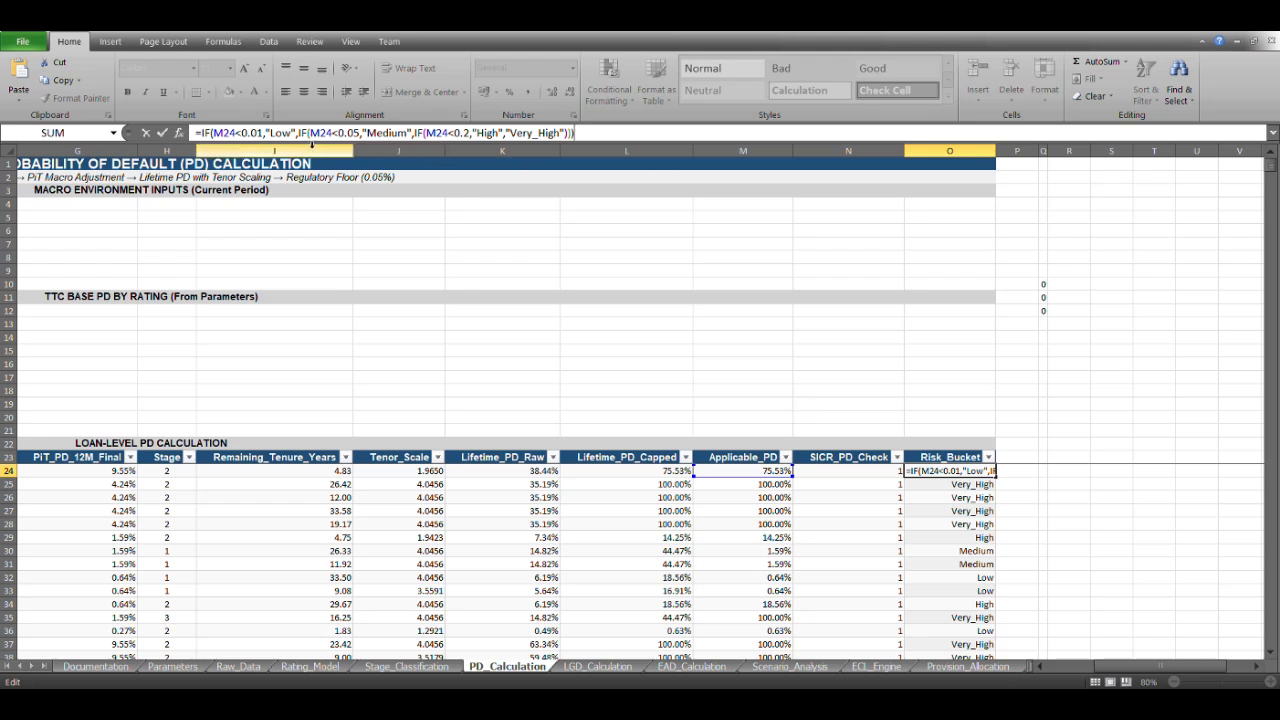
key(ctrl+Return)
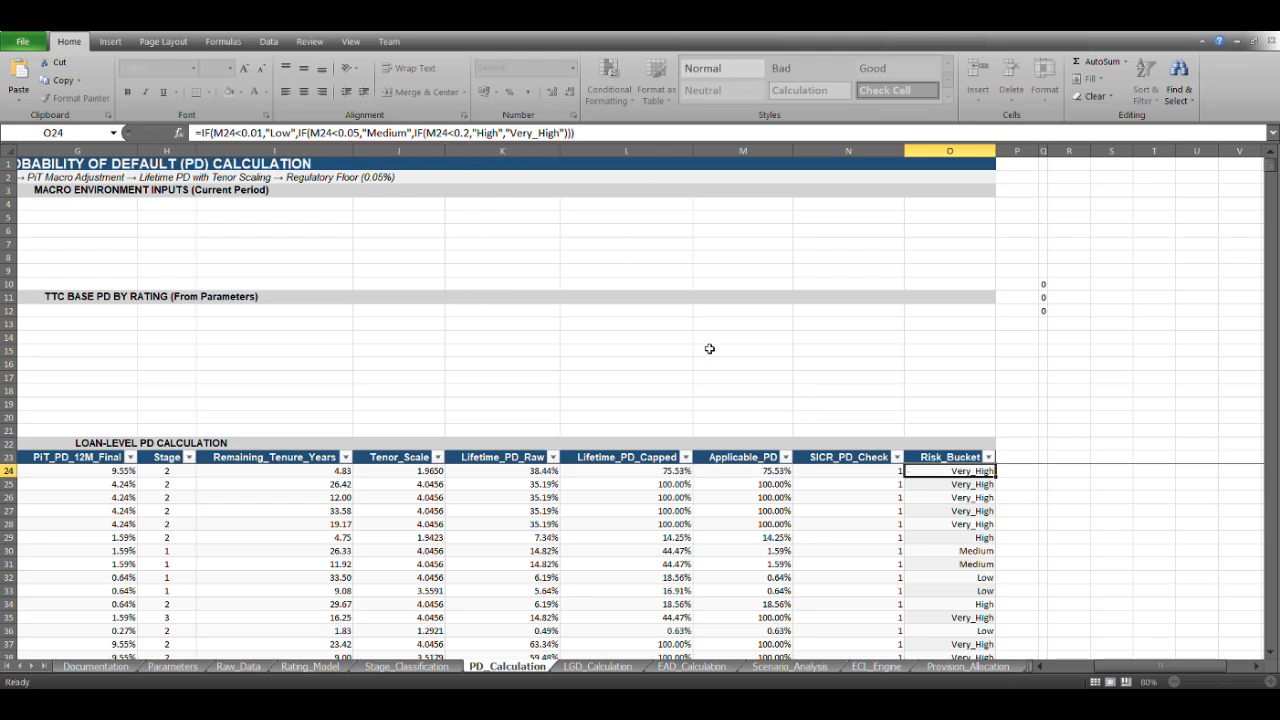
Step: Go to the end of the loan-level PD table, down to the blank row 974 in the Loan_ID column
key(Up)
key(ctrl+Left)
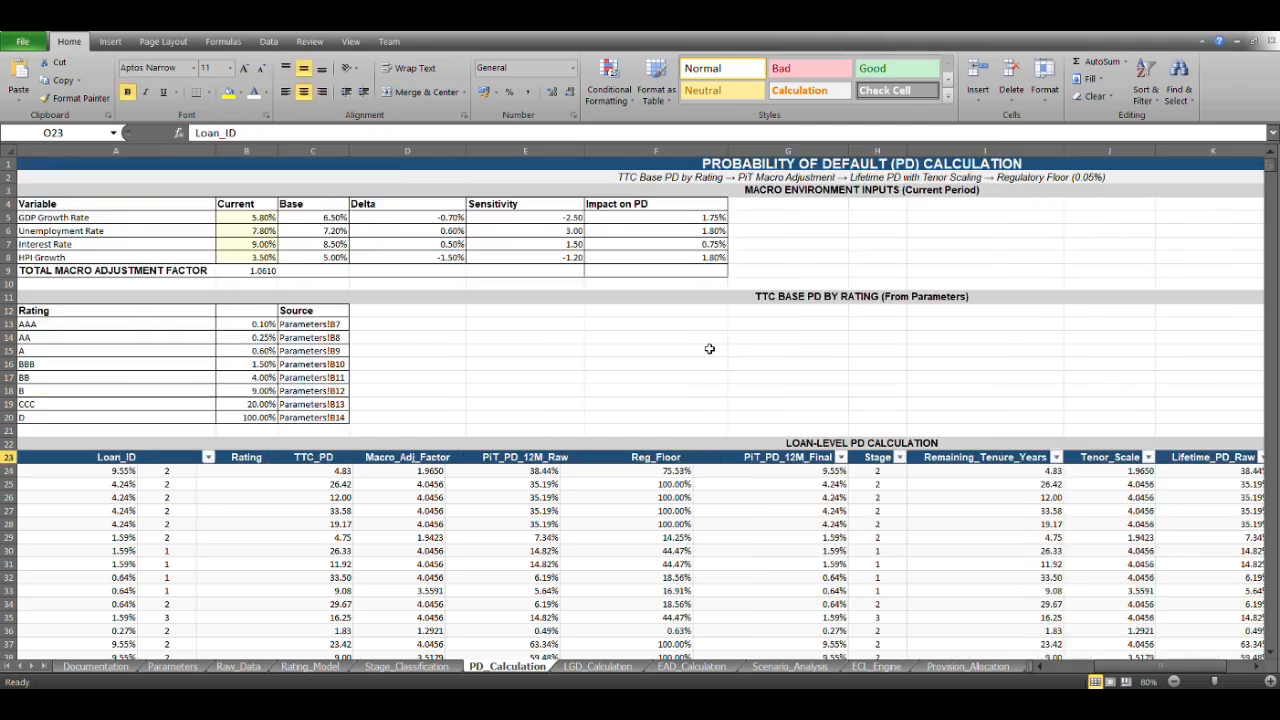
key(ctrl+Down)
key(Down)
key(Down)
key(Down)
key(Down)
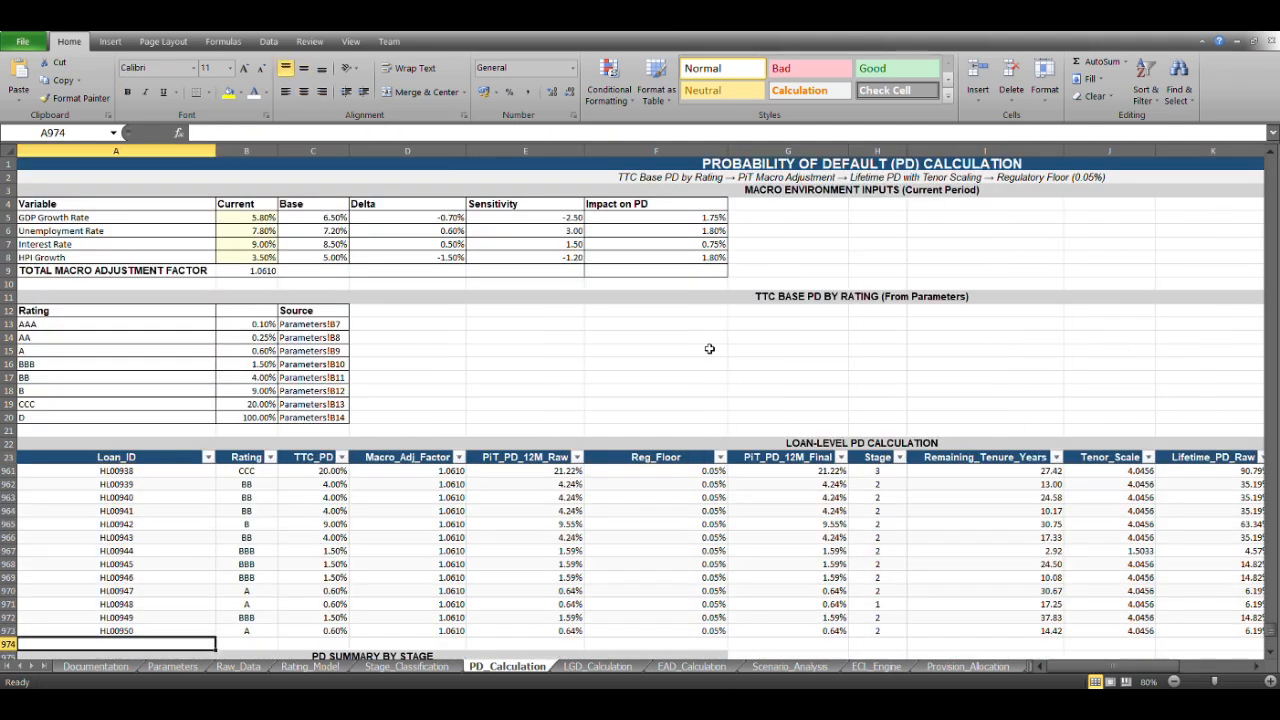
Step: Examine the PD summary by stage down to its TOTAL row
key(Down)
key(Down)
key(Down)
key(Down)
key(Down)
key(Down)
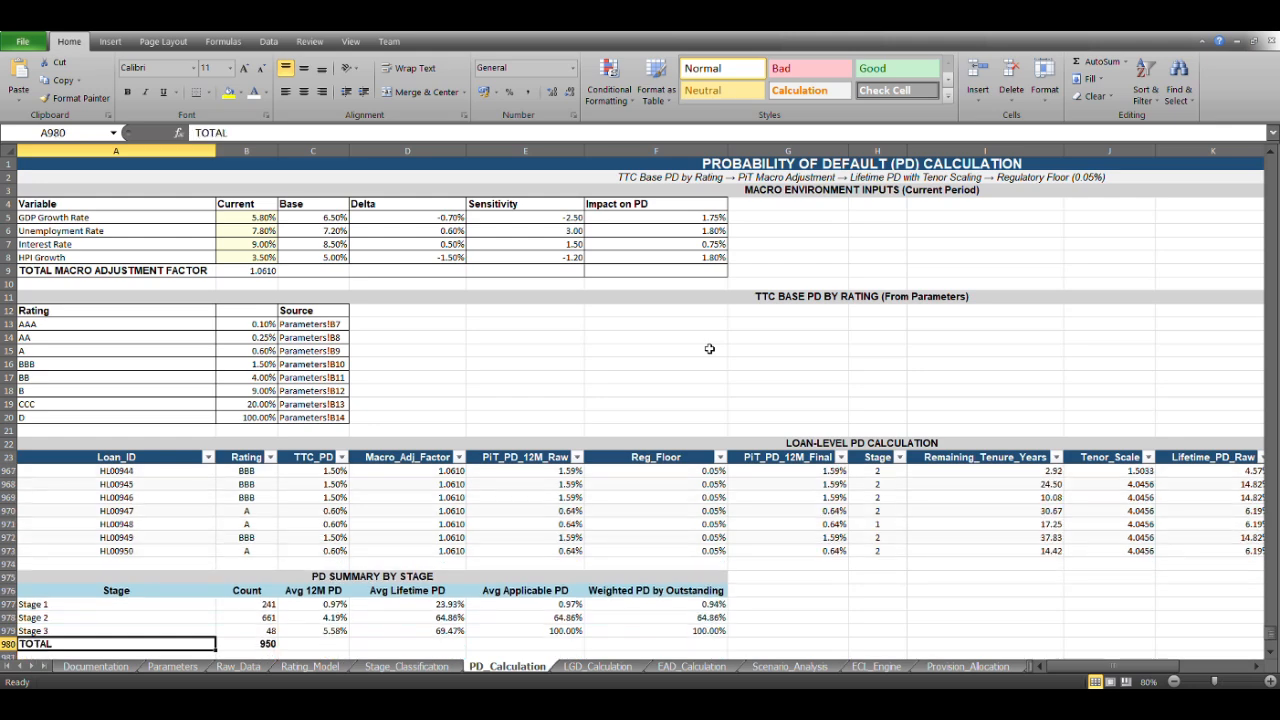
Step: Examine the first ratings of the PD summary by rating, then move across the AAA row to column F
key(Down)
key(Down)
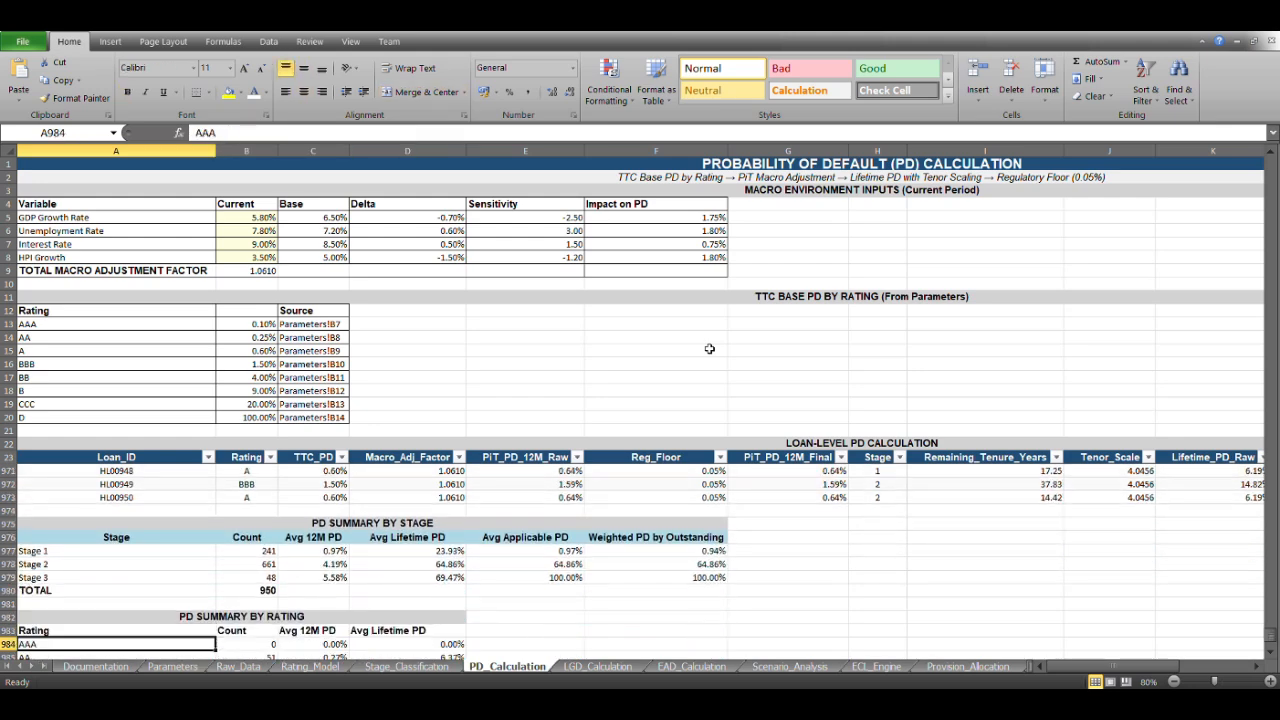
key(Down)
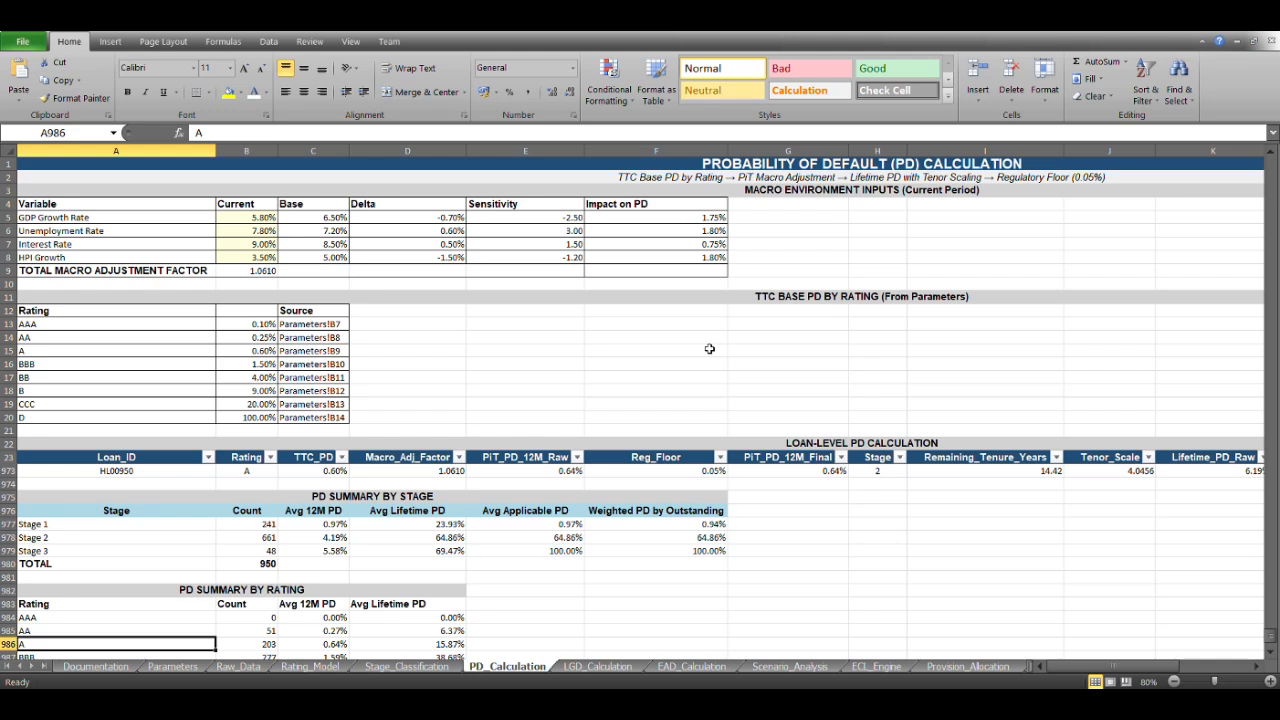
key(Up)
key(Up)
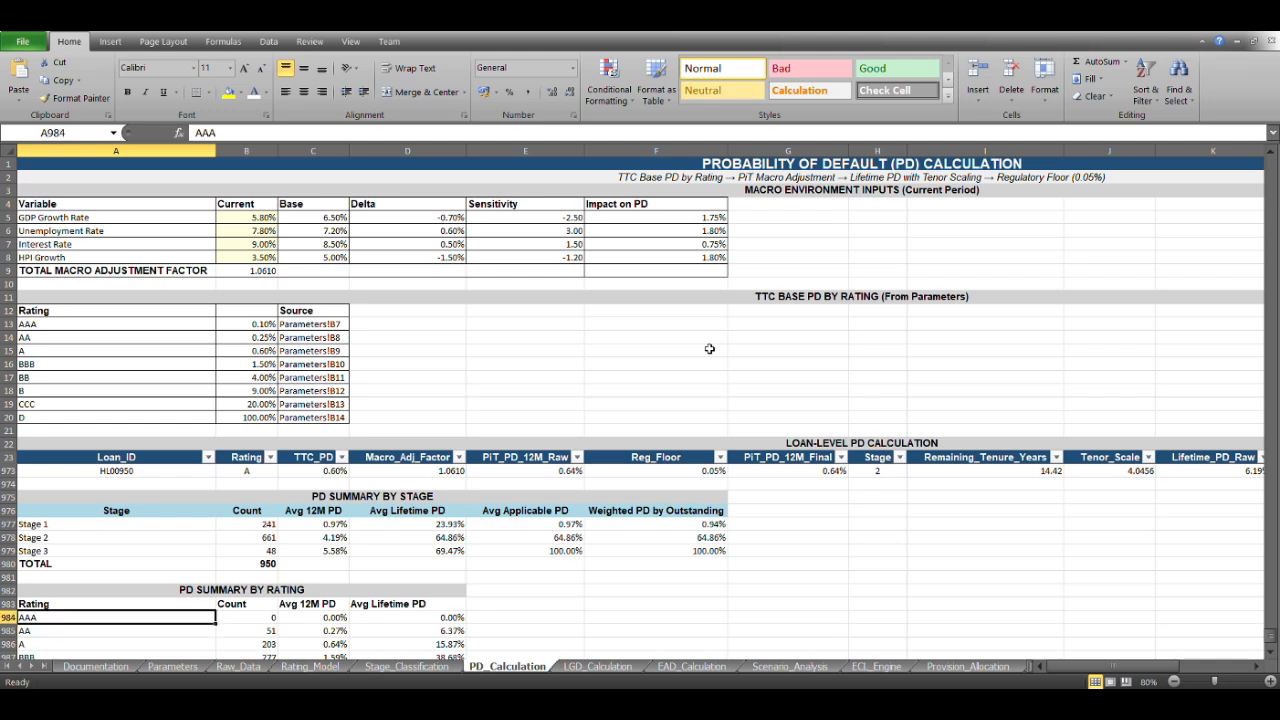
key(Right)
key(Right)
key(Right)
key(Right)
key(Right)
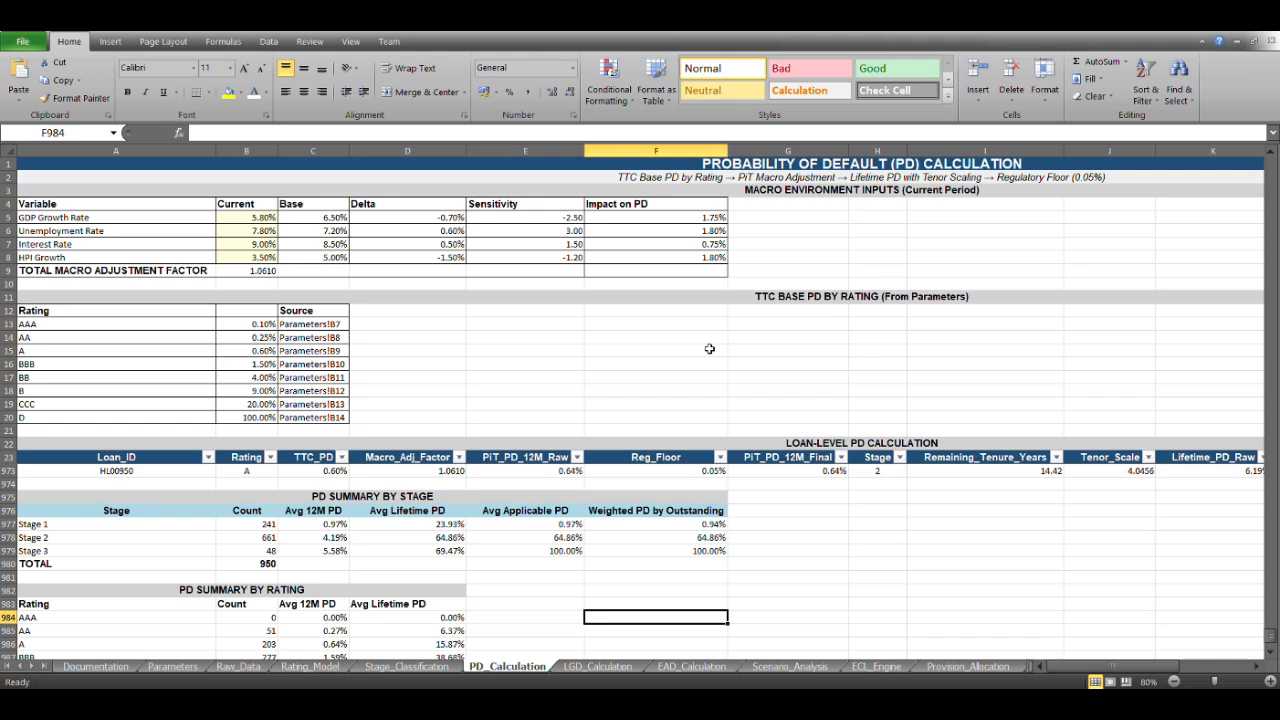
Step: Review the full PD summary by rating down to rating D and compare it with the summary by stage
key(Down)
key(Down)
key(Down)
key(Down)
key(Down)
key(Down)
key(Down)
key(Down)
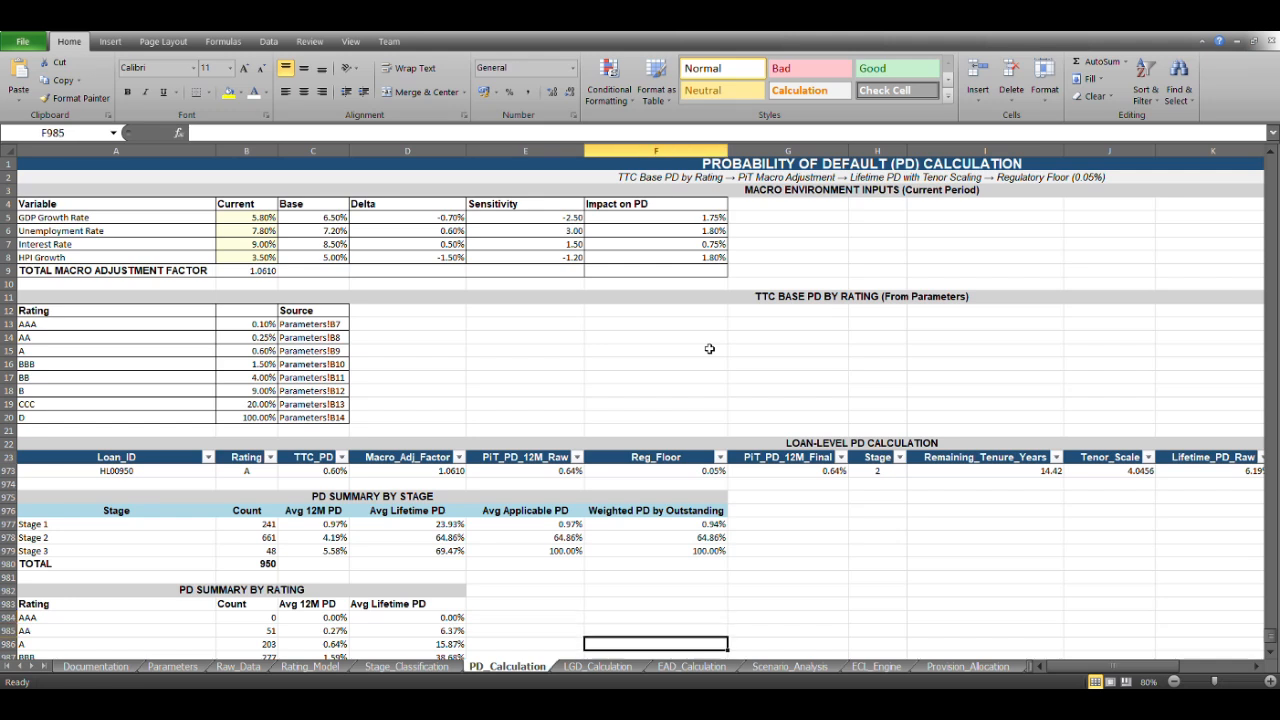
key(Down)
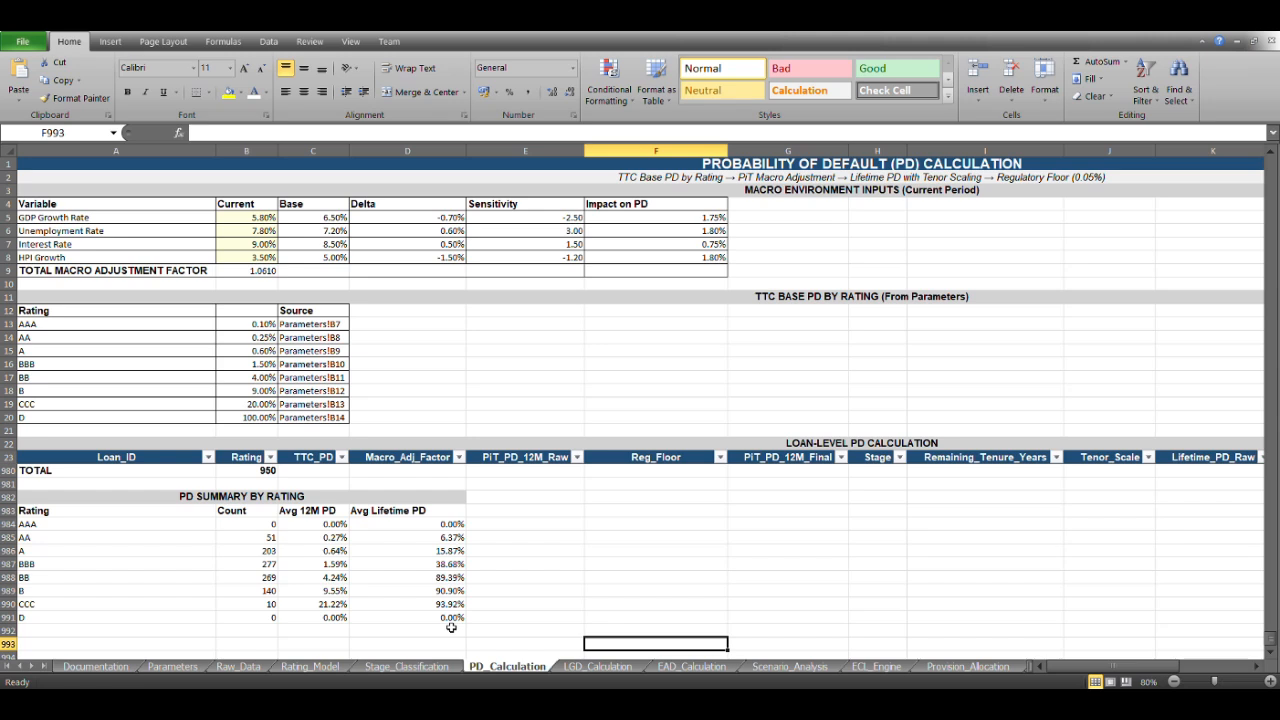
scroll(451, 627, up, 1)
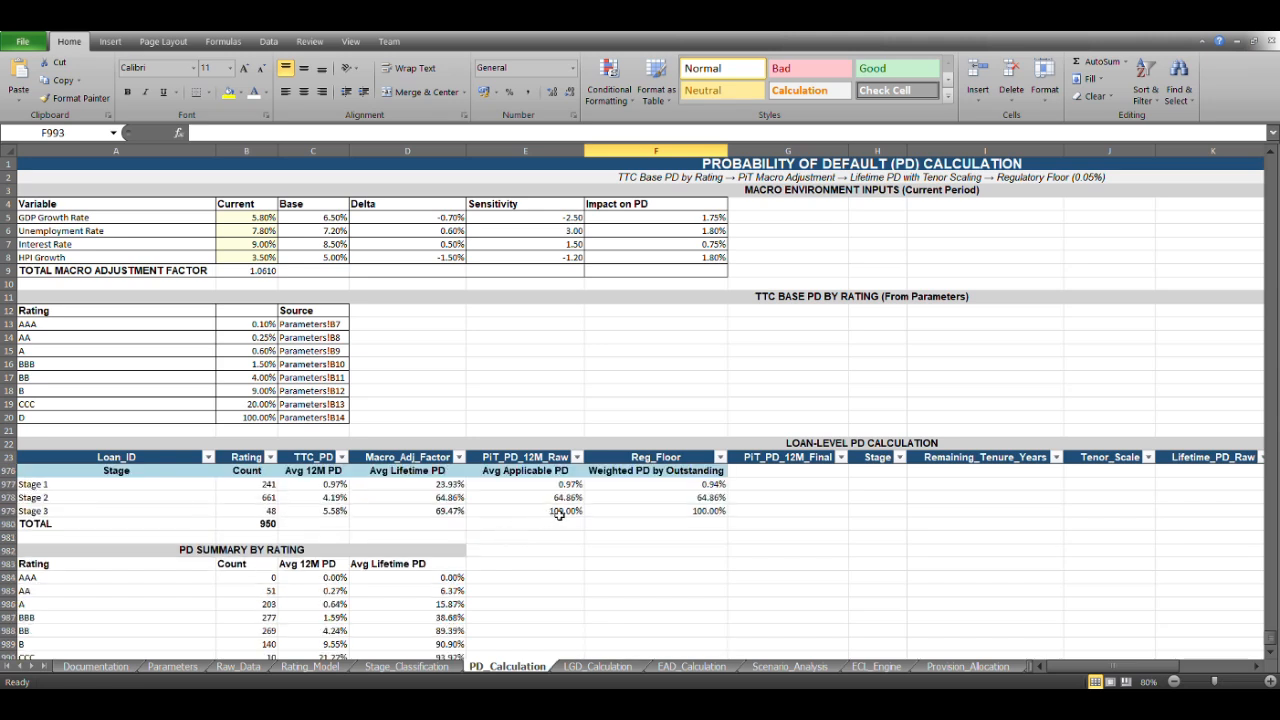
scroll(533, 543, down, 2)
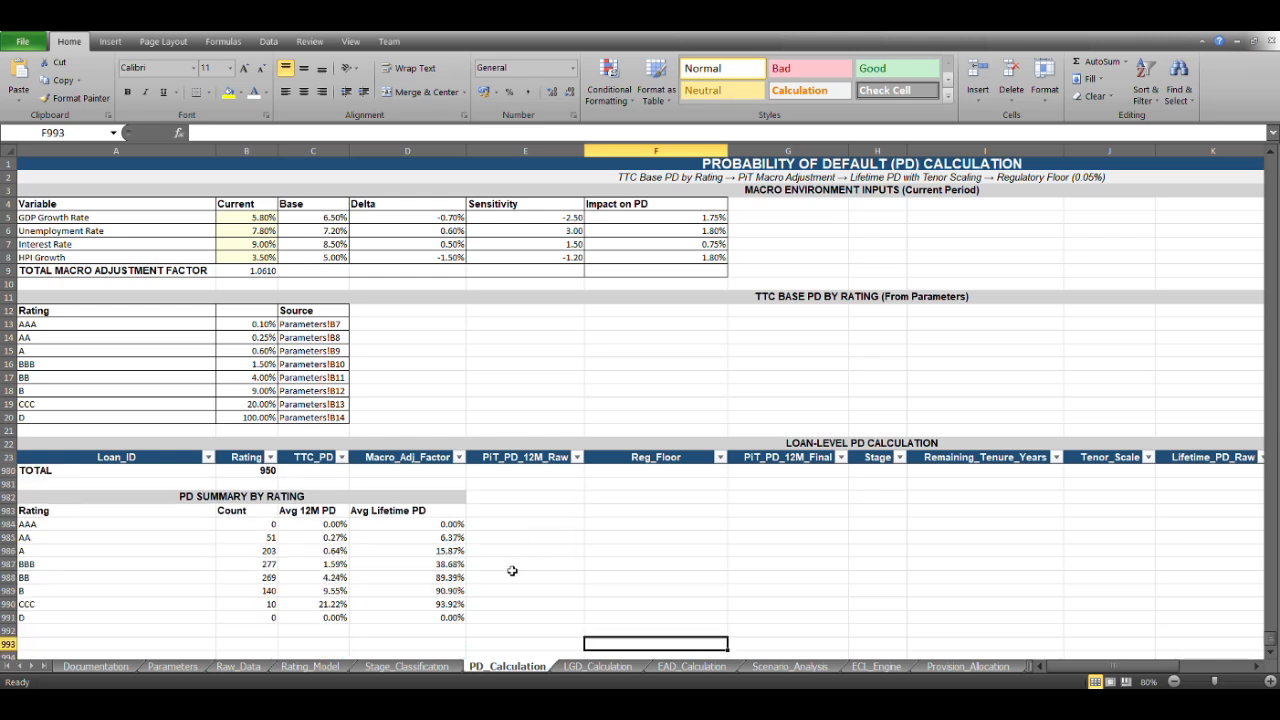
scroll(463, 522, up, 1)
Step: Return to the TTC base PD table at rating A and move down to row 21 above the loan-level table
click(143, 354)
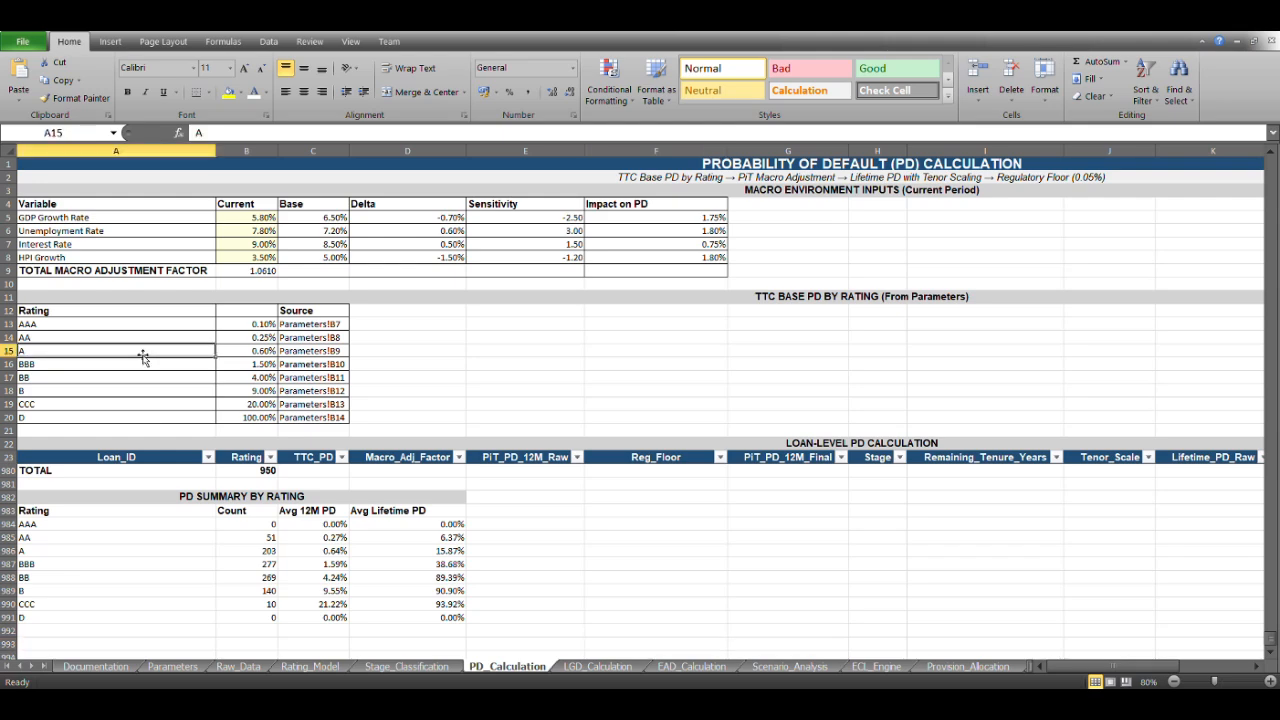
key(Down)
key(Down)
key(Down)
key(Down)
key(Down)
key(Down)
key(Down)
key(Up)
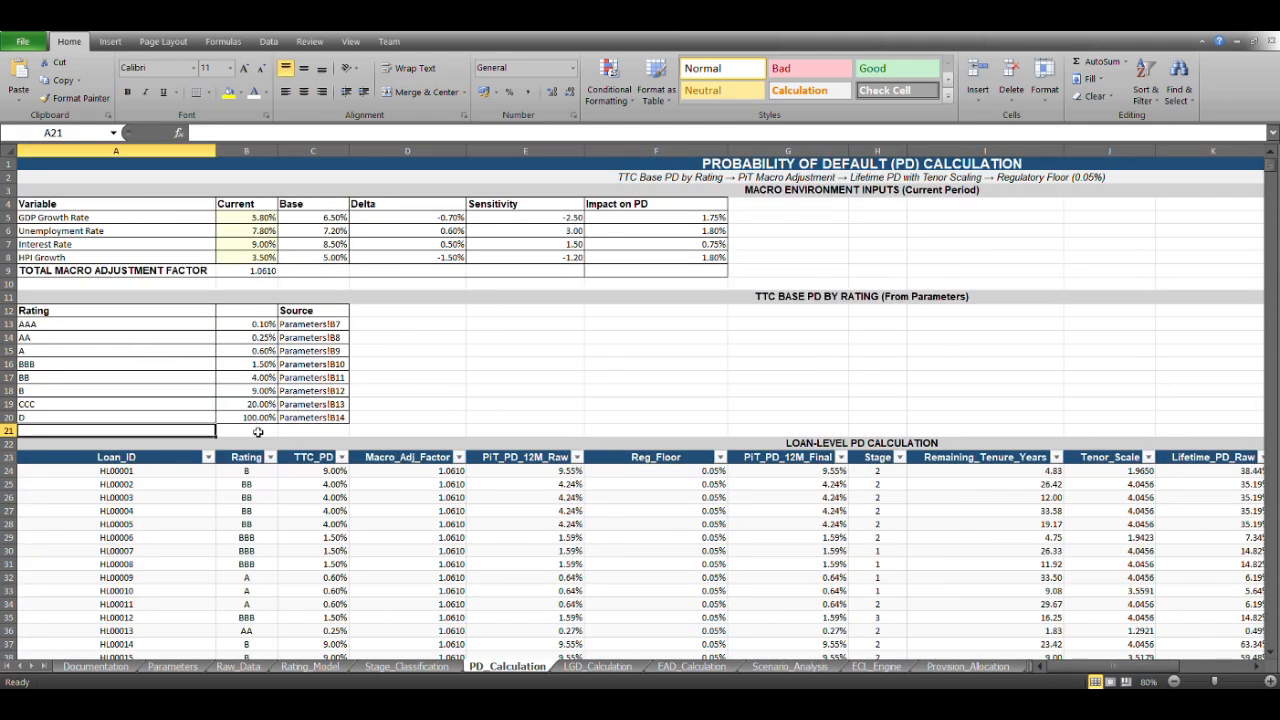
Step: Open the LGD_Calculation sheet and go to the regulatory floors and stage adjustments heading in row 10
click(597, 667)
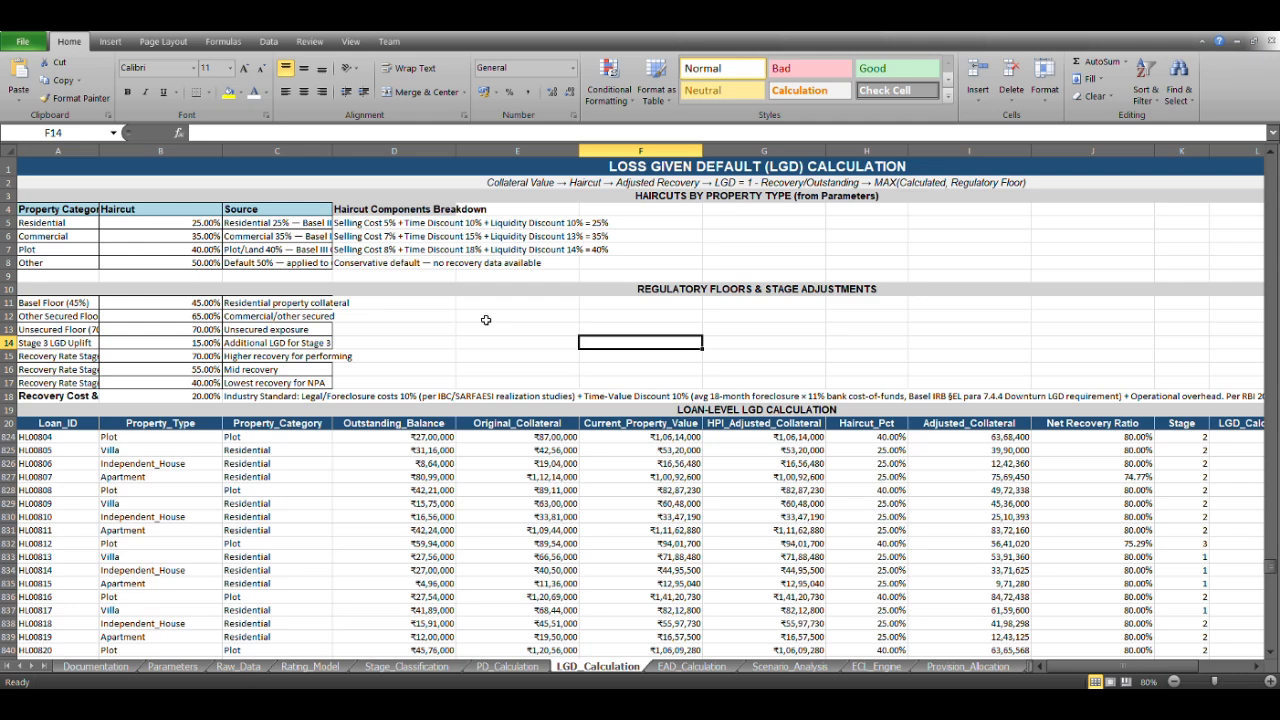
key(Left)
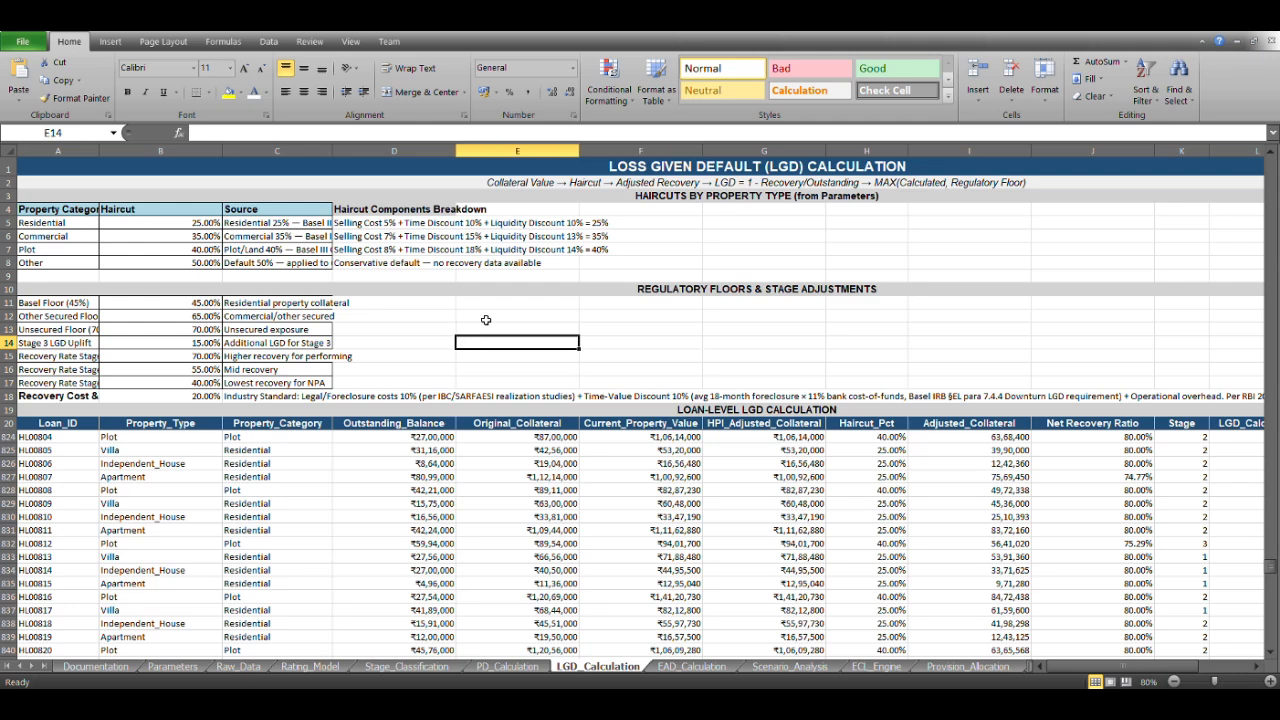
key(Left)
key(Left)
key(Up)
key(Up)
key(Up)
key(Up)
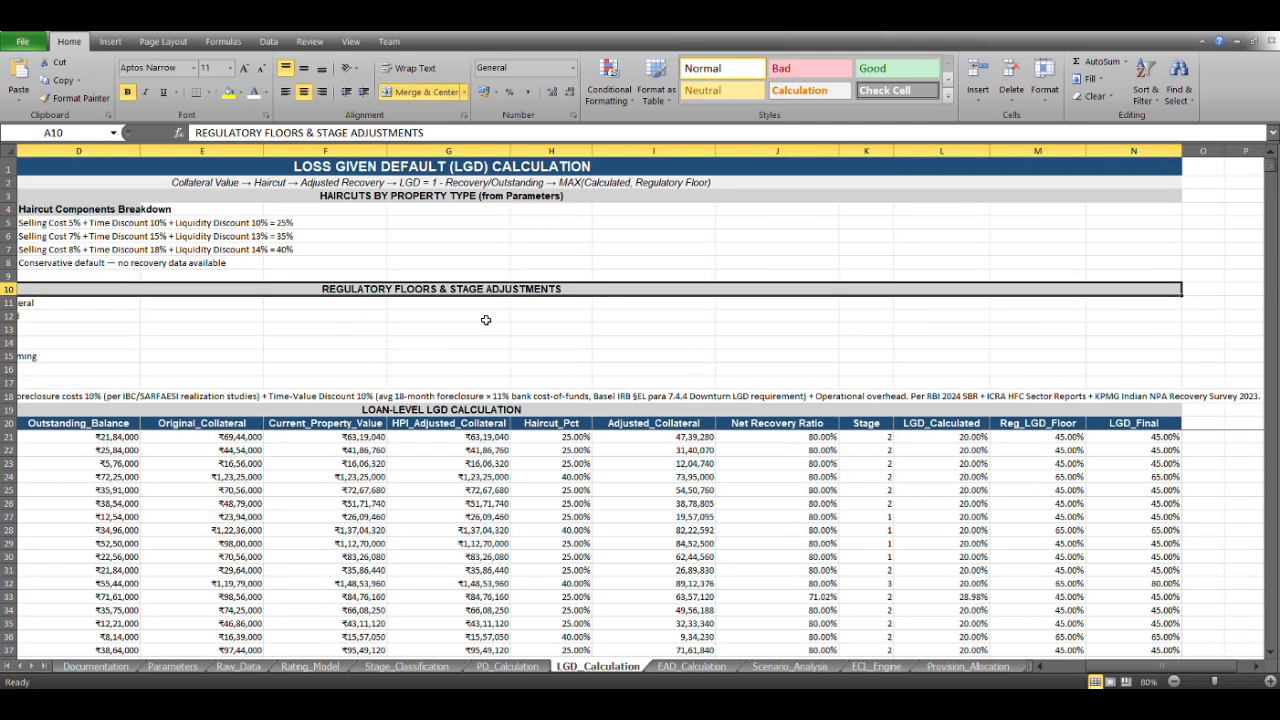
Step: Check the LGD parameters on the Parameters sheet and widen column A on LGD_Calculation to fit its labels
key(Up)
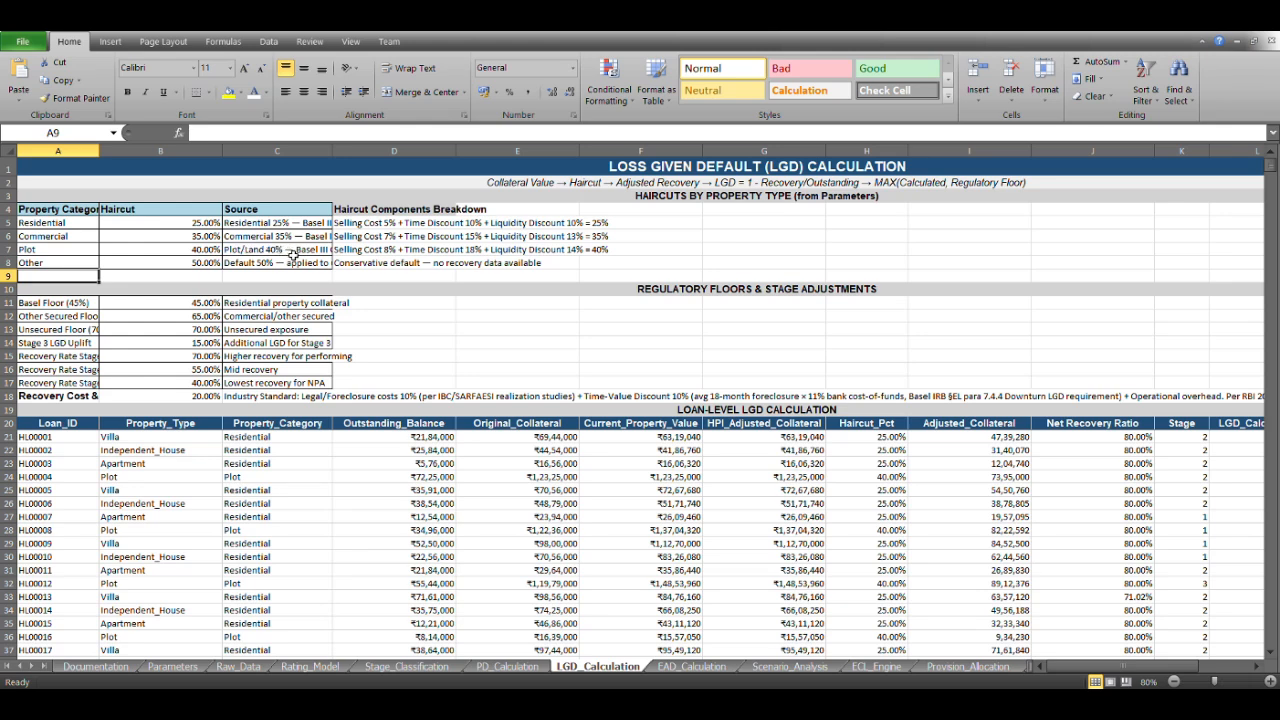
click(172, 666)
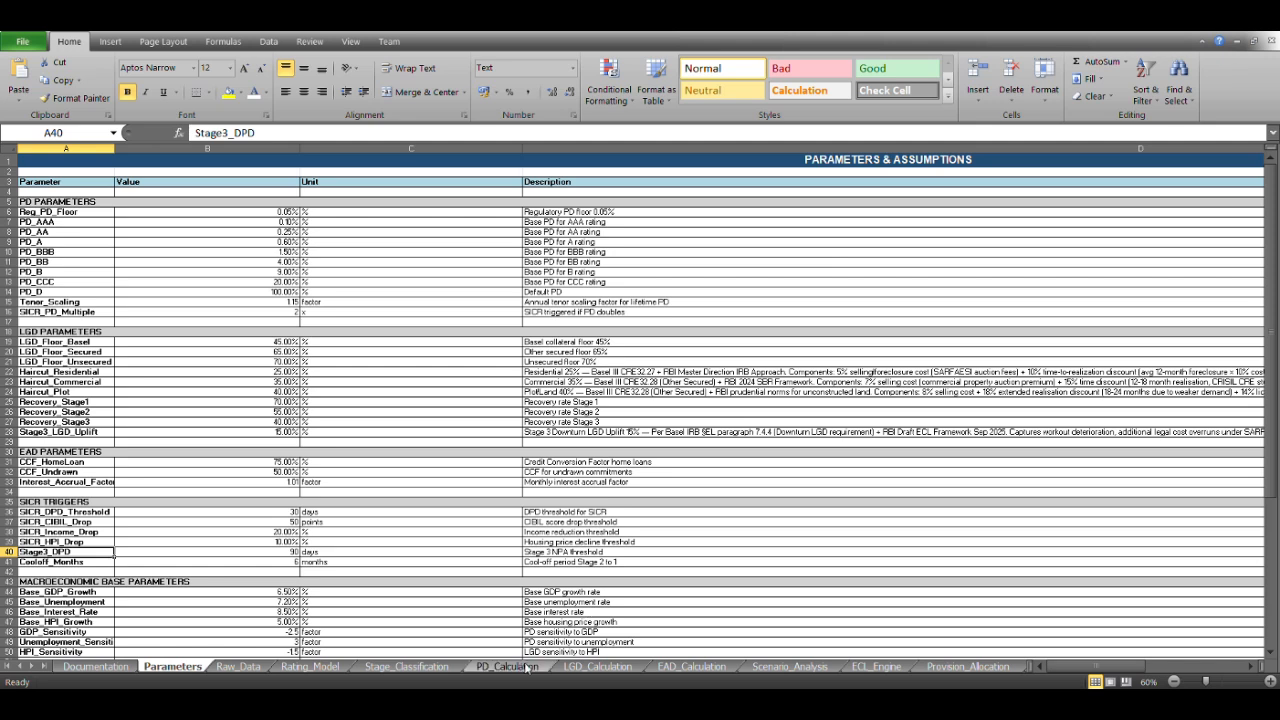
click(616, 668)
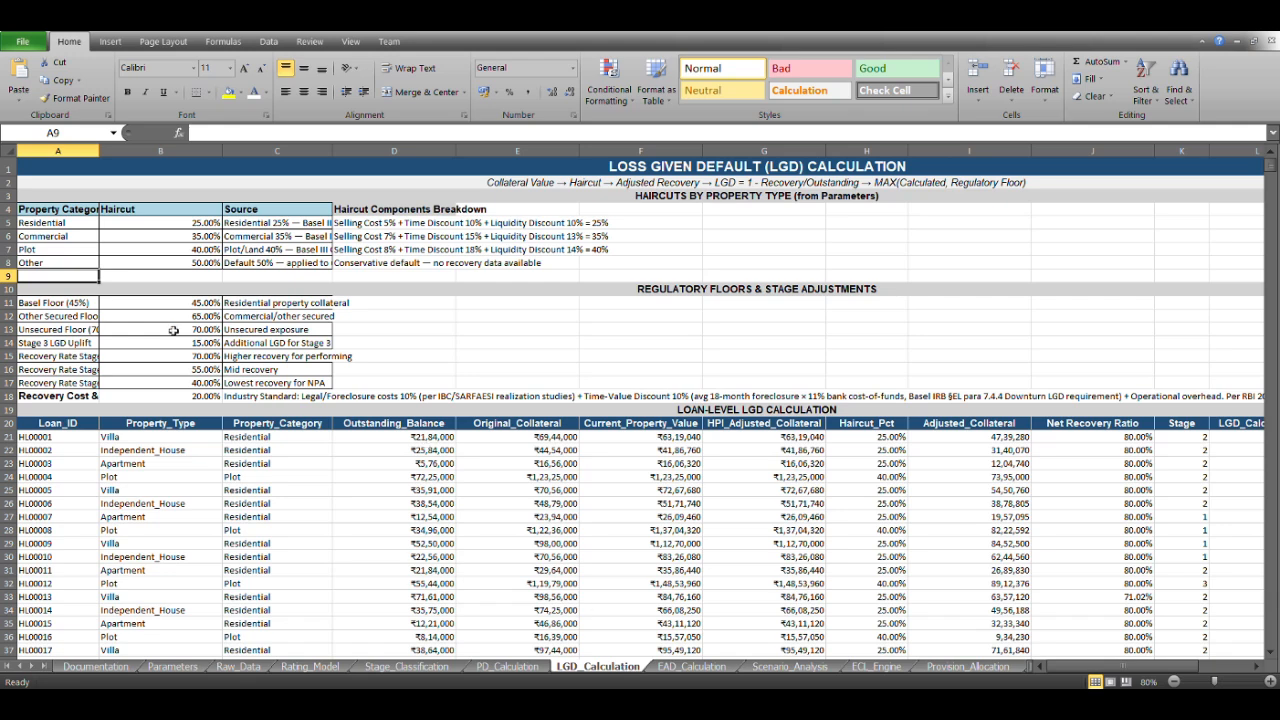
drag(99, 150, 150, 149)
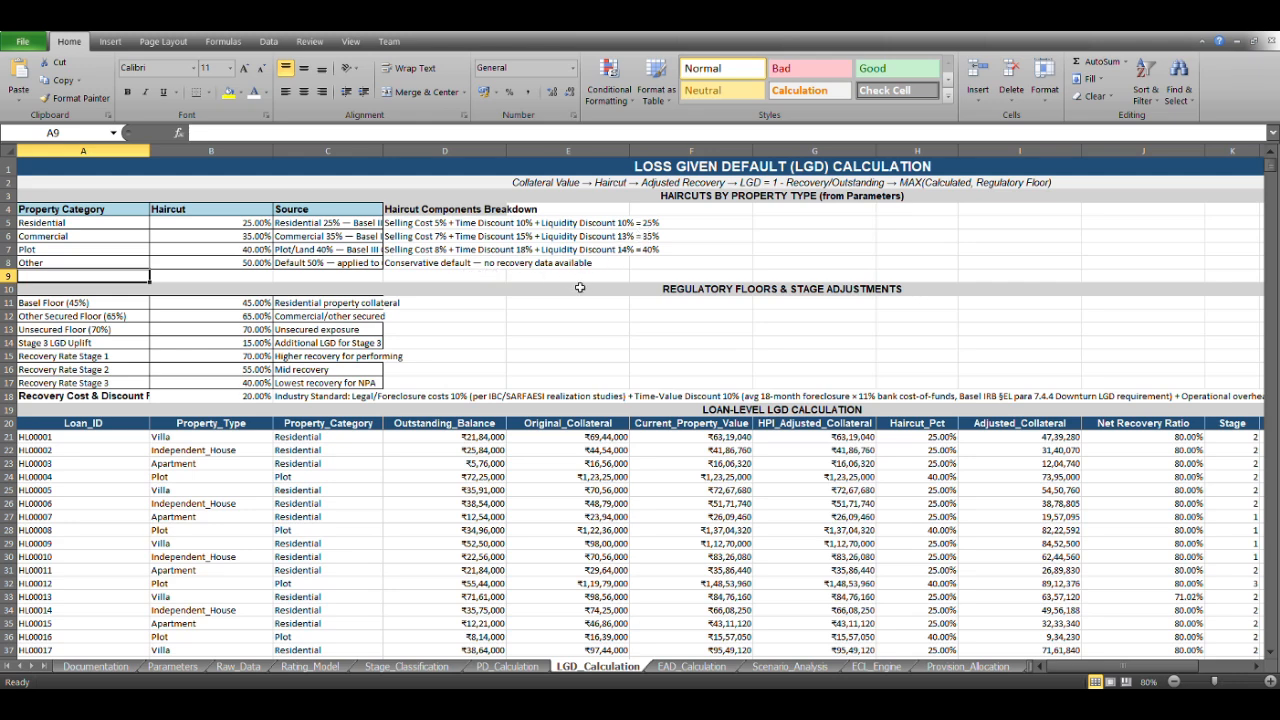
Step: Review the loan-level LGD table headers one by one from Loan_ID to HPI_Adjusted_Collateral
scroll(514, 334, down, 1)
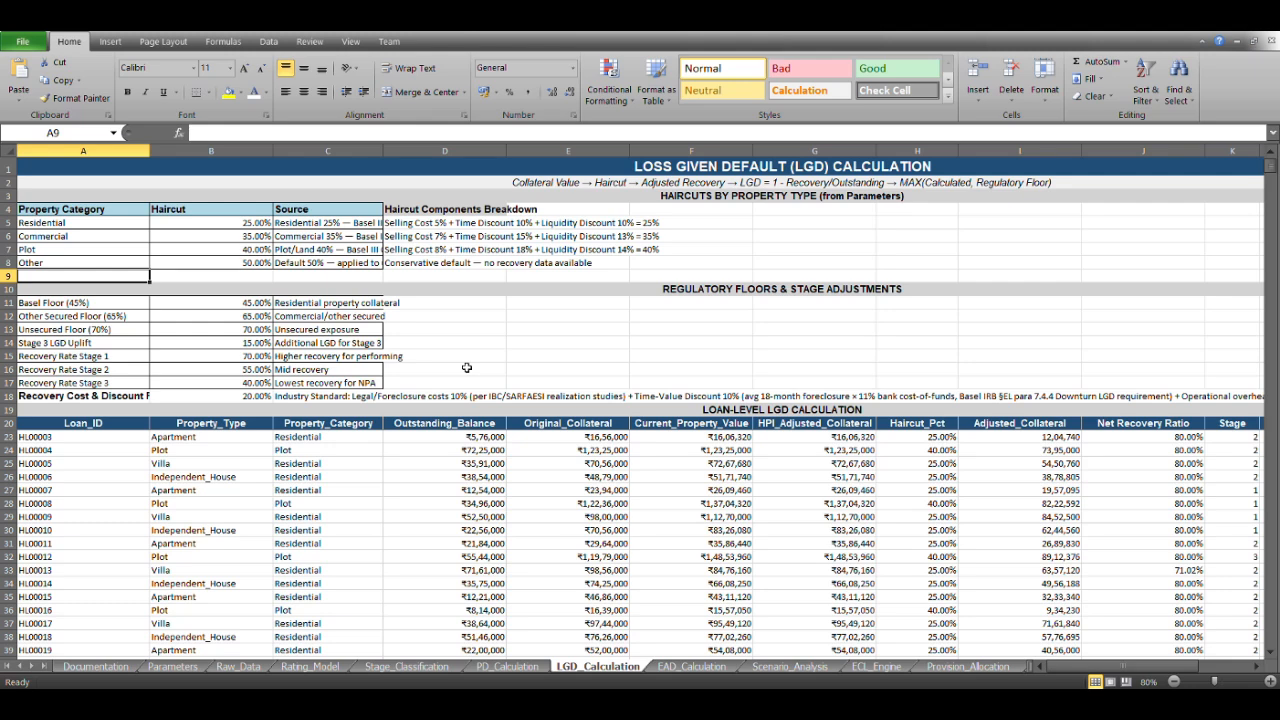
click(152, 425)
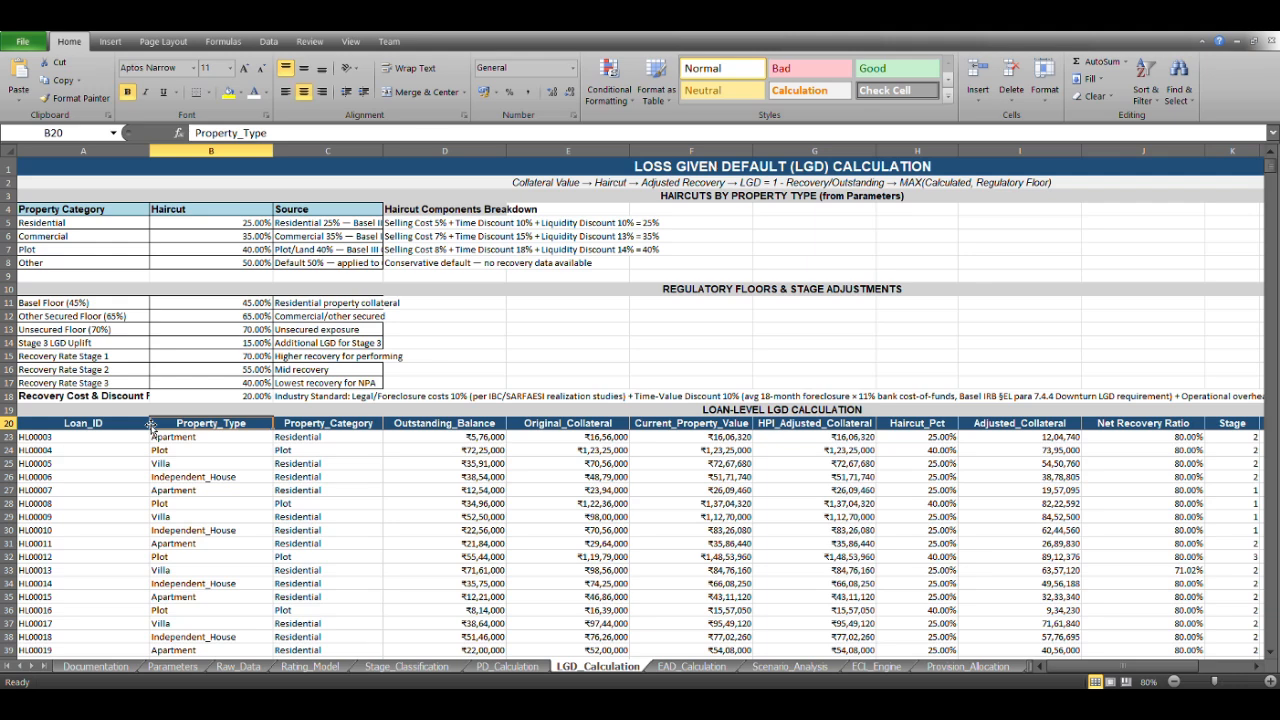
key(Left)
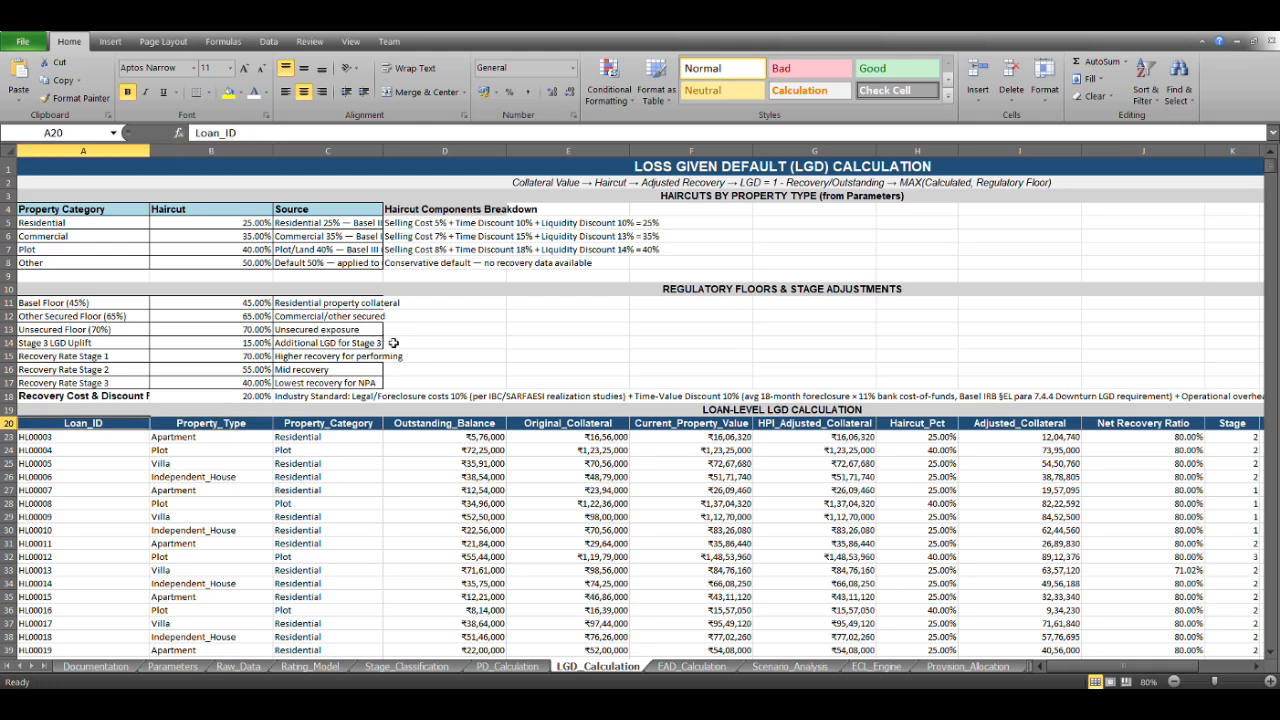
key(Right)
key(Right)
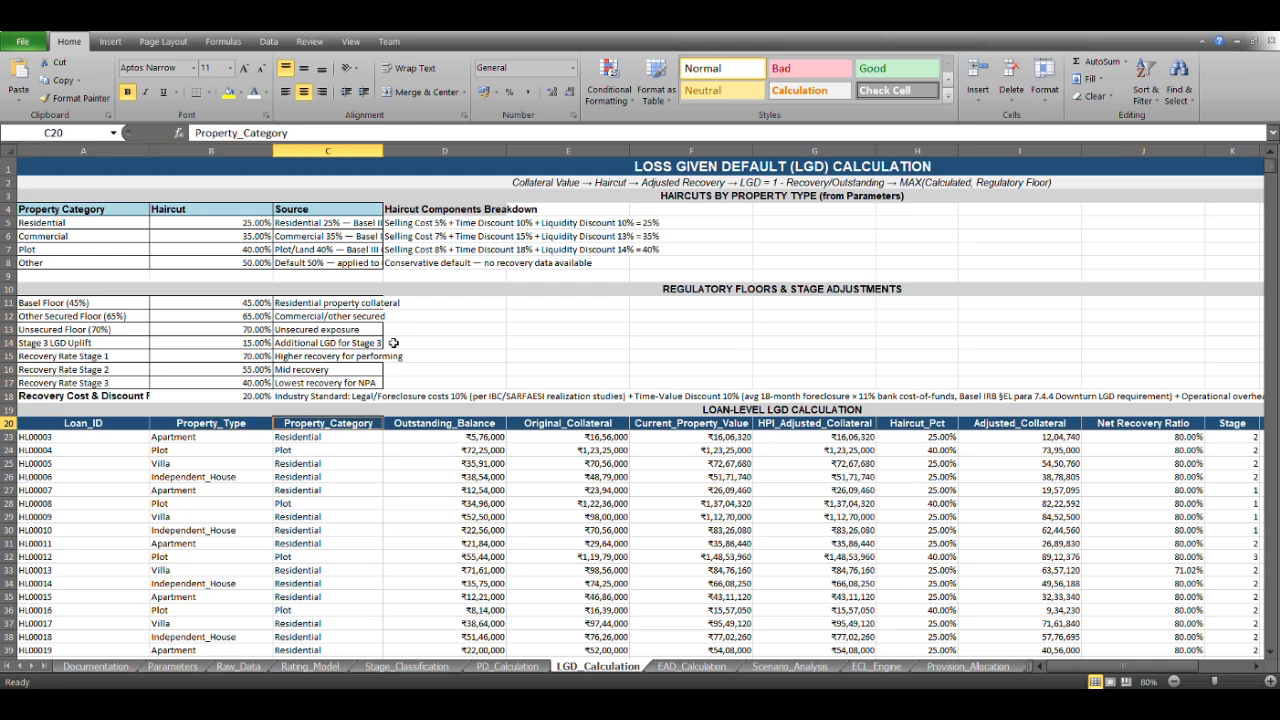
key(Right)
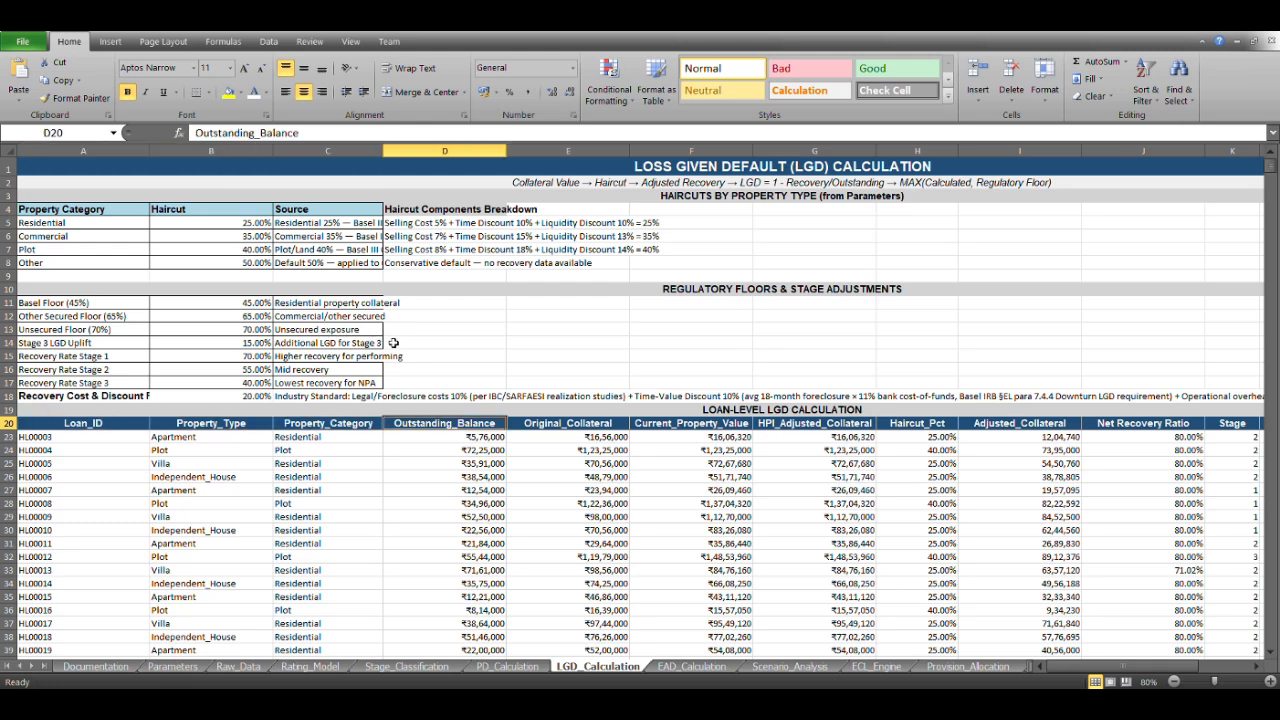
key(Right)
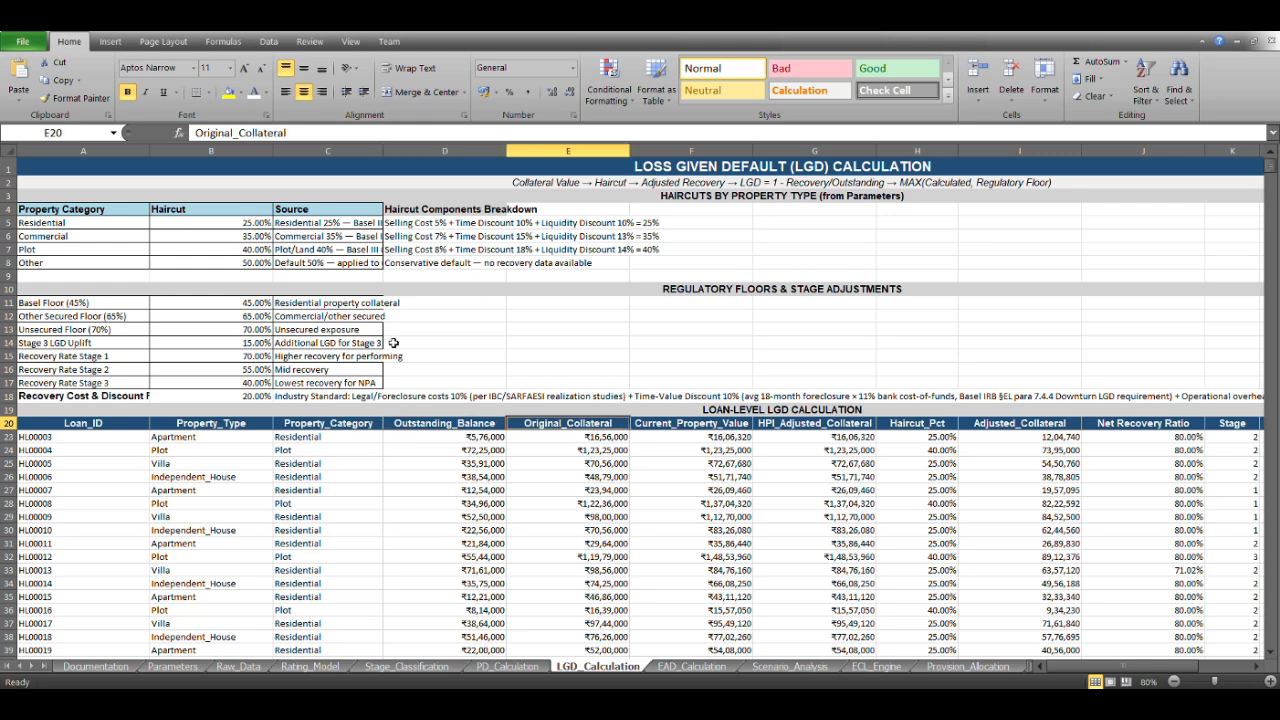
key(Right)
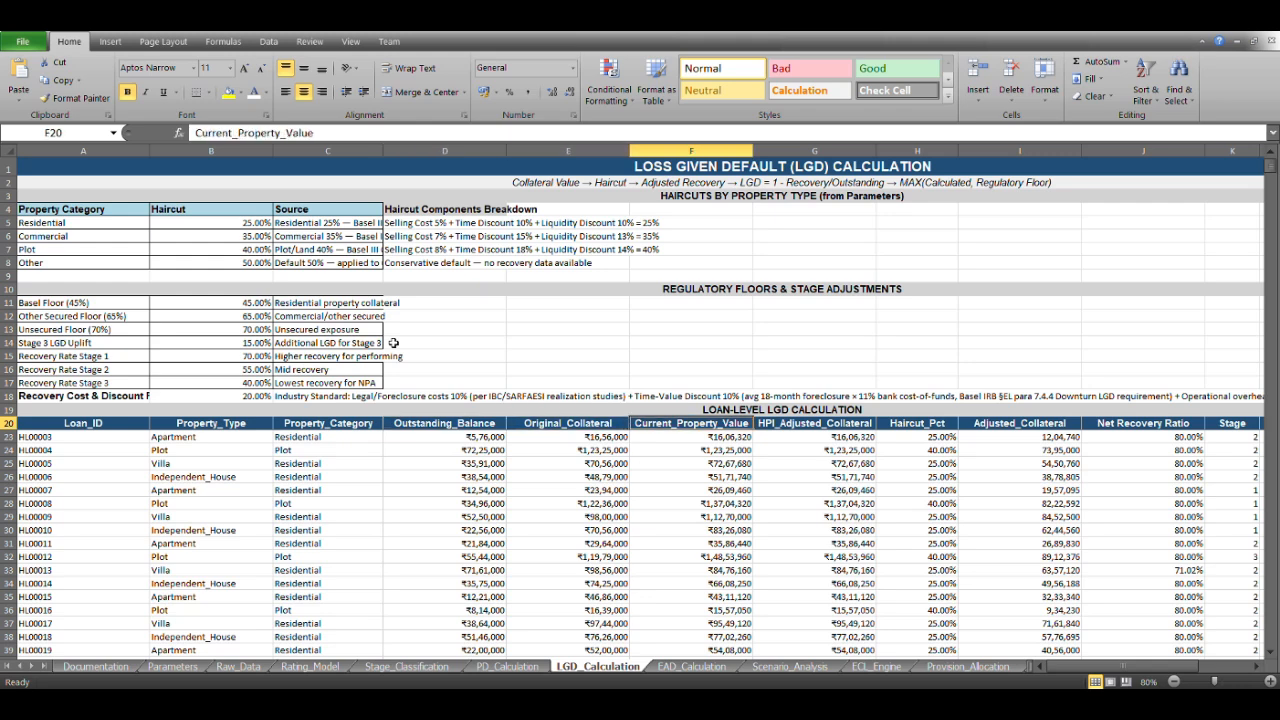
key(Down)
key(Up)
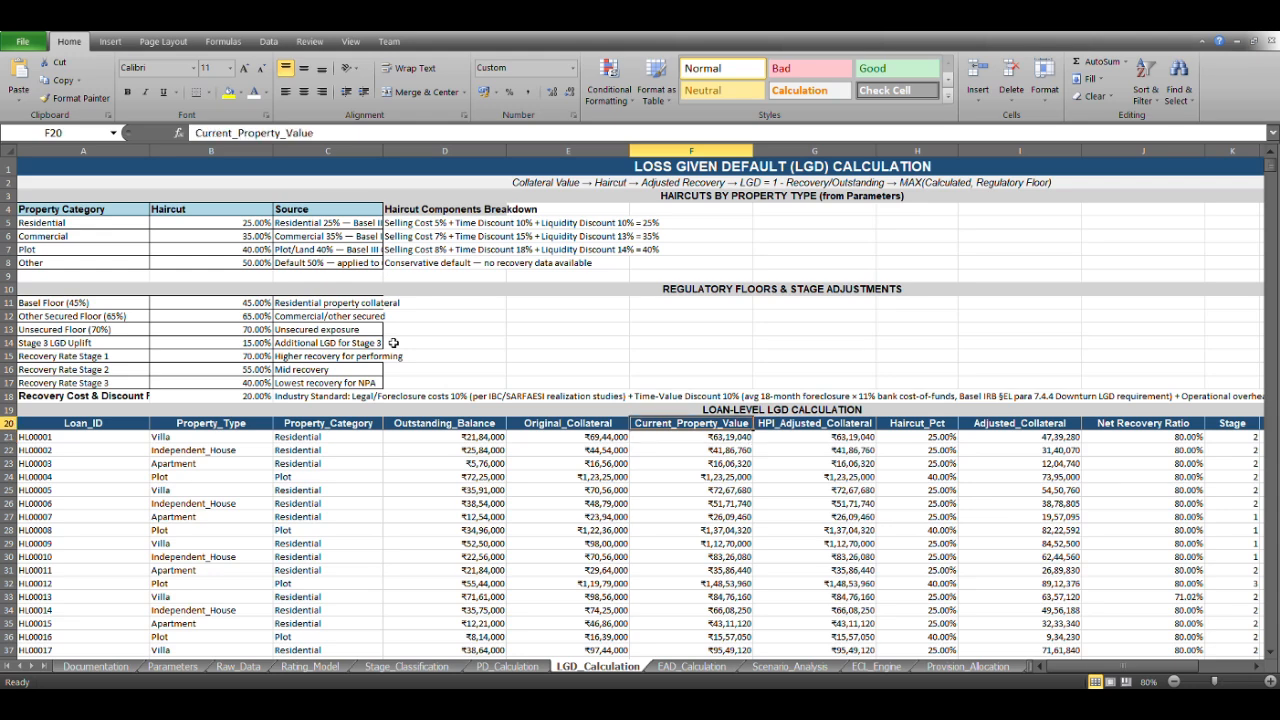
key(Right)
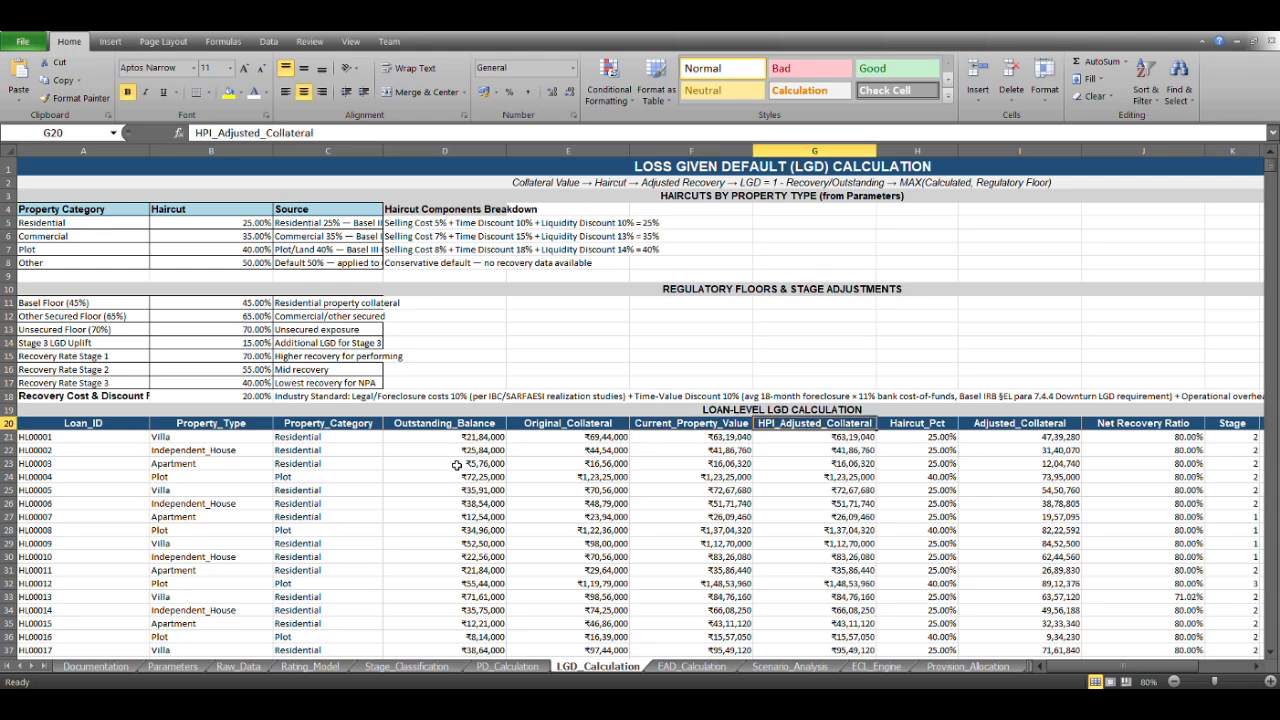
Step: Examine the Haircut_Pct header and inspect the Adjusted_Collateral formula in I21 with its referenced cells, leaving it unedited
scroll(690, 385, right, 1)
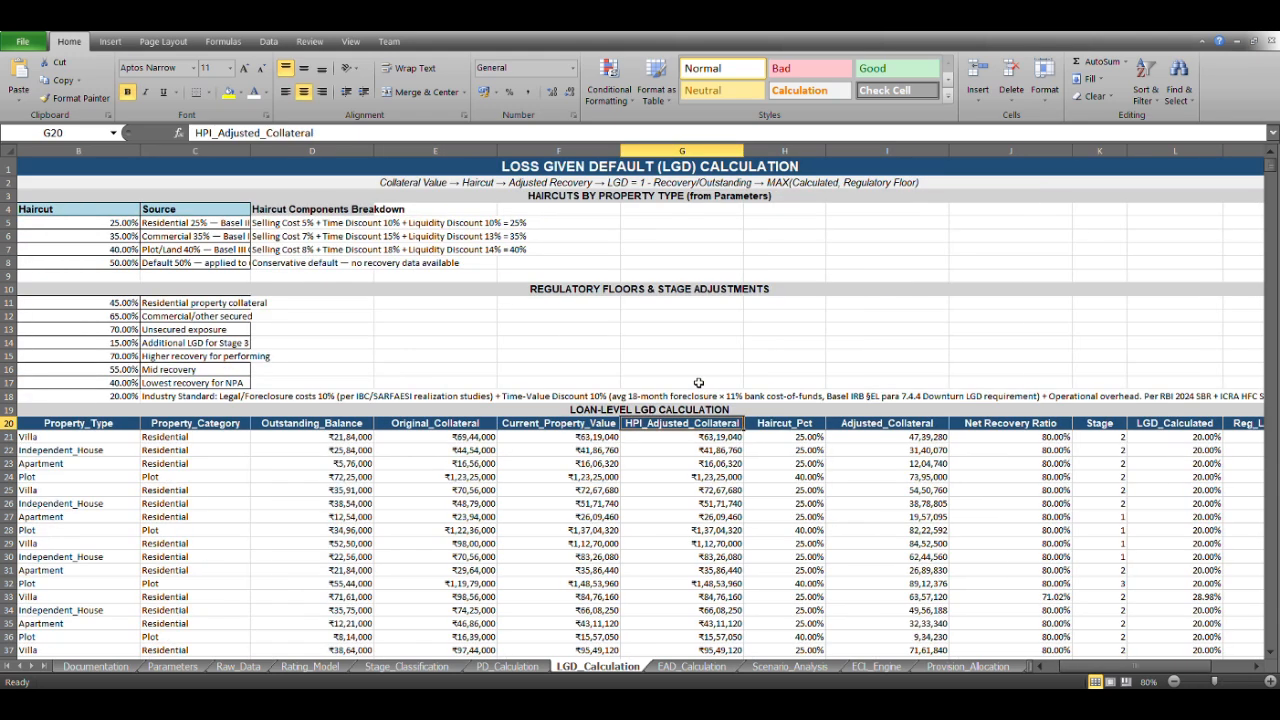
key(Right)
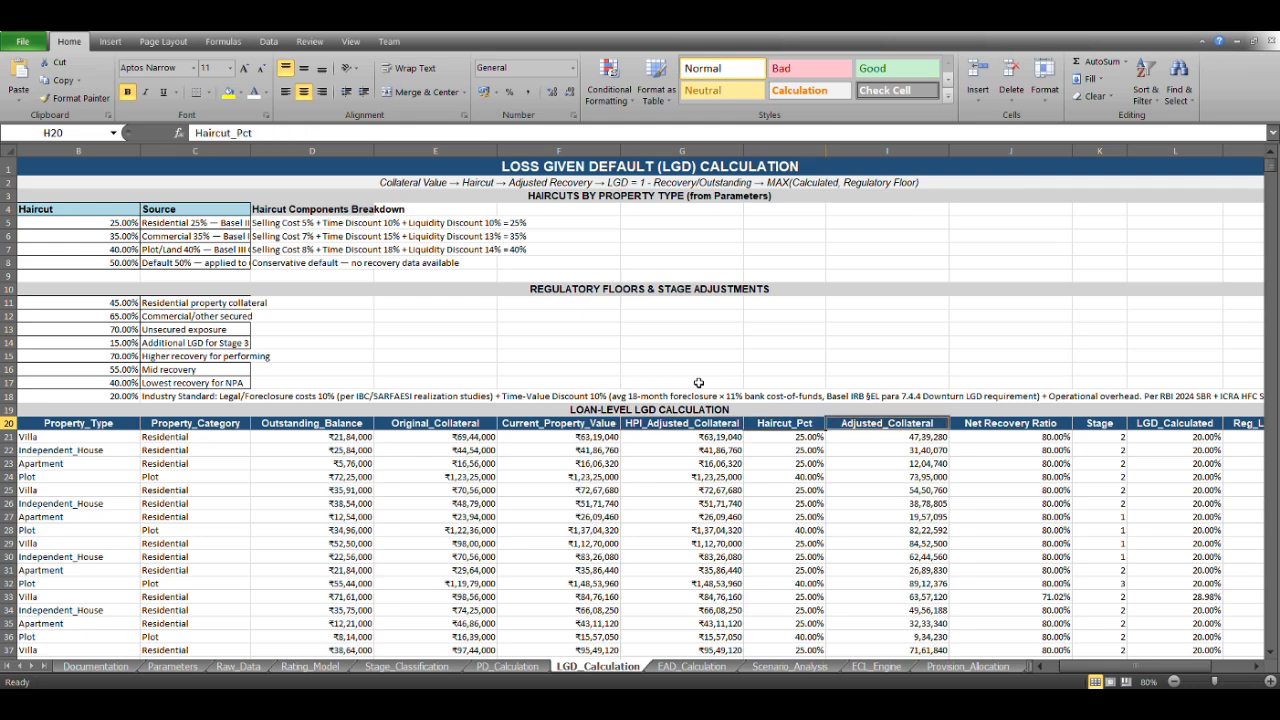
key(Right)
key(Down)
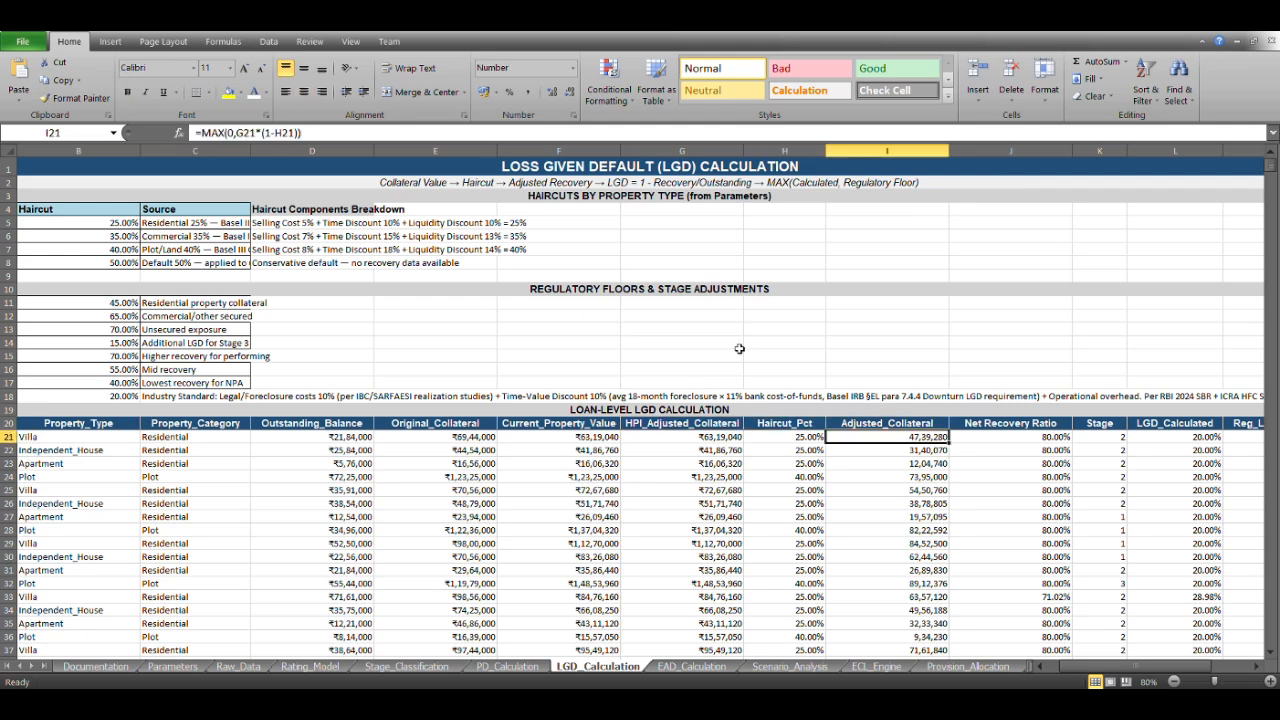
click(725, 131)
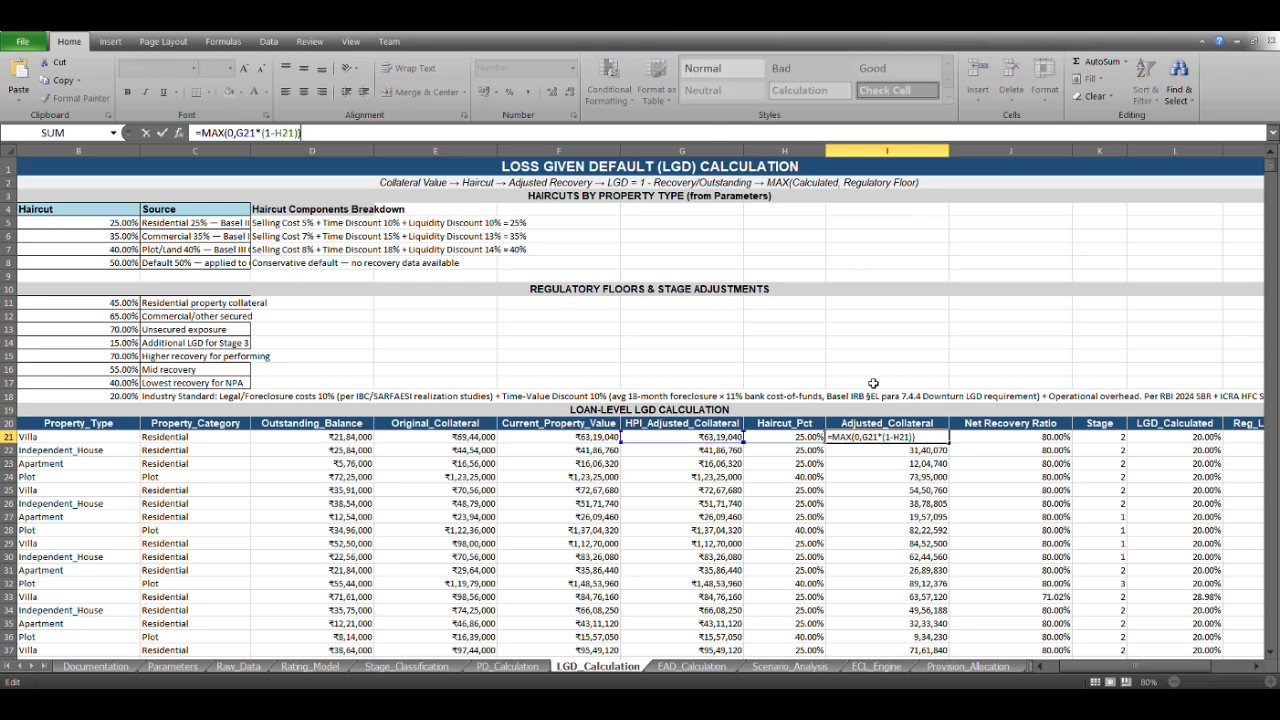
key(Escape)
Step: Inspect the row 21 formulas for LGD_Calculated, Reg_LGD_Floor and LGD_Final
scroll(873, 383, right, 1)
scroll(873, 383, right, 2)
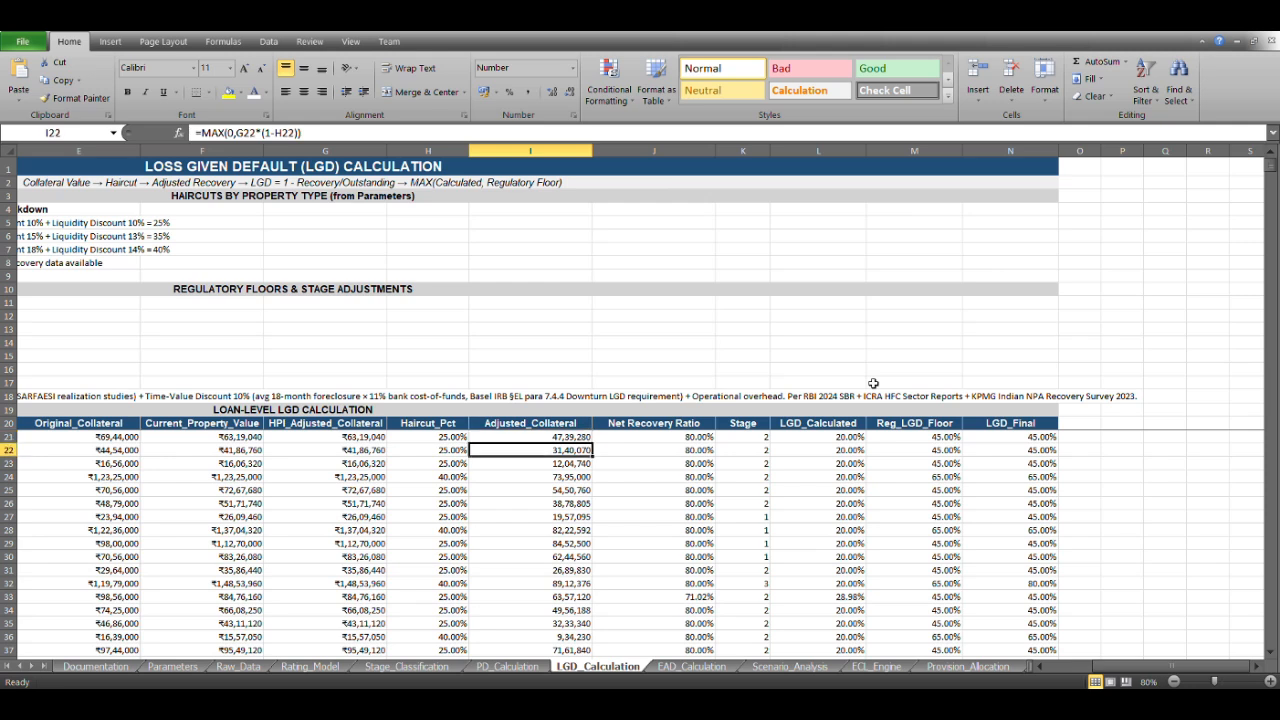
key(Right)
key(Right)
key(Right)
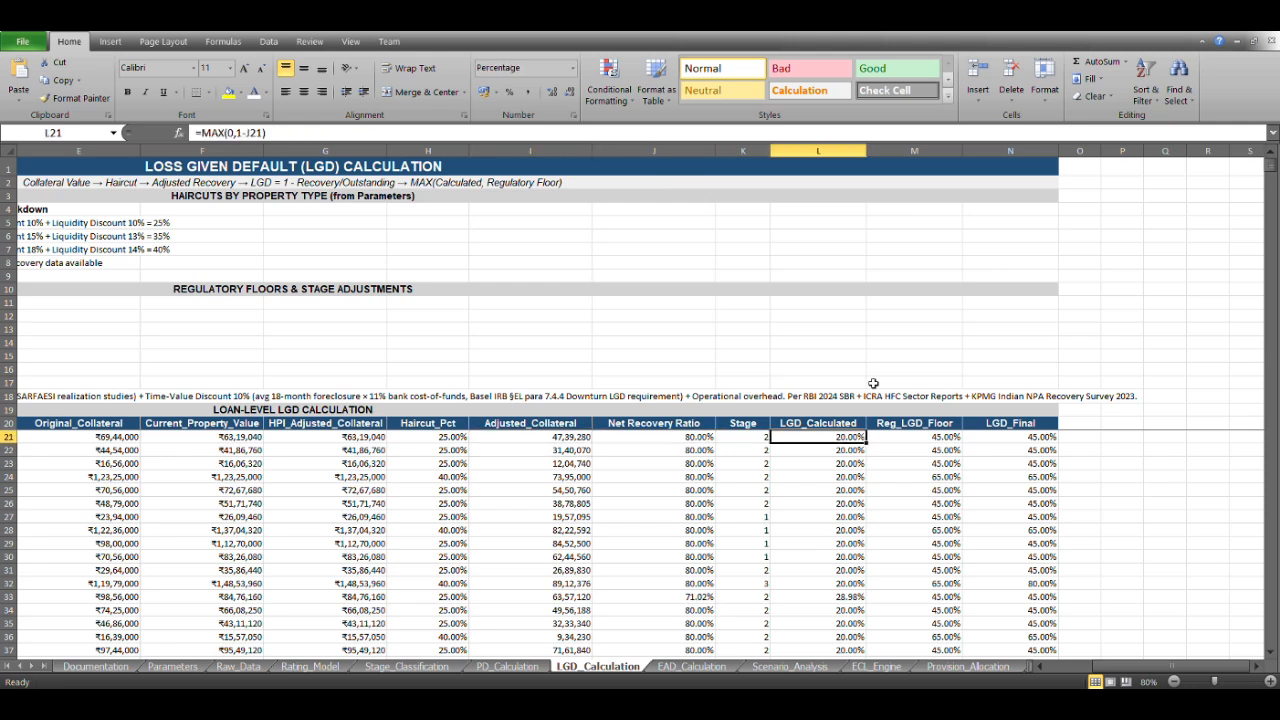
key(Right)
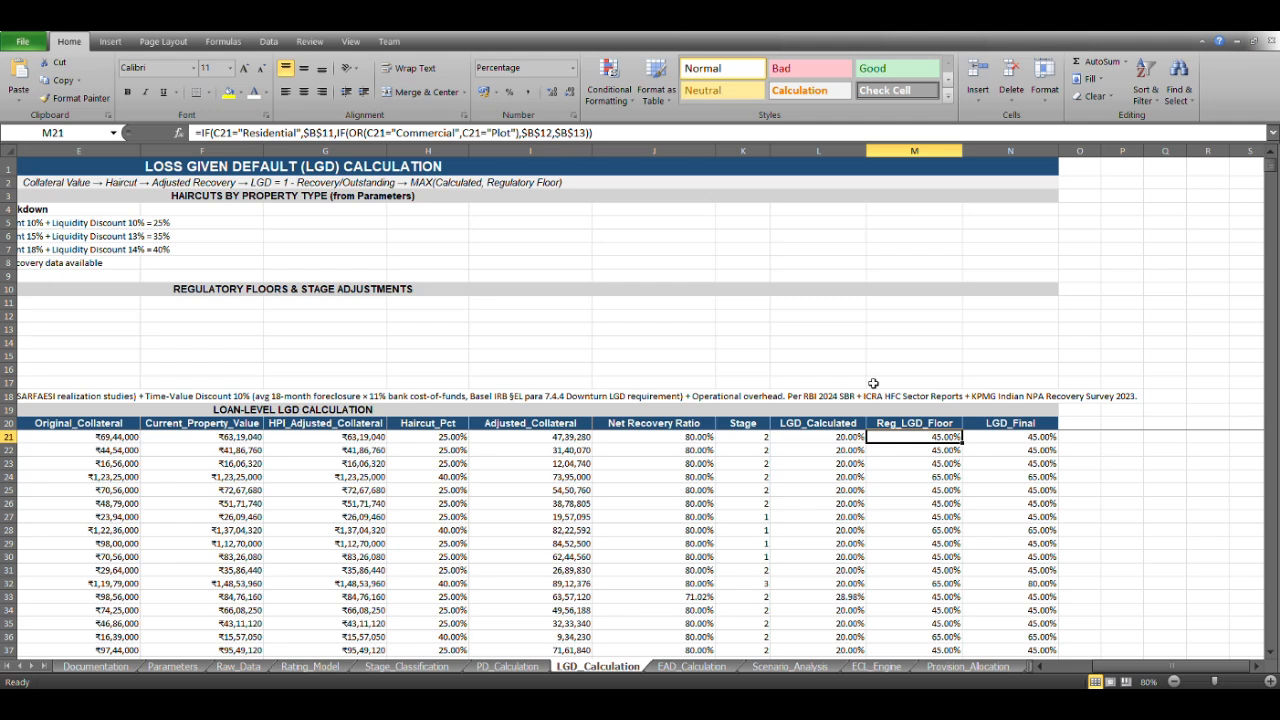
key(Right)
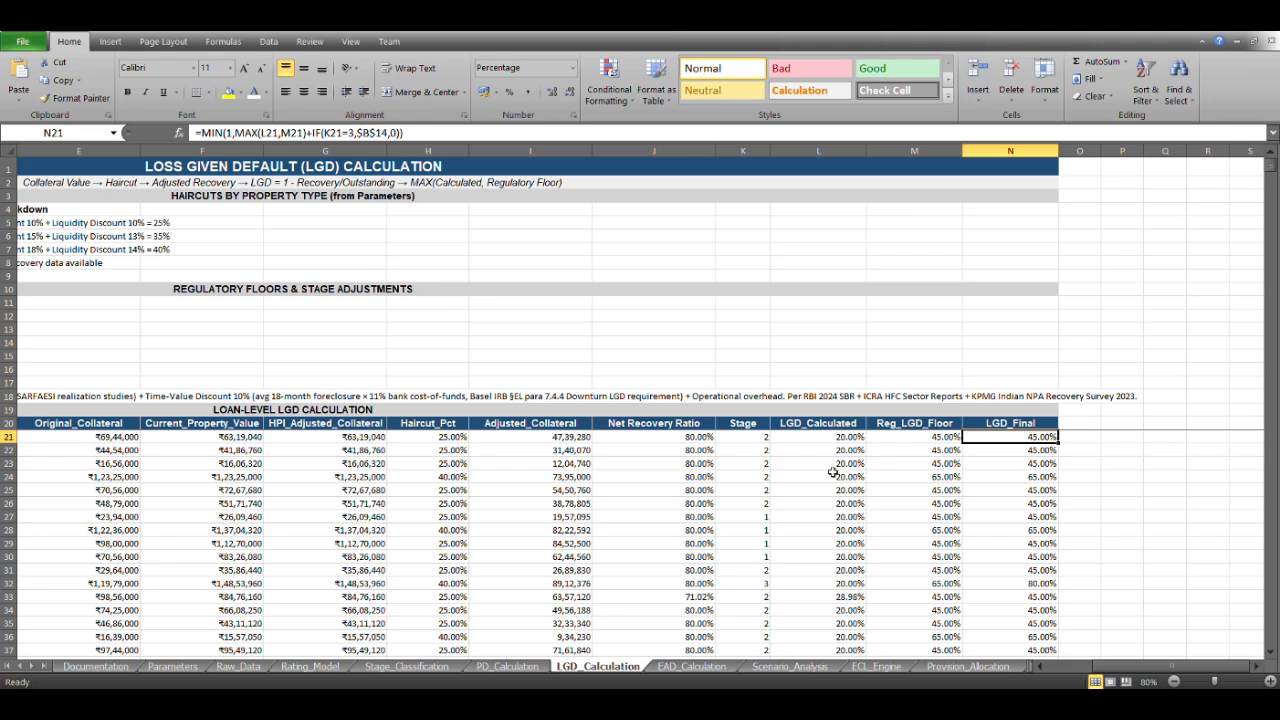
Step: Move across the loan-level headers in row 20 from Adjusted_Collateral to LGD_Final
click(556, 420)
key(Right)
key(Right)
key(Right)
key(Right)
key(Right)
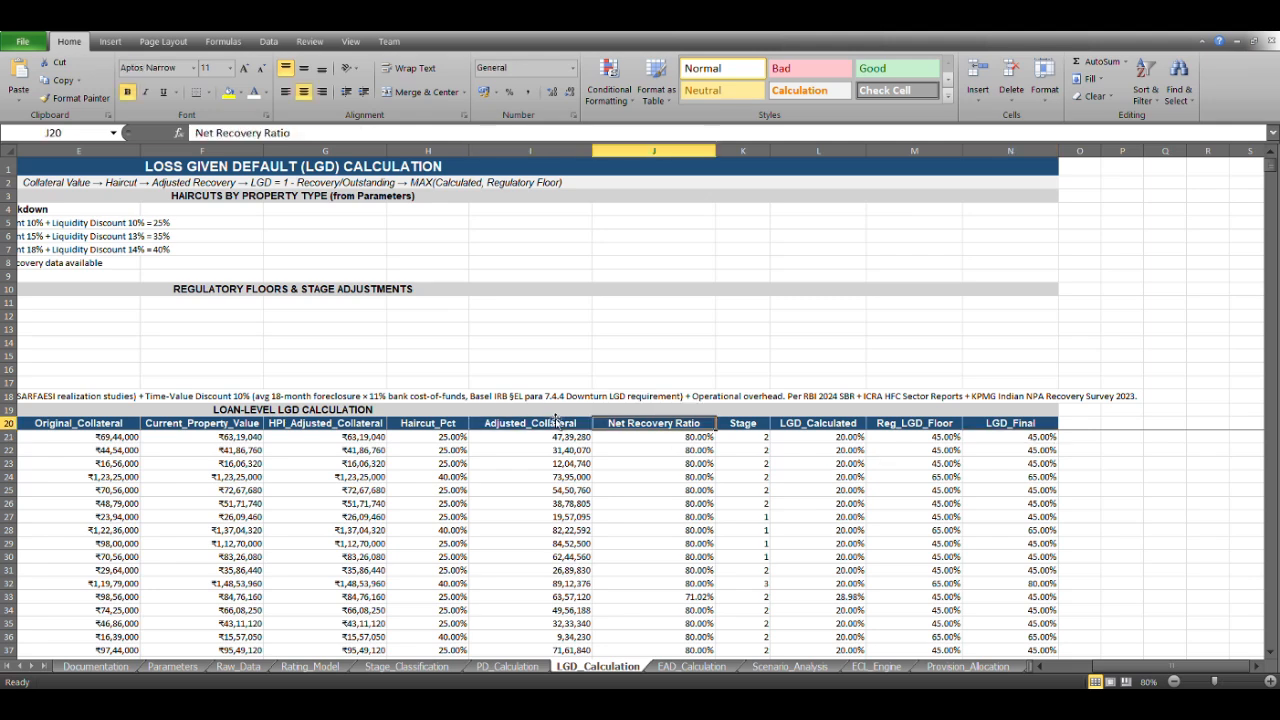
Step: Go to the LGD methodology summary below the last loan and select the Step 6 Final LGD line in row 978
key(Home)
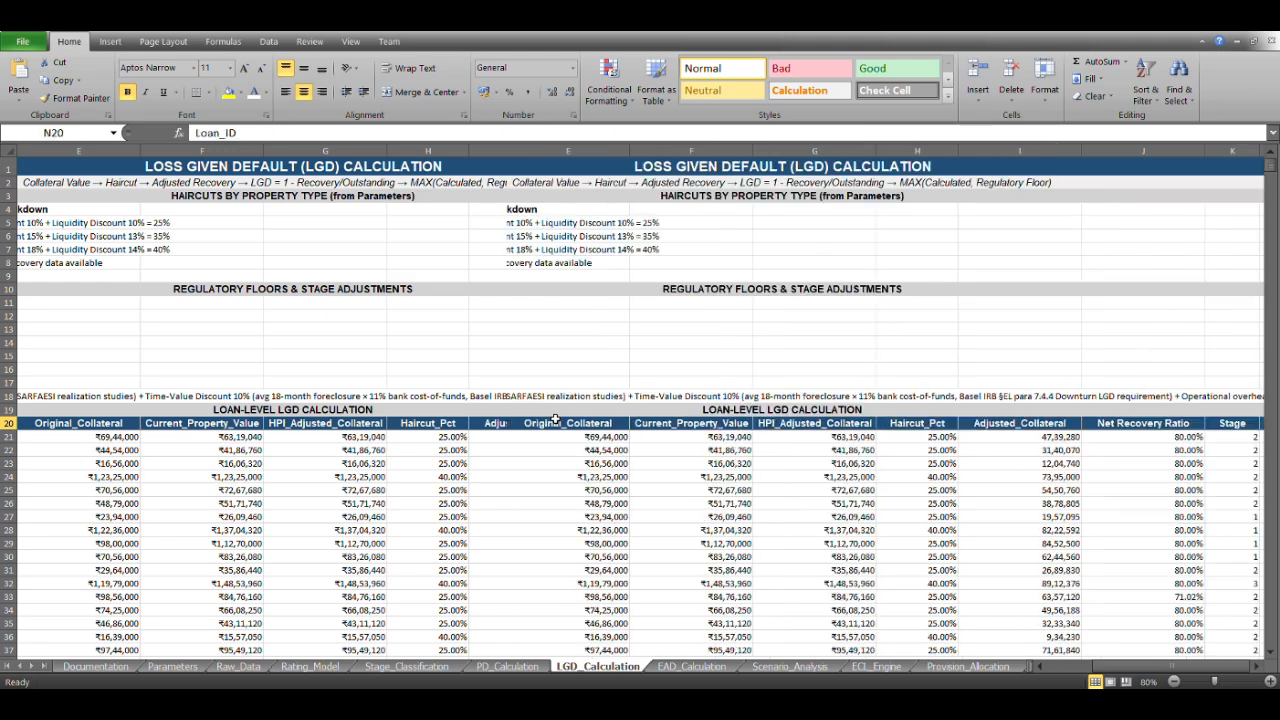
key(ctrl+Down)
key(Down)
key(Down)
key(Down)
key(Down)
key(Down)
key(Down)
key(Down)
key(Down)
key(Down)
key(Down)
key(Down)
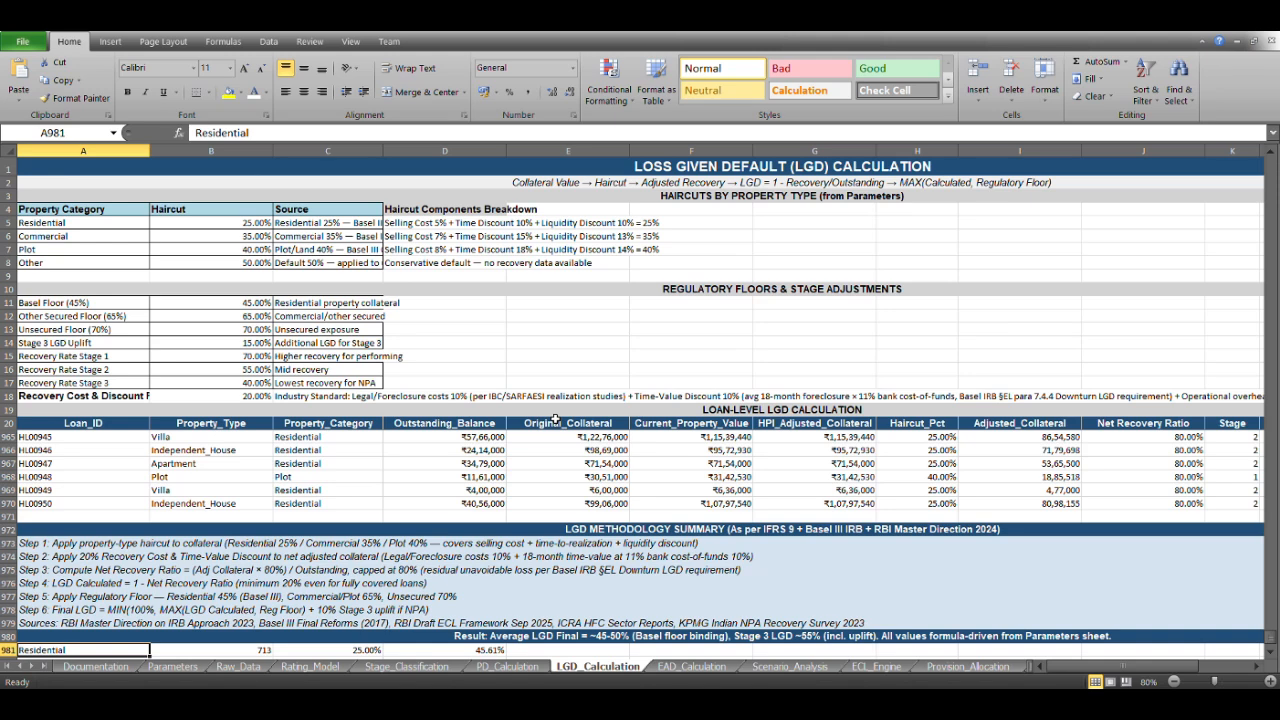
key(Up)
key(Up)
key(Up)
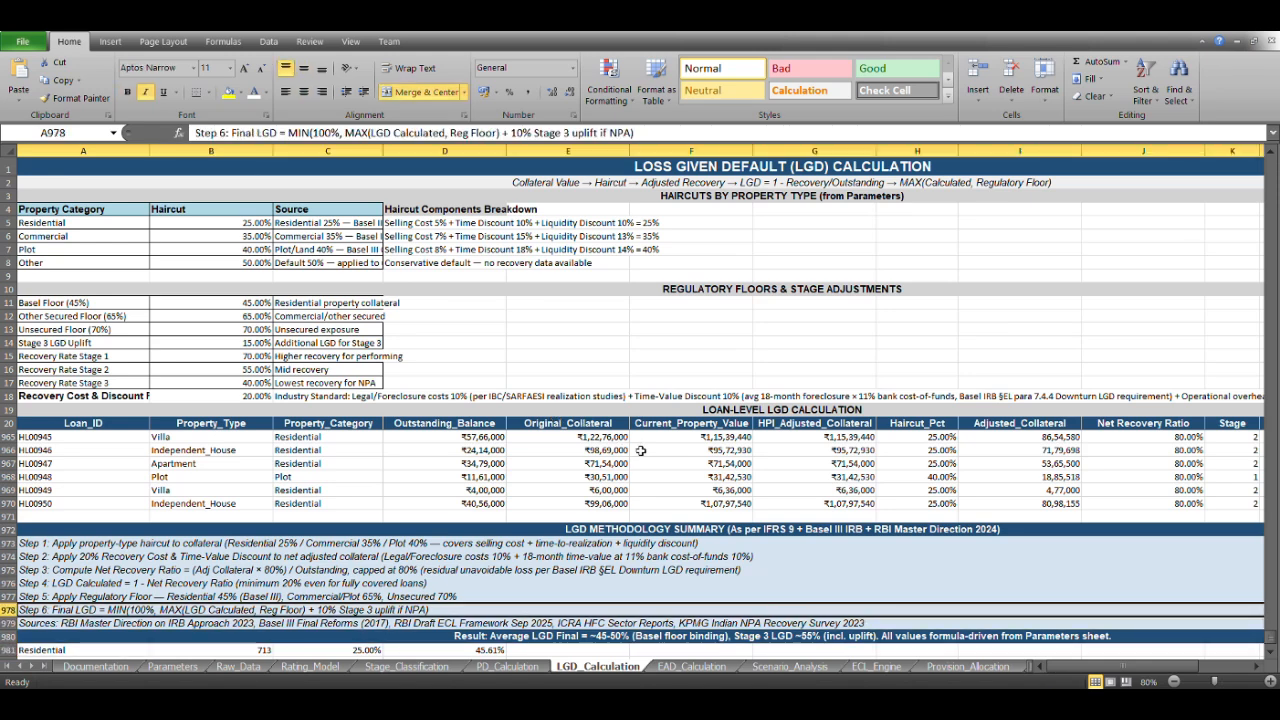
Step: Read the methodology summary and results by property category, and inspect the Residential average LGD formula in D981
scroll(640, 450, up, 1)
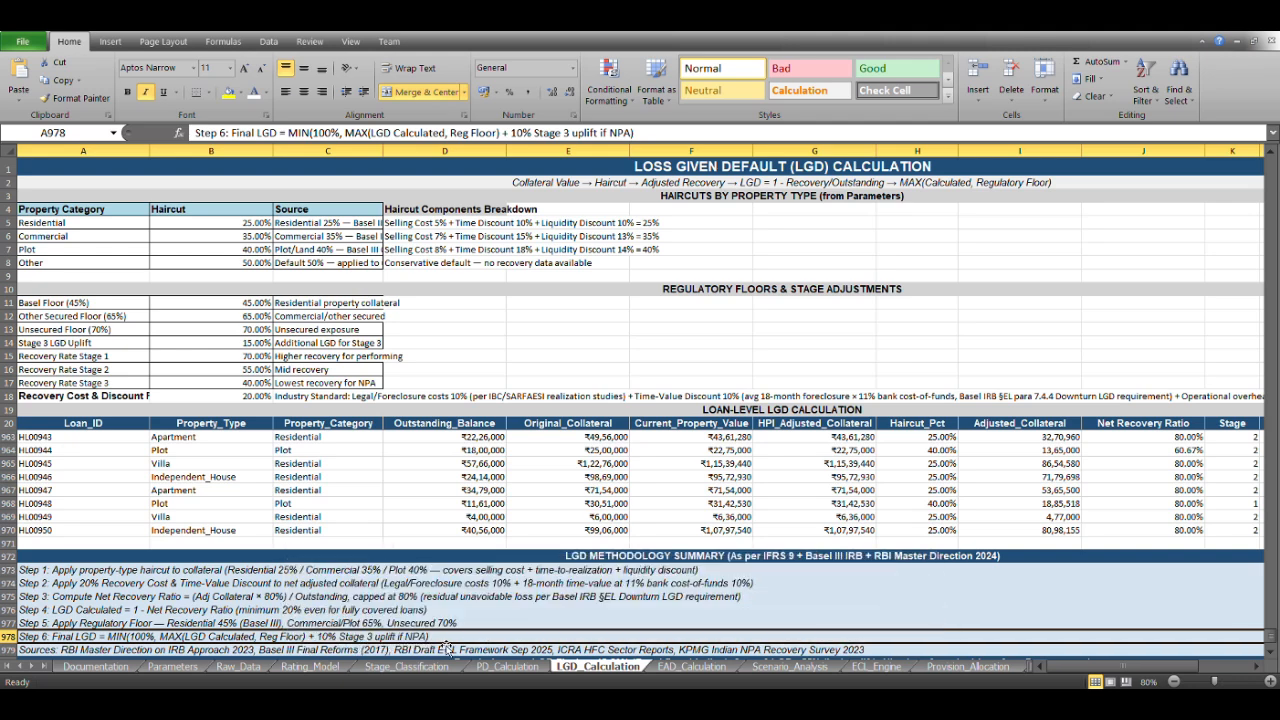
scroll(218, 623, down, 1)
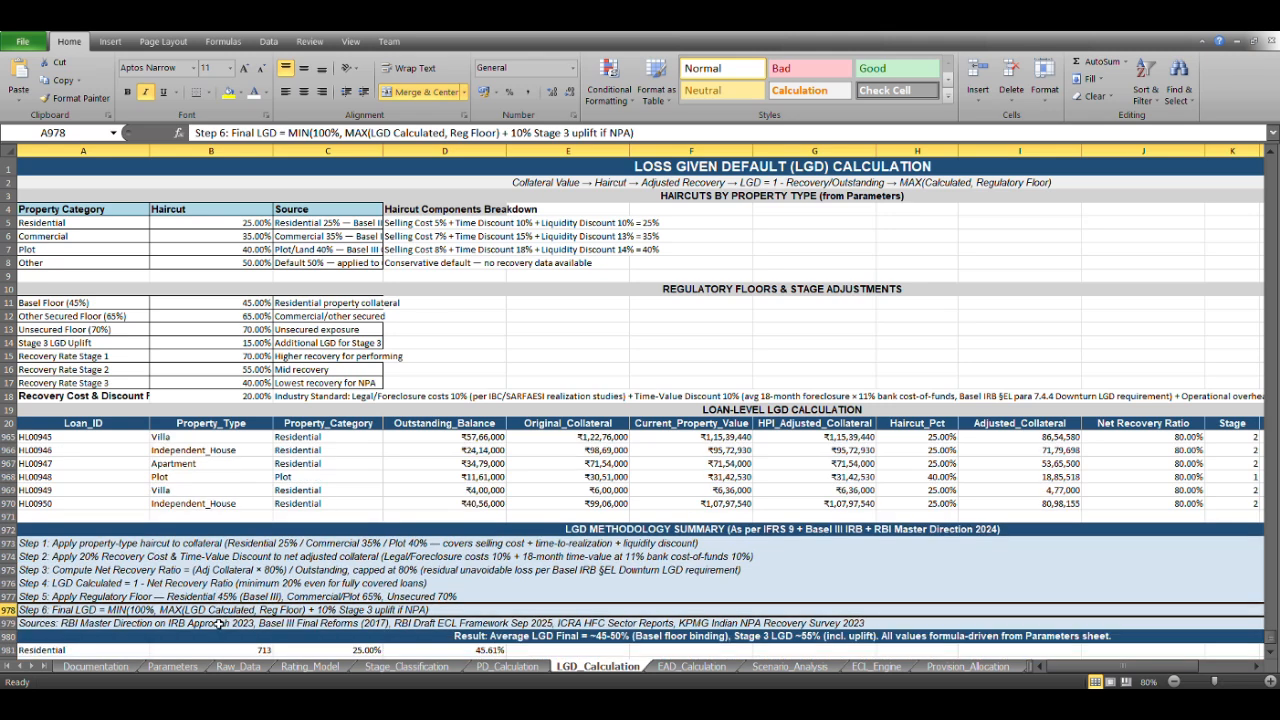
scroll(218, 623, down, 2)
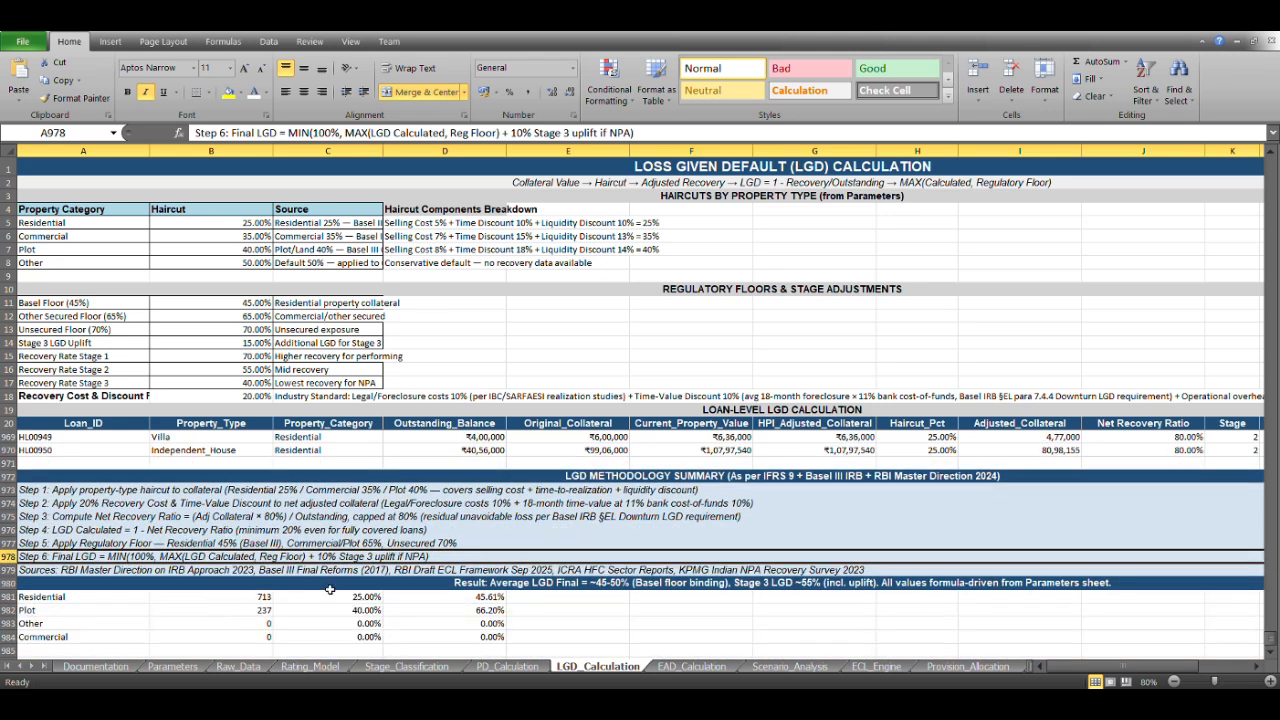
scroll(330, 590, down, 2)
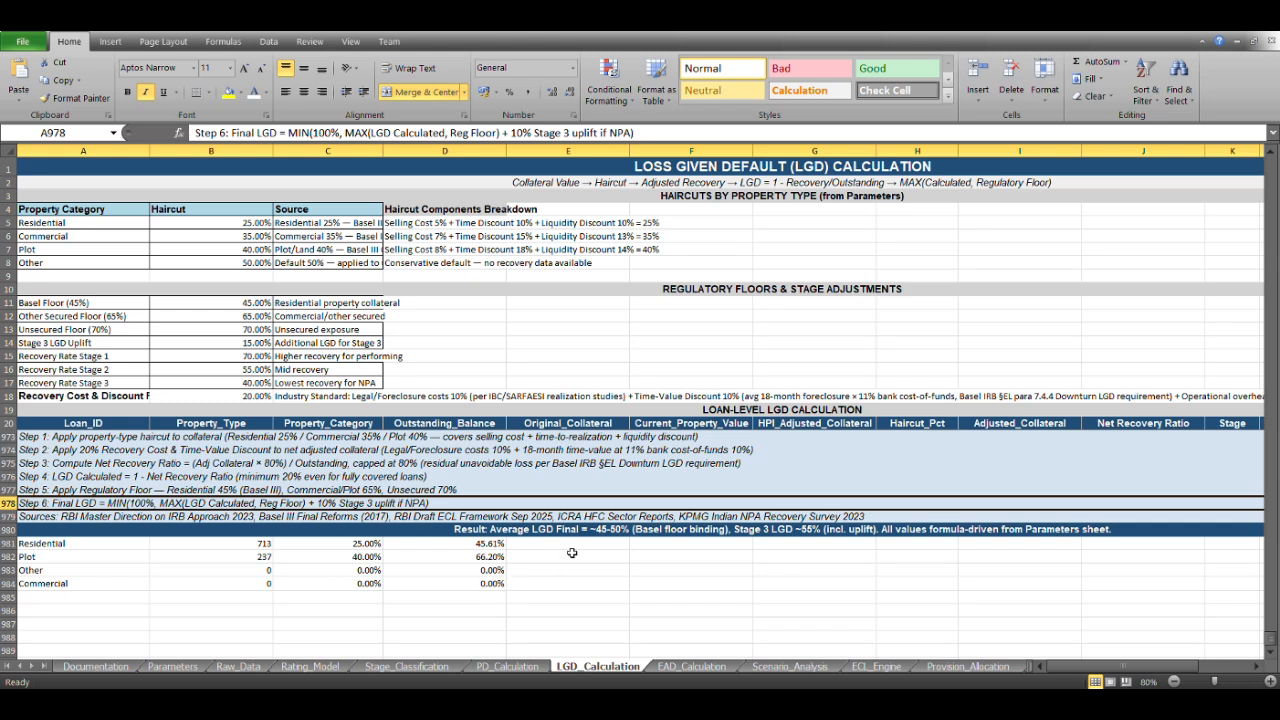
click(419, 545)
Step: Return to the start of the LGD sheet and select the Stage 3 recovery rate in B17
scroll(384, 543, up, 7)
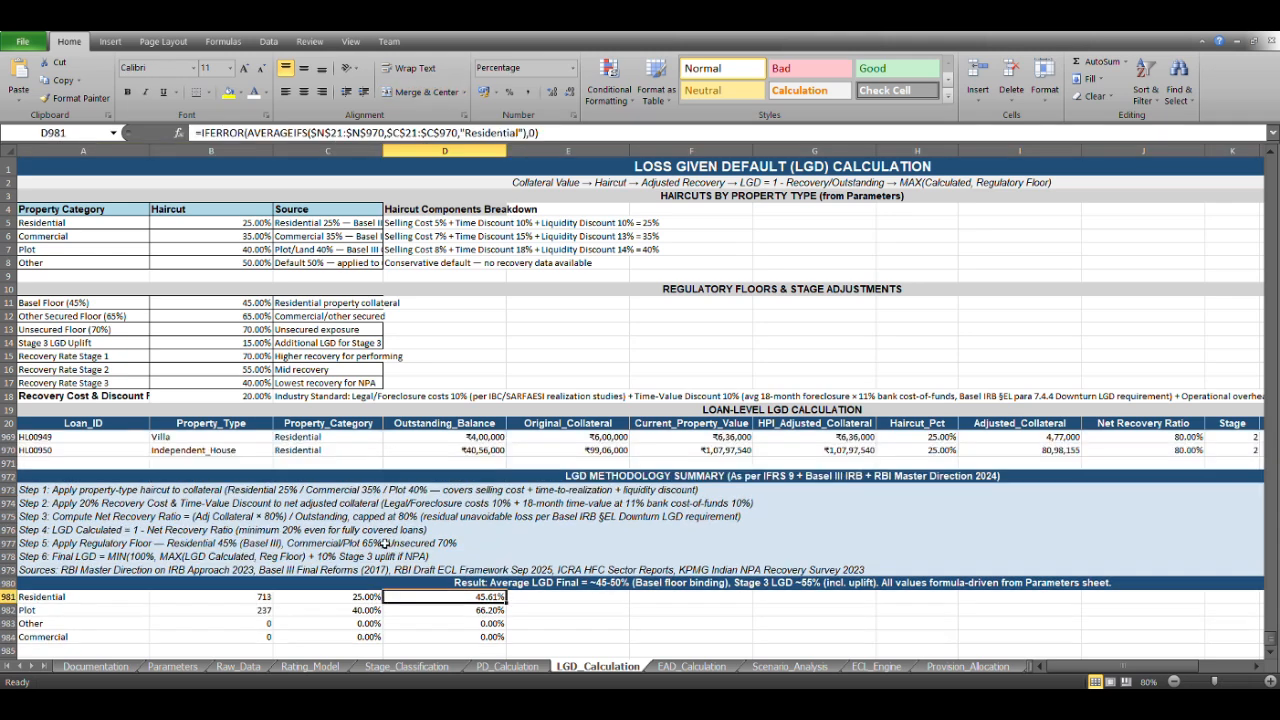
scroll(384, 543, up, 5)
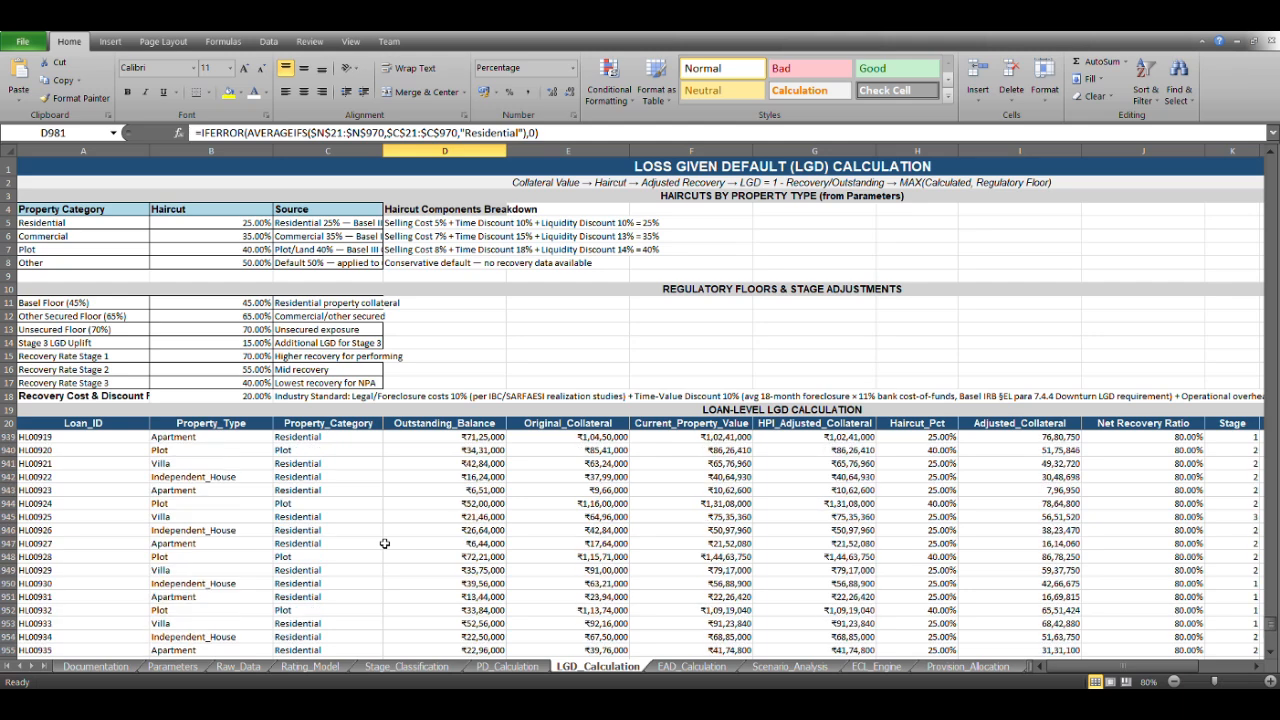
click(110, 532)
key(ctrl+Up)
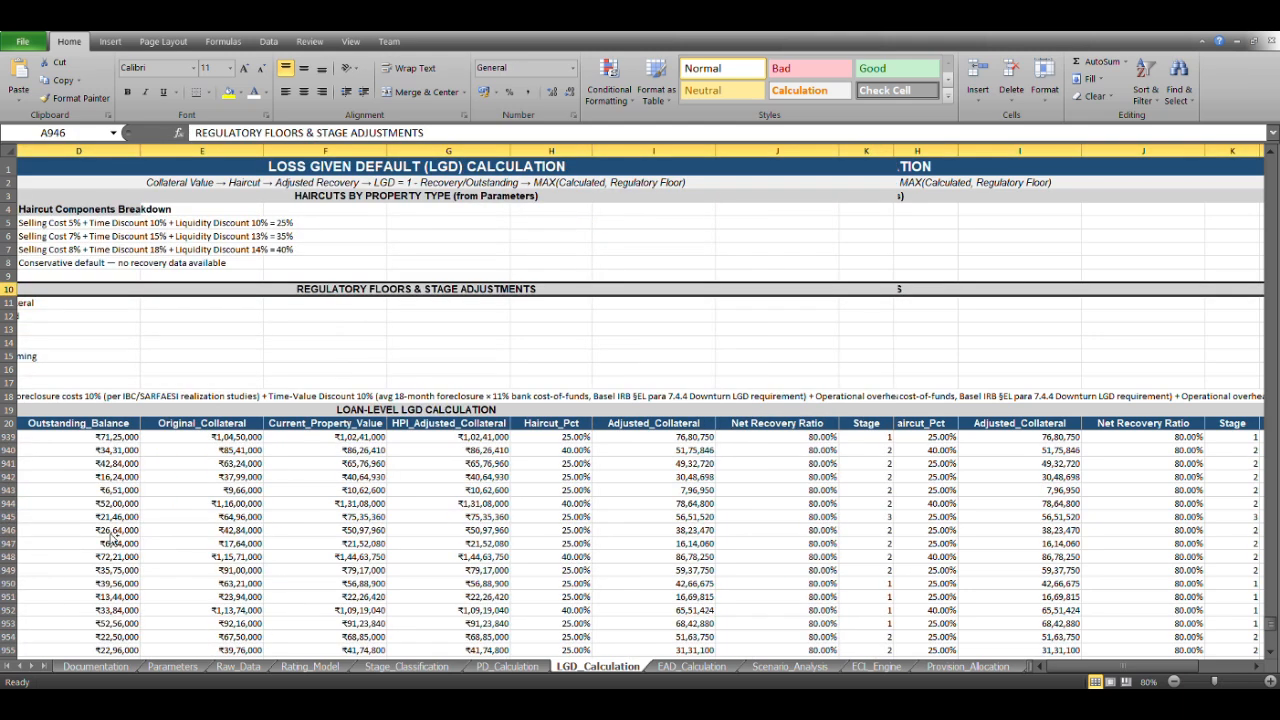
key(Right)
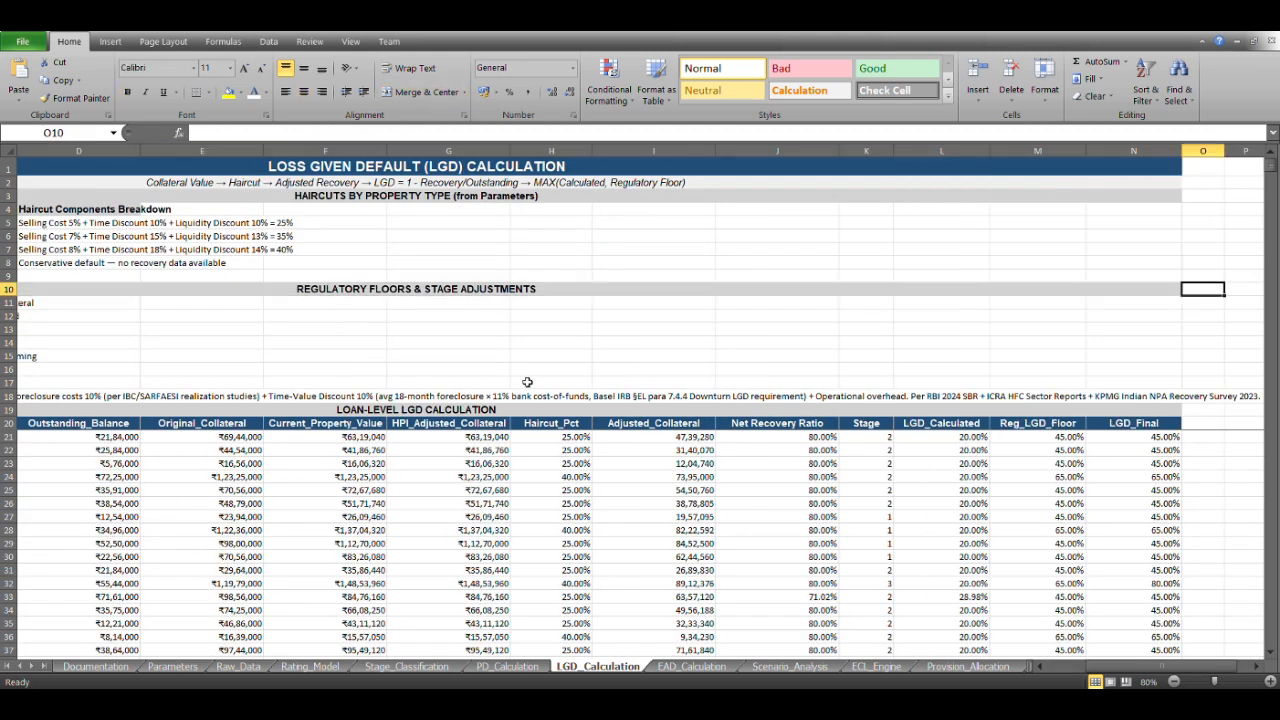
click(784, 380)
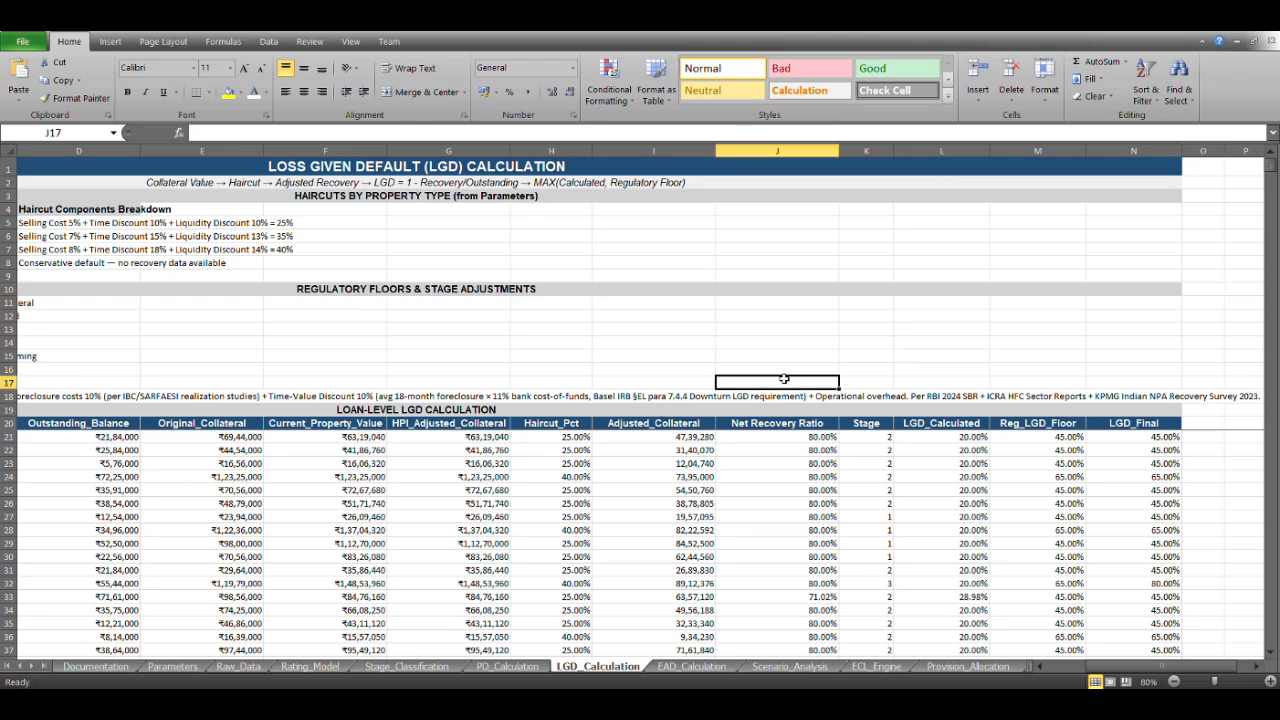
key(Home)
key(Right)
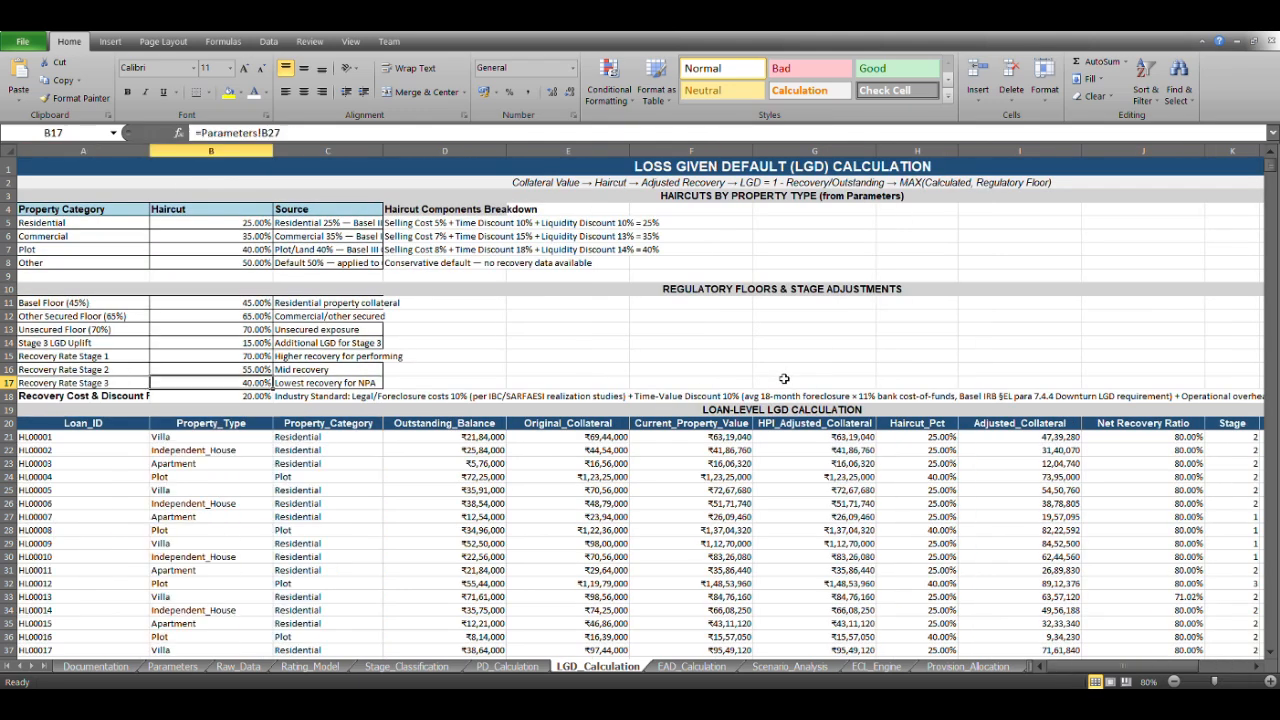
Step: Select cell D18 in the Recovery Cost & Discount row of the LGD sheet
key(Right)
key(Right)
key(Down)
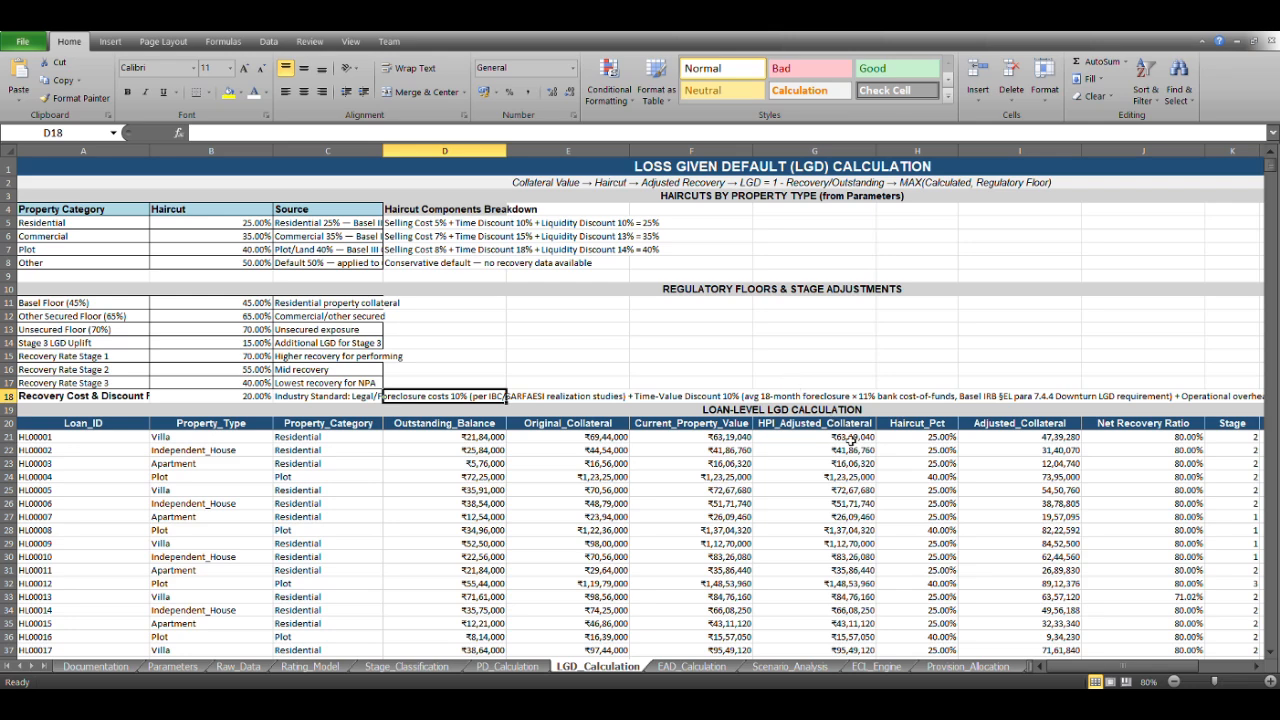
Step: Open the EAD_Calculation sheet and move across the loan-level headers in row 10 from Loan_ID to Current_Outstanding
click(685, 668)
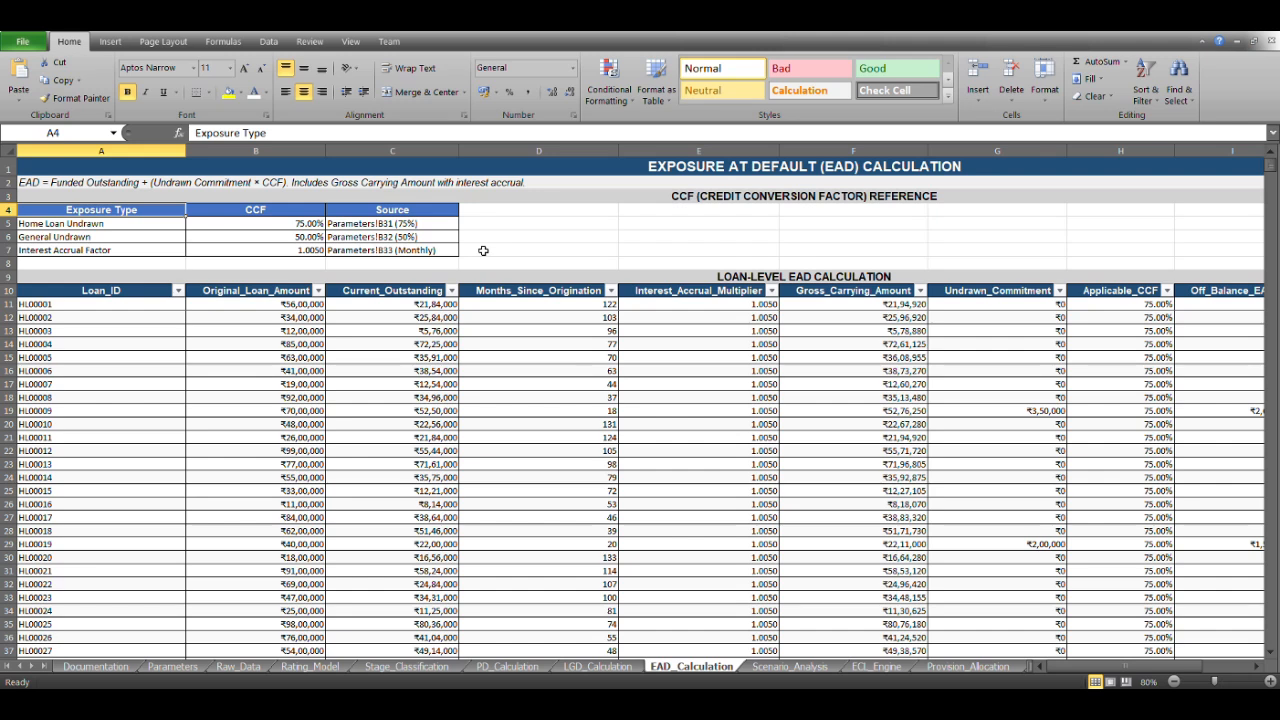
click(405, 306)
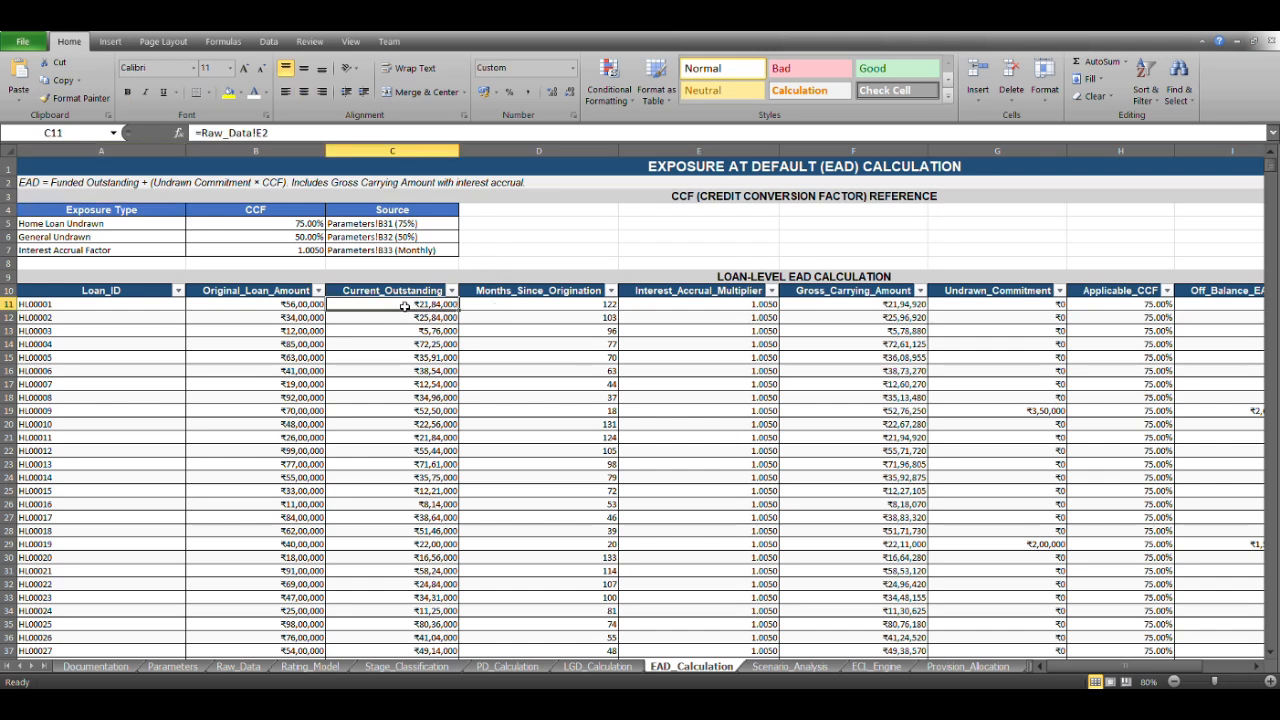
key(Left)
key(Left)
key(Up)
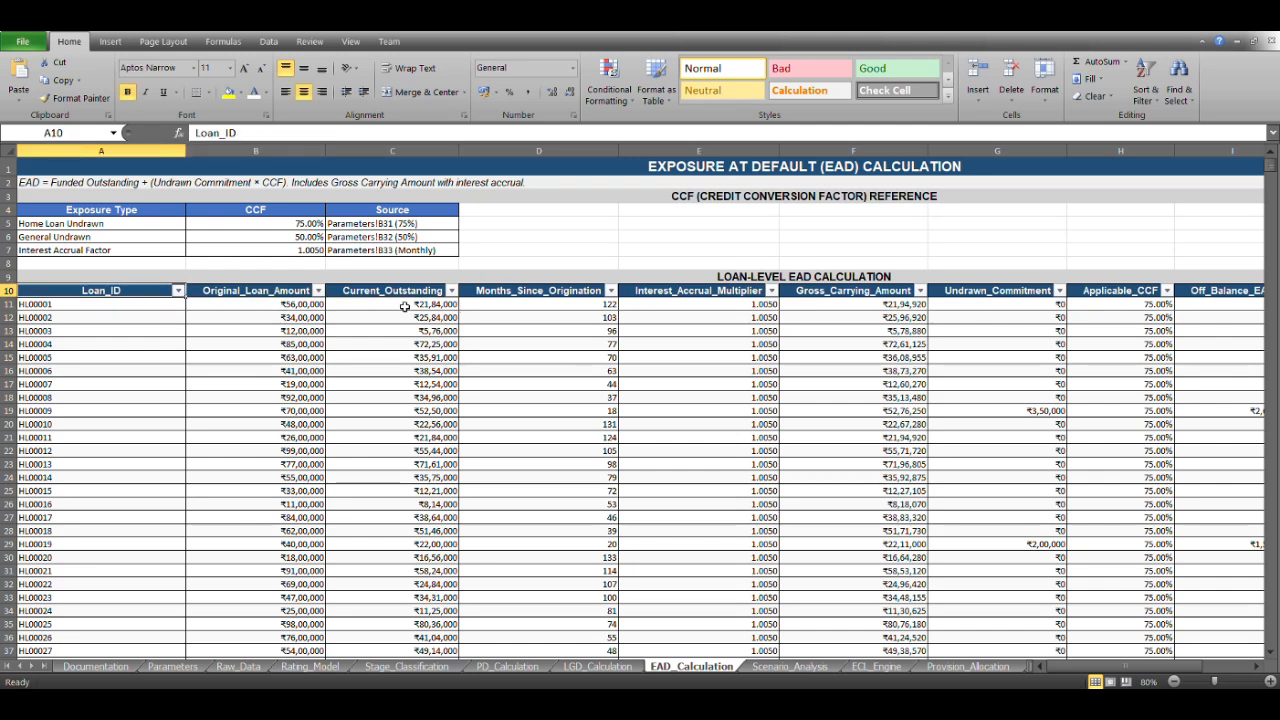
key(Right)
key(Right)
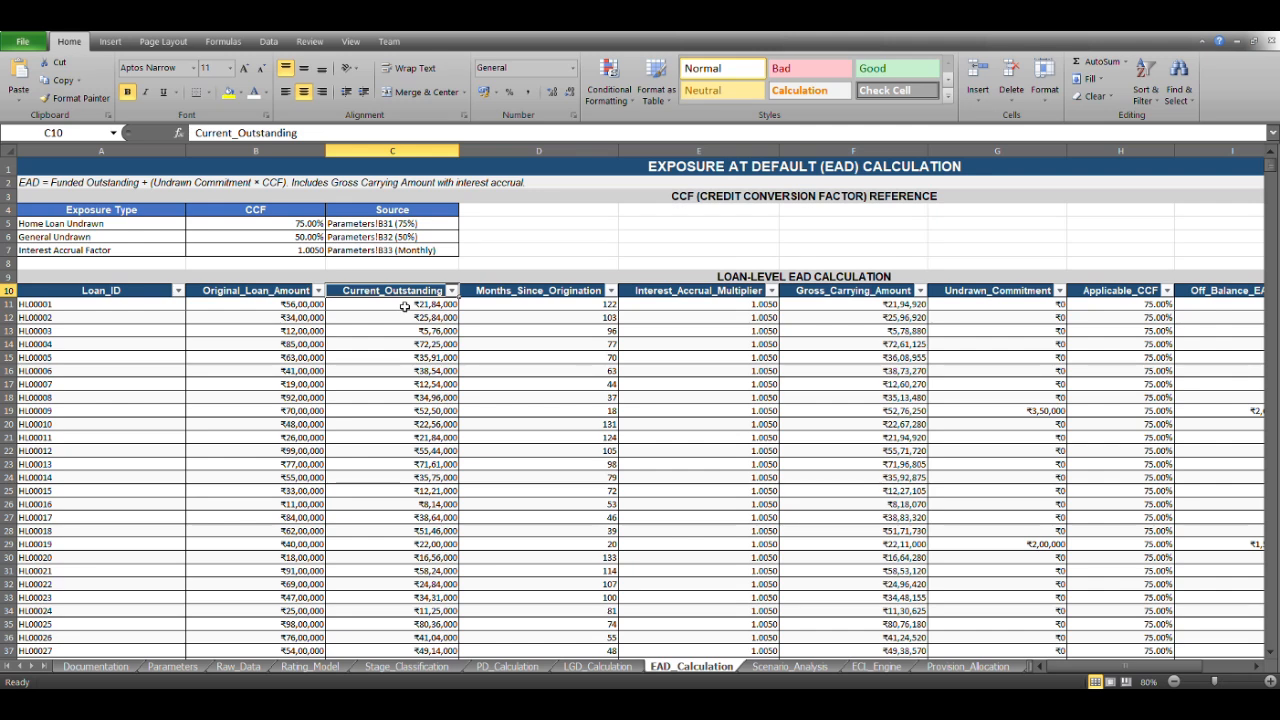
Step: Go from the Months_Since_Origination header to Interest_Accrual_Multiplier and inspect its formula in E11
click(568, 296)
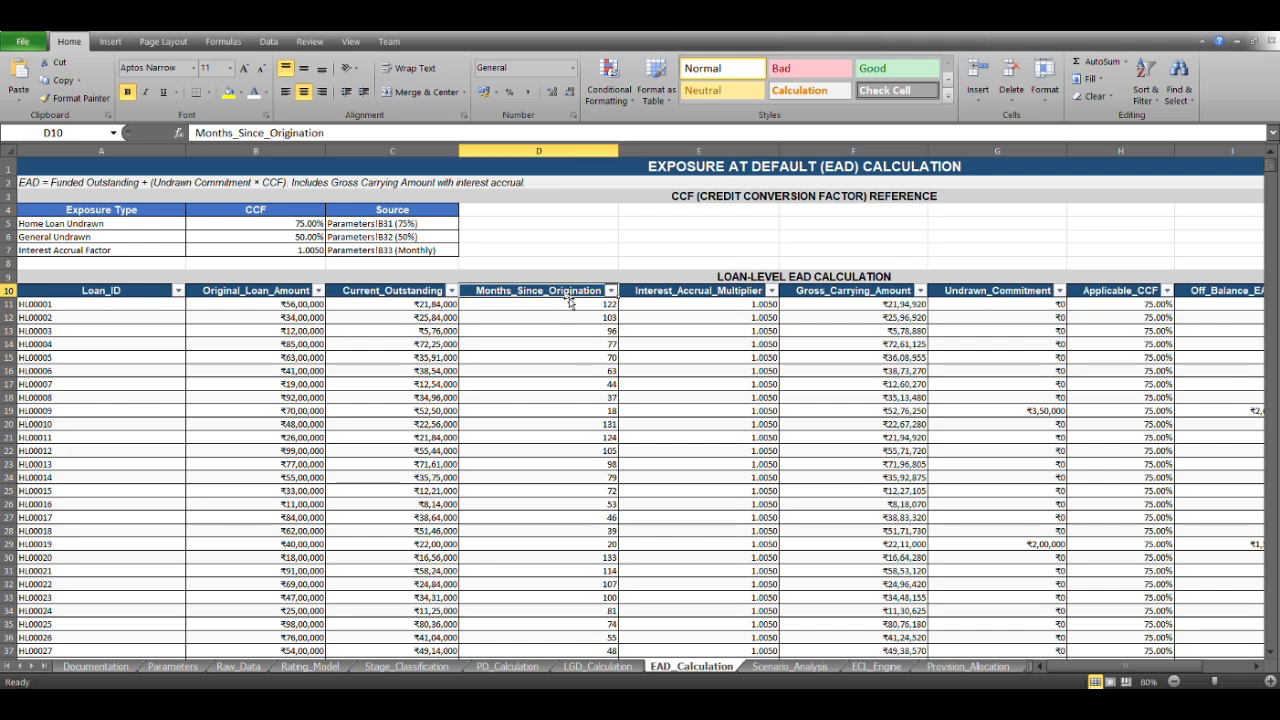
key(Right)
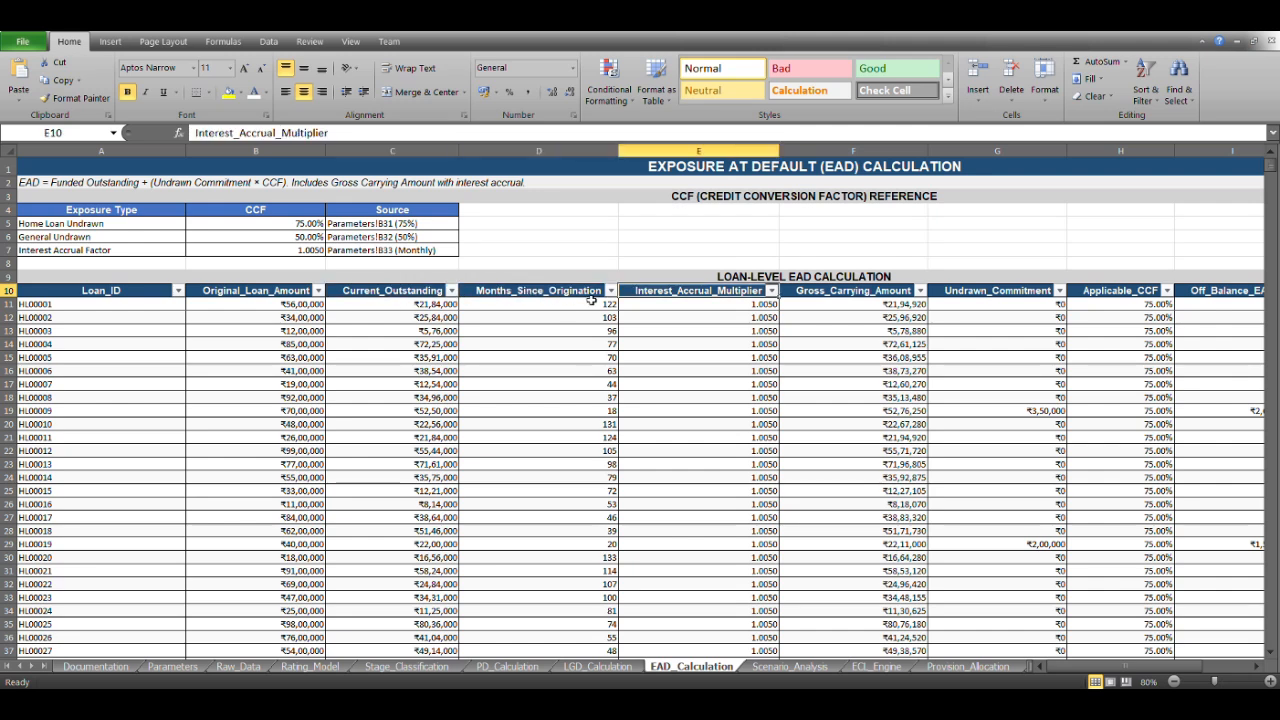
key(Down)
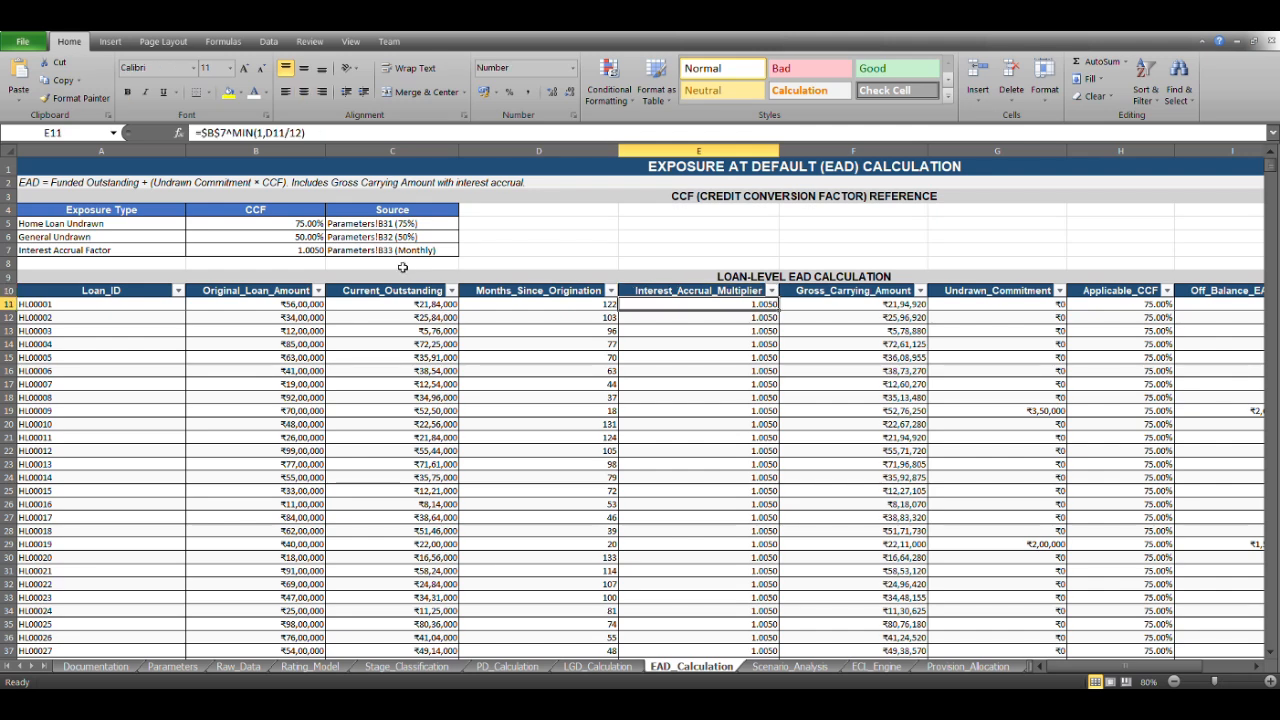
click(425, 132)
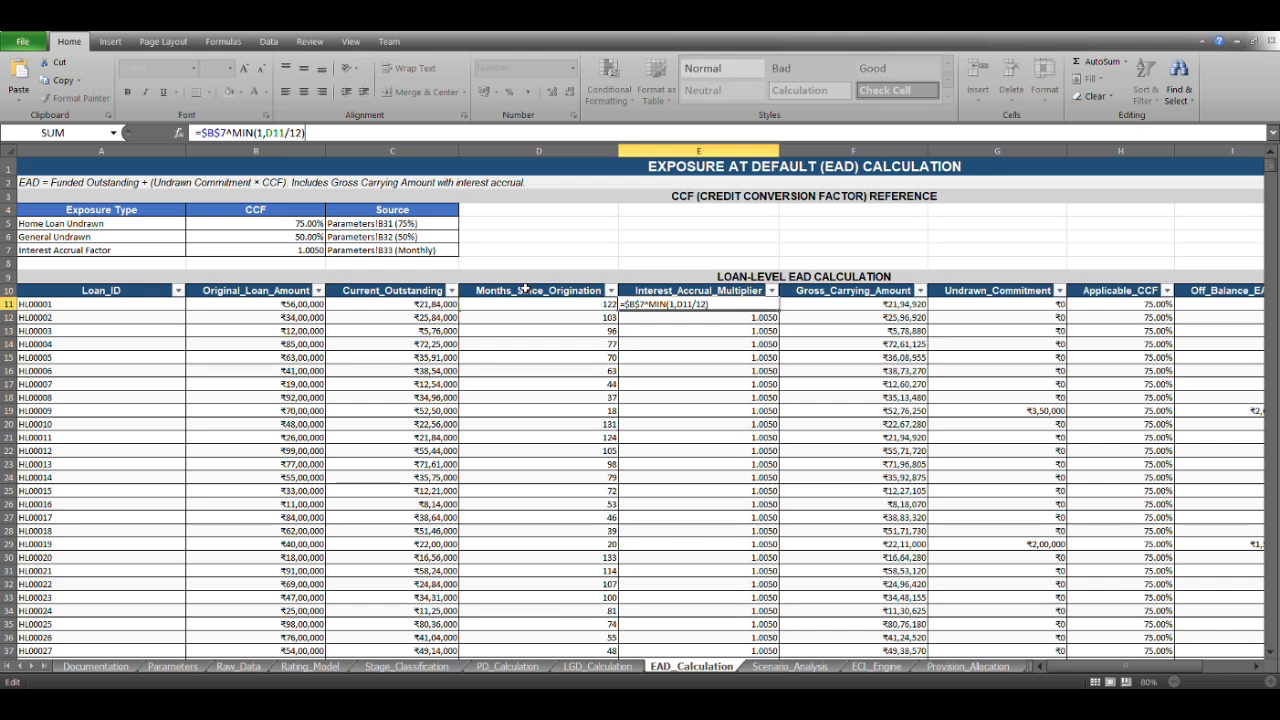
key(shift+Return)
Step: Move across the EAD headers in row 10 from Gross_Carrying_Amount to EAD_to_Outstanding_Ratio
key(Right)
key(Right)
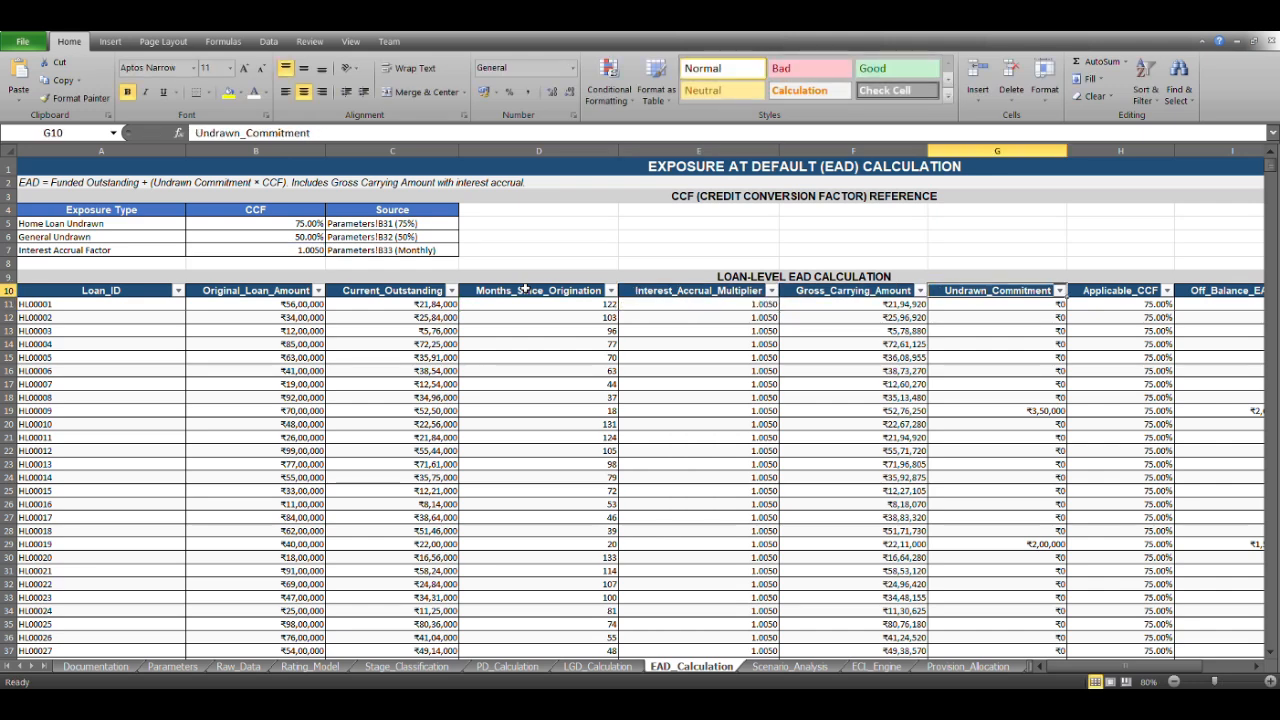
key(Right)
key(Right)
key(Left)
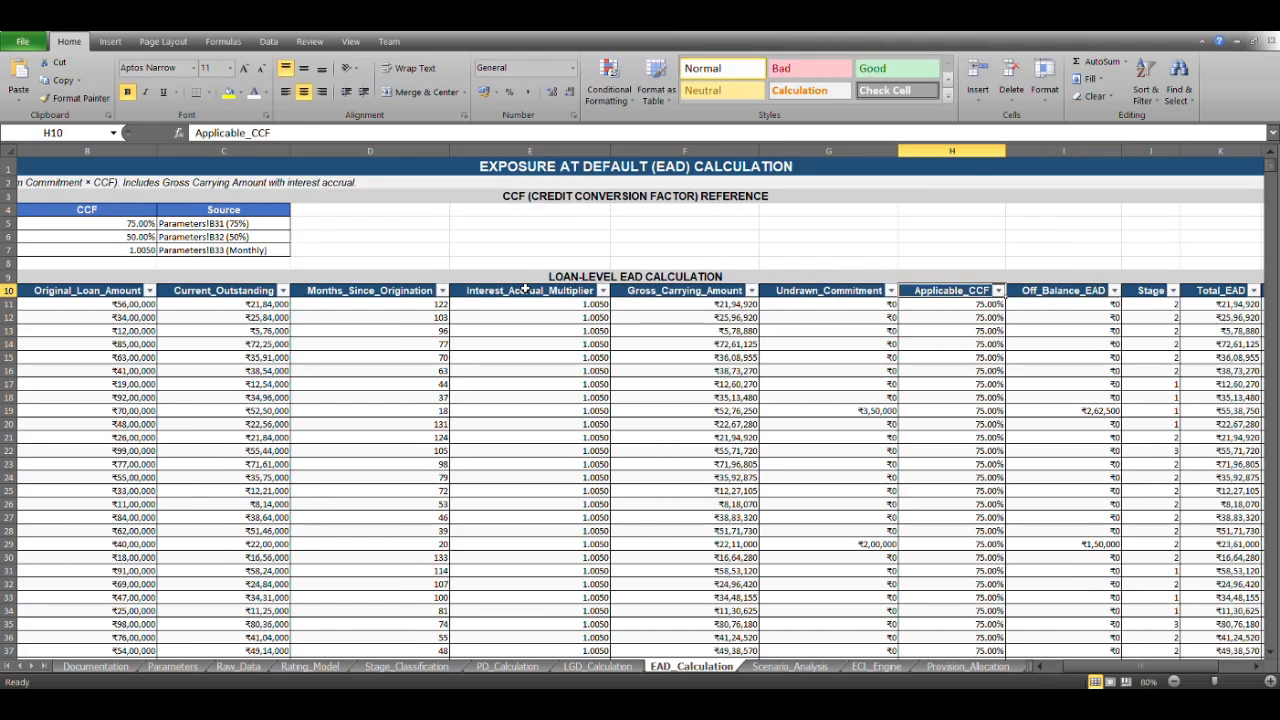
key(Left)
key(Right)
key(Right)
key(Right)
key(Right)
key(Right)
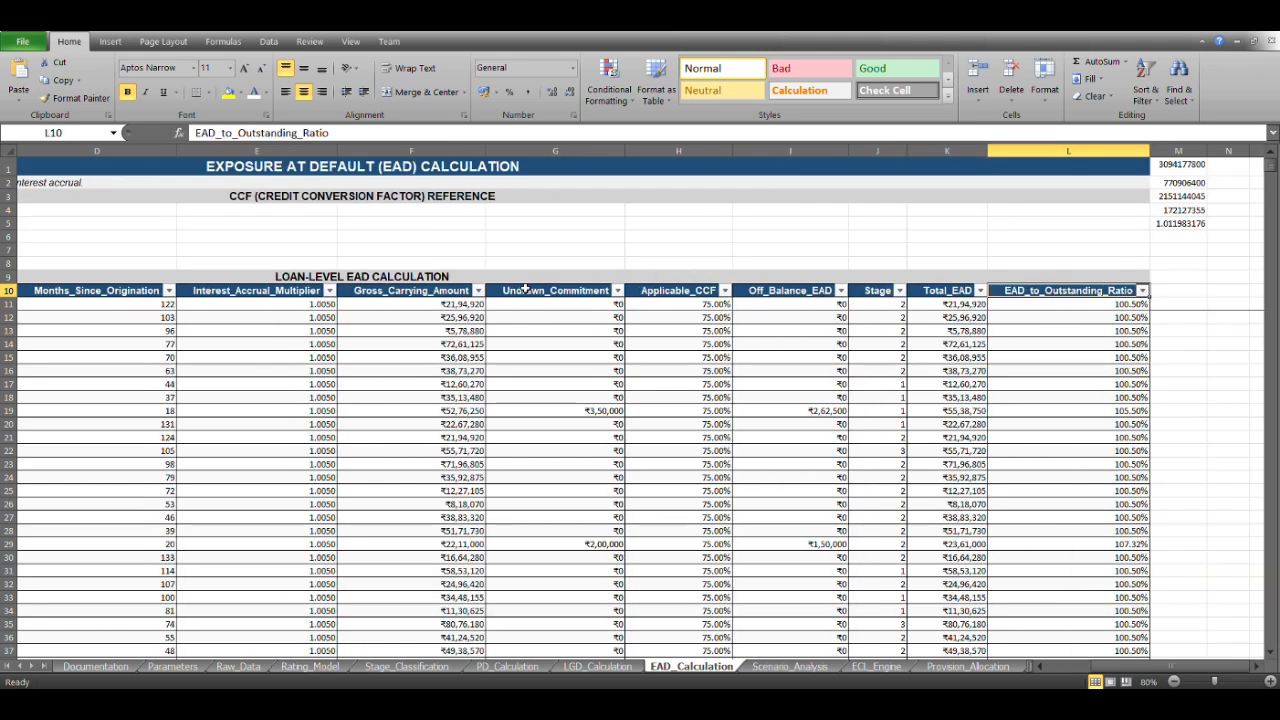
Step: Inspect the Total_EAD formula in K11 and select the whole column of values to check its sum, ending on the EAD_to_Outstanding_Ratio header
key(Left)
key(Left)
key(Left)
key(Right)
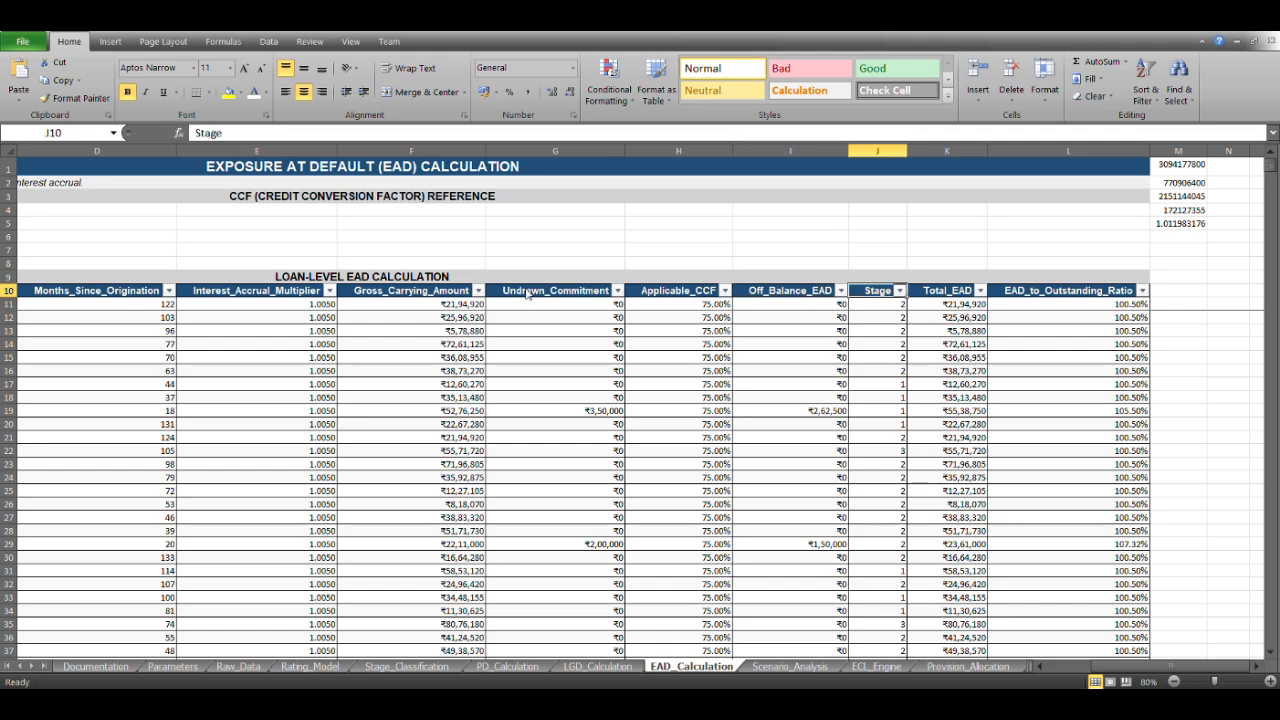
key(Right)
key(Down)
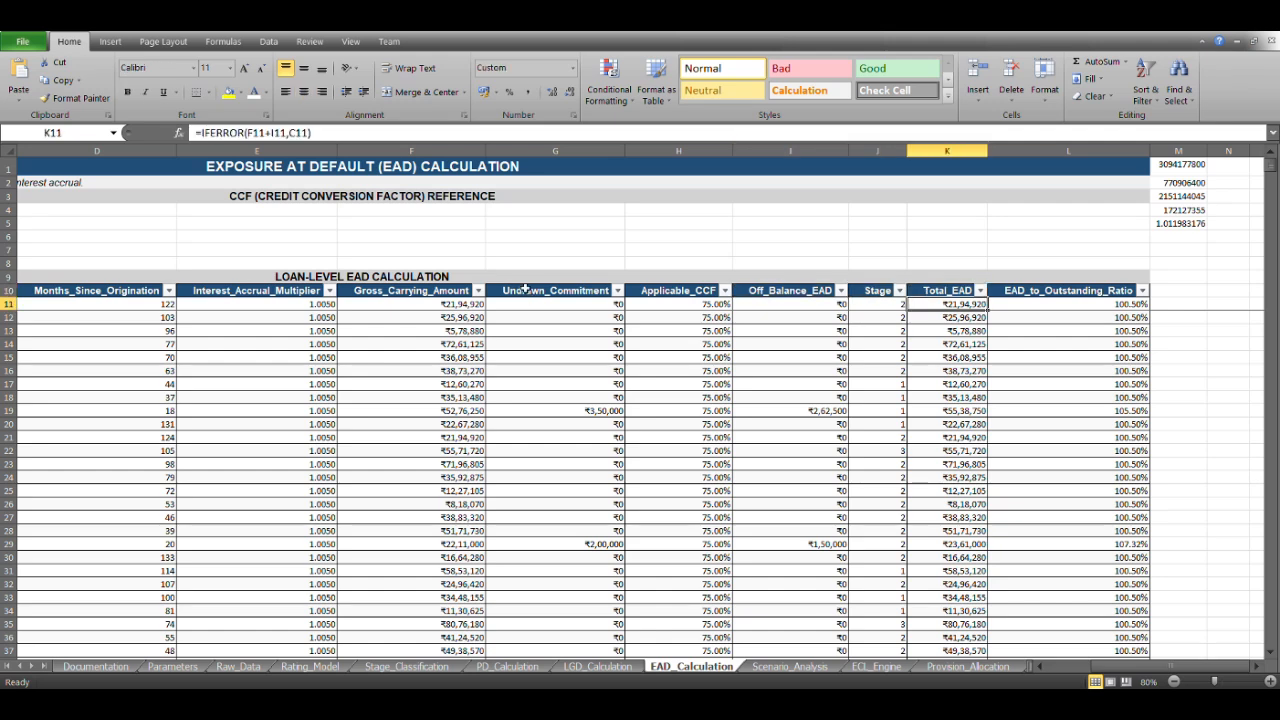
key(ctrl+shift+Down)
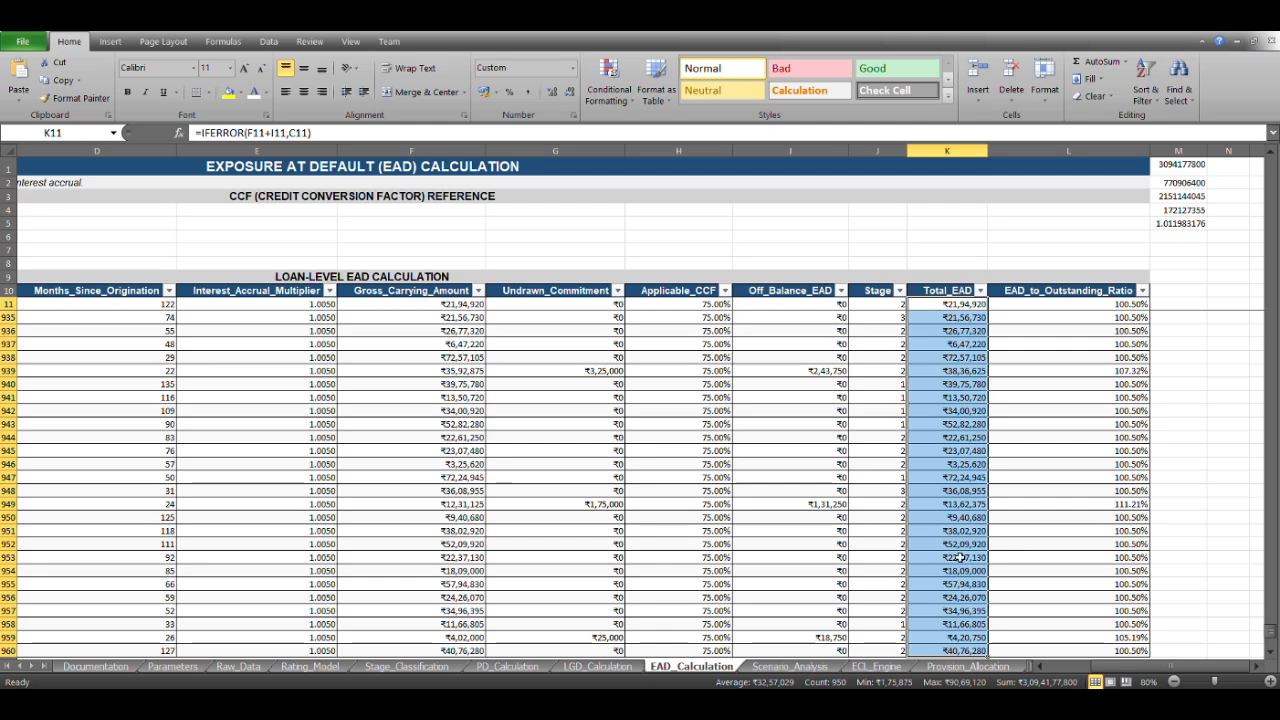
key(Up)
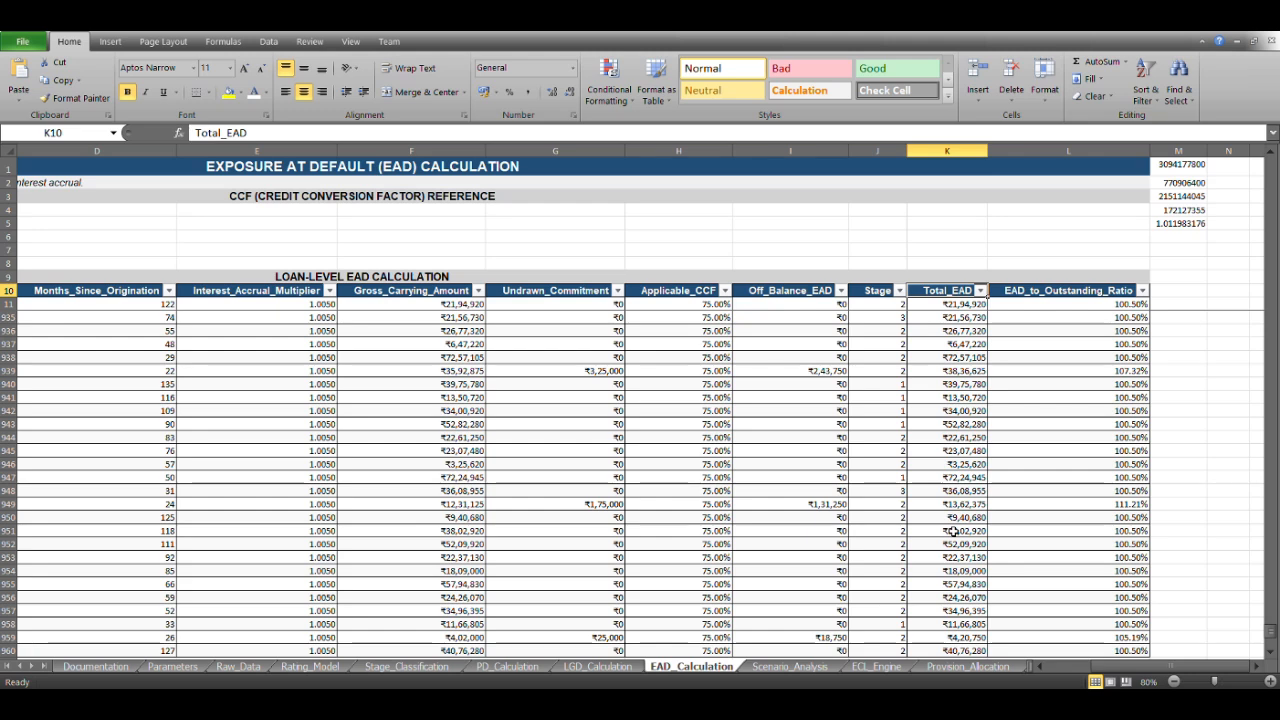
key(Right)
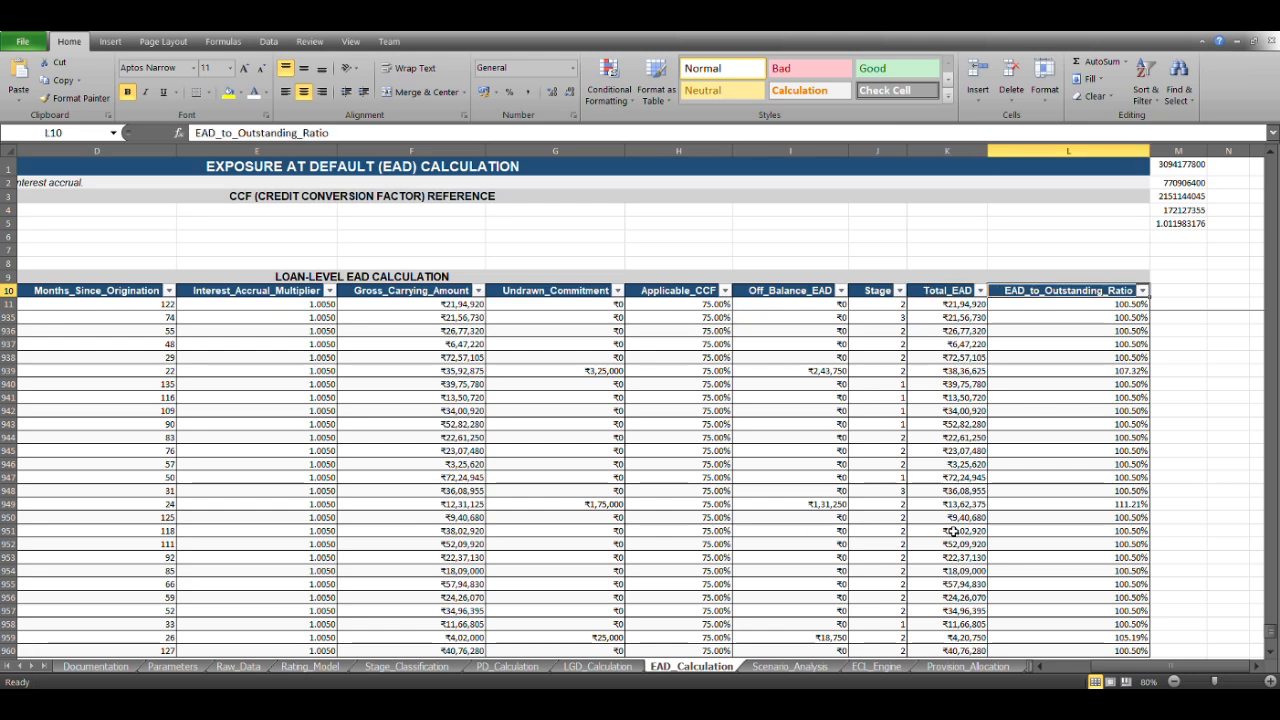
Step: Go to the EAD Summary by Stage table below the last loan
key(ctrl+Left)
key(ctrl+Down)
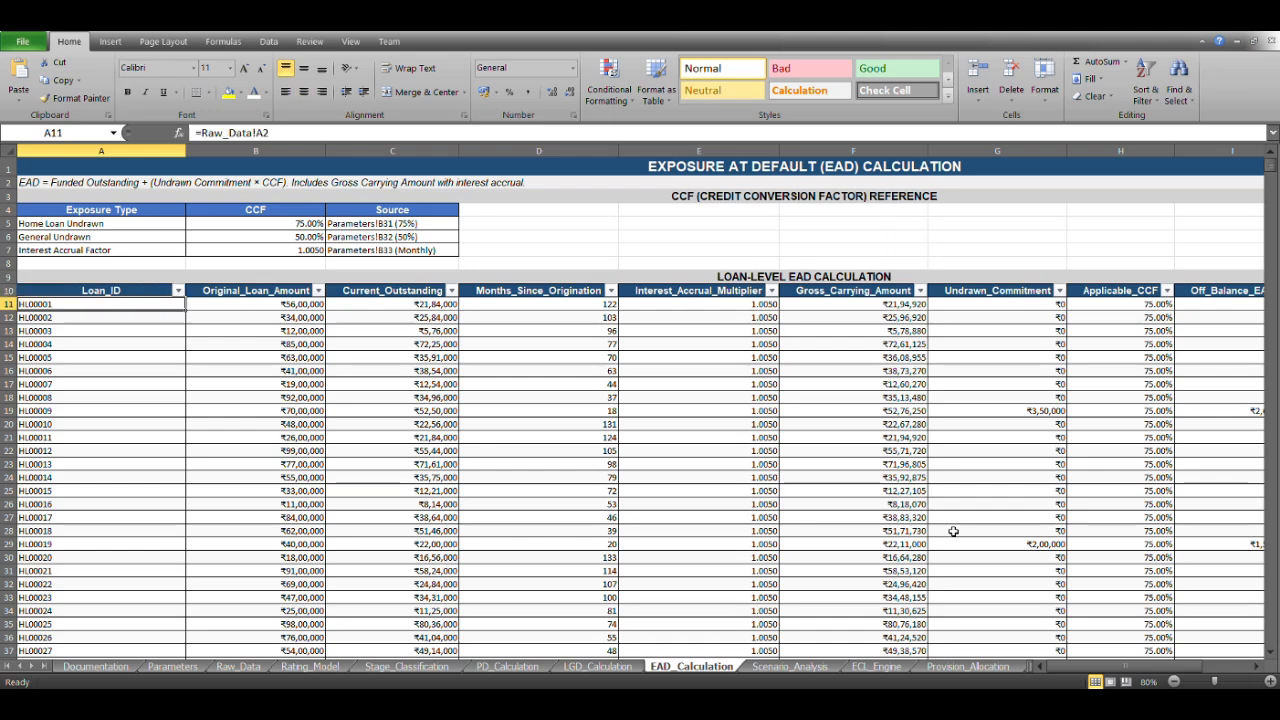
key(Down)
key(Down)
key(Down)
key(Down)
key(Down)
key(Down)
key(Down)
key(Down)
key(Down)
key(Down)
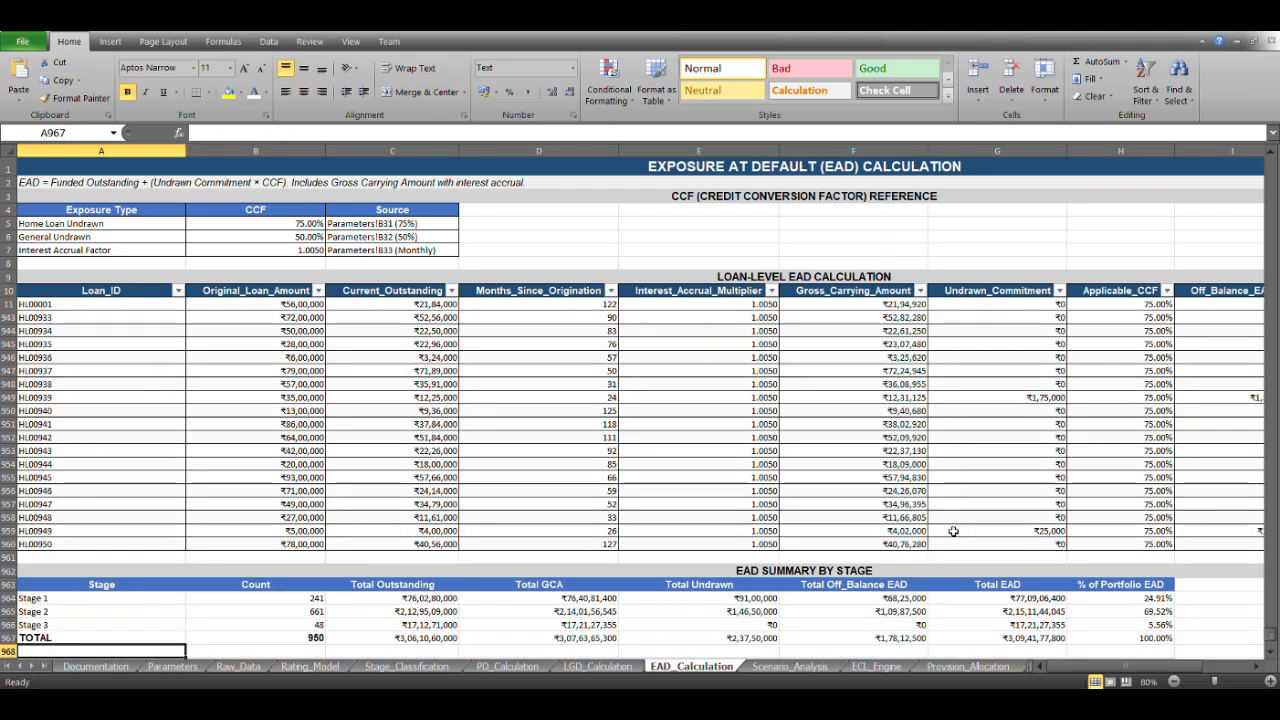
Step: Read the EAD Composition Analysis and inspect the Total Off-Balance EAD formula in B973
key(Down)
key(Down)
key(Down)
key(Down)
key(Down)
key(Down)
key(Down)
key(Down)
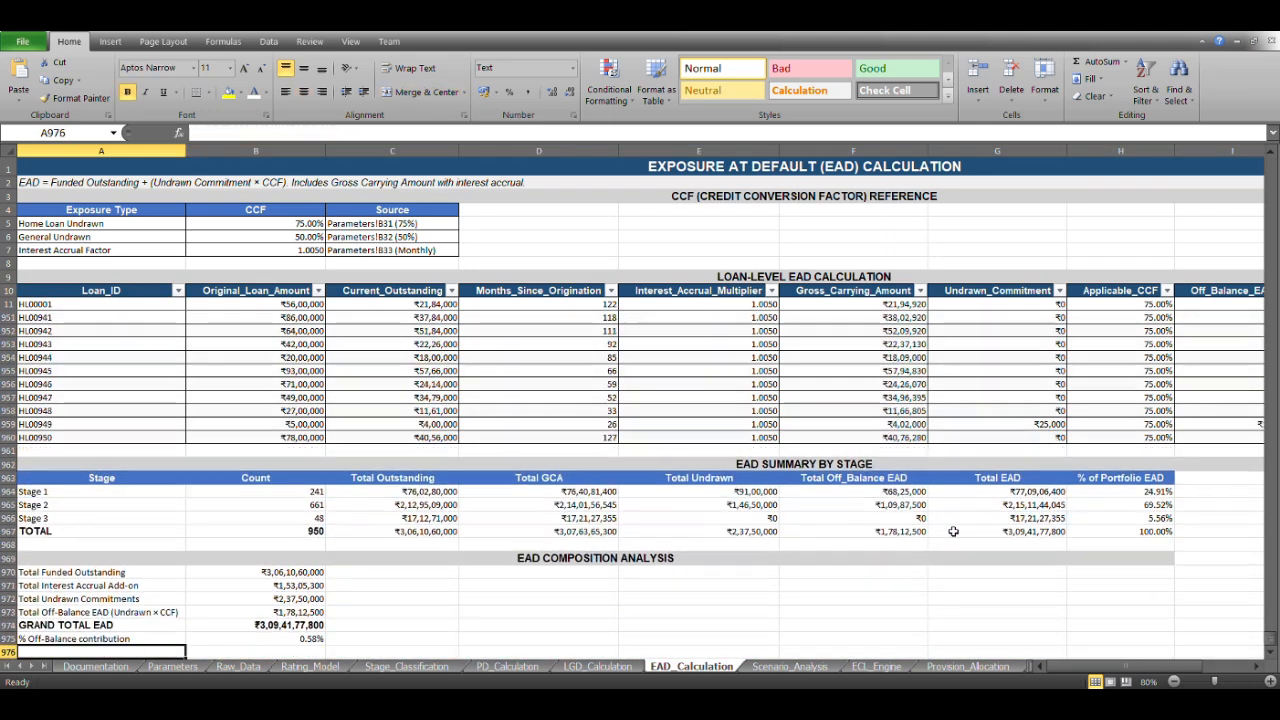
key(Down)
key(Down)
key(Down)
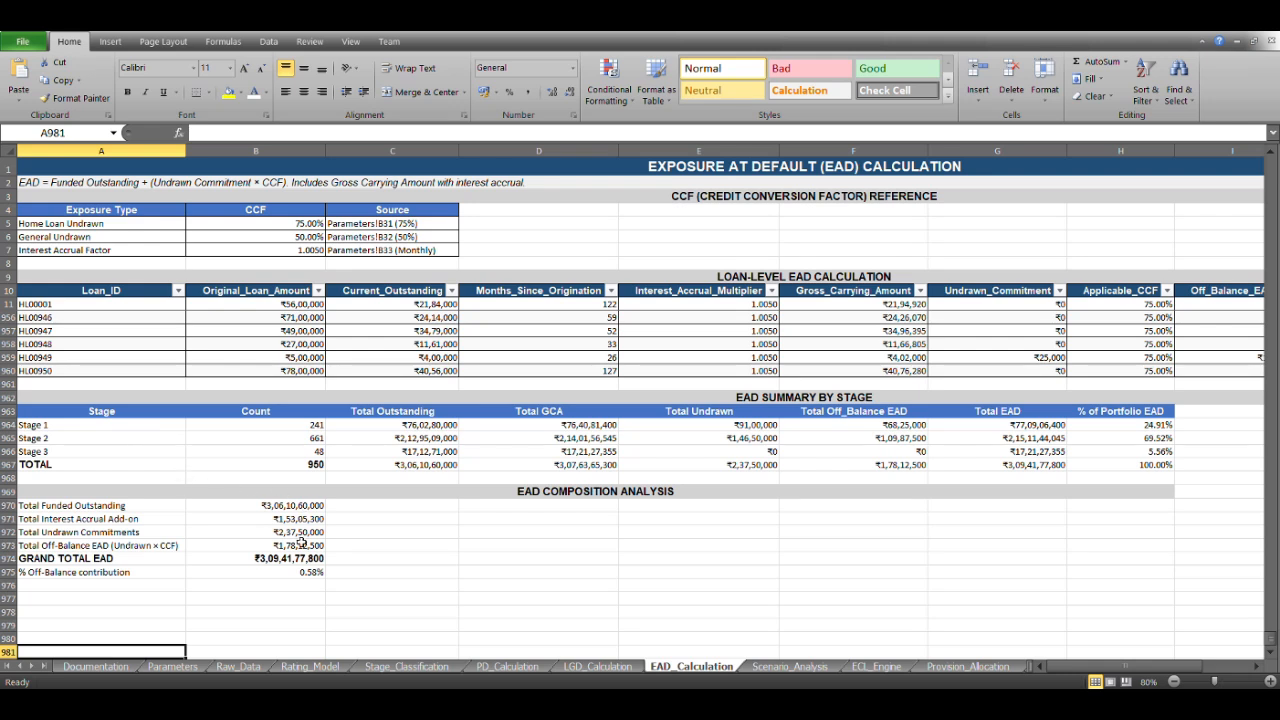
click(296, 545)
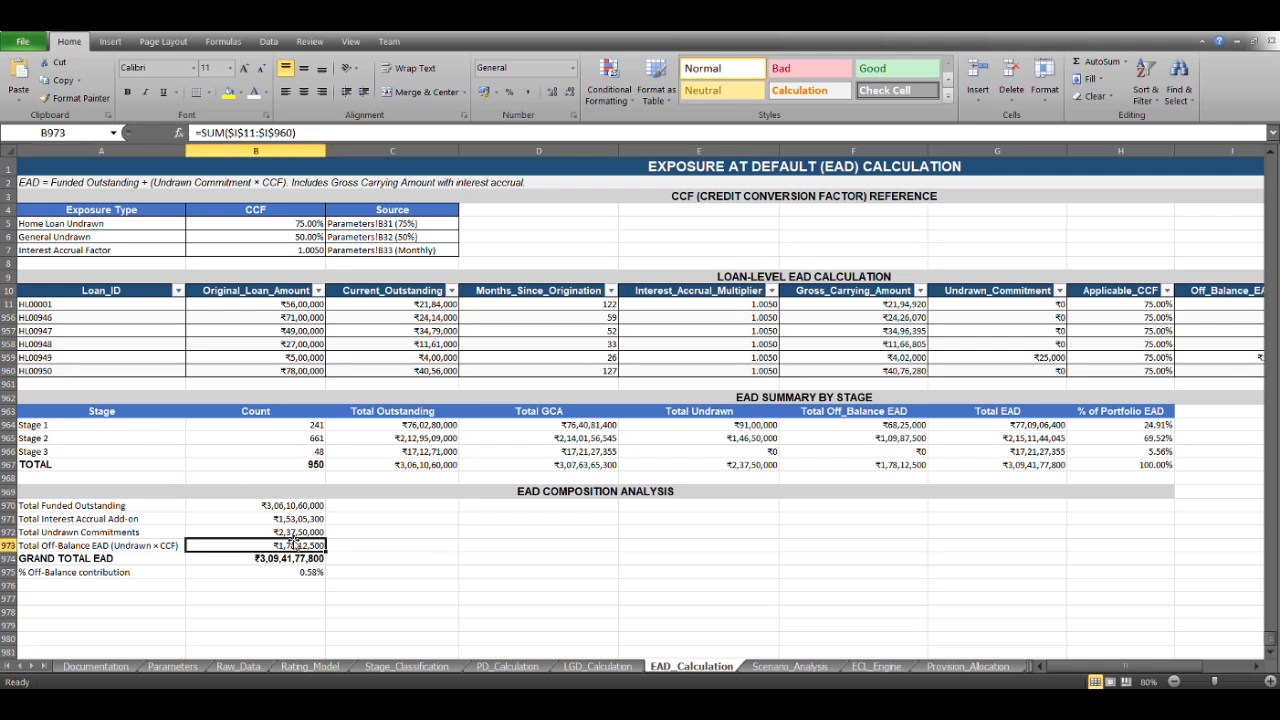
Step: Leave the EAD summaries, go back up the loan list and select D7 beside the Interest Accrual Factor source
key(ctrl+Up)
key(ctrl+Up)
key(ctrl+Up)
key(ctrl+Up)
scroll(293, 541, up, 20)
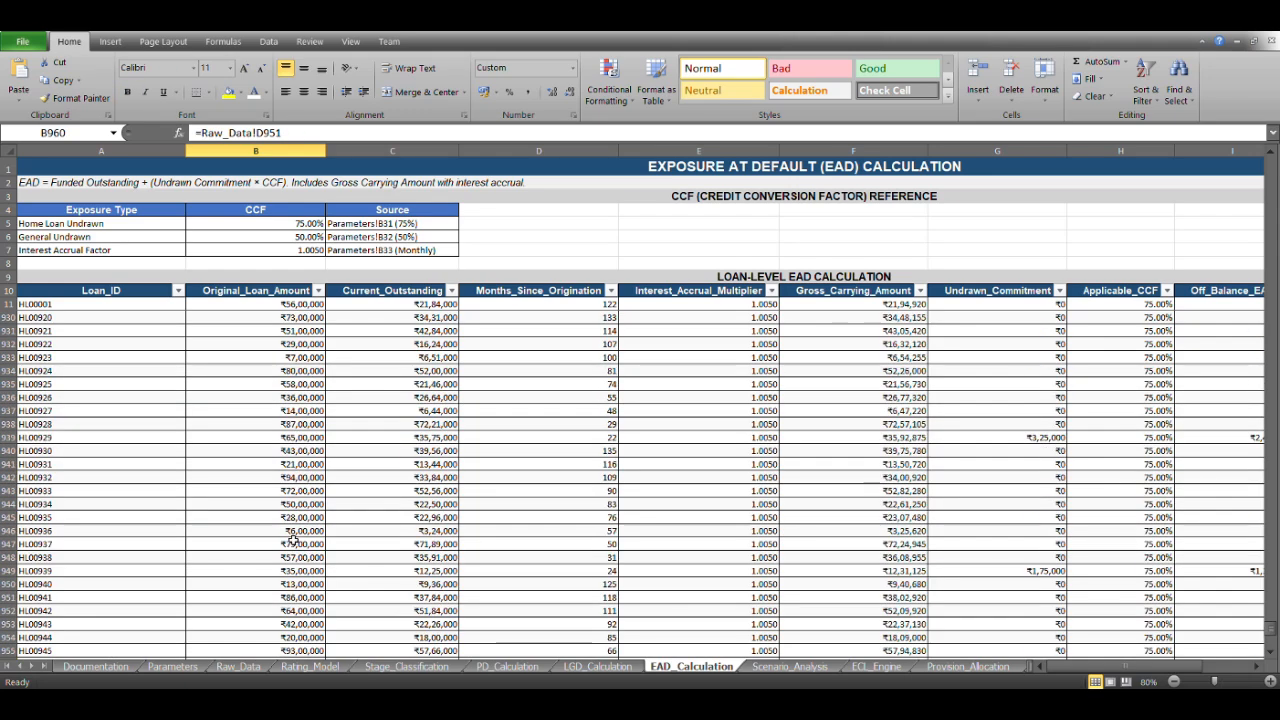
scroll(293, 541, up, 11)
click(478, 250)
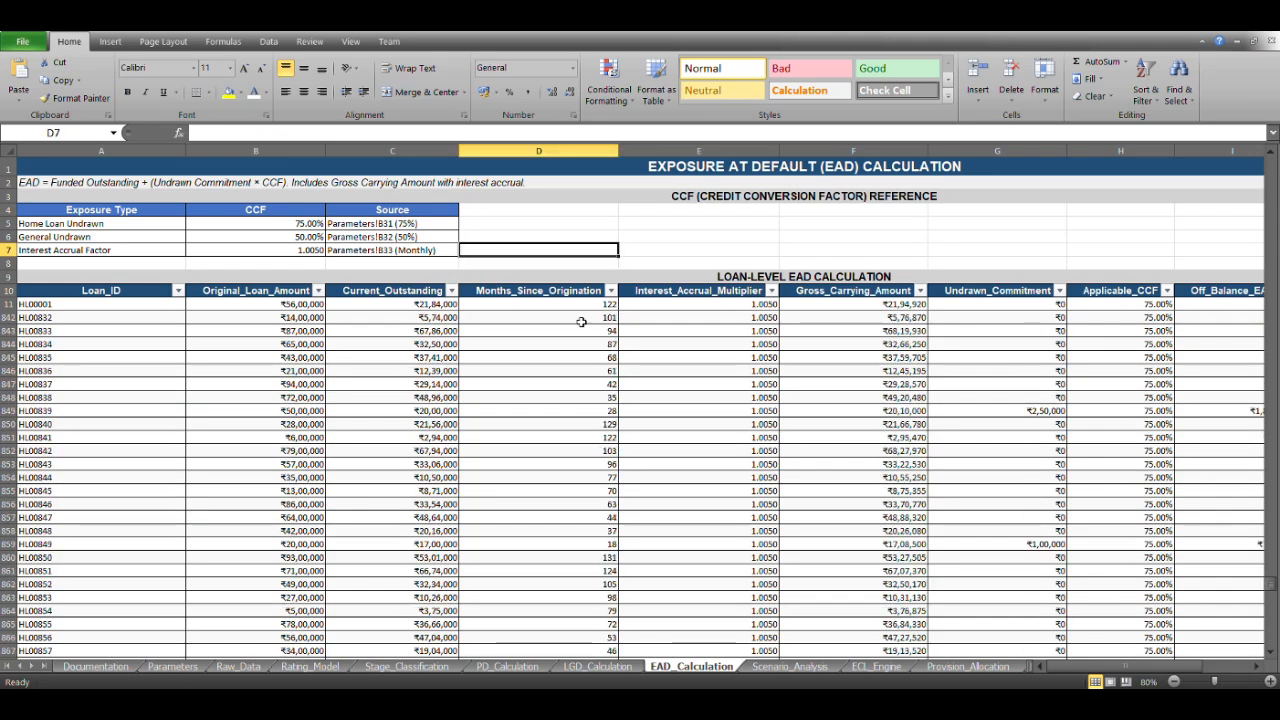
Step: Open the Scenario_Analysis sheet and inspect the first loan's Base_PD formula in C29
click(790, 666)
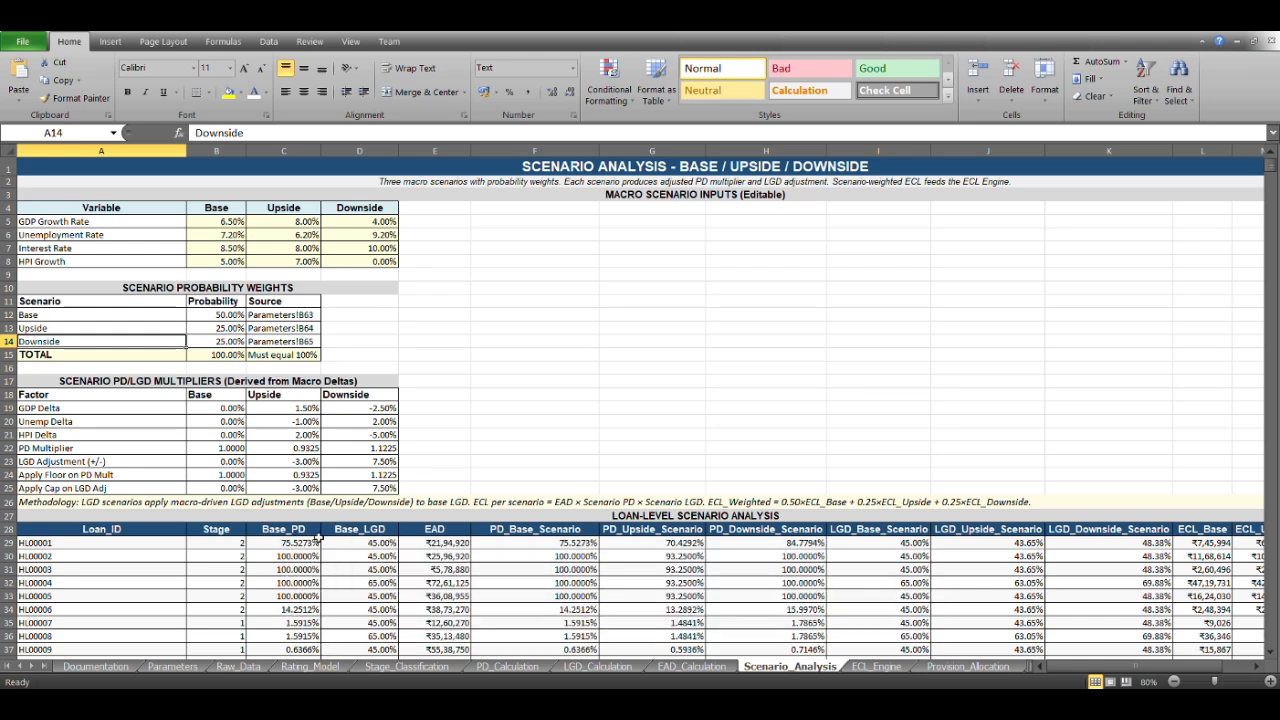
click(307, 541)
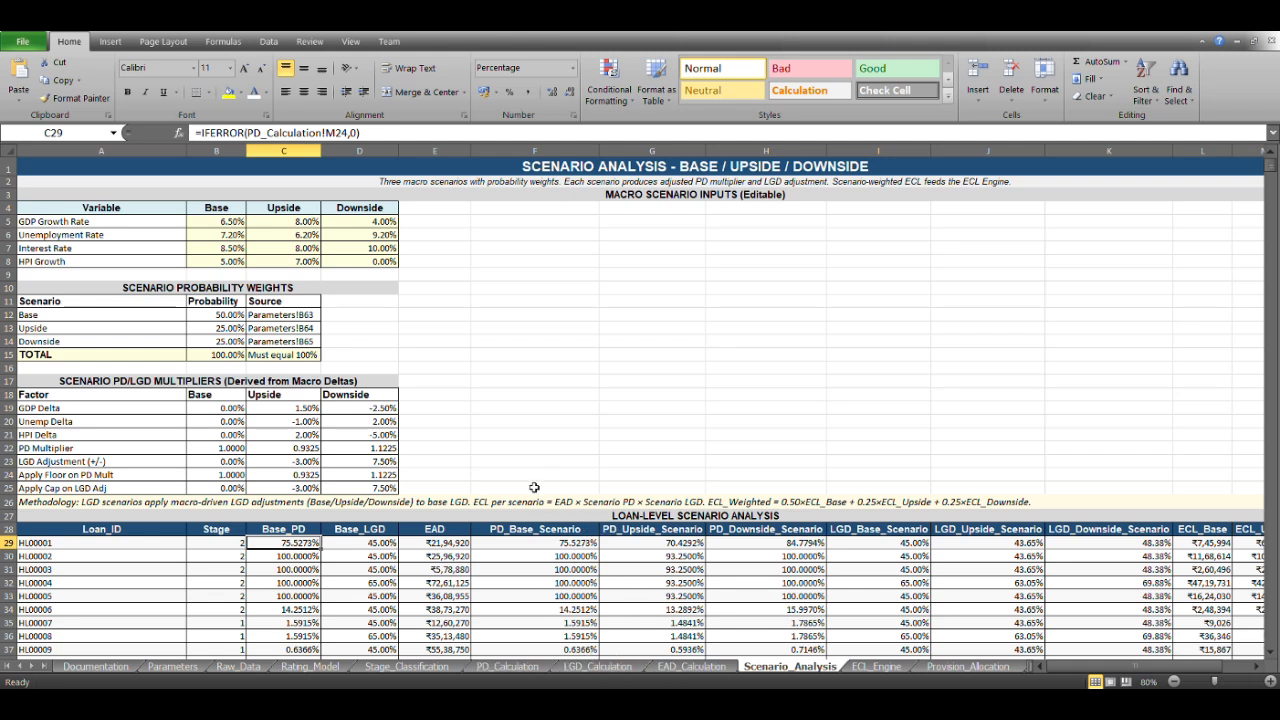
Step: Move across the PD and LGD scenario headers in row 28 from PD_Base_Scenario to ECL_Base and back
click(567, 529)
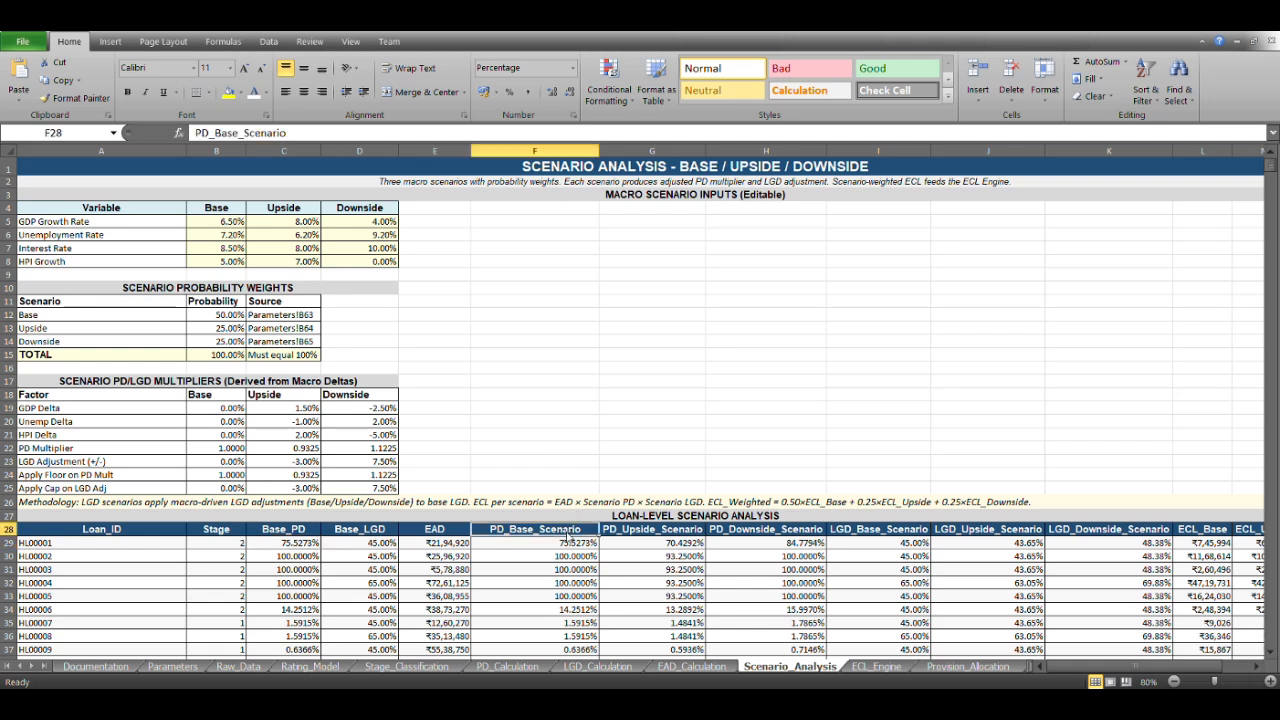
key(Right)
key(Right)
key(Right)
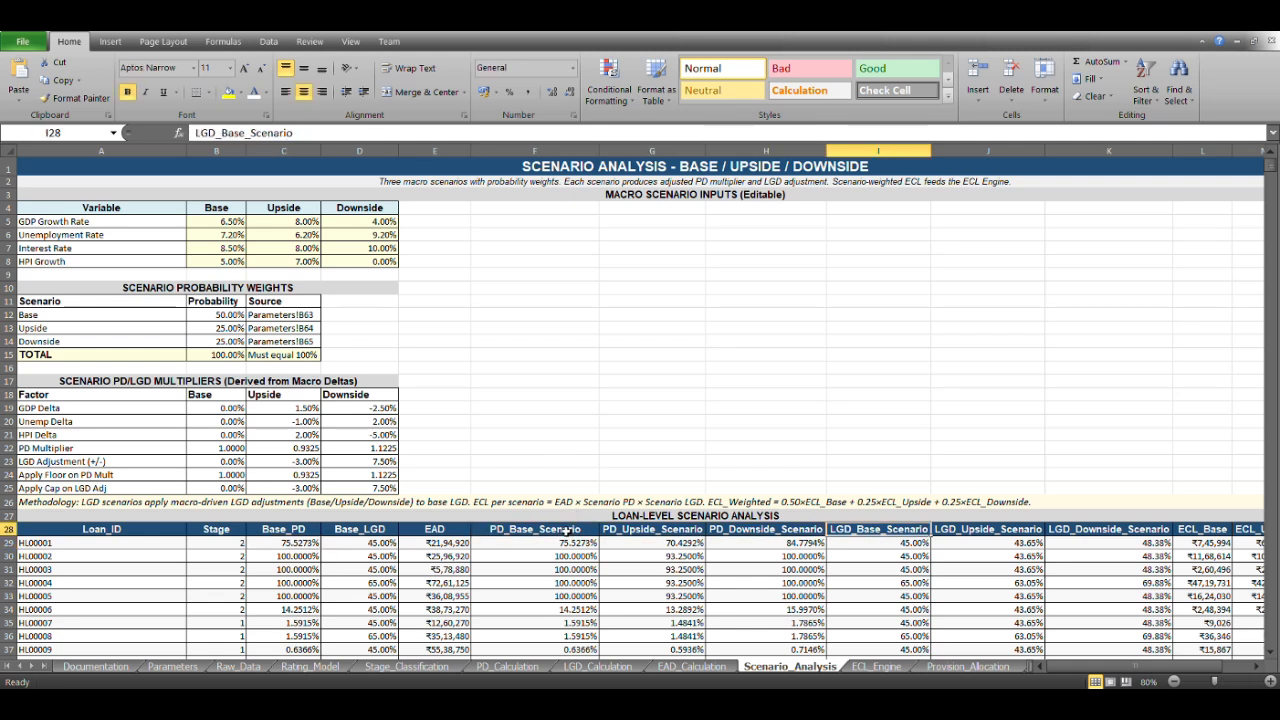
key(Right)
key(Right)
key(Right)
key(Left)
key(Left)
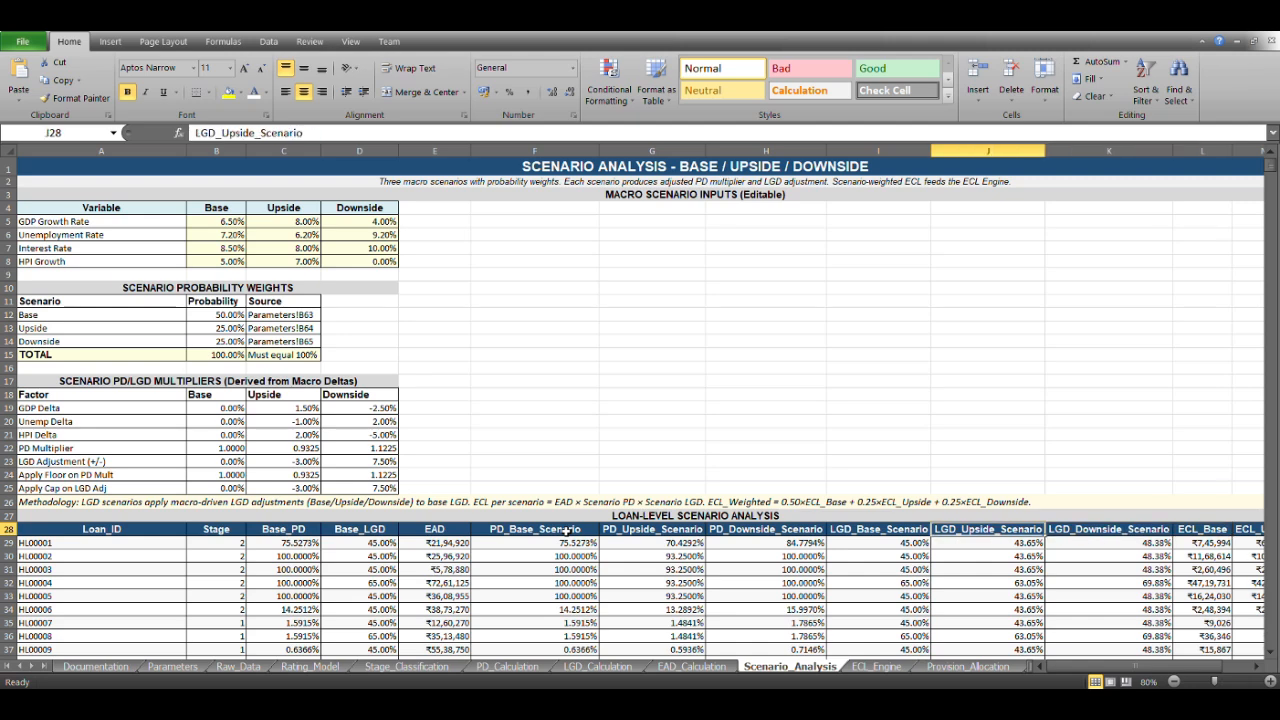
key(Left)
key(Left)
key(Left)
key(Left)
Step: Move along row 28 through the ECL_Base, ECL_Upside and ECL_Downside headers to ECL_Weighted
key(Right)
key(Right)
key(Right)
key(Right)
key(Right)
key(Right)
key(Right)
key(Left)
key(Right)
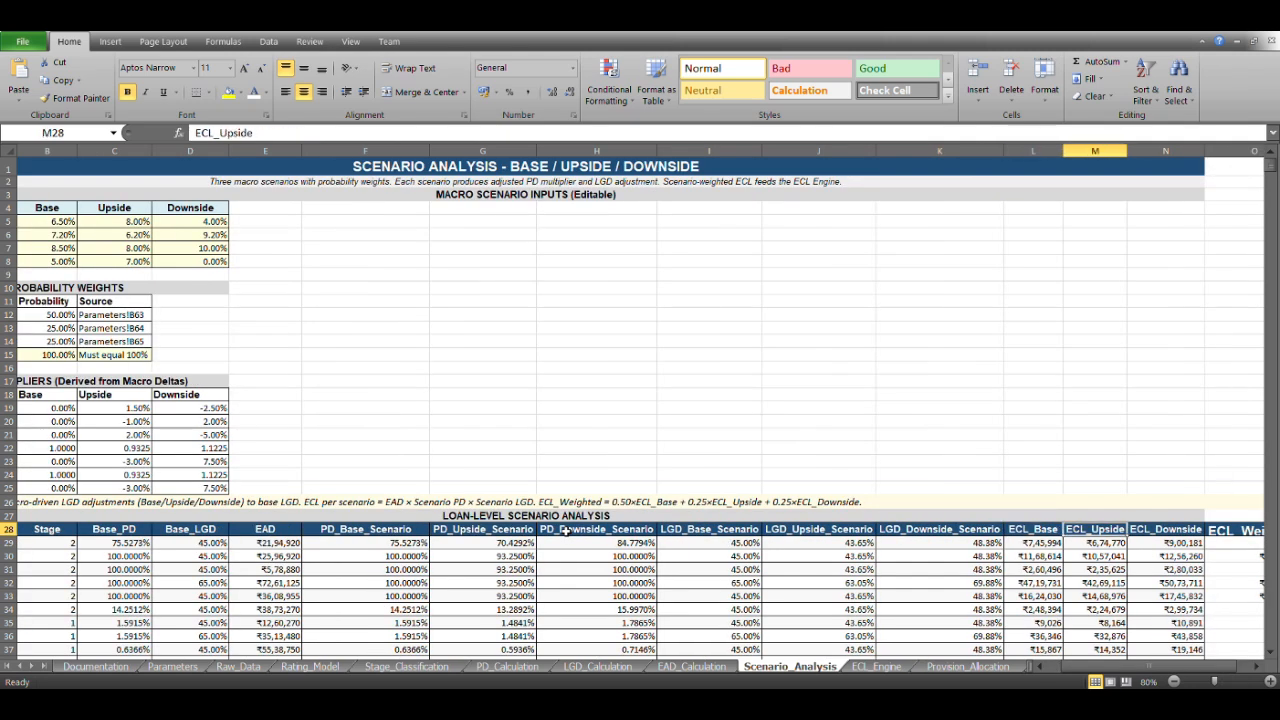
key(Right)
key(Right)
key(Left)
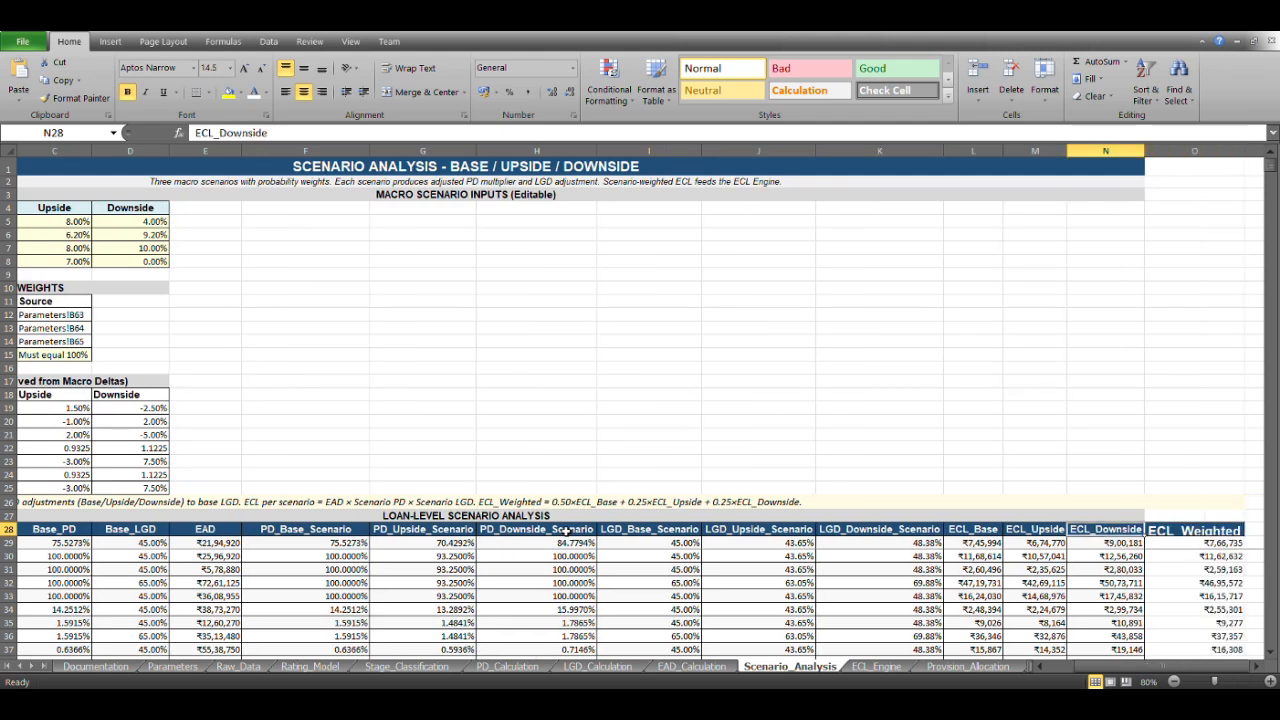
key(Left)
key(Left)
key(Right)
key(Right)
key(Right)
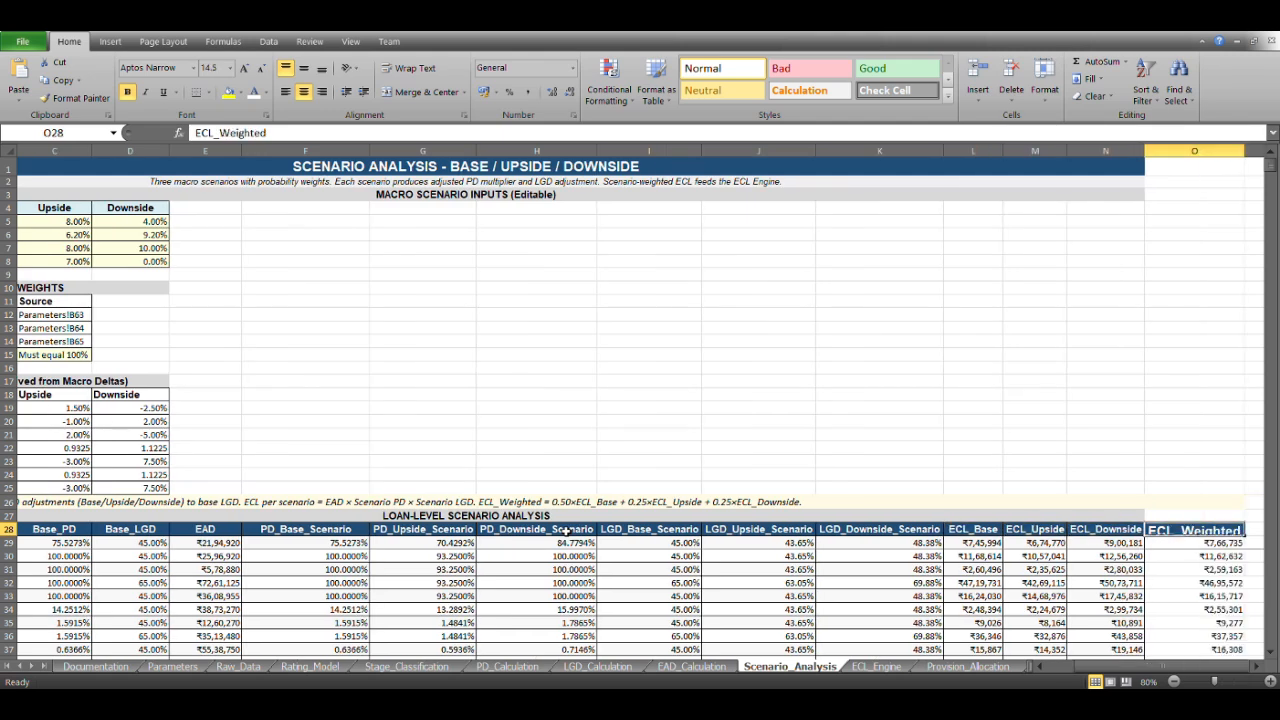
Step: Trace the ECL_Weighted formula in O29 to the scenario probability weights, and inspect the ECL_Downside formula in N29
key(Down)
click(459, 133)
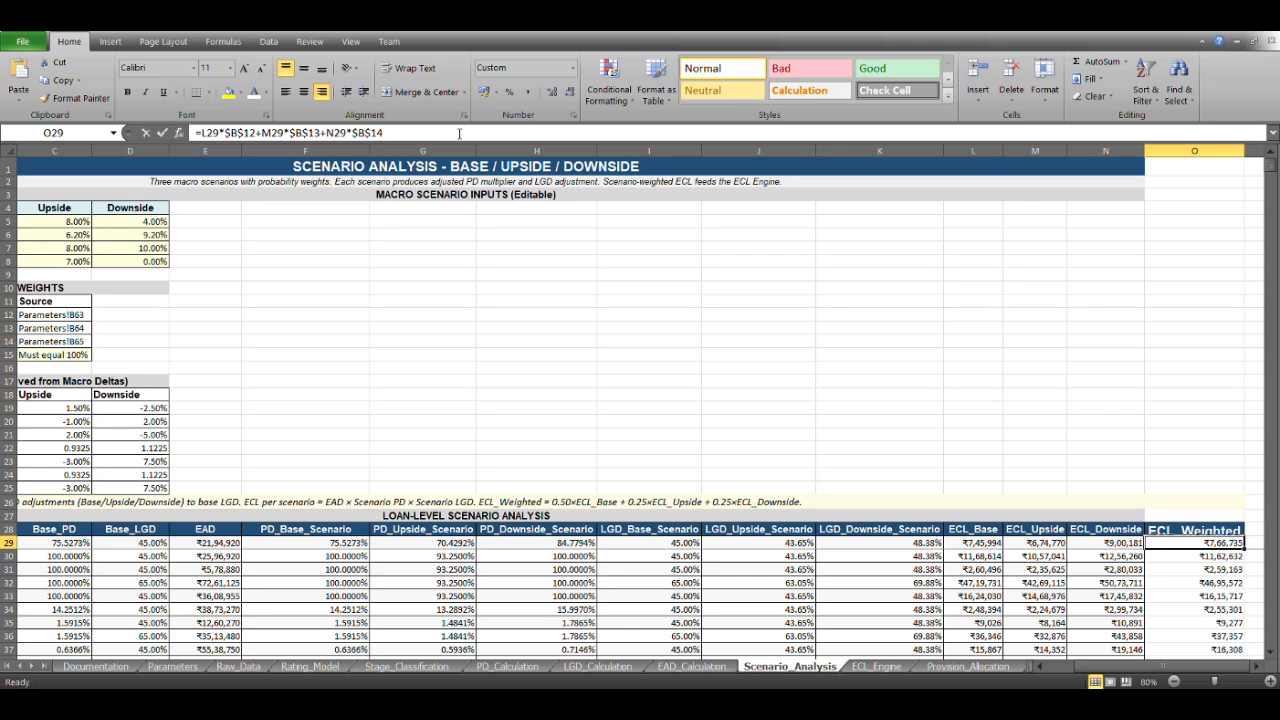
scroll(440, 372, left, 2)
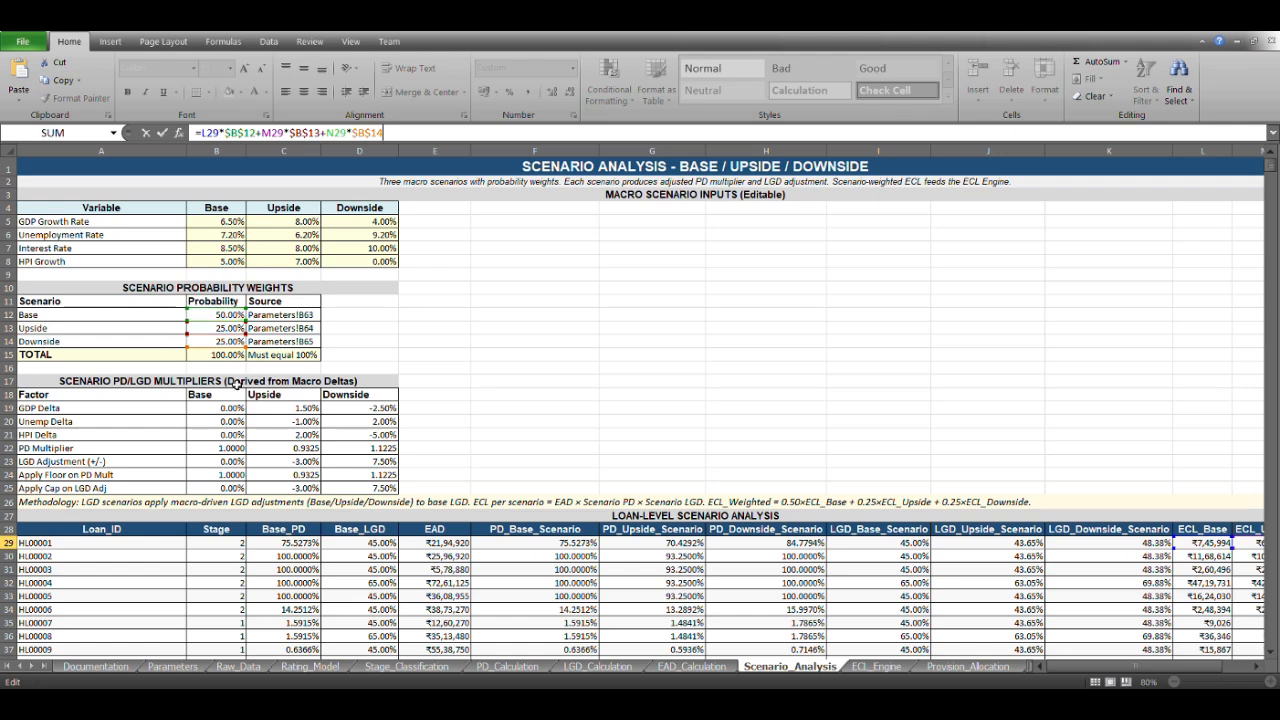
key(Escape)
key(Left)
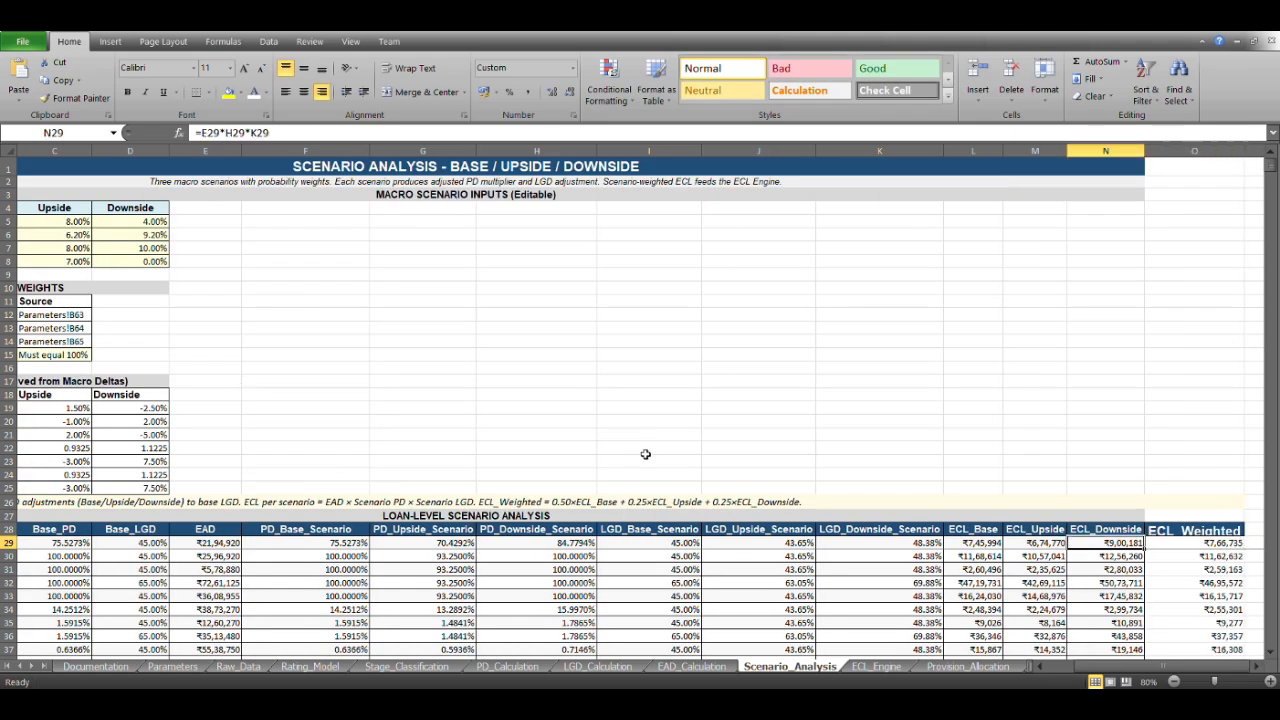
Step: Inspect the first loan's formulas in row 29, covering LGD_Downside_Scenario in K29 and ECL_Base in L29
key(Left)
key(Left)
key(Left)
key(Left)
key(Left)
key(Right)
key(Right)
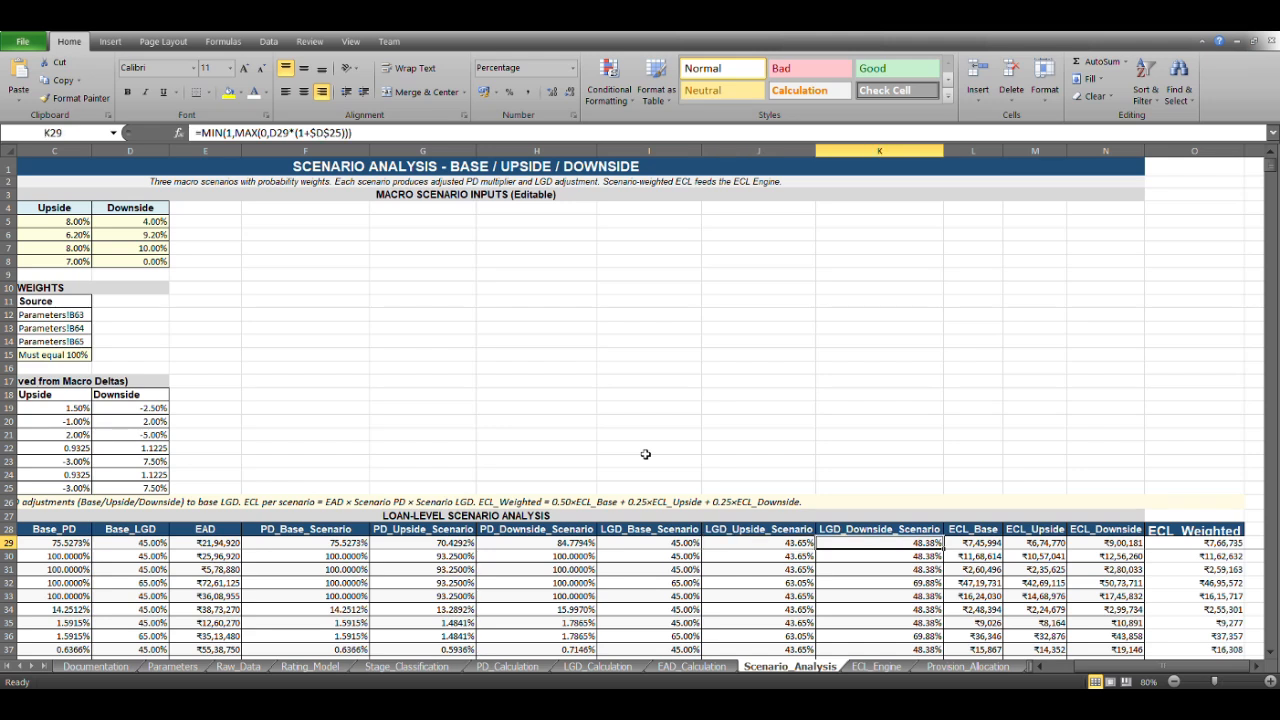
key(Right)
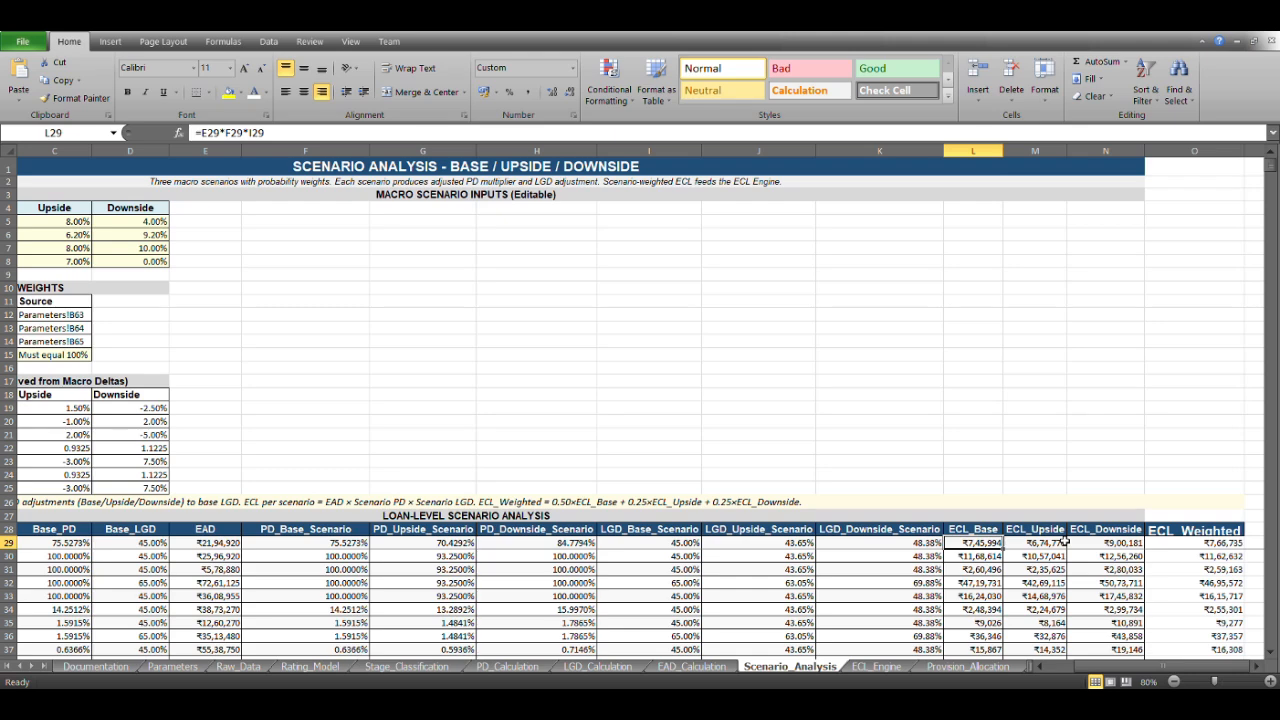
Step: Jump to the end of the loan-level table from the ECL_Base column, and return to its first loan rows in column A
key(ctrl+shift+Down)
key(Left)
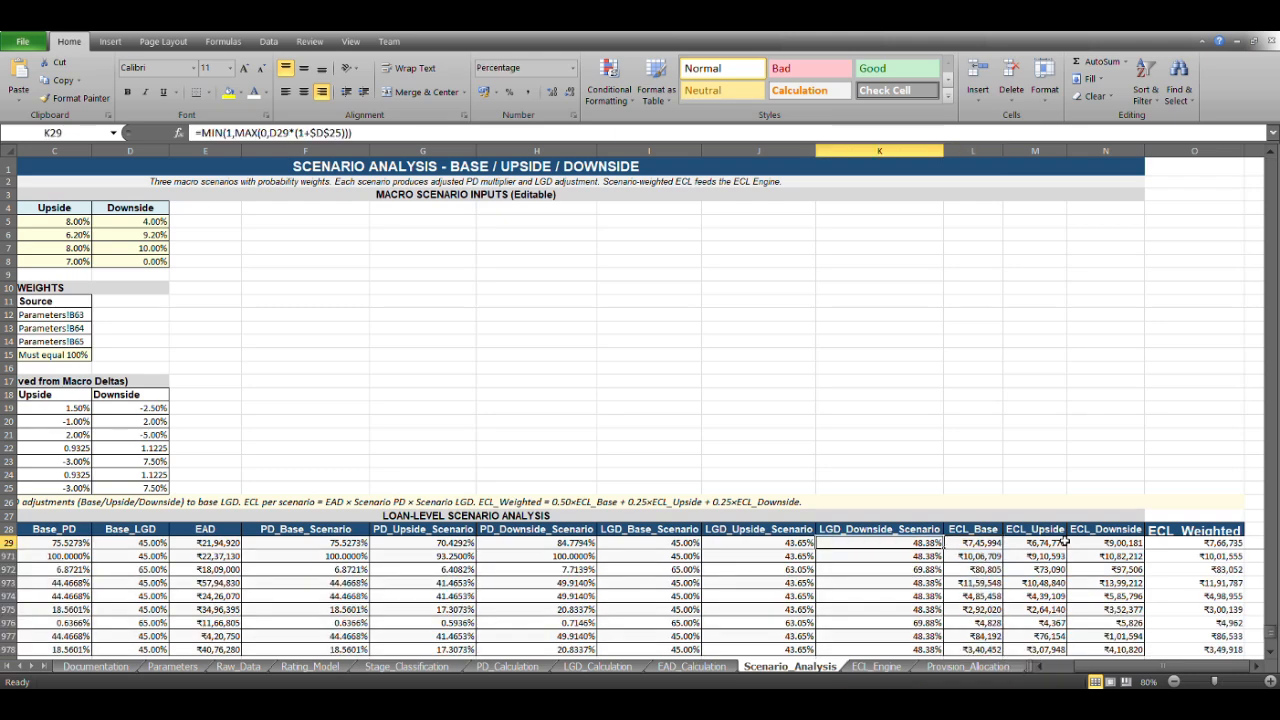
key(Right)
key(Left)
key(Left)
key(ctrl+Home)
key(Down)
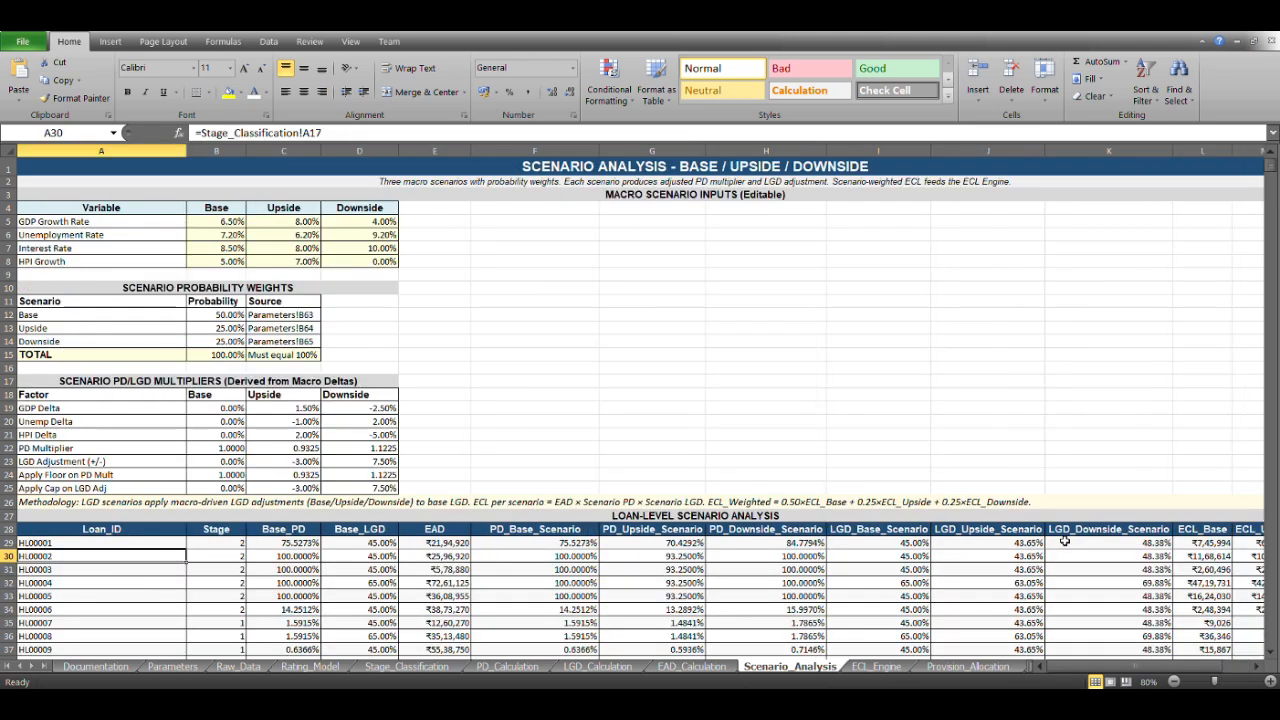
Step: Go past the last loan to the scenario summary table with Probability, Avg PD, Avg LGD and Total ECL
key(ctrl+Down)
key(ctrl+Down)
key(Down)
key(Down)
key(Down)
key(Down)
key(Down)
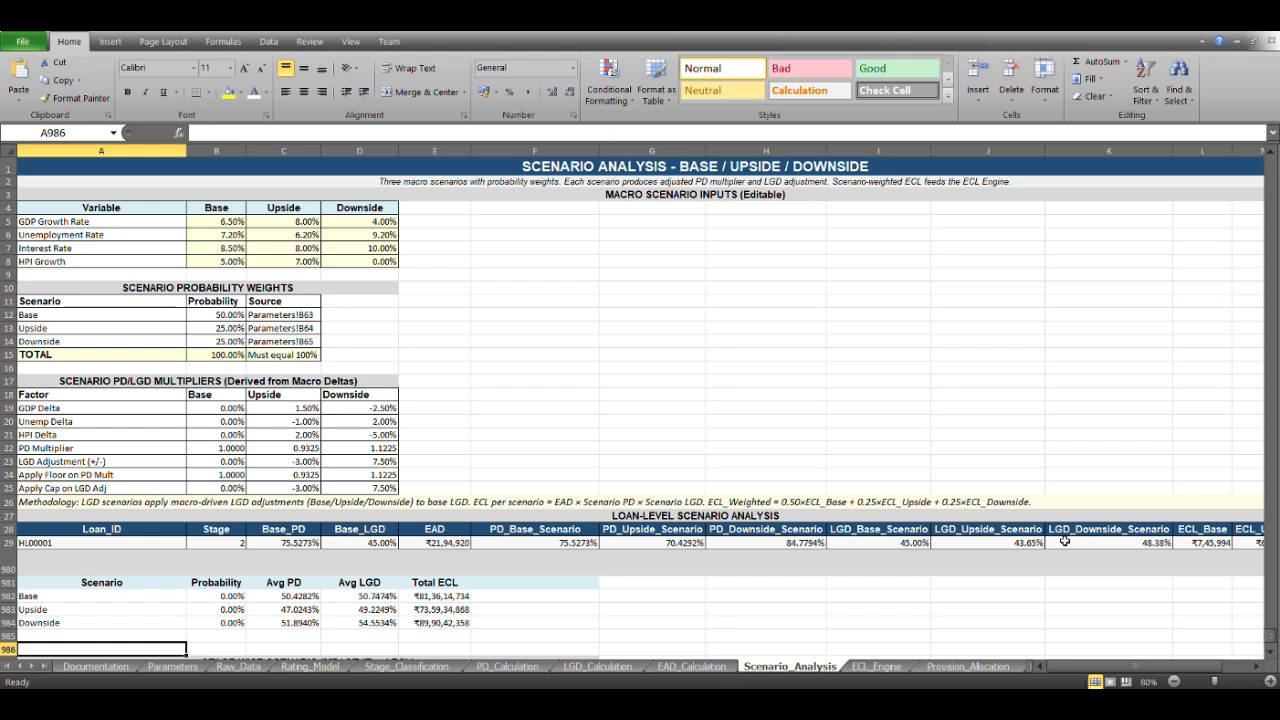
key(Right)
key(Right)
key(Right)
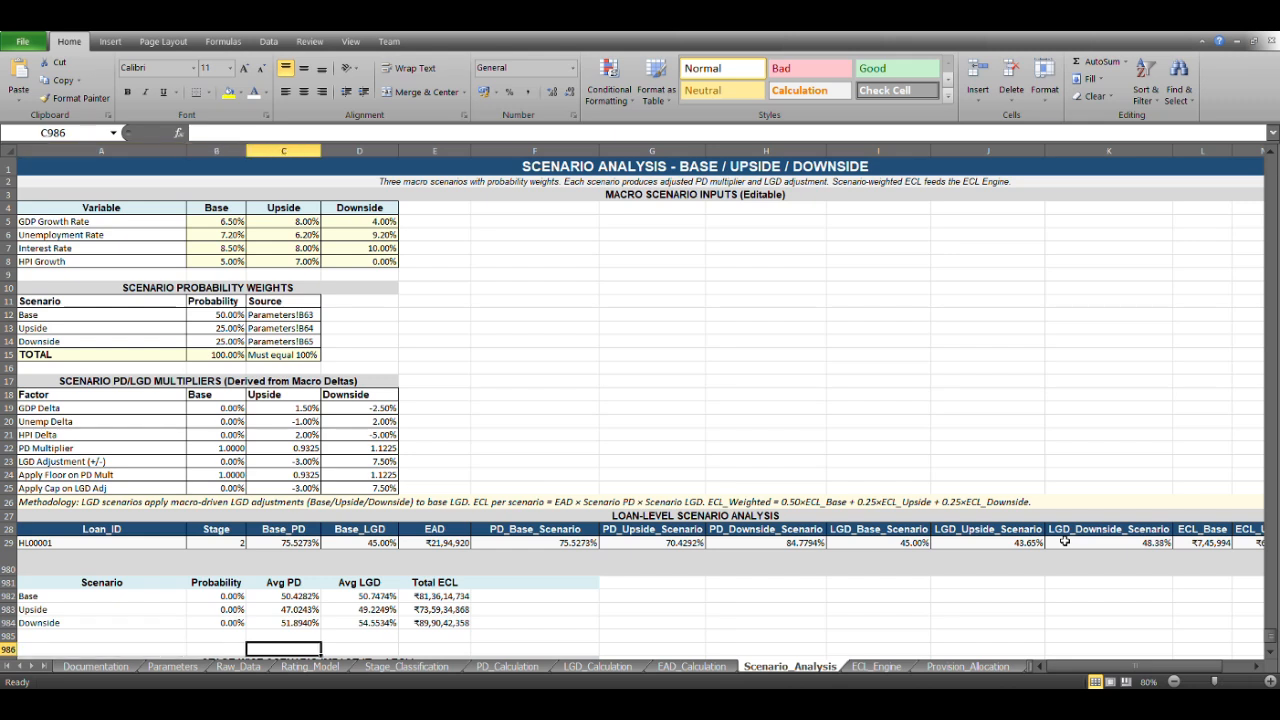
Step: Check the Probability entries for the Base, Upside and Downside scenarios in B982:B984
key(Left)
key(Up)
key(Left)
key(Up)
key(Up)
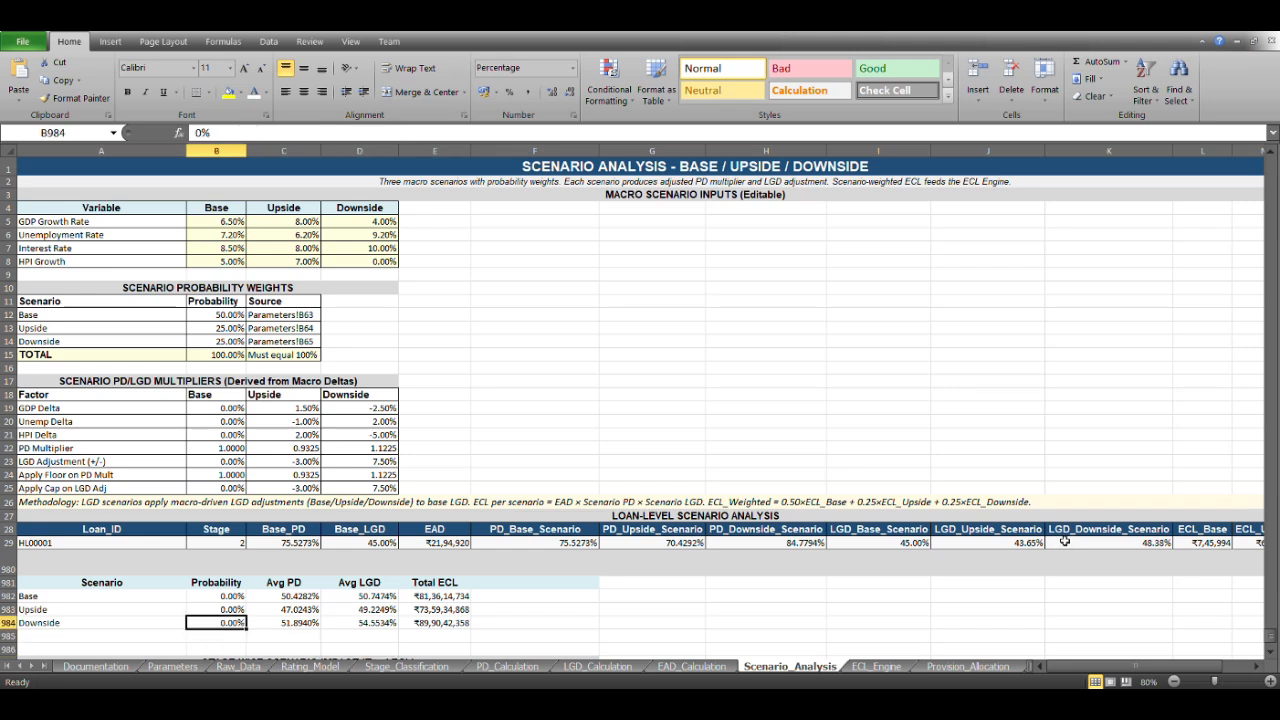
key(Right)
key(Left)
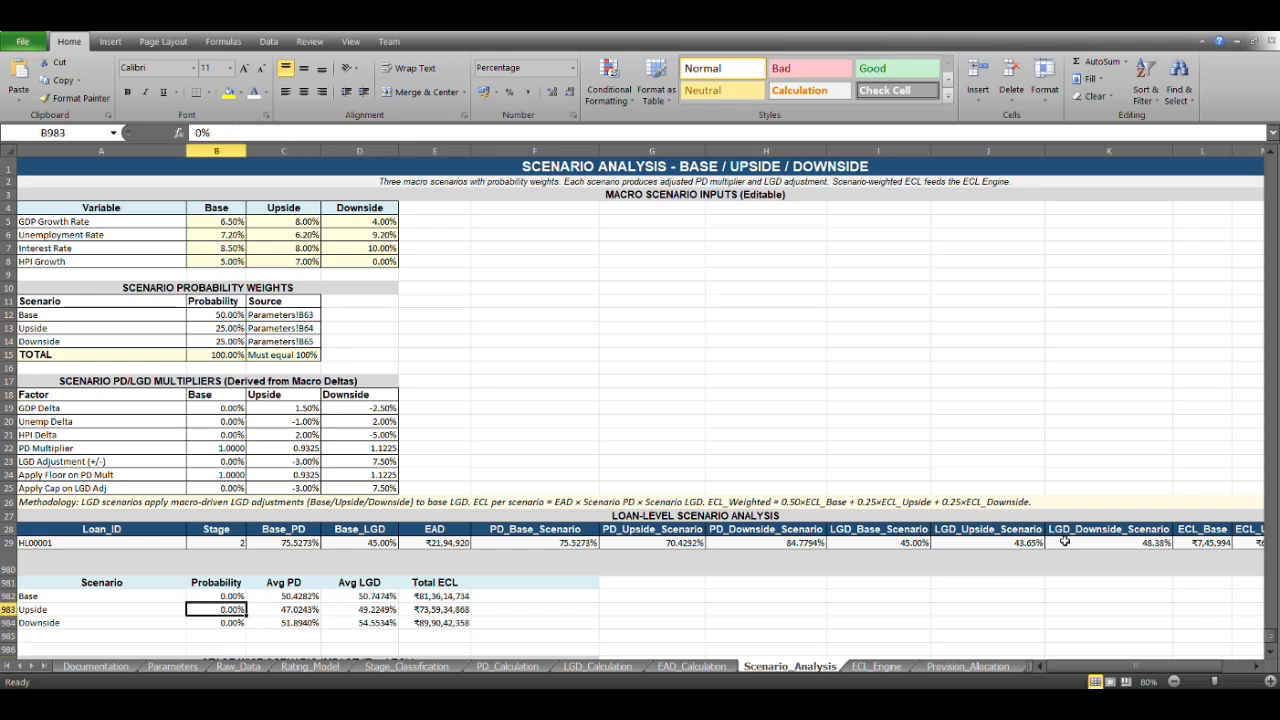
key(Up)
key(Left)
key(Right)
key(Down)
key(Up)
Step: Inspect the Base scenario's Avg PD, Avg LGD and Total ECL formulas in row 982
key(Right)
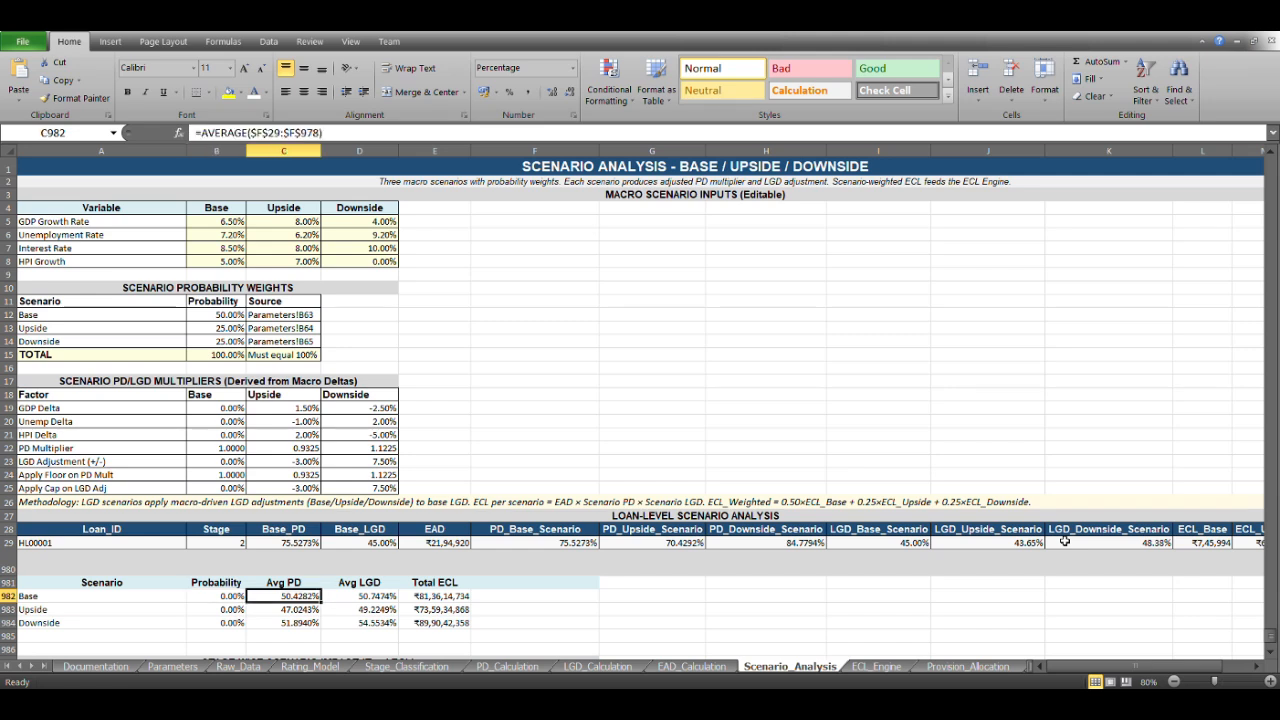
key(Right)
key(Right)
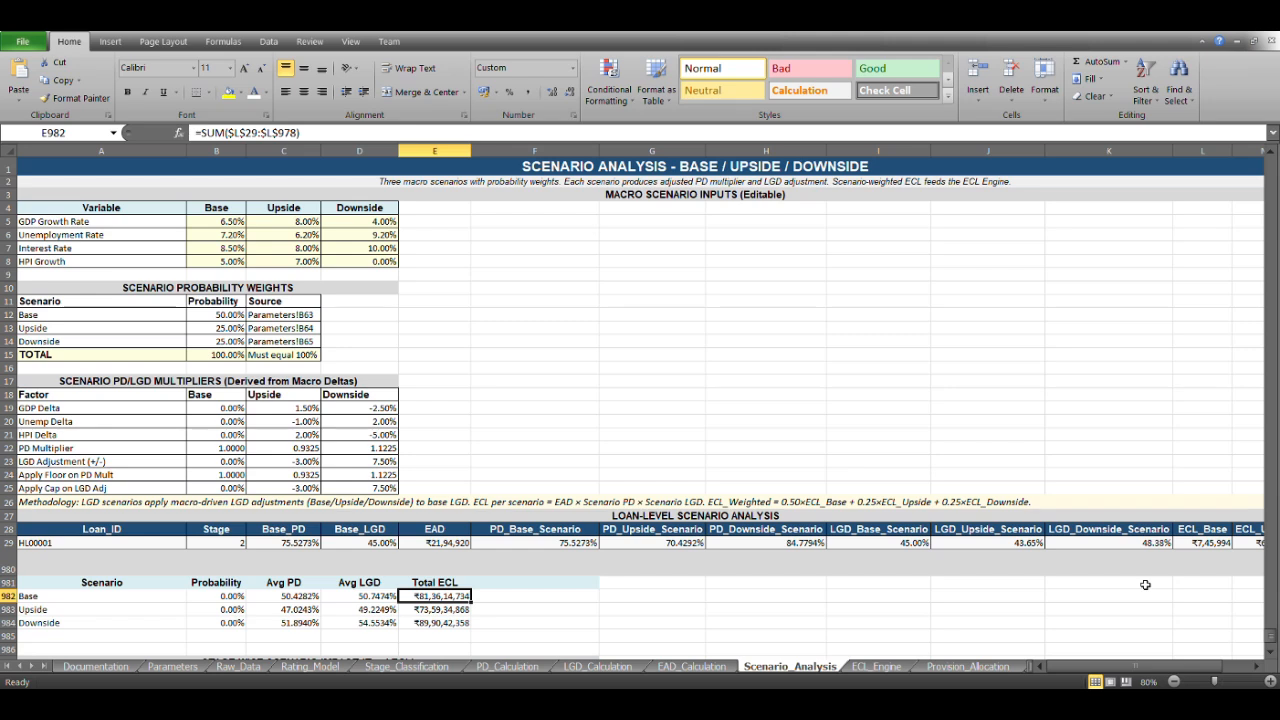
key(Left)
key(Left)
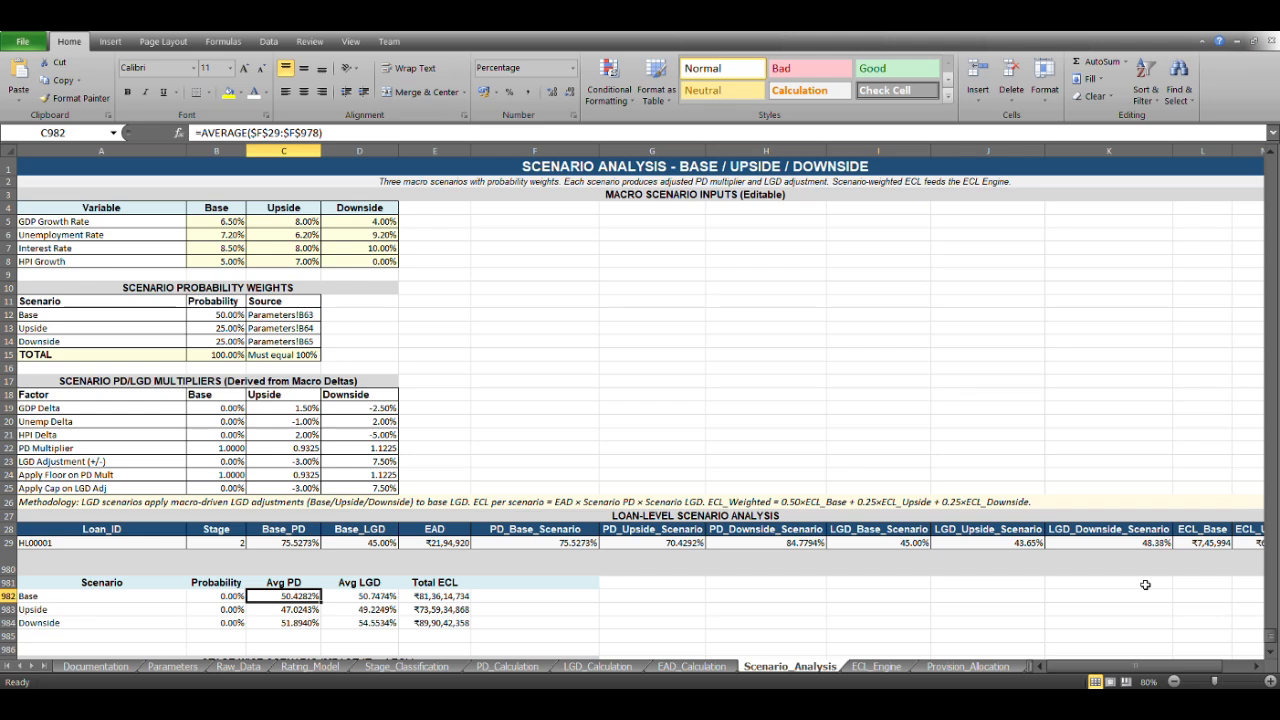
Step: Inspect the Upside scenario's Avg PD, Avg LGD and Total ECL formulas in row 983
key(Down)
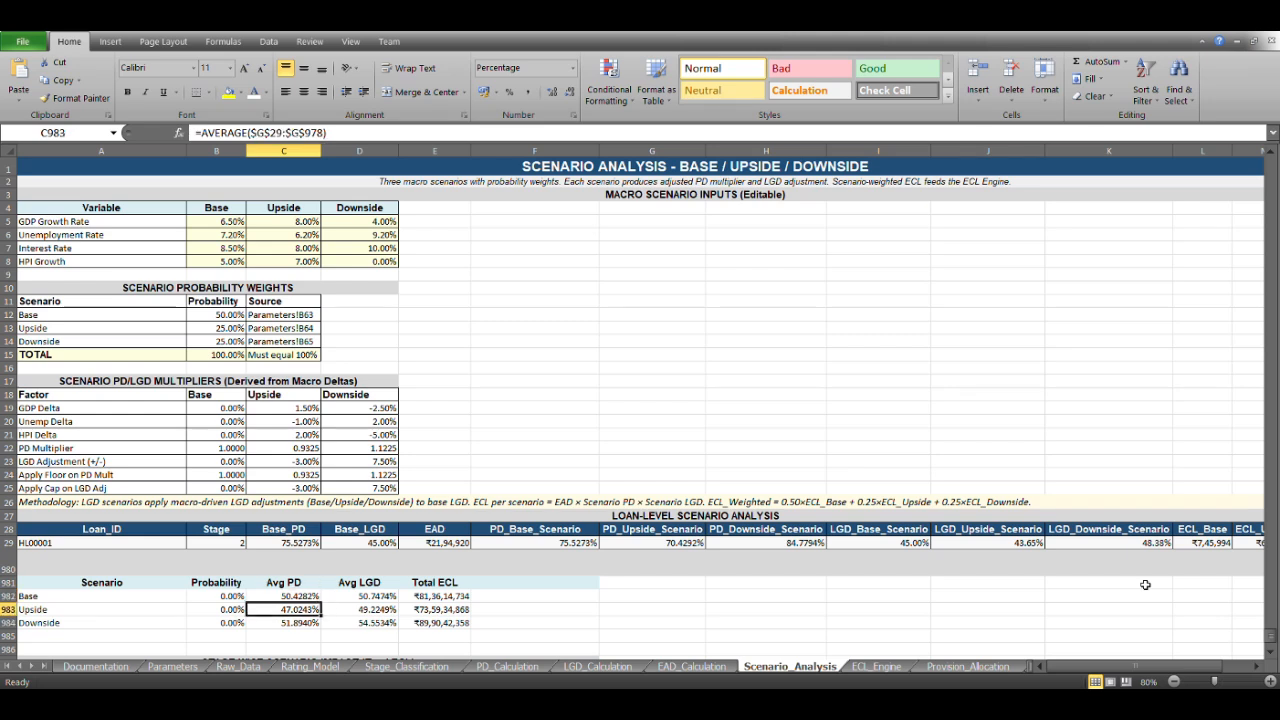
key(Right)
key(Right)
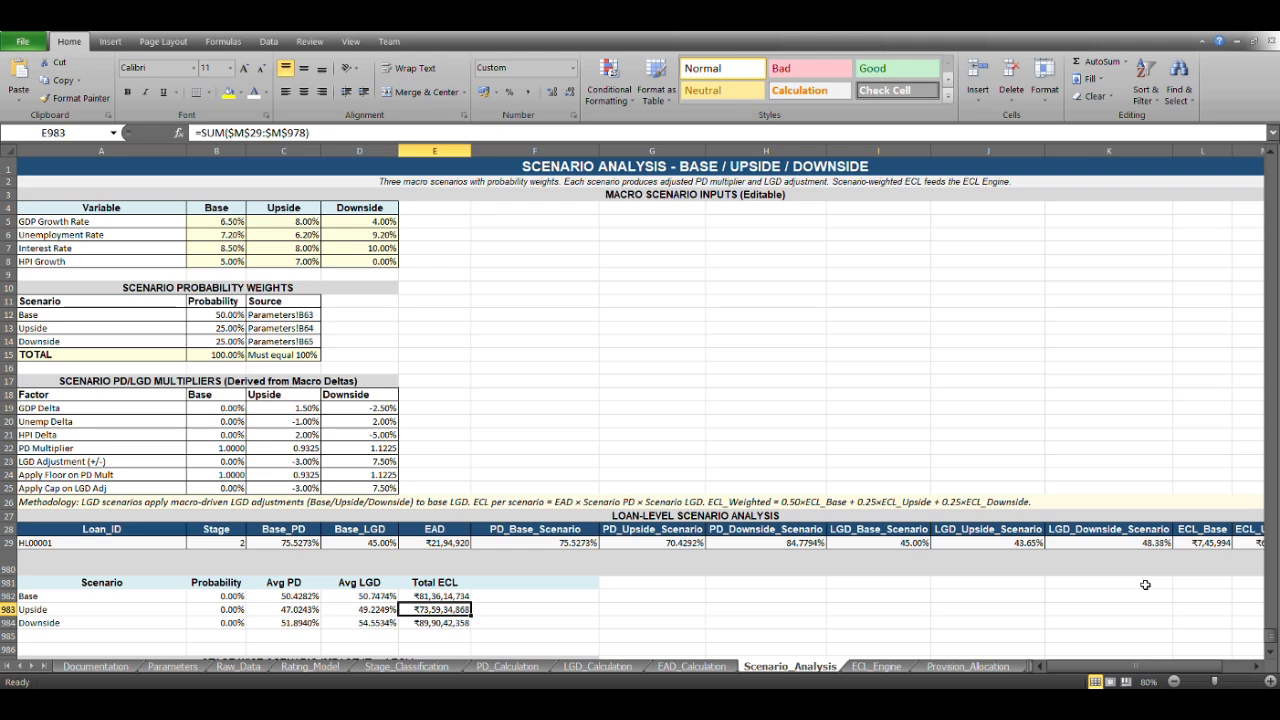
Step: Move up from the Total ECL column to row 980 and view the portfolio total under ECL_Weighted
key(Up)
key(Up)
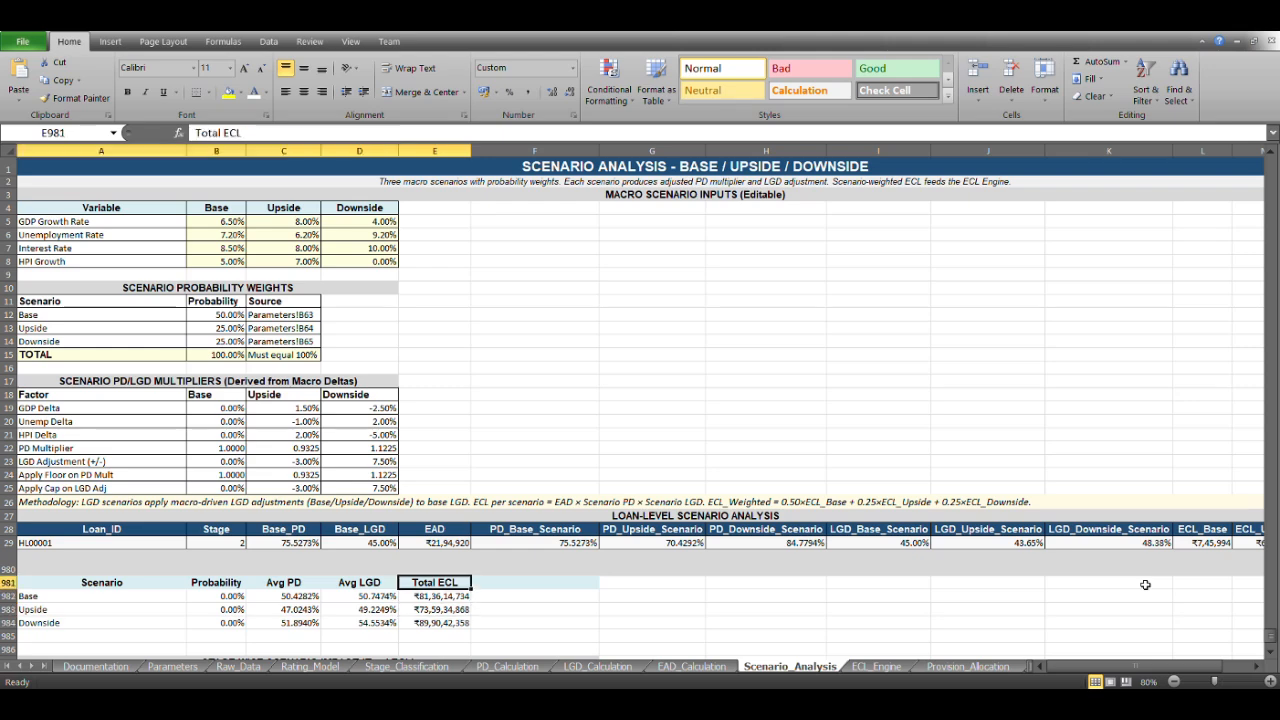
key(Up)
key(ctrl+Right)
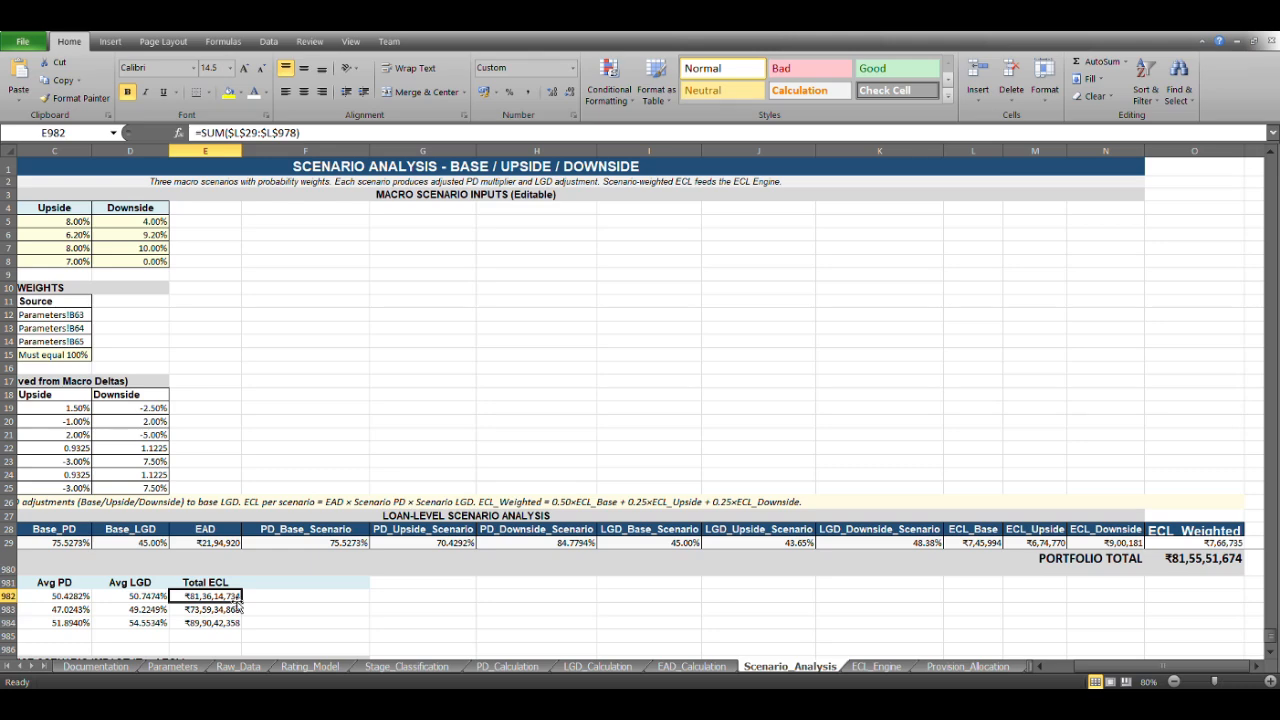
Step: Return to the start of the Base scenario row and step across to its Total ECL in E982
key(Home)
key(Right)
key(Right)
key(Right)
key(Right)
key(Right)
key(Right)
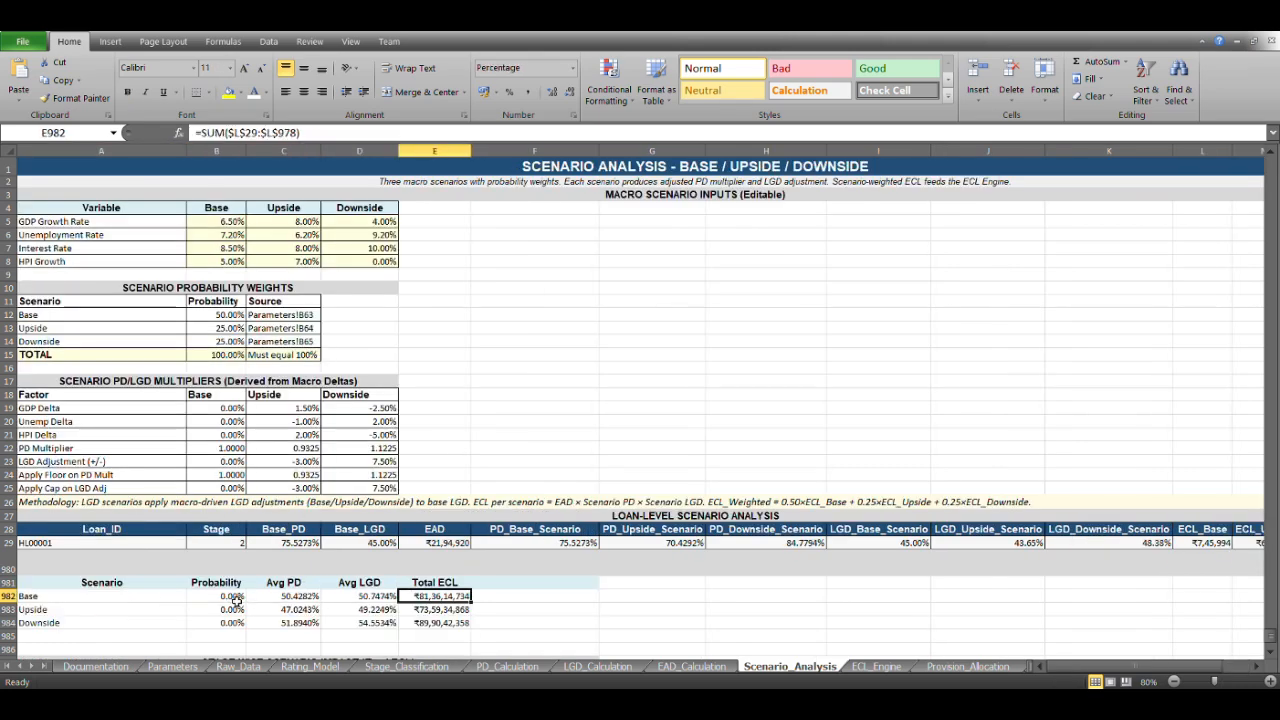
Step: Move along row 982 to column O to compare the scenario totals with the weighted portfolio total
key(Right)
key(Right)
key(Right)
key(Right)
key(Right)
key(Right)
key(Right)
key(Right)
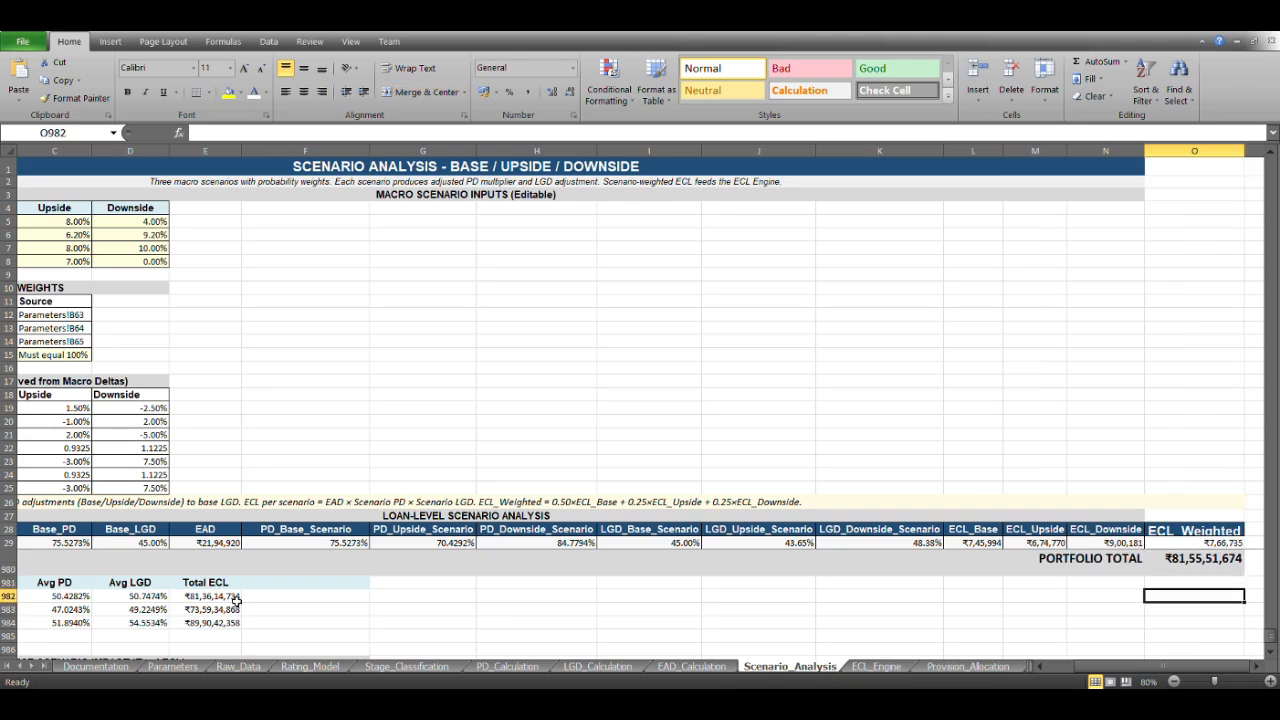
Step: Step through the Downside scenario's row 984 and inspect its Total ECL formula in E984
click(219, 609)
key(Home)
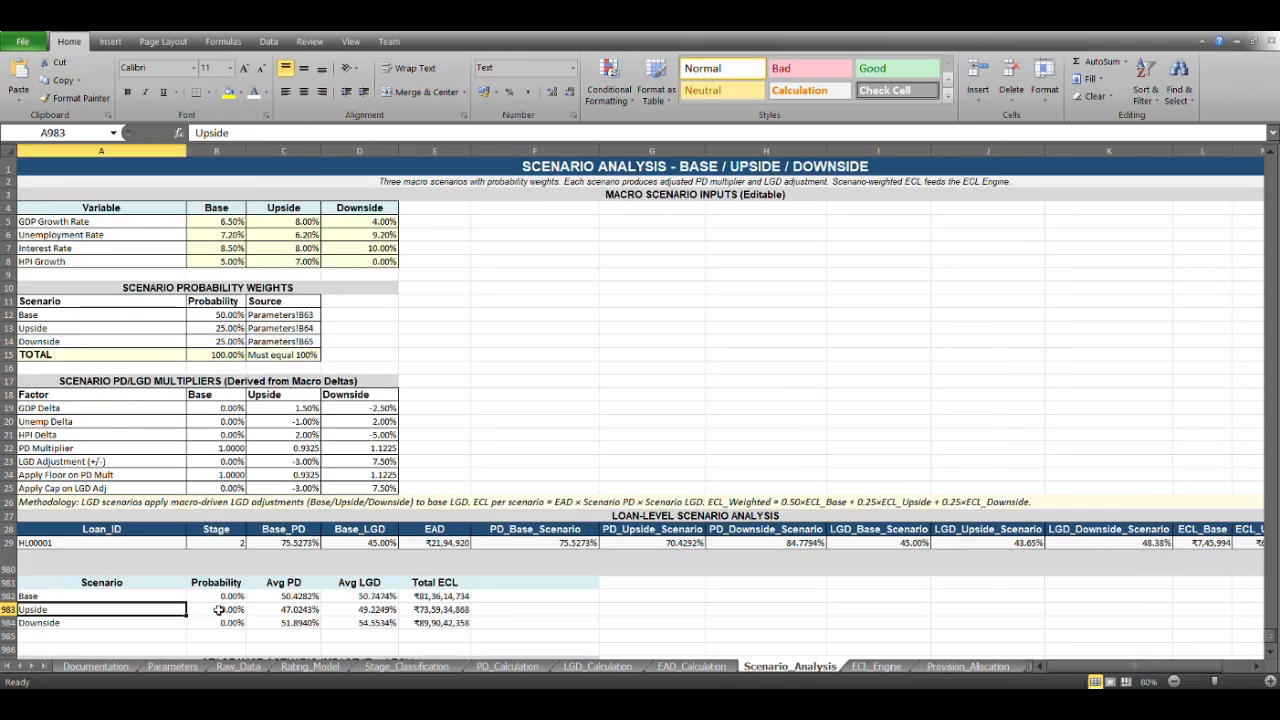
key(Right)
key(Down)
key(Right)
key(Right)
key(Right)
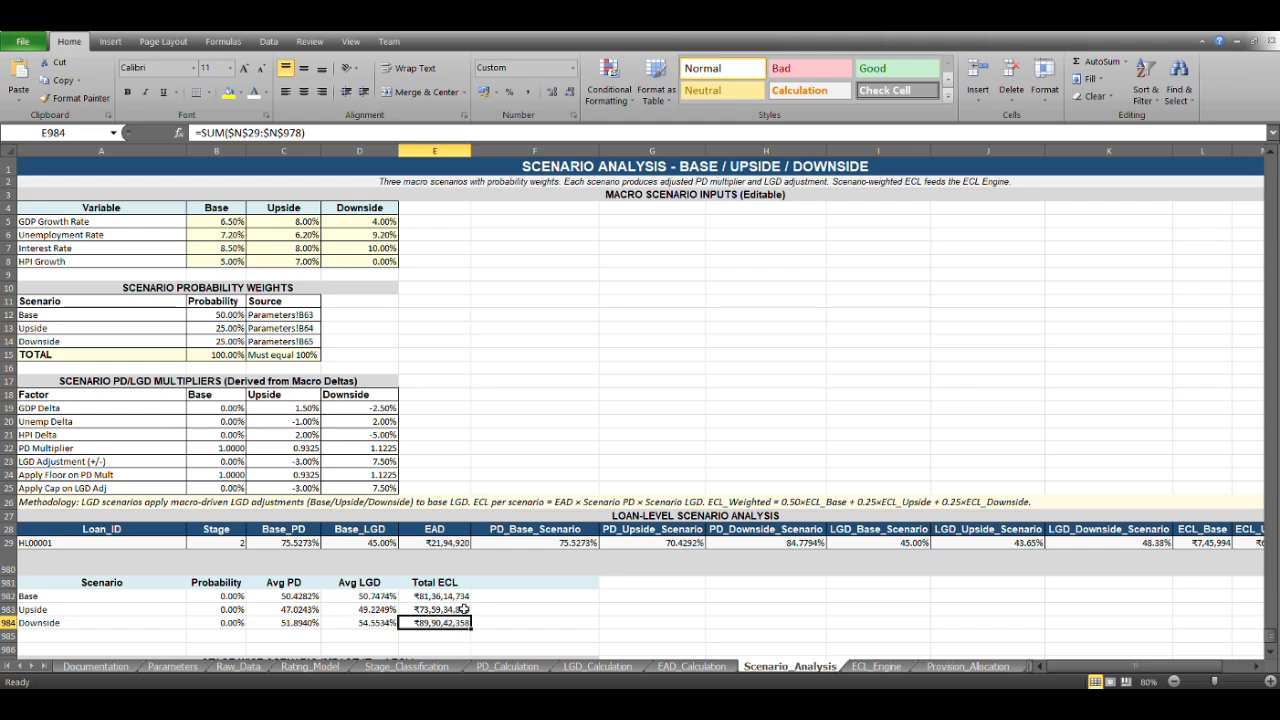
Step: Open the ECL_Engine sheet and review the row 22 headers from Vintage_Years_Stage3 to Prudential_Floor_Amt
click(876, 667)
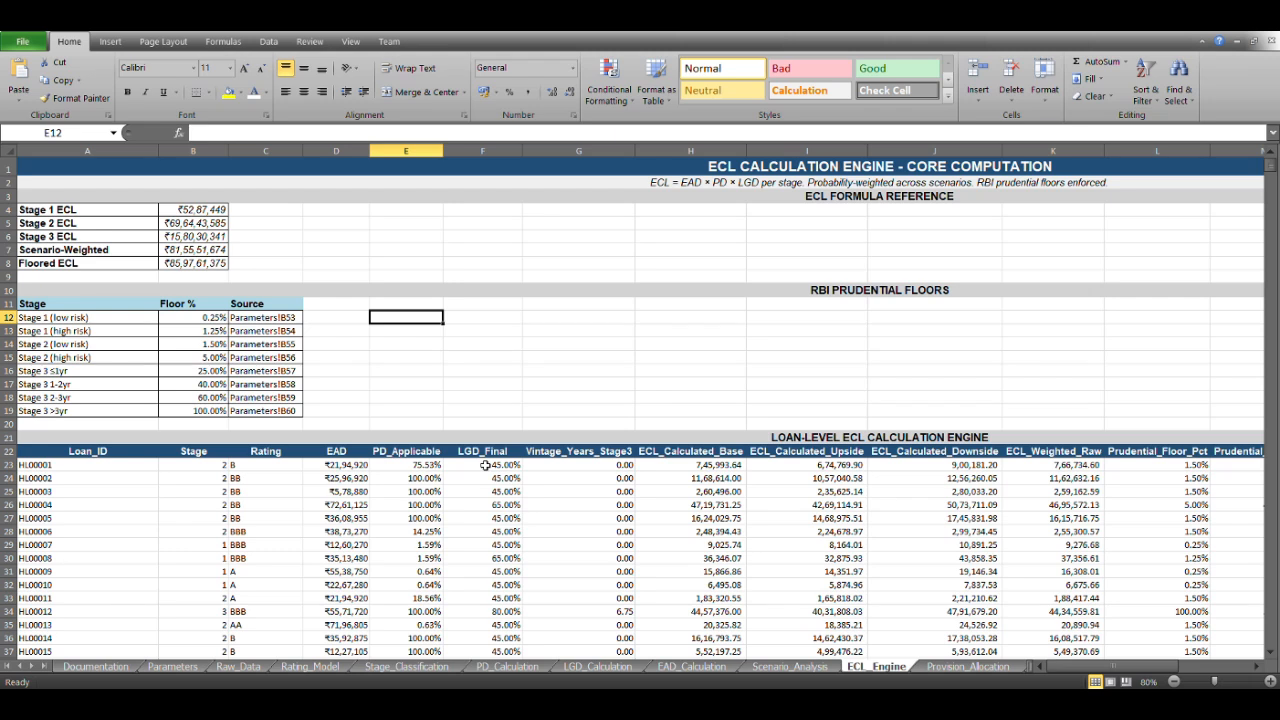
click(541, 452)
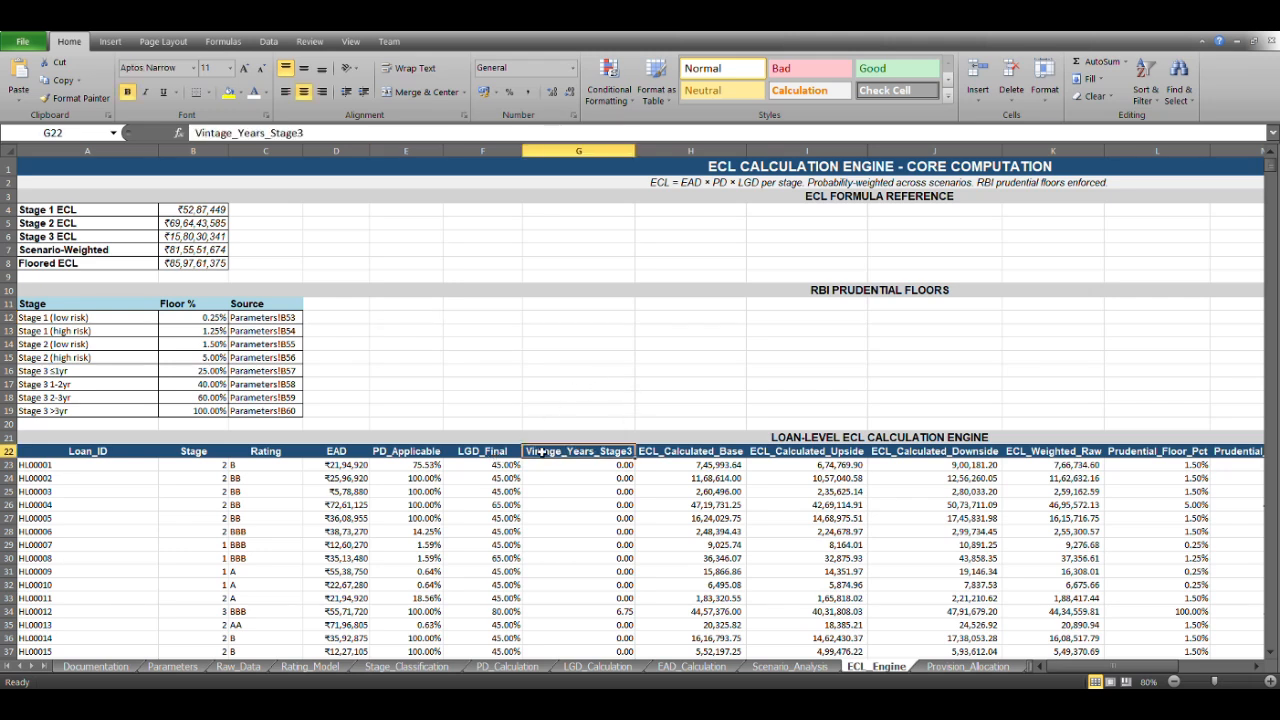
key(Right)
key(Right)
key(Right)
key(Right)
key(Right)
key(Right)
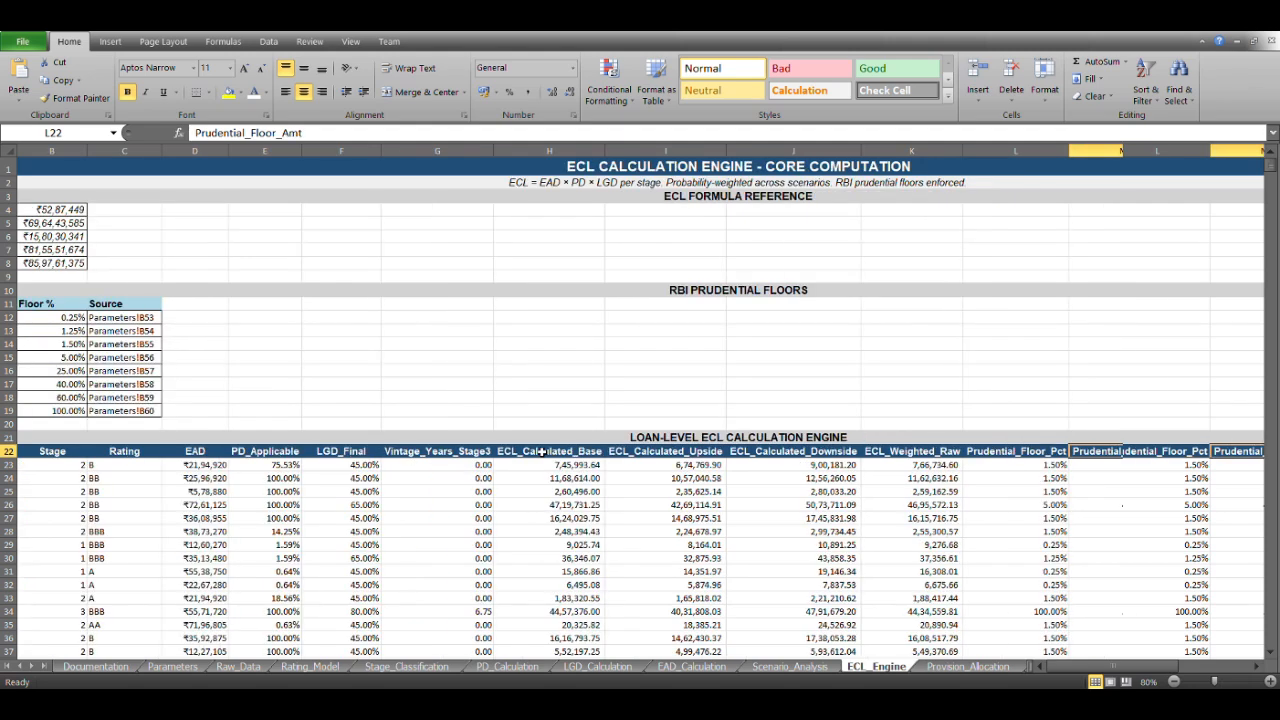
Step: Review the Prudential_Floor_Pct, Prudential_Floor_Amt, ECL_Final and Coverage_Ratio headers in row 22
key(Right)
key(Left)
key(Left)
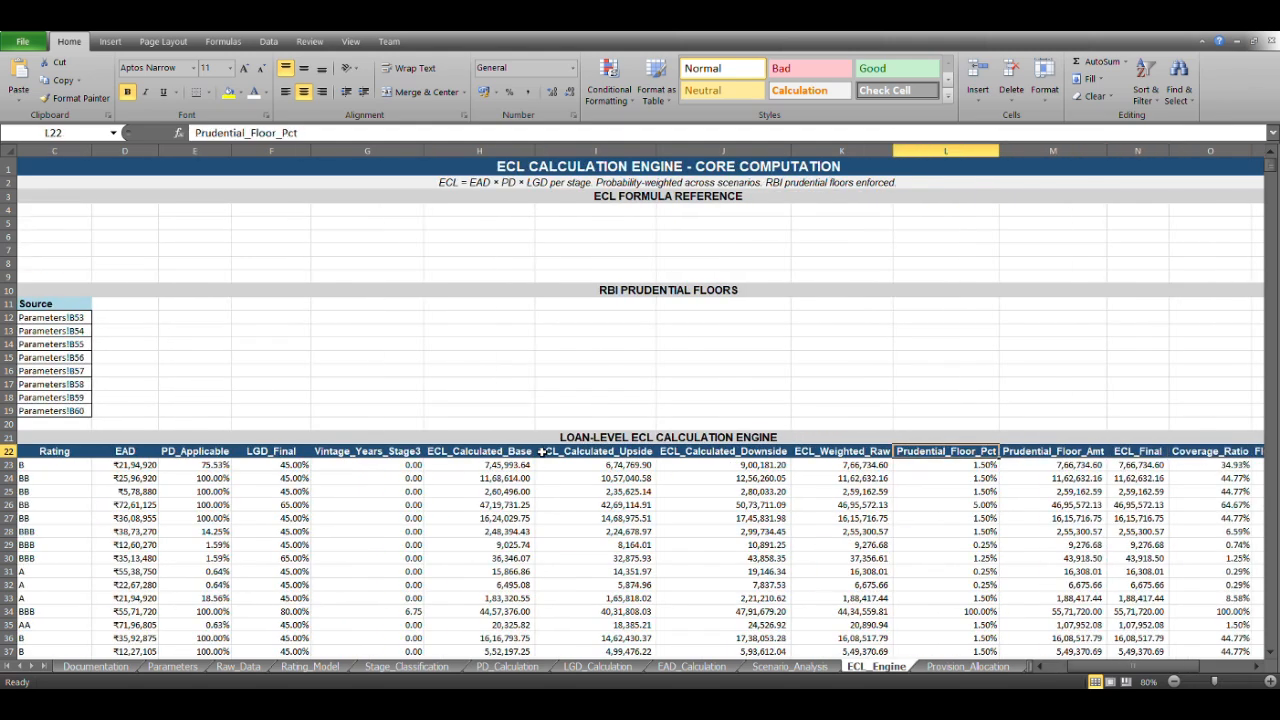
key(Right)
key(Right)
key(Right)
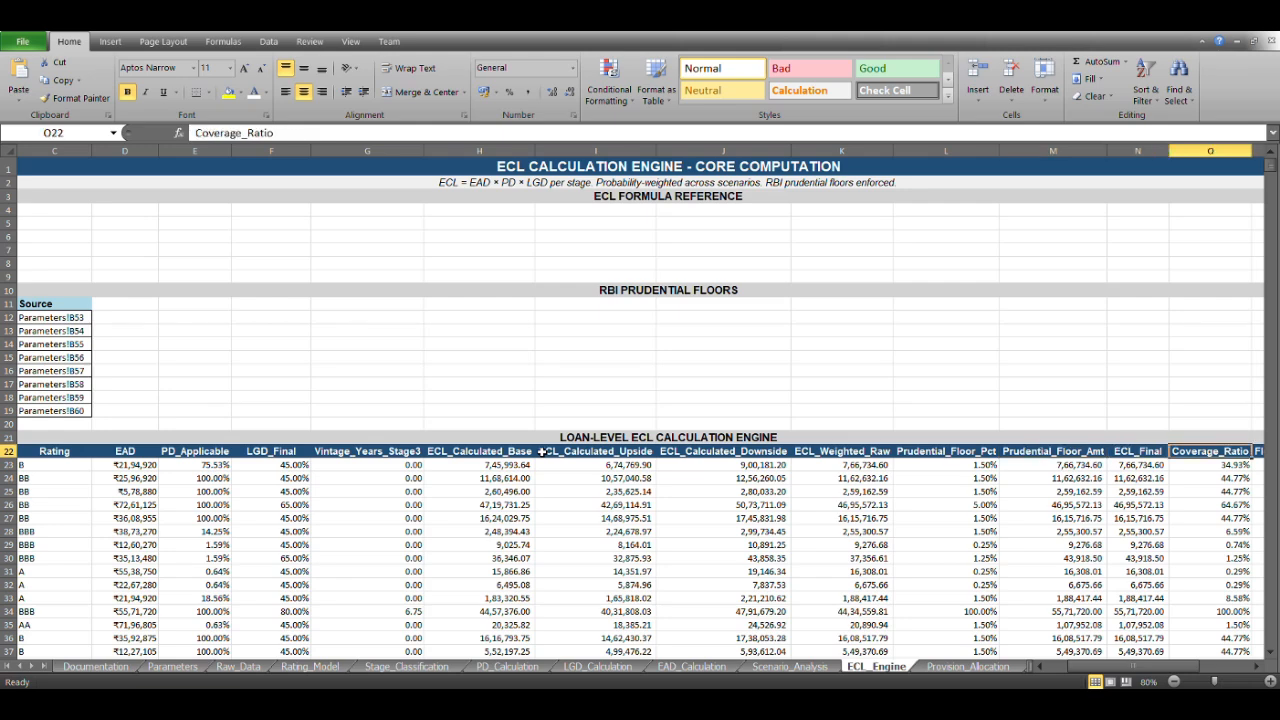
Step: Move back and forth between the ECL_Final, Coverage_Ratio, Floor_Binding_Flag and Segment_Region headers
key(Left)
key(Right)
key(Right)
key(Left)
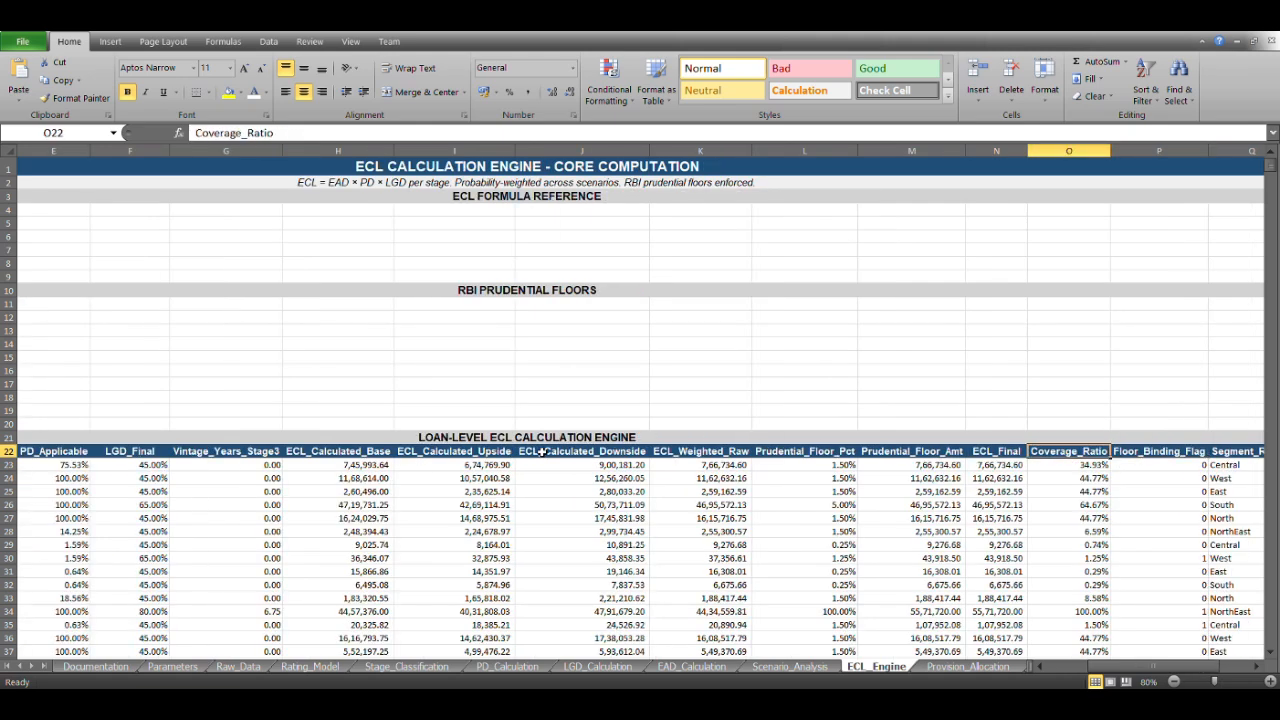
key(Left)
key(Right)
key(Right)
key(Right)
key(Left)
key(Left)
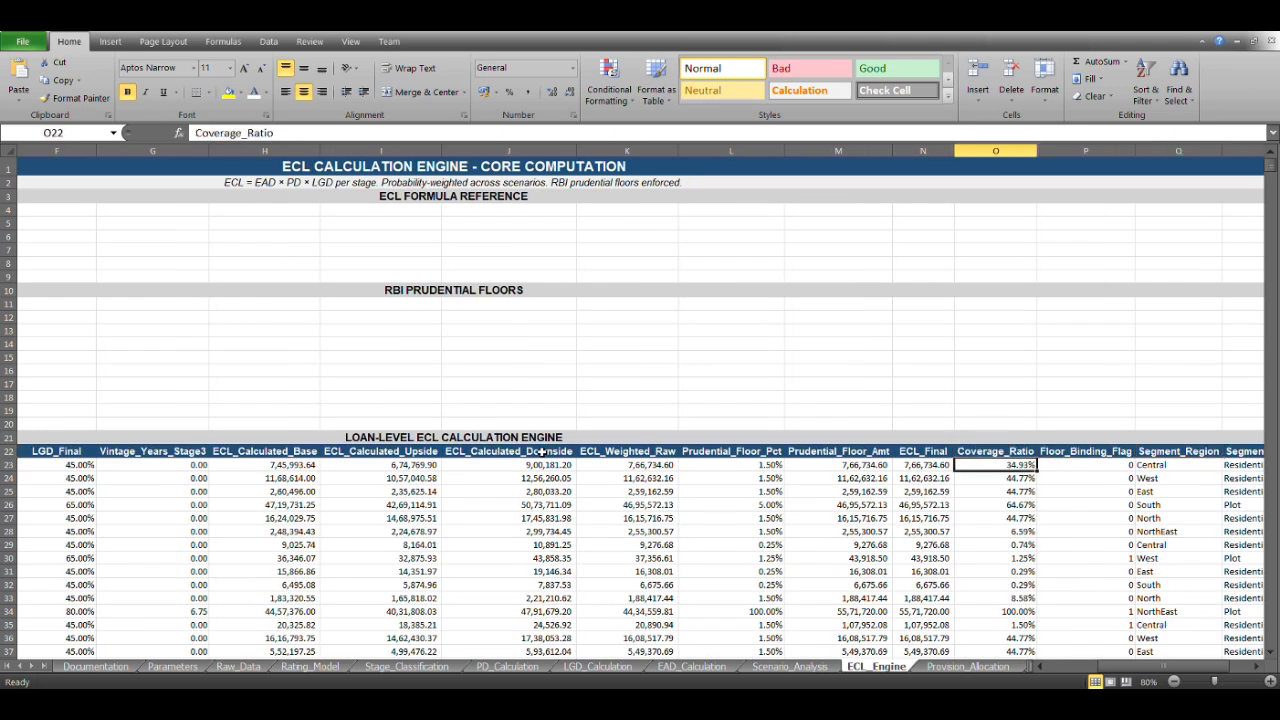
Step: Trace the first loan's Coverage_Ratio formula in O23 to its ECL_Final and EAD cells, keeping the formula as it is
key(Down)
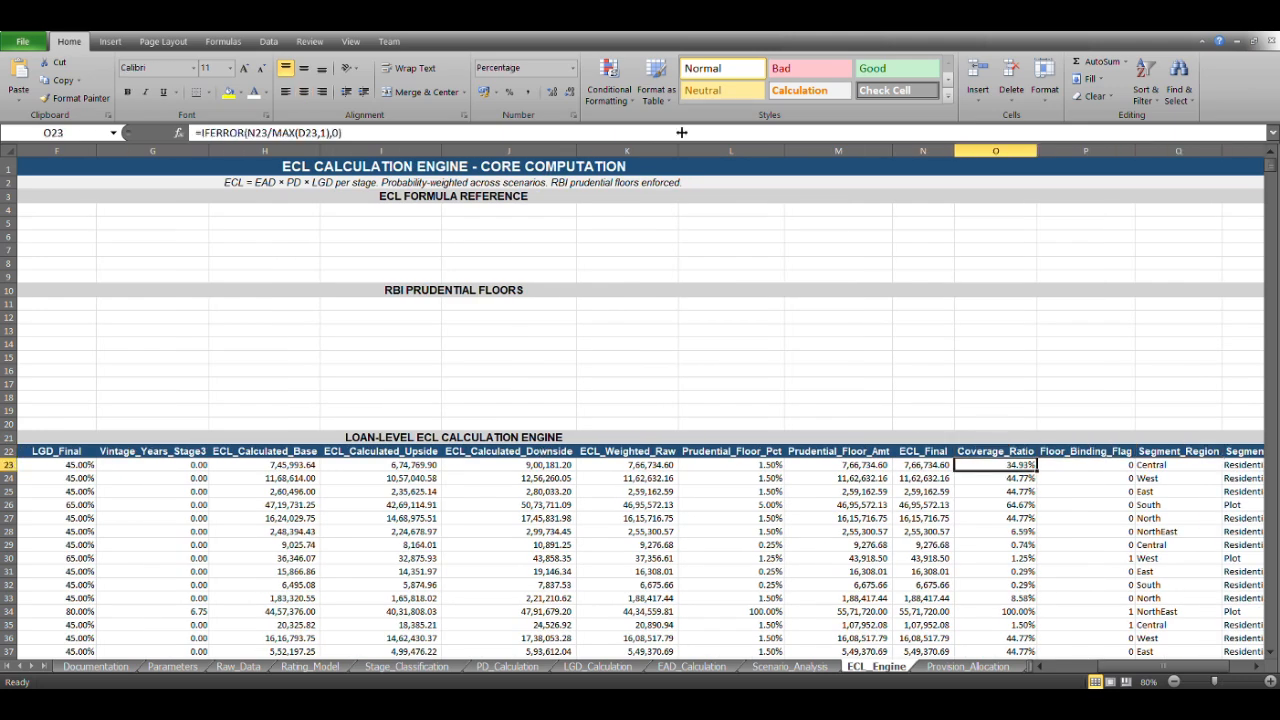
click(560, 137)
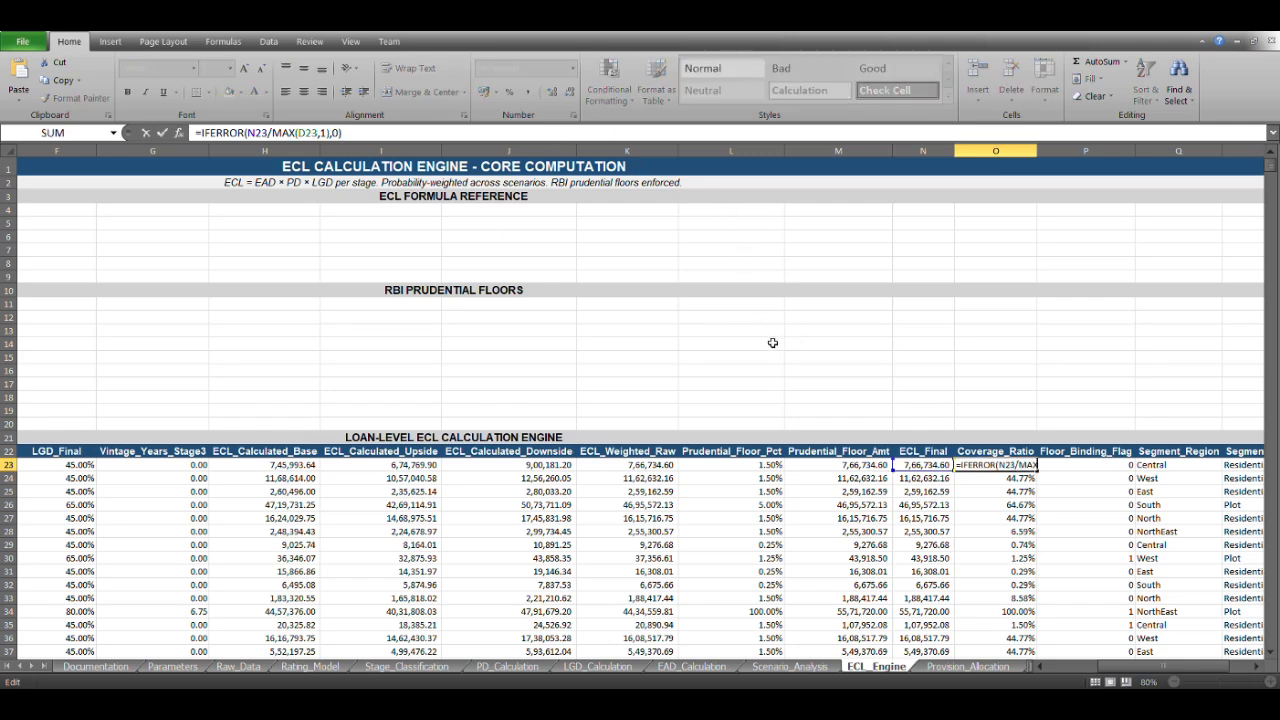
scroll(495, 402, left, 2)
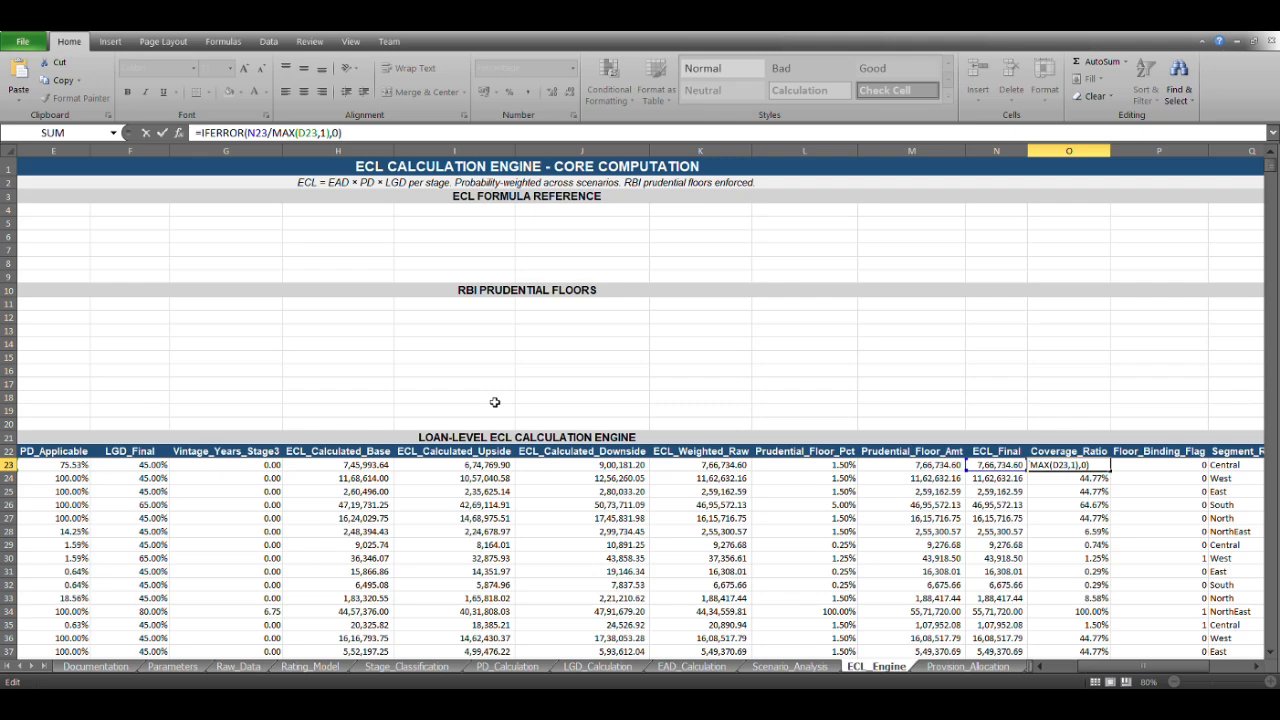
scroll(494, 402, left, 1)
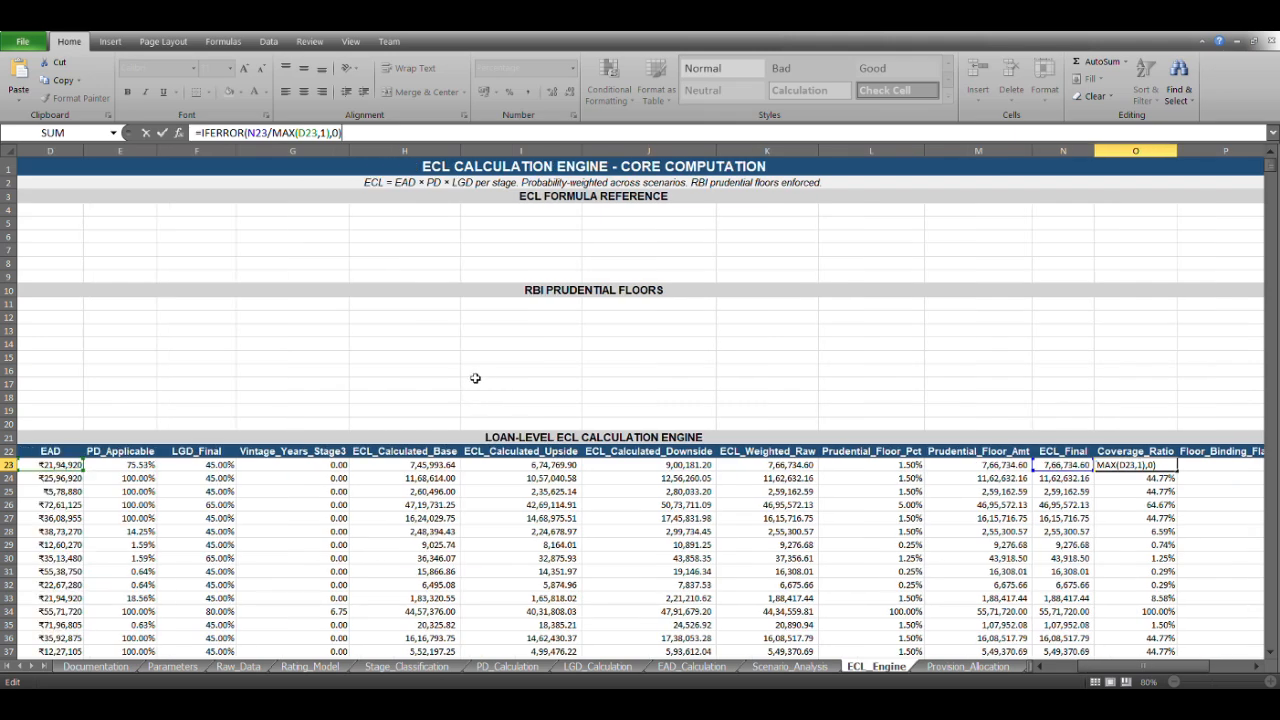
key(ctrl+Return)
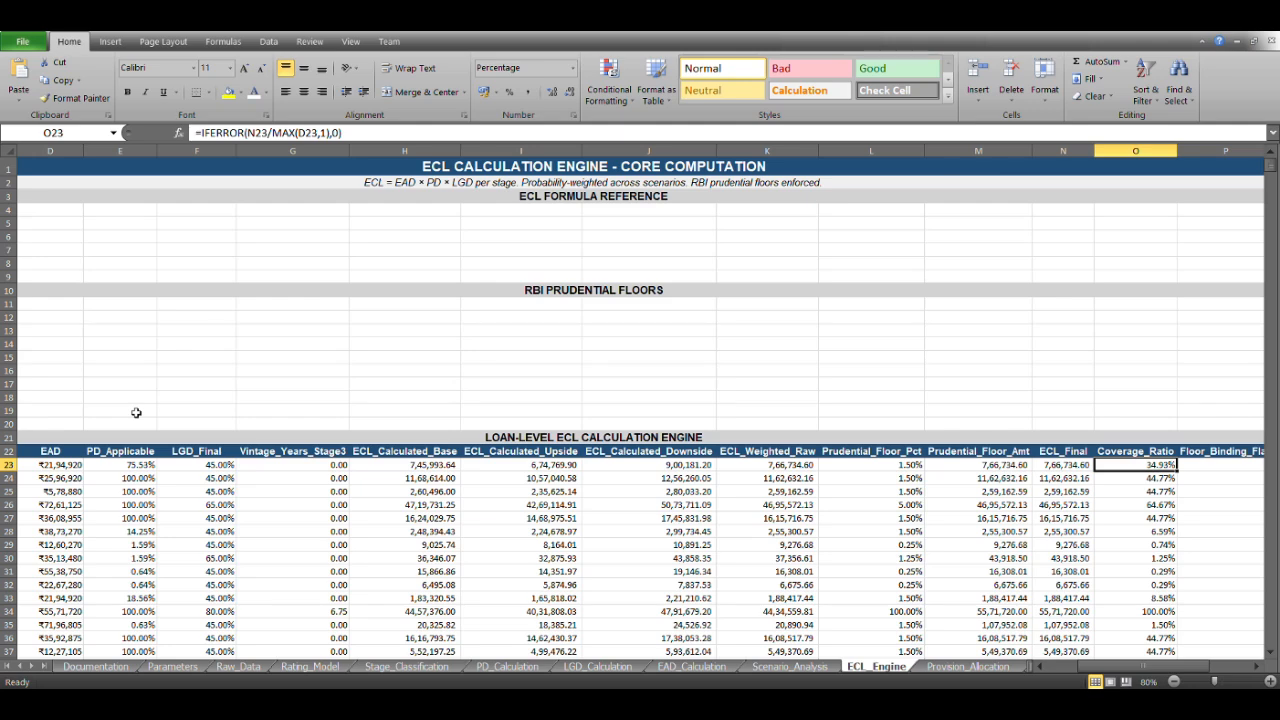
Step: Inspect the first loan's Segment_Property and Segment_Region formulas in R23 and Q23
key(Right)
key(Right)
key(Right)
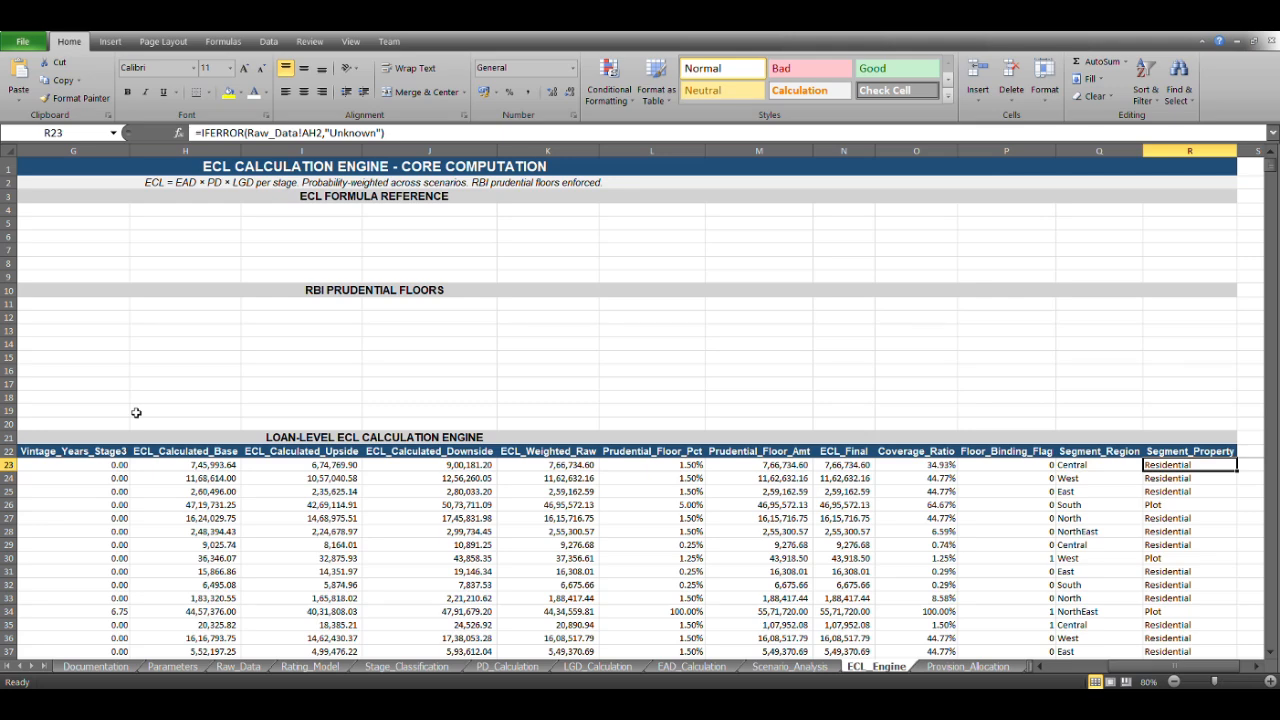
key(Left)
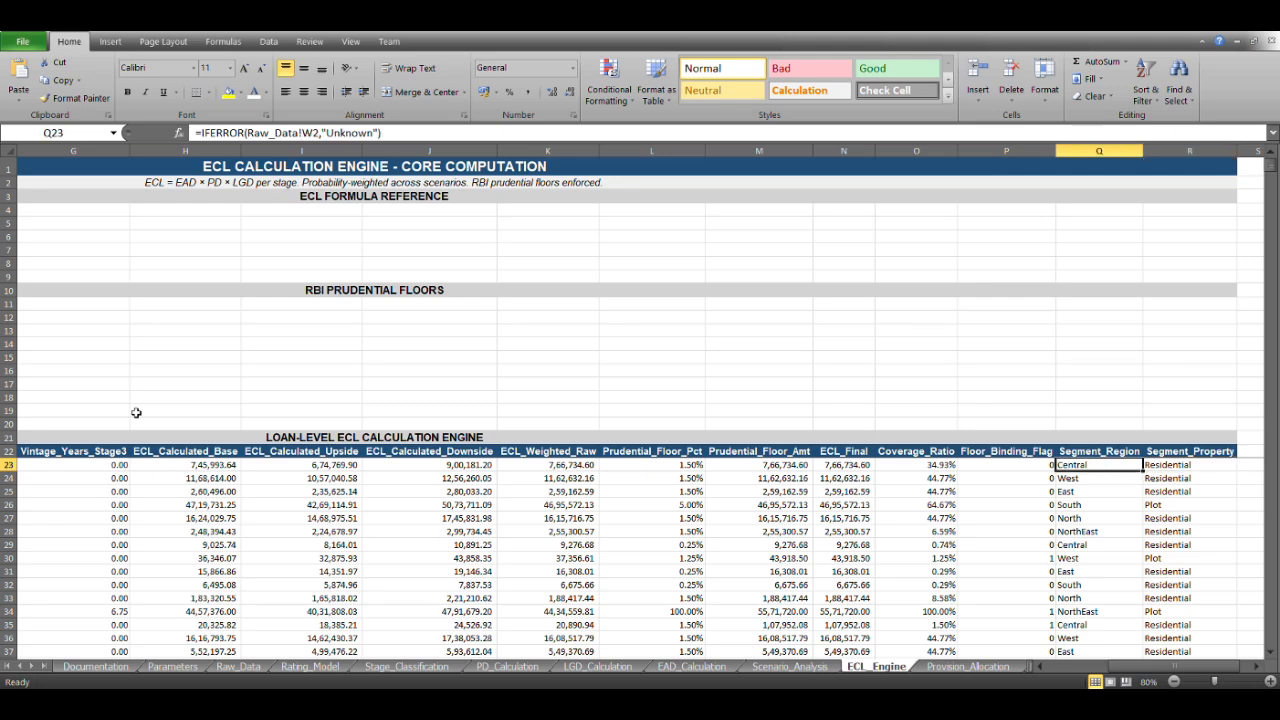
Step: Go to the Portfolio ECL Summary below the last loan and step through its metrics to Floor Binding (count loans)
key(Home)
key(ctrl+Down)
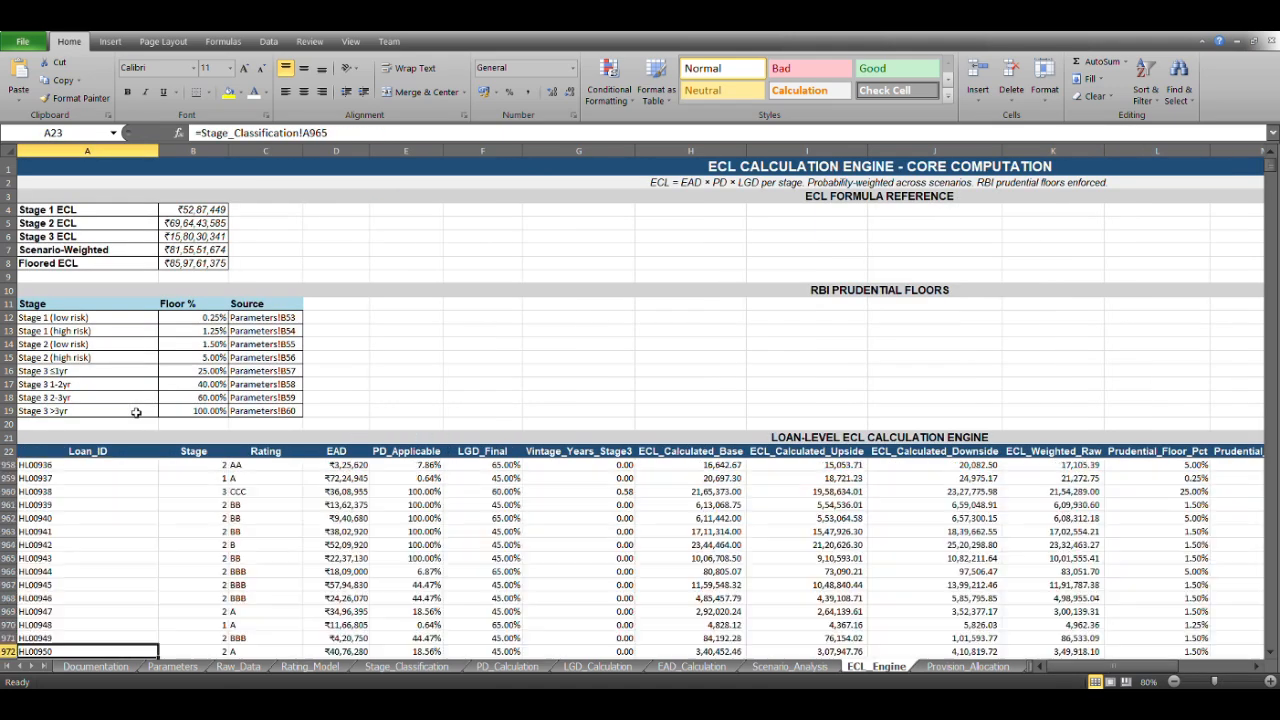
key(Down)
key(Down)
key(Down)
key(Down)
key(Down)
key(Down)
key(Down)
key(Down)
key(Down)
key(Down)
key(Down)
key(Down)
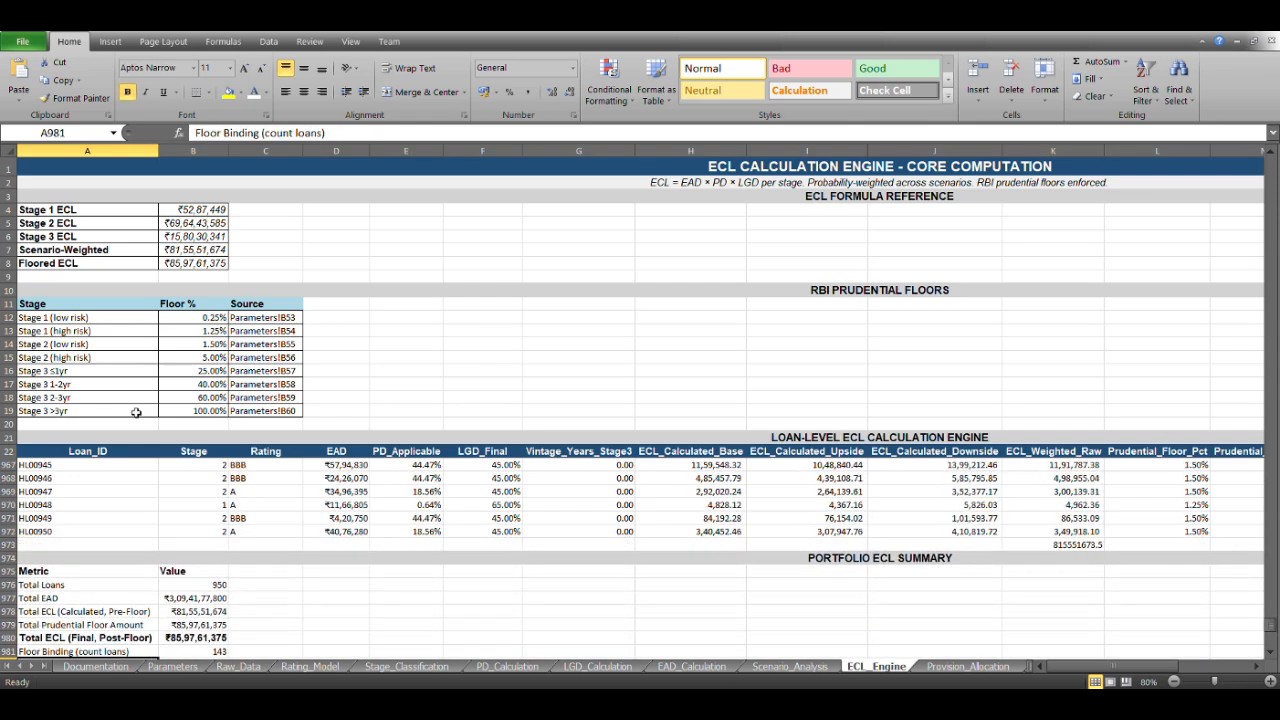
Step: Go to the ECL BY STAGE heading below the portfolio summary, and return to the Portfolio Coverage Ratio row
key(Down)
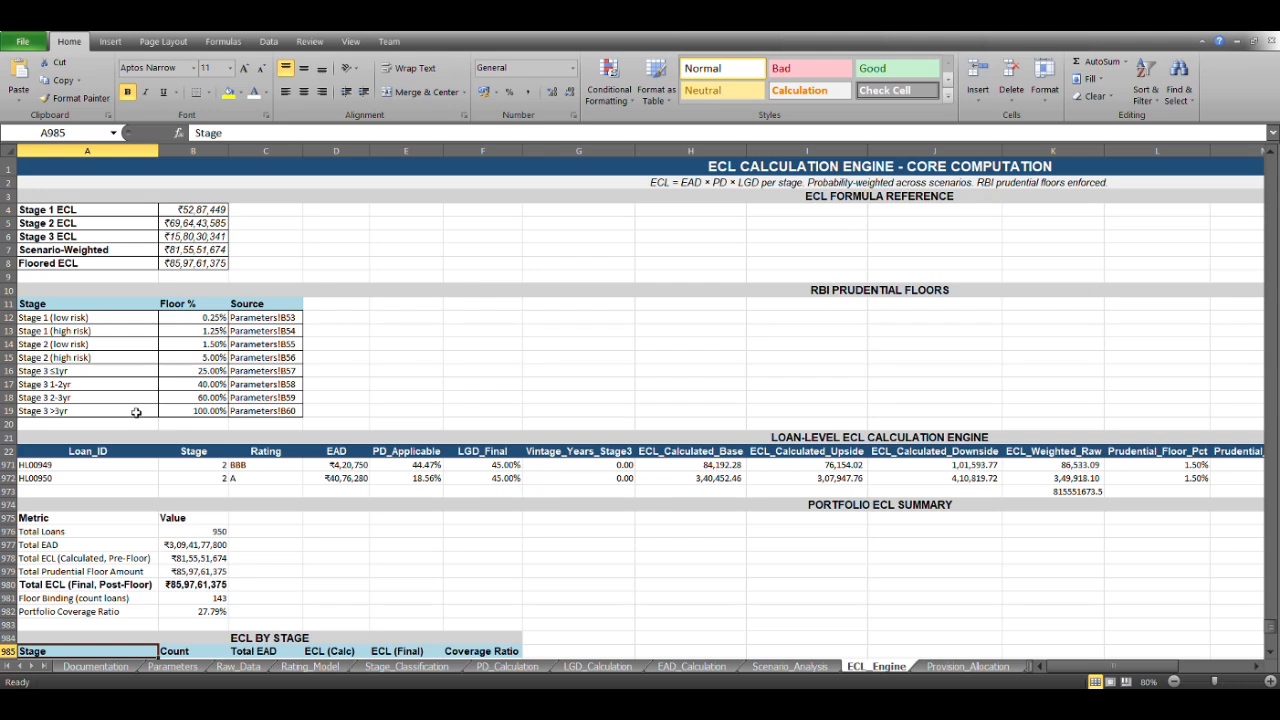
key(Up)
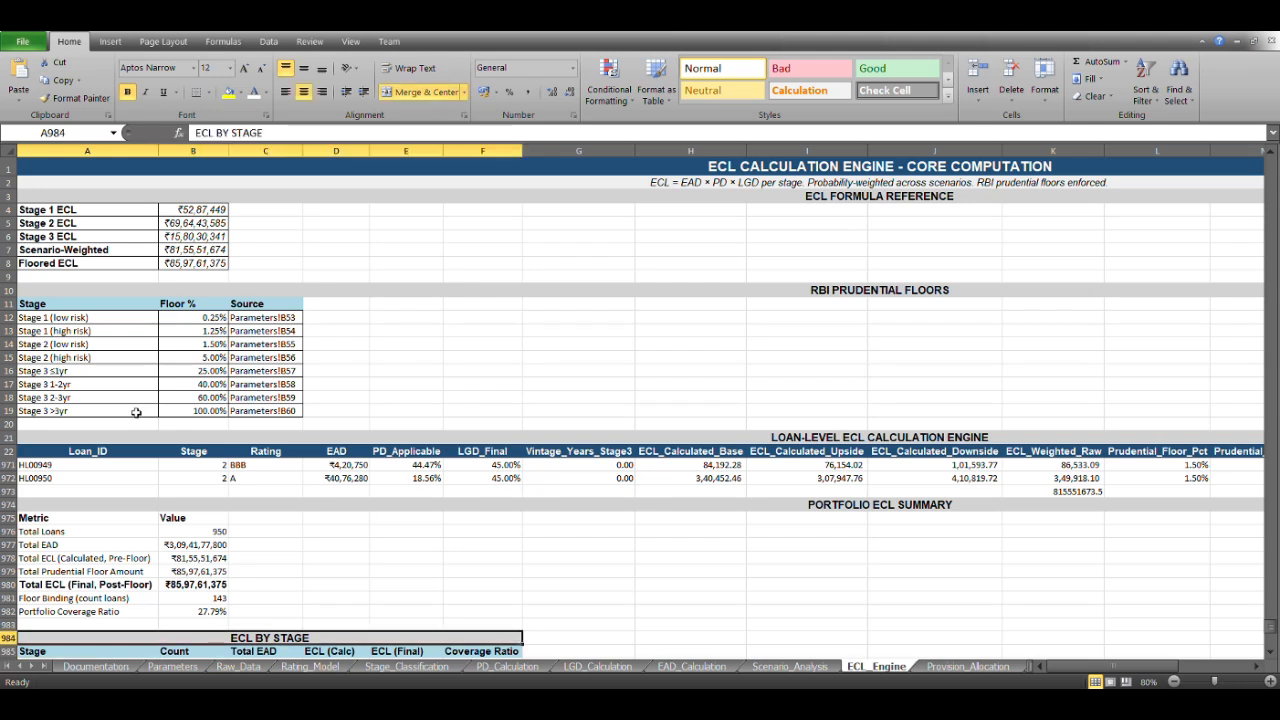
key(Right)
key(Up)
key(Left)
key(Up)
key(Left)
key(Left)
key(Left)
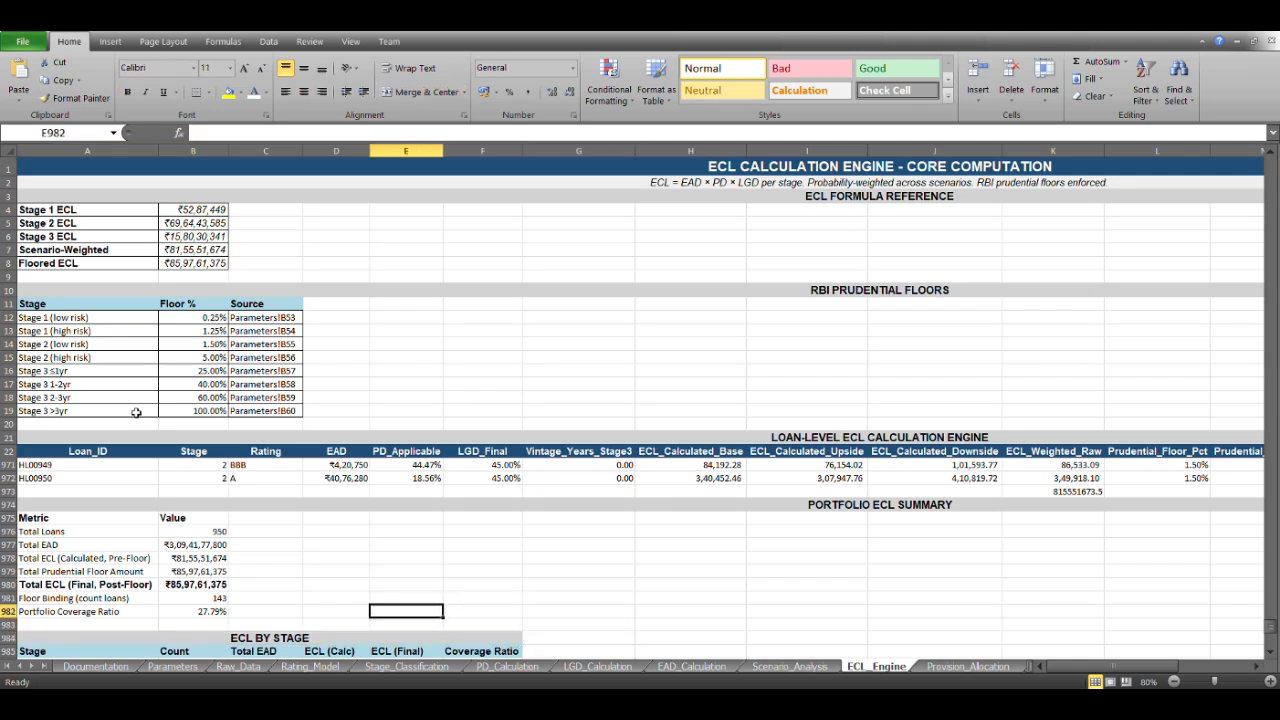
Step: Inspect the Total ECL (Calculated, Pre-Floor) formula in B978 and step down past the prudential floor to the final ECL row
key(Up)
key(Up)
key(Up)
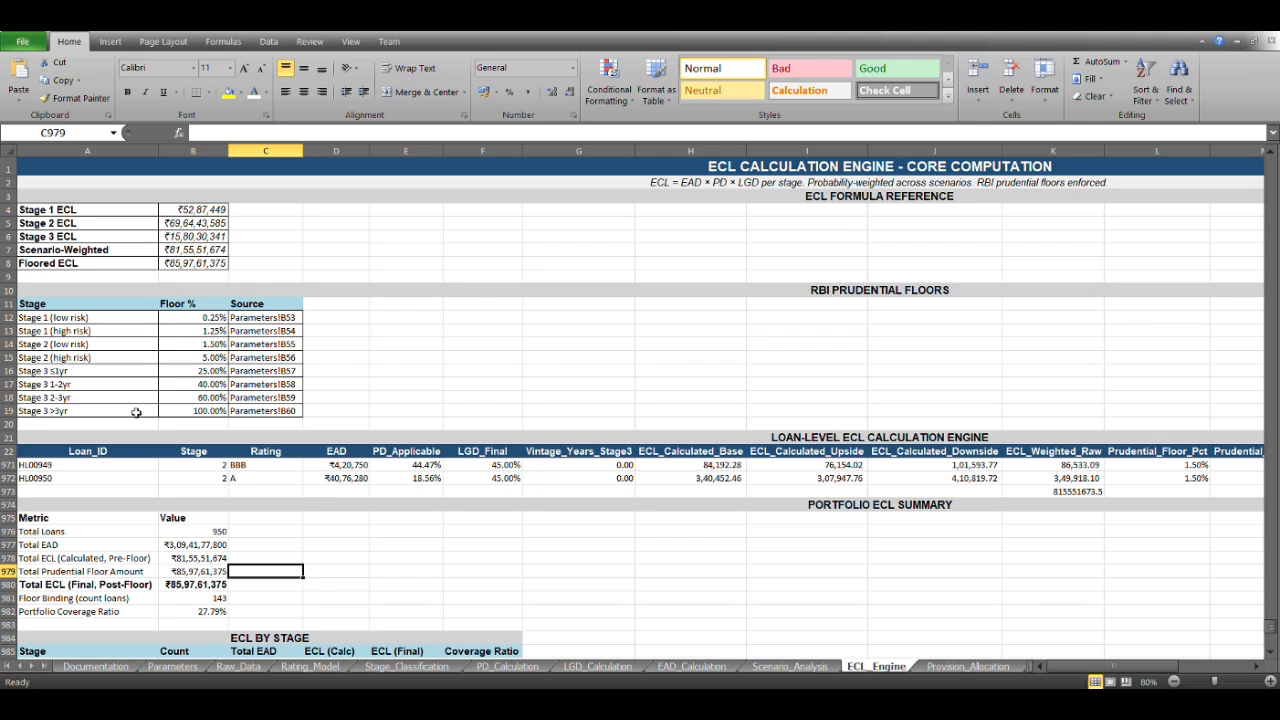
key(Up)
key(Left)
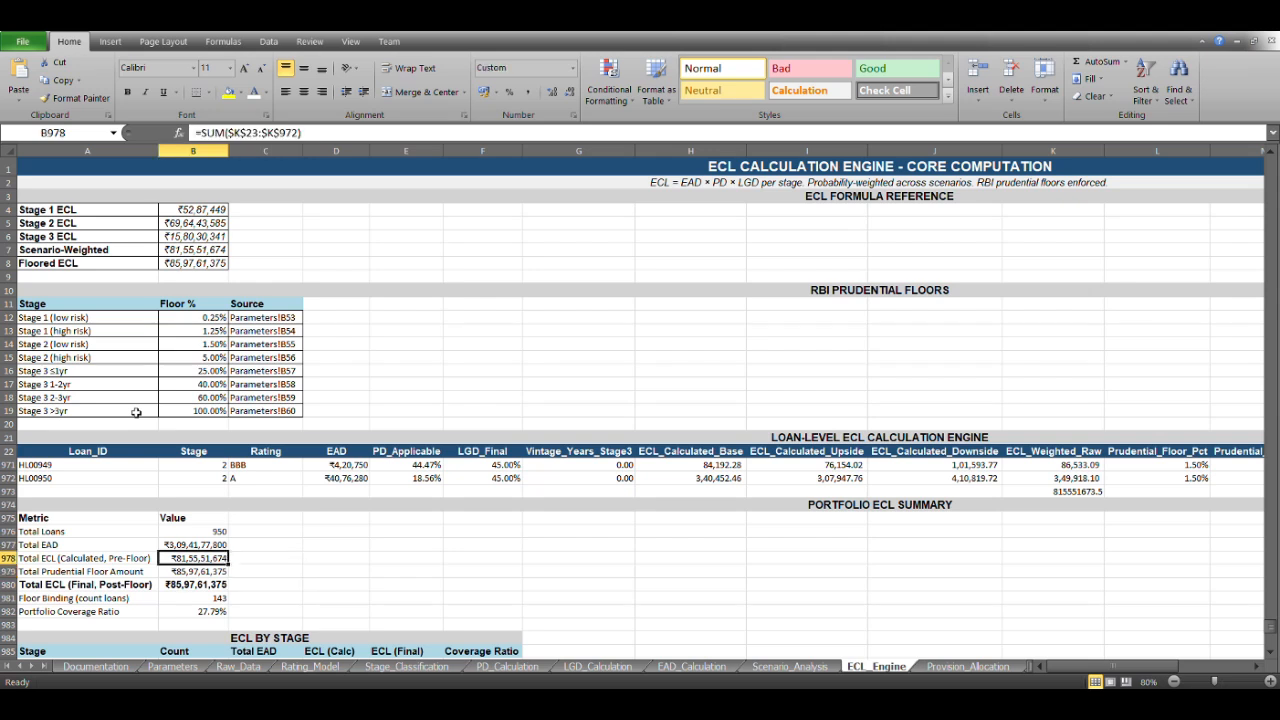
key(Right)
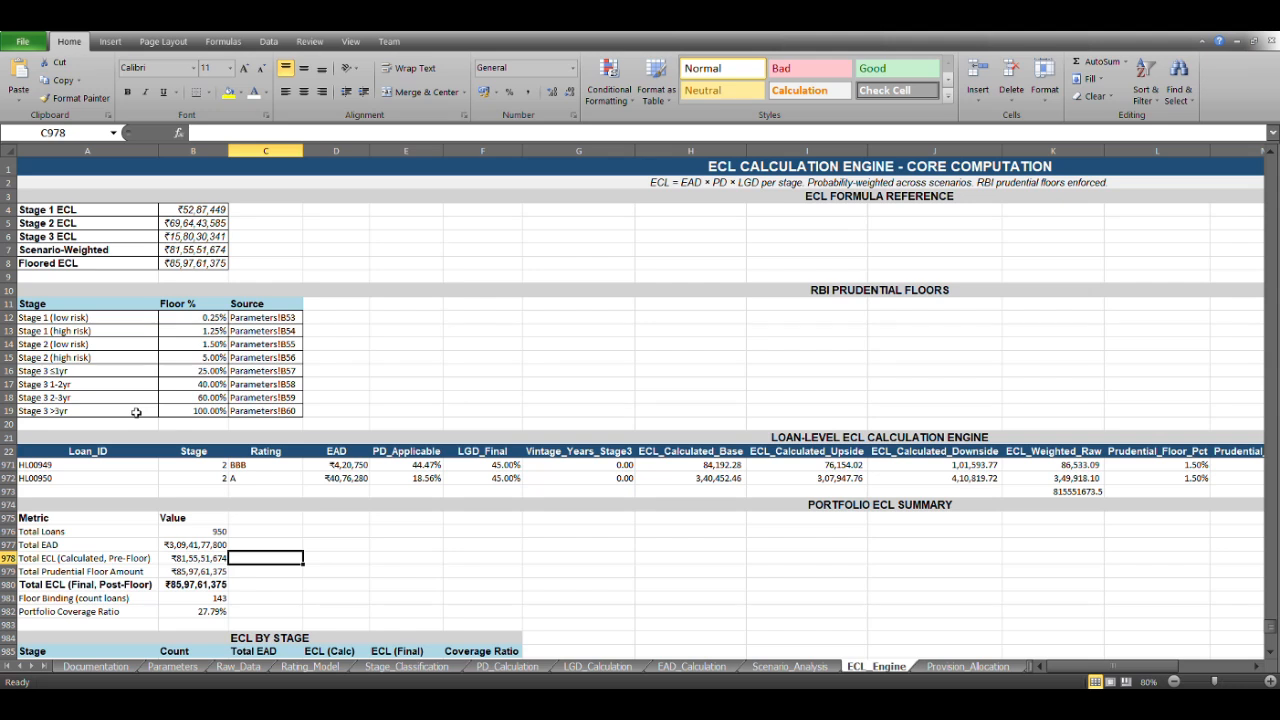
key(Down)
key(Down)
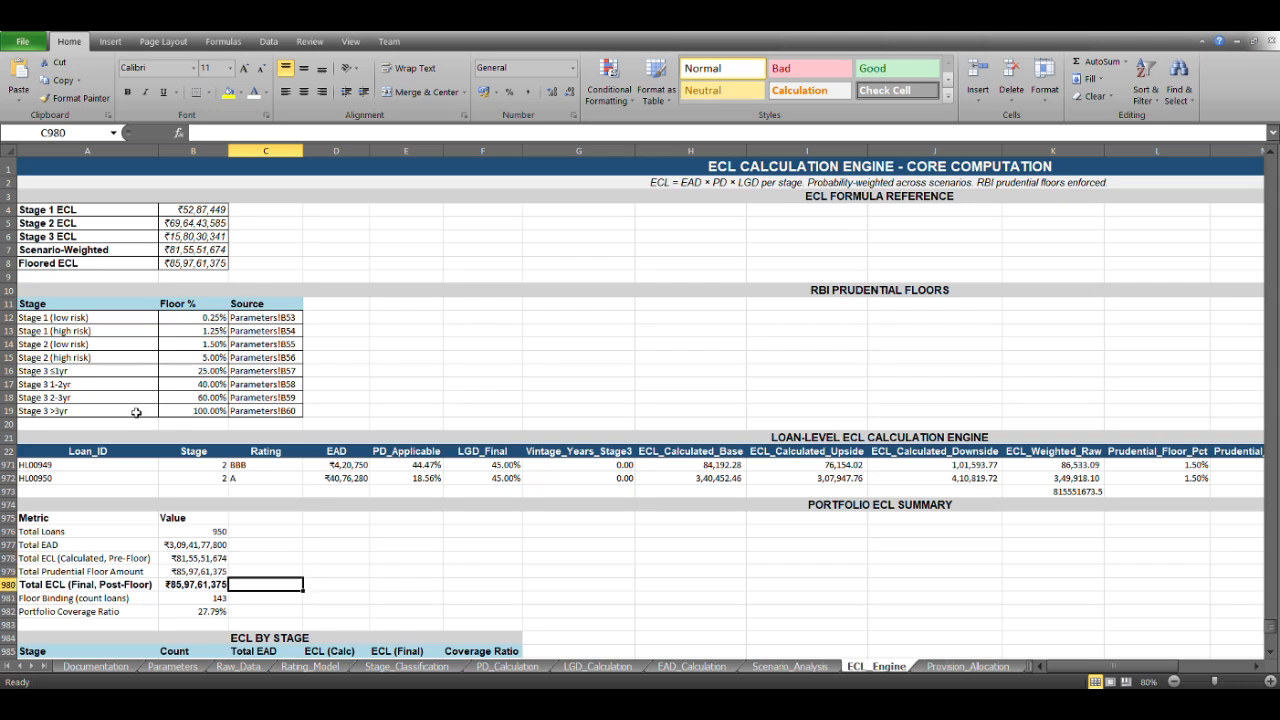
Step: Inspect the Portfolio Coverage Ratio formula in B982
key(Down)
key(Left)
key(Down)
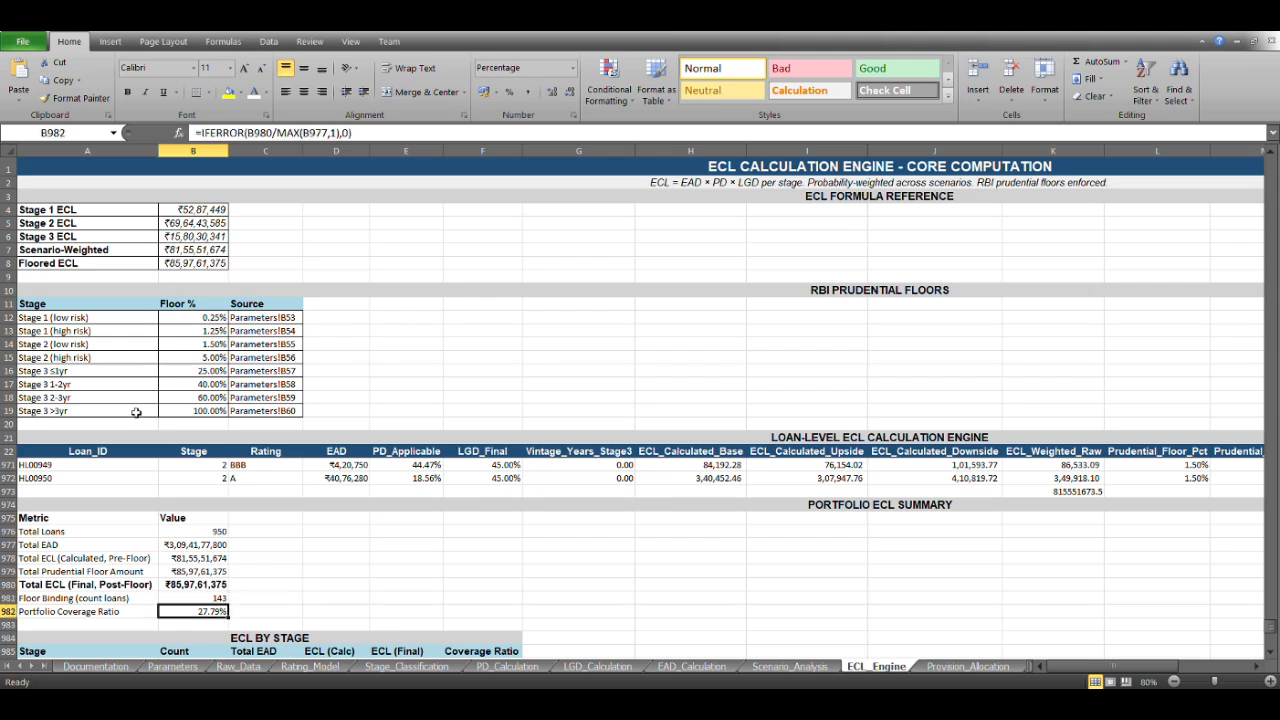
key(Right)
key(Right)
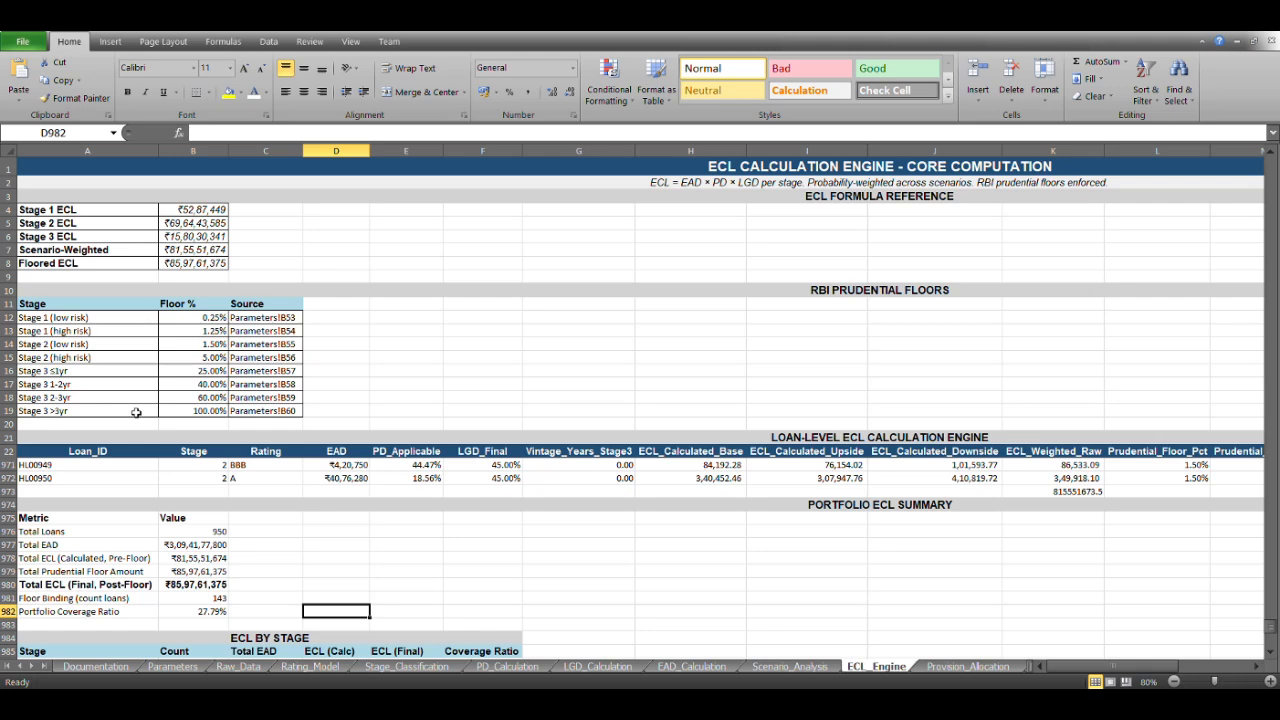
Step: Review the ECL by Stage, ECL by Rating and ECL by Region tables below the portfolio summary
scroll(136, 412, down, 2)
scroll(136, 412, down, 2)
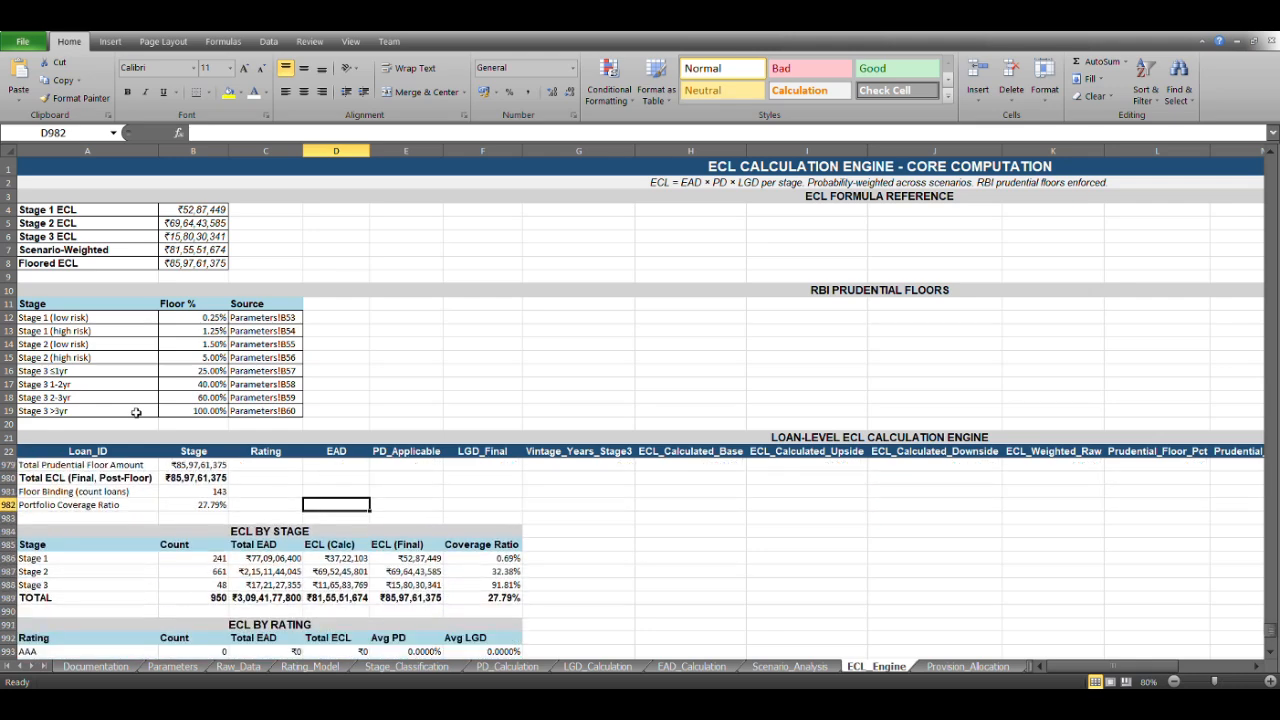
scroll(136, 412, down, 1)
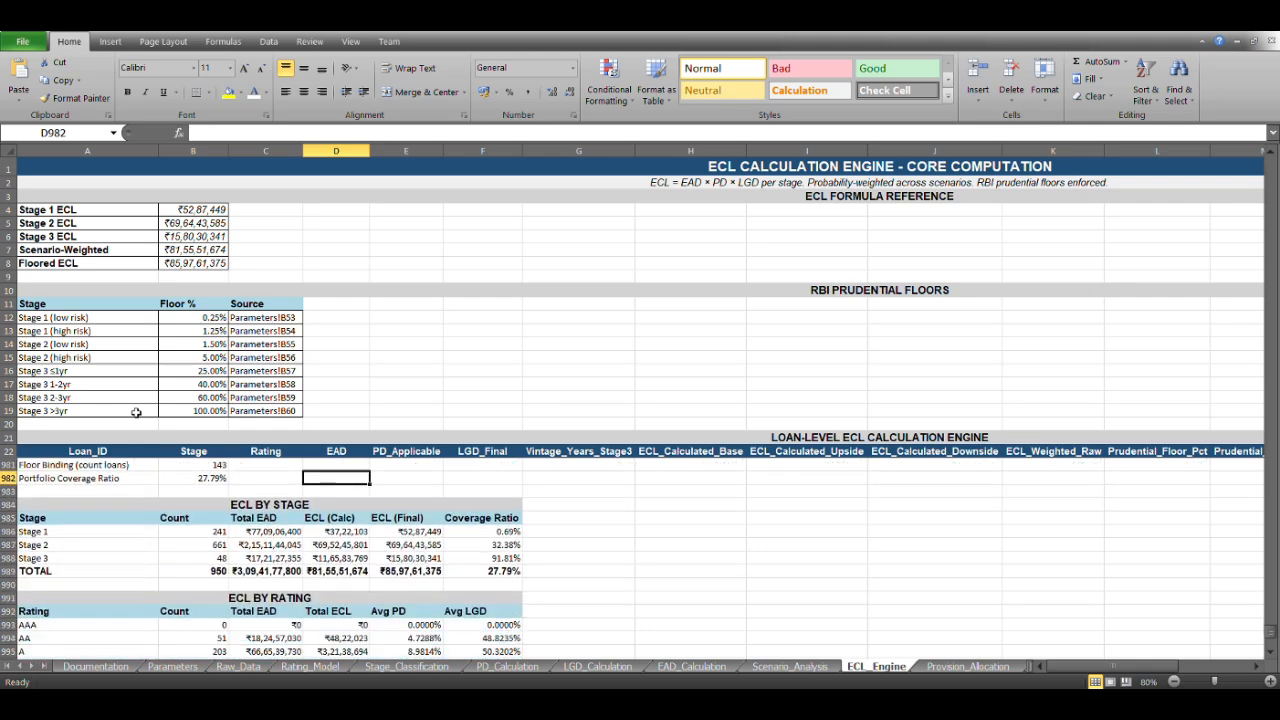
scroll(355, 571, down, 2)
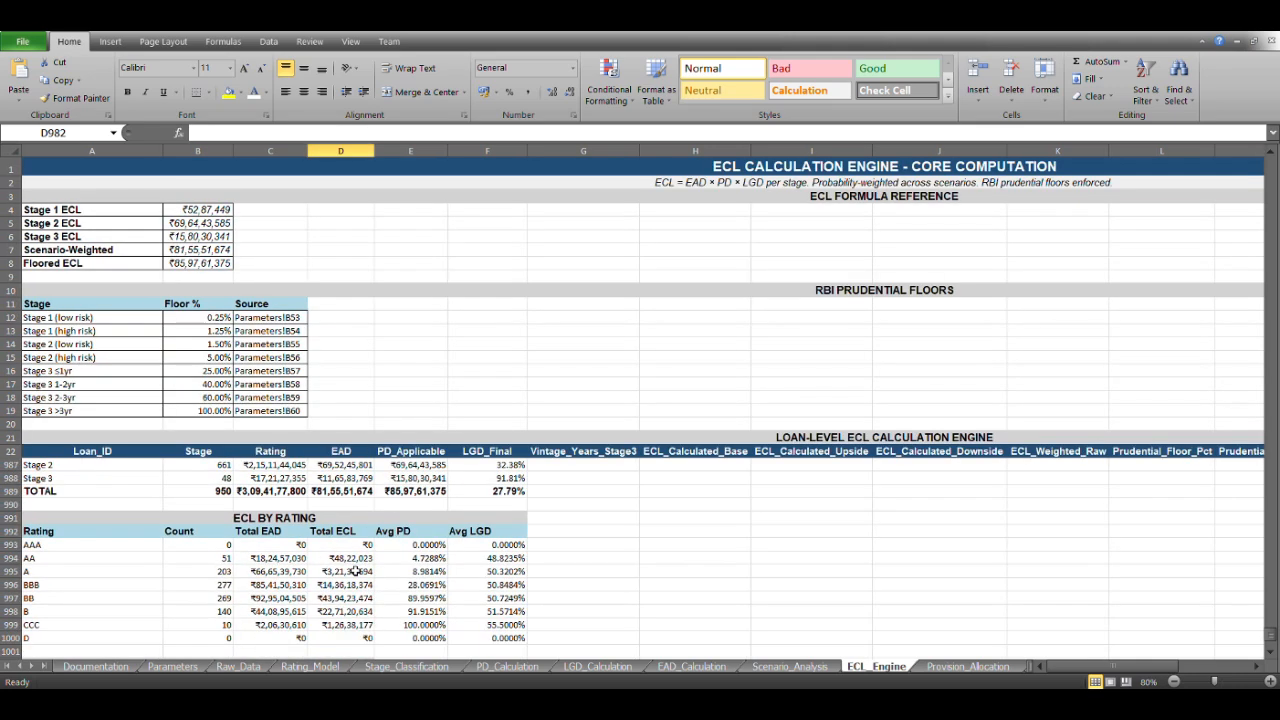
scroll(355, 571, down, 1)
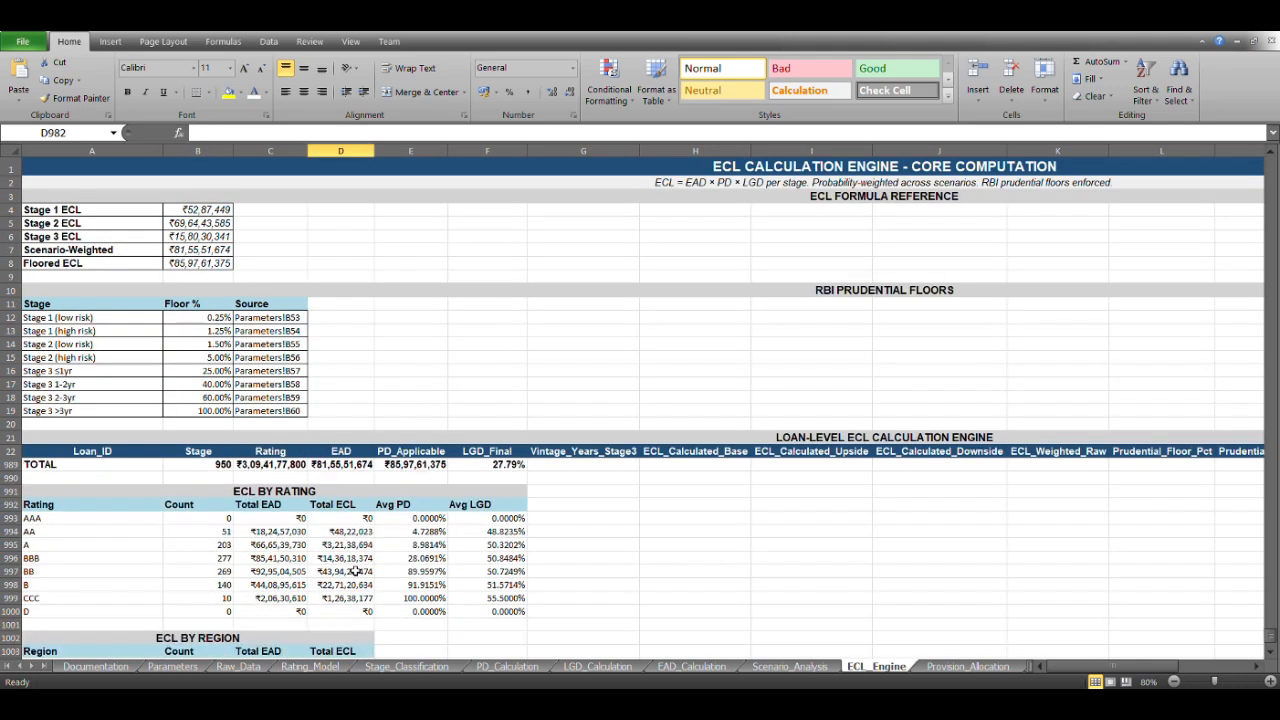
scroll(355, 571, down, 1)
scroll(355, 571, down, 2)
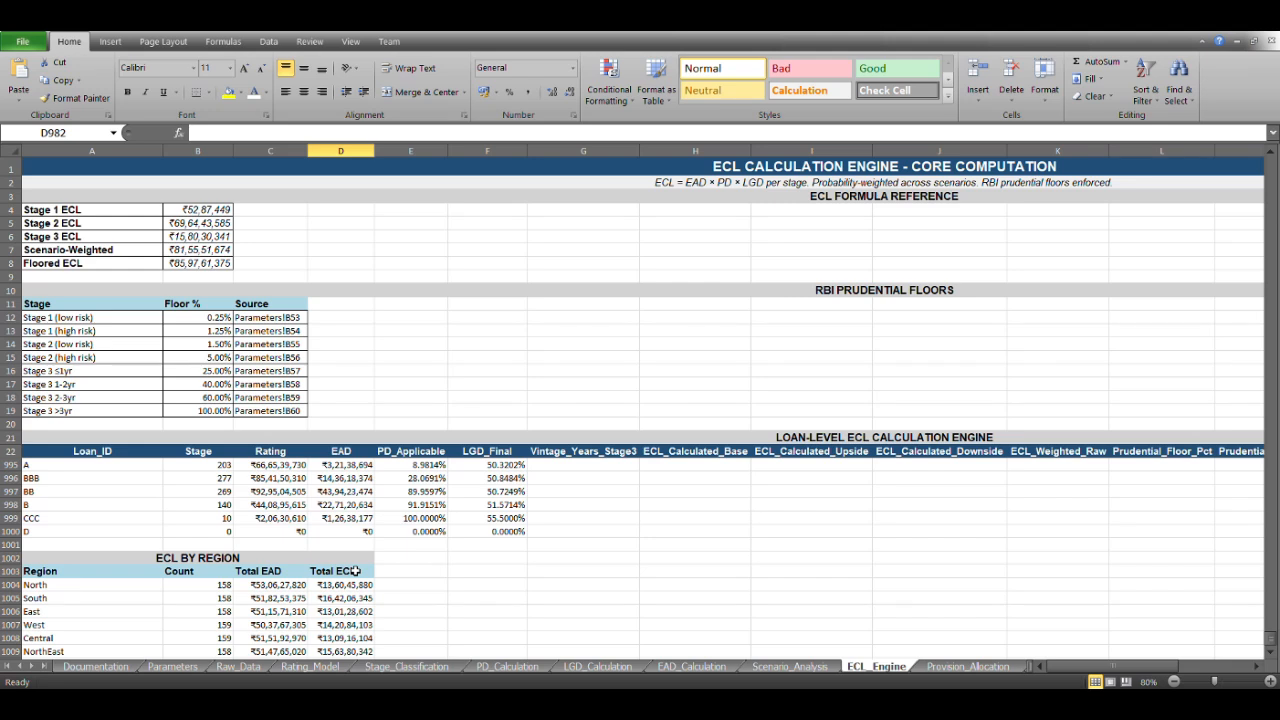
scroll(434, 586, down, 3)
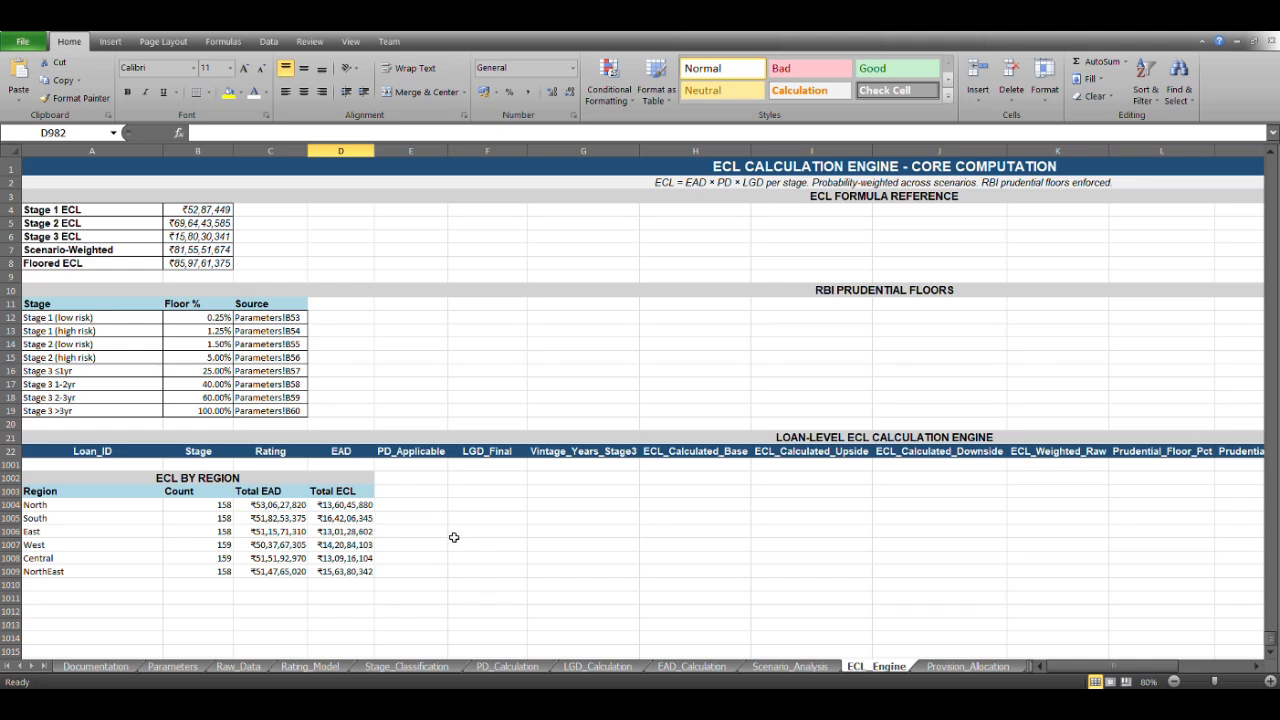
Step: Go back up through the rating and stage breakdowns to the Portfolio ECL Summary
scroll(453, 537, up, 3)
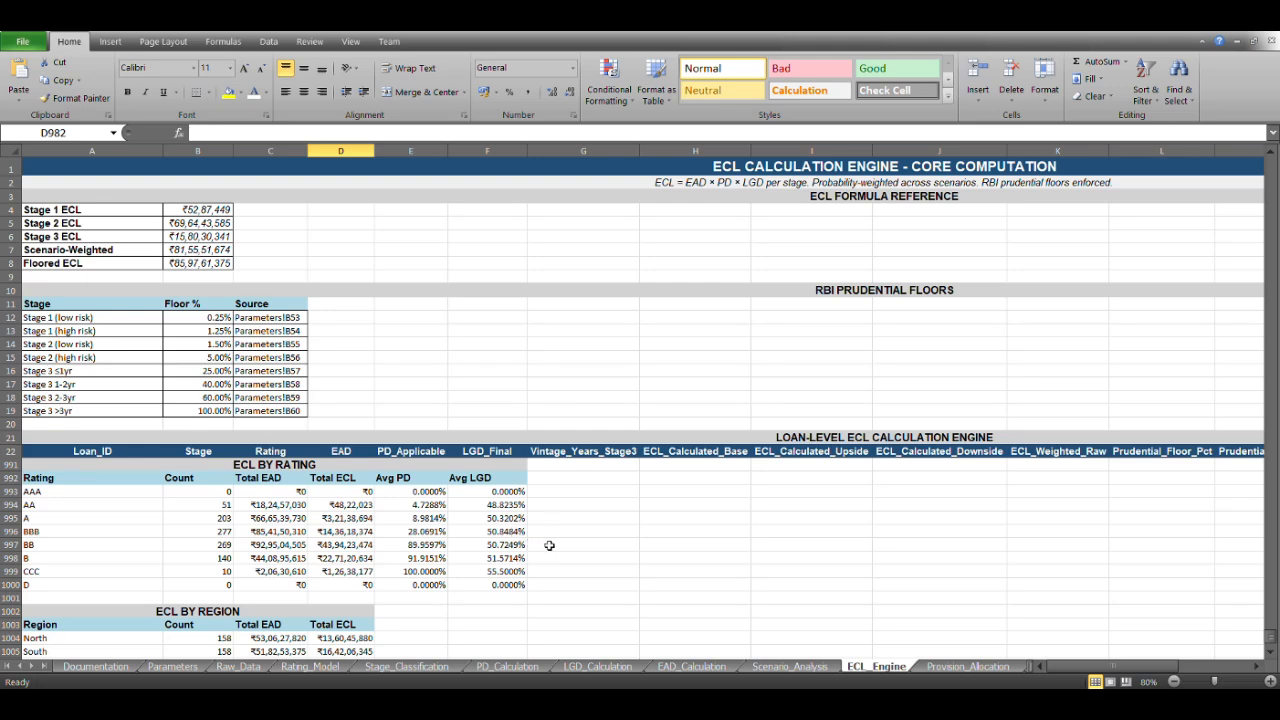
scroll(549, 545, up, 3)
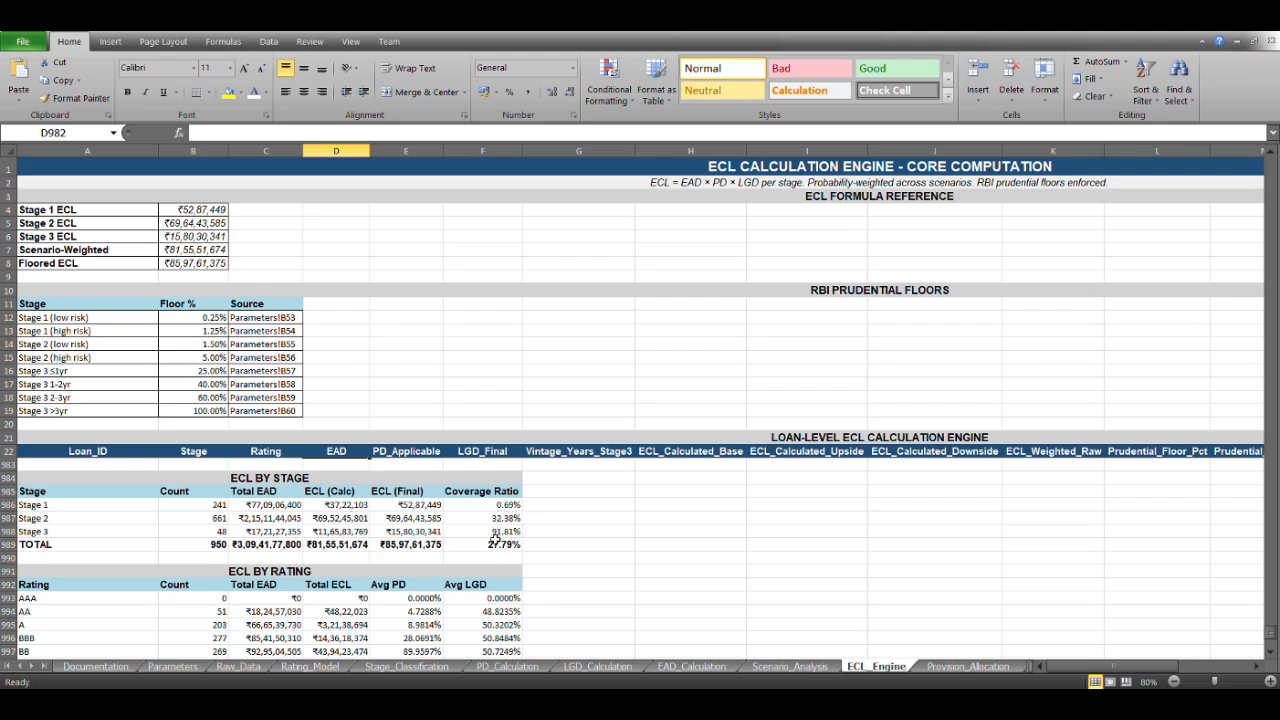
scroll(536, 557, up, 3)
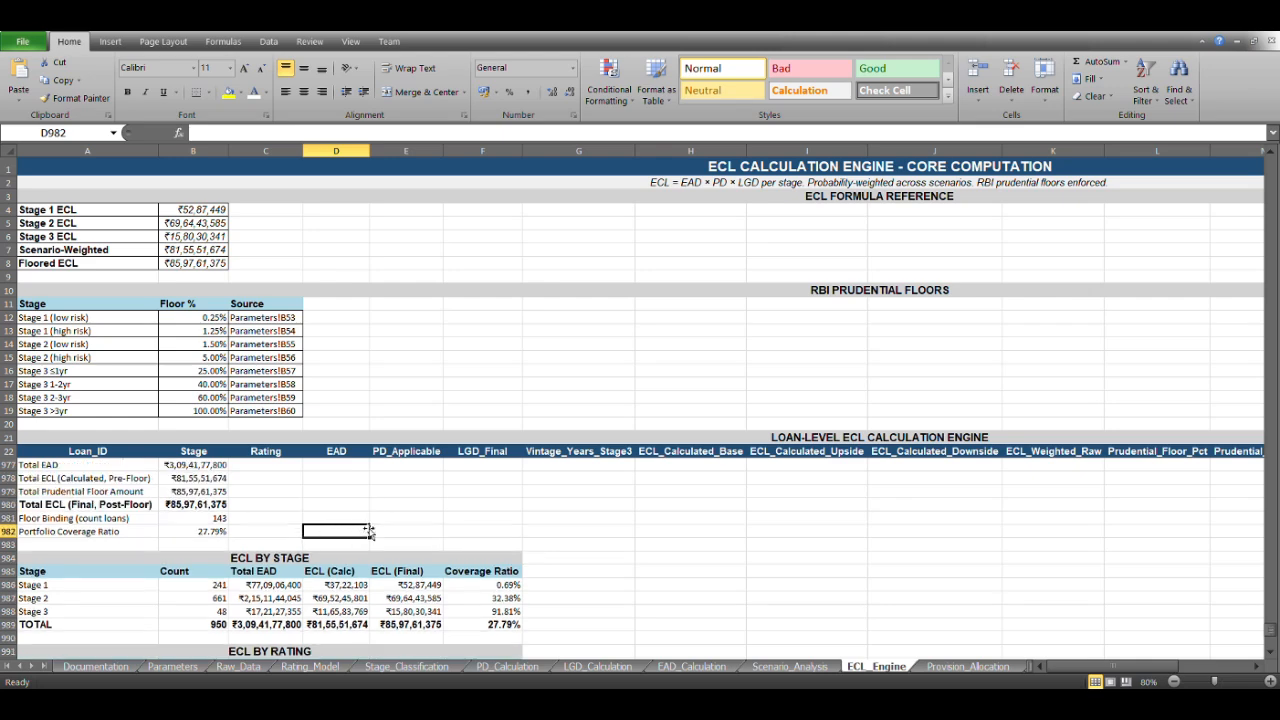
scroll(368, 532, up, 3)
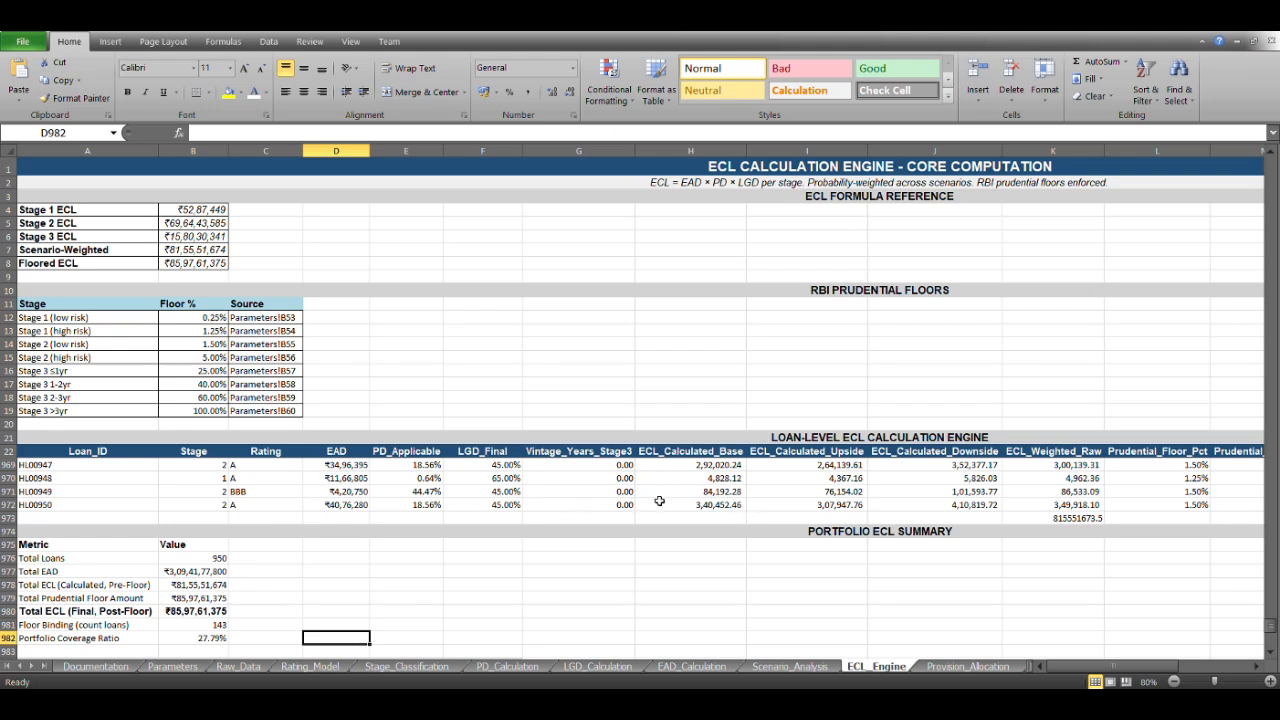
Step: Open the Provision_Allocation sheet and inspect the BB rating's Final Provision formula in D27
click(967, 664)
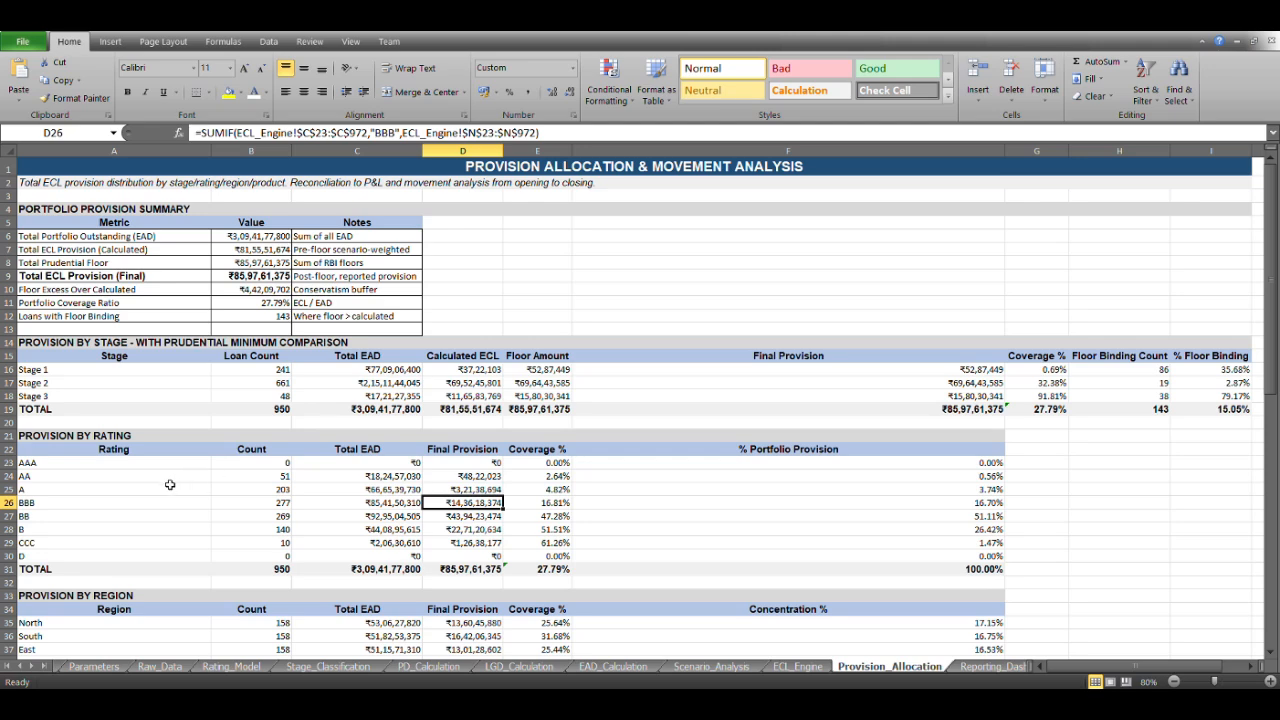
scroll(170, 484, down, 1)
scroll(170, 484, down, 1)
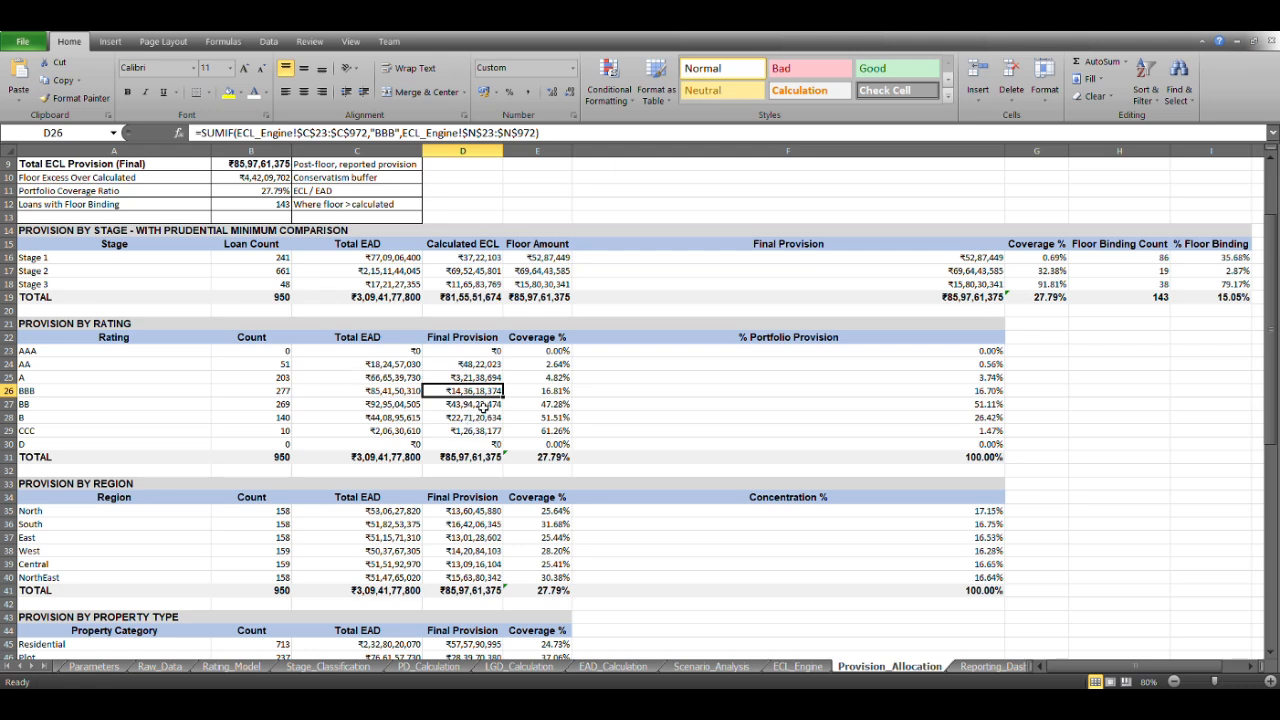
click(479, 409)
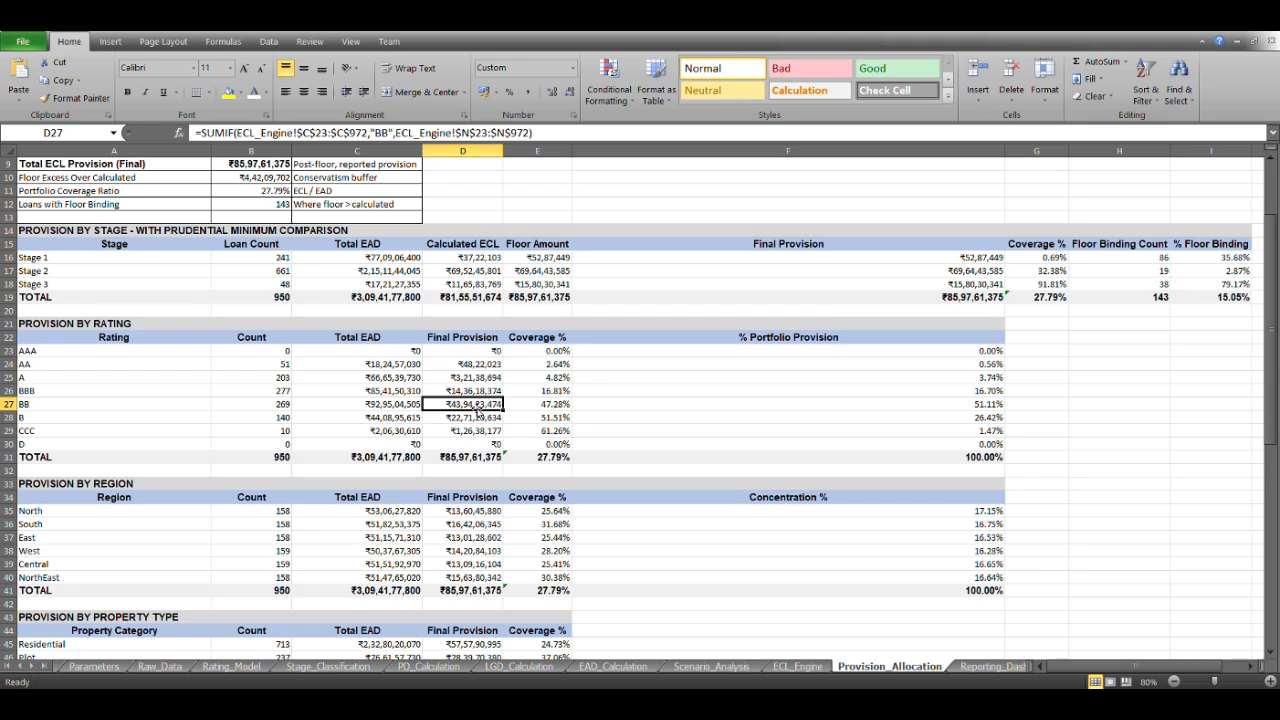
Step: Examine the provisions by region and property type and the movement analysis, and return to the Provision by Stage table
scroll(467, 458, down, 2)
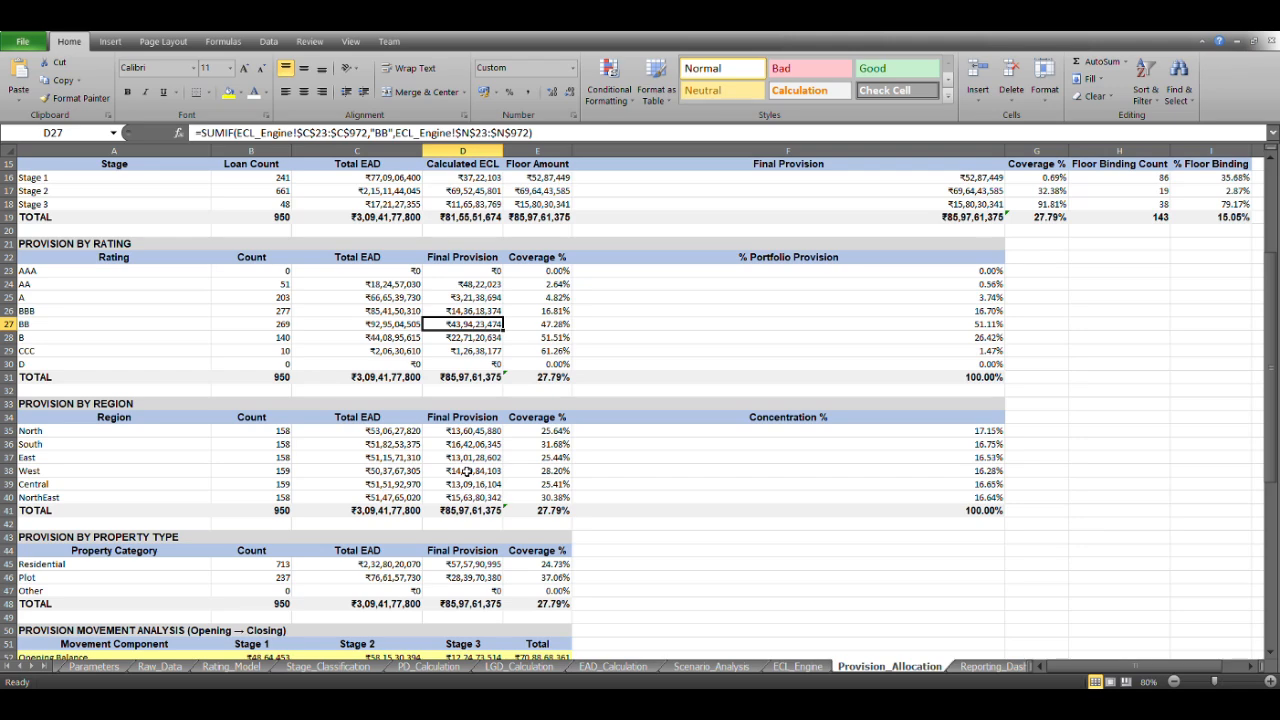
scroll(467, 471, down, 1)
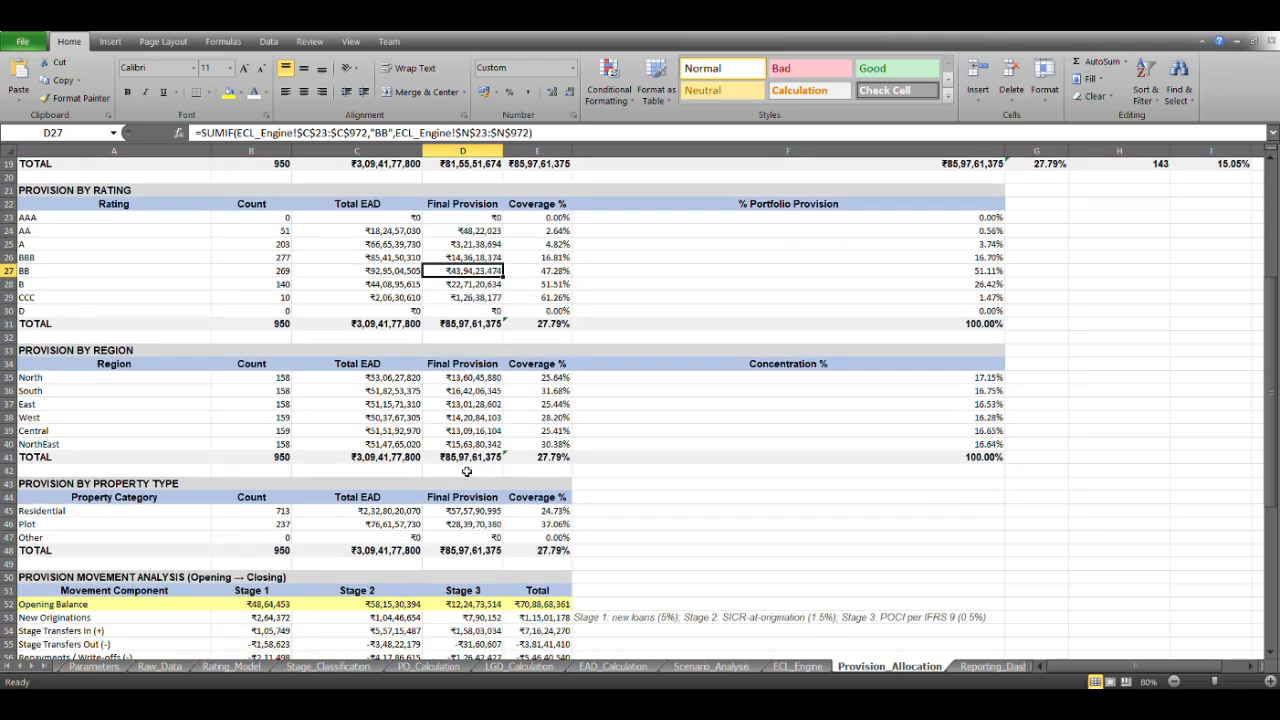
scroll(467, 471, up, 1)
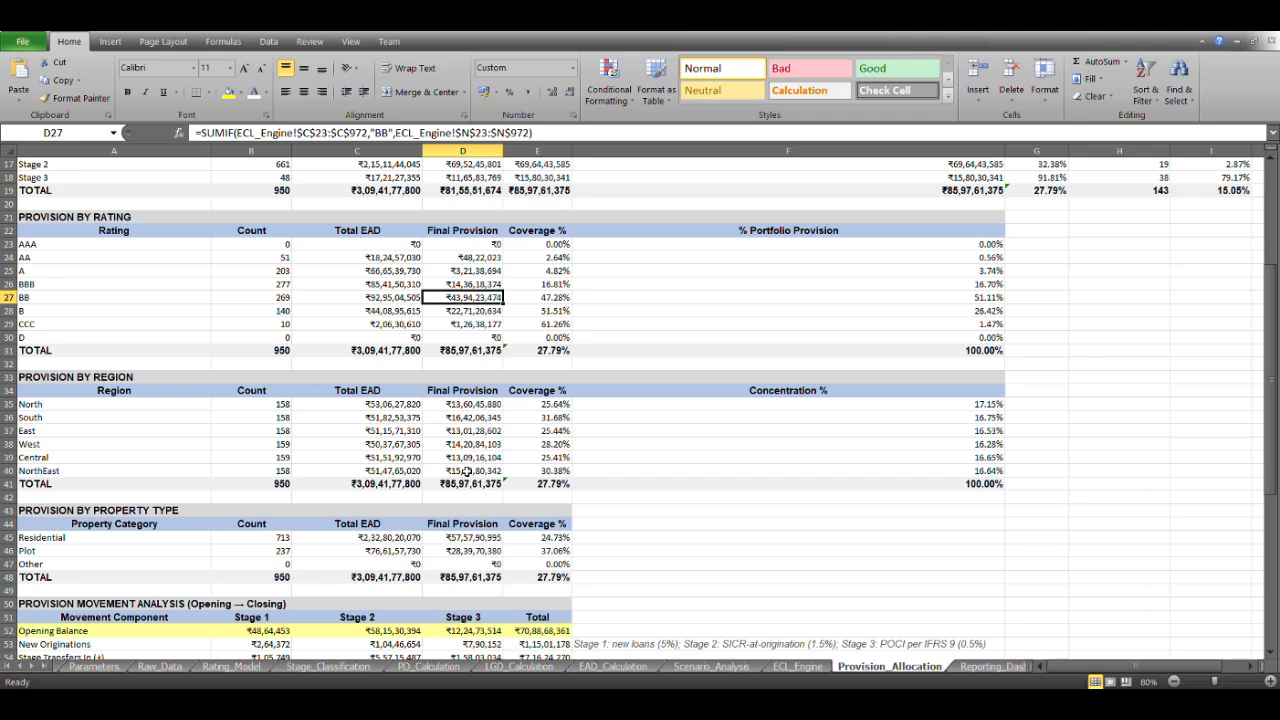
scroll(498, 482, up, 2)
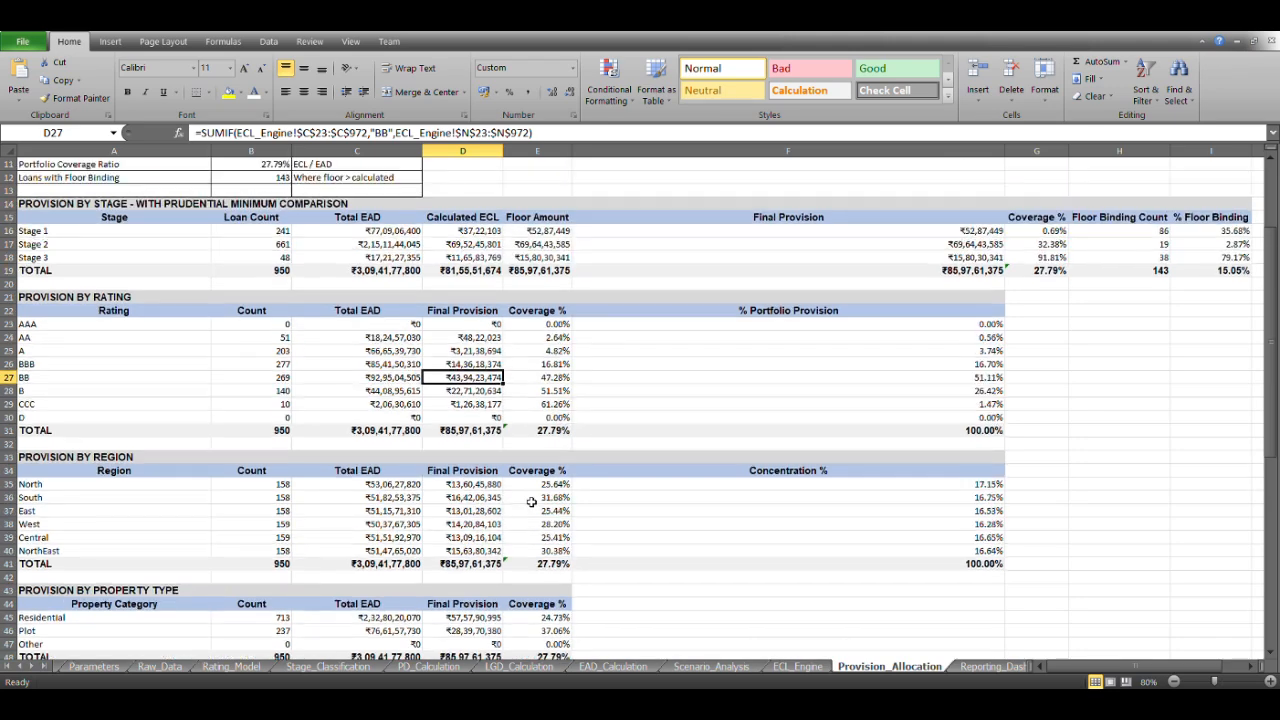
scroll(531, 501, up, 1)
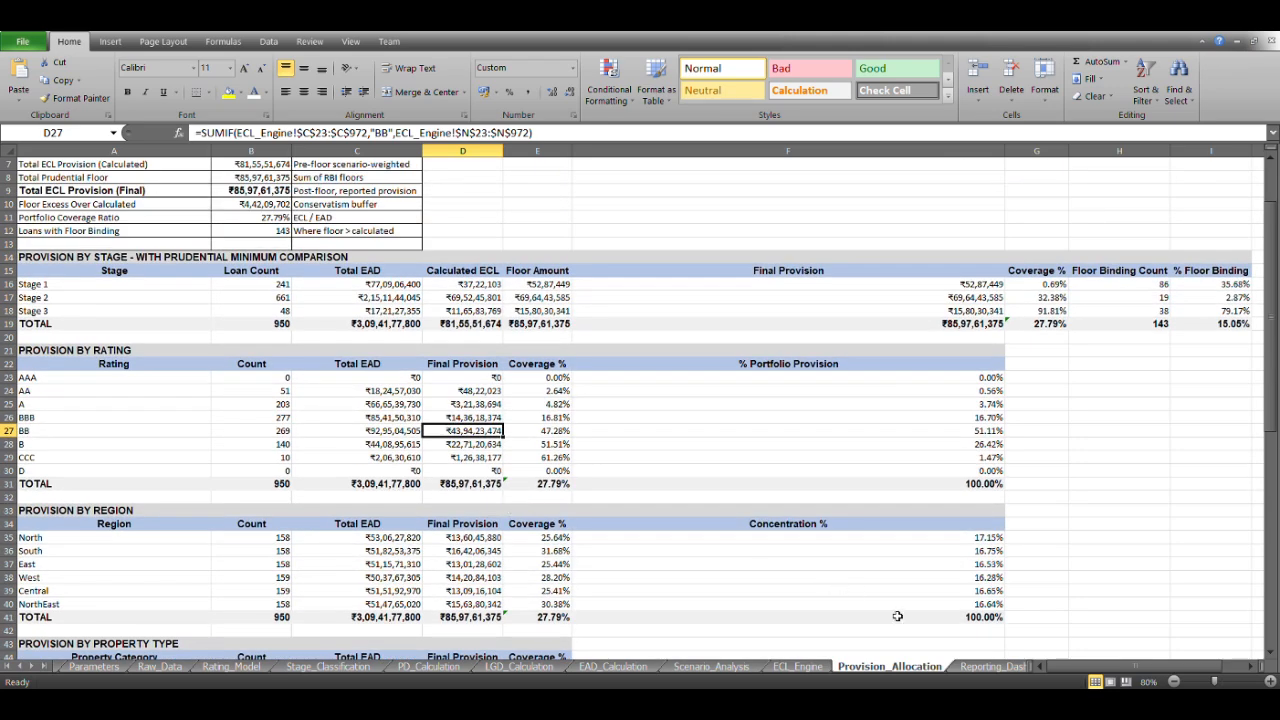
Step: Open the Reporting_Dashboard sheet and view the KPI summary, the ECL by Stage chart and the EAD vs ECL by Region chart
click(990, 666)
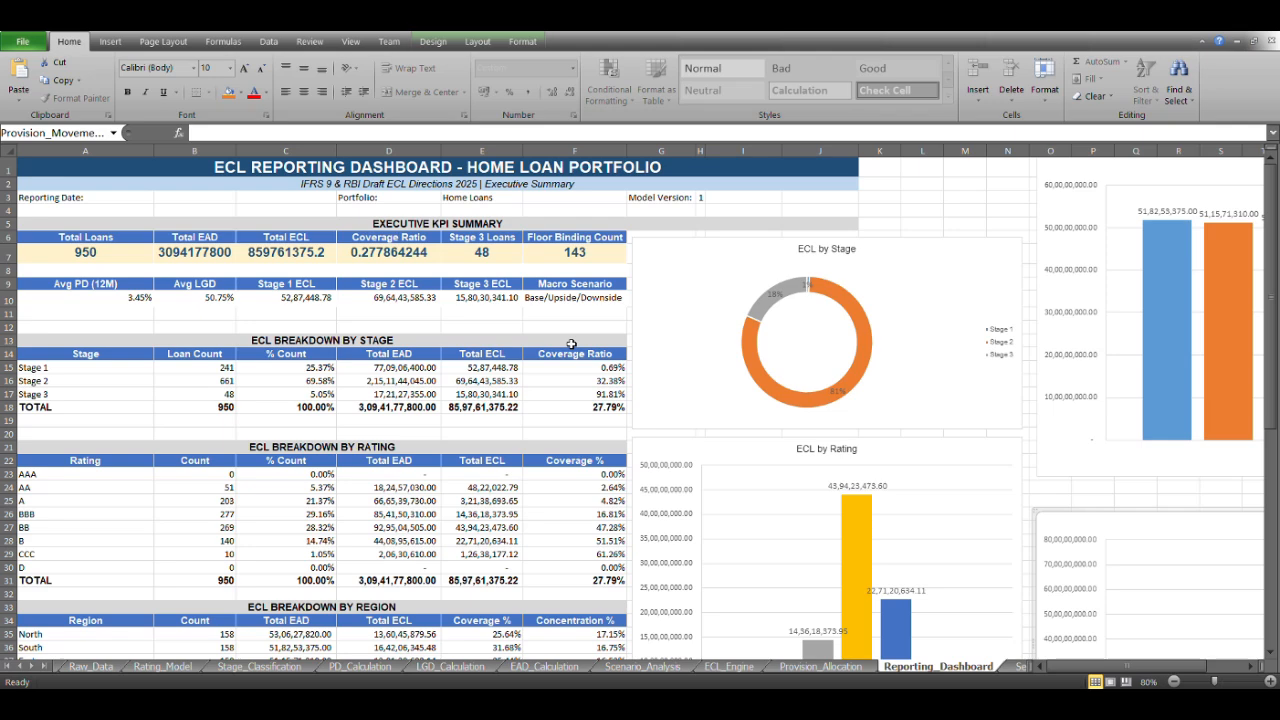
scroll(571, 344, right, 1)
scroll(571, 346, right, 1)
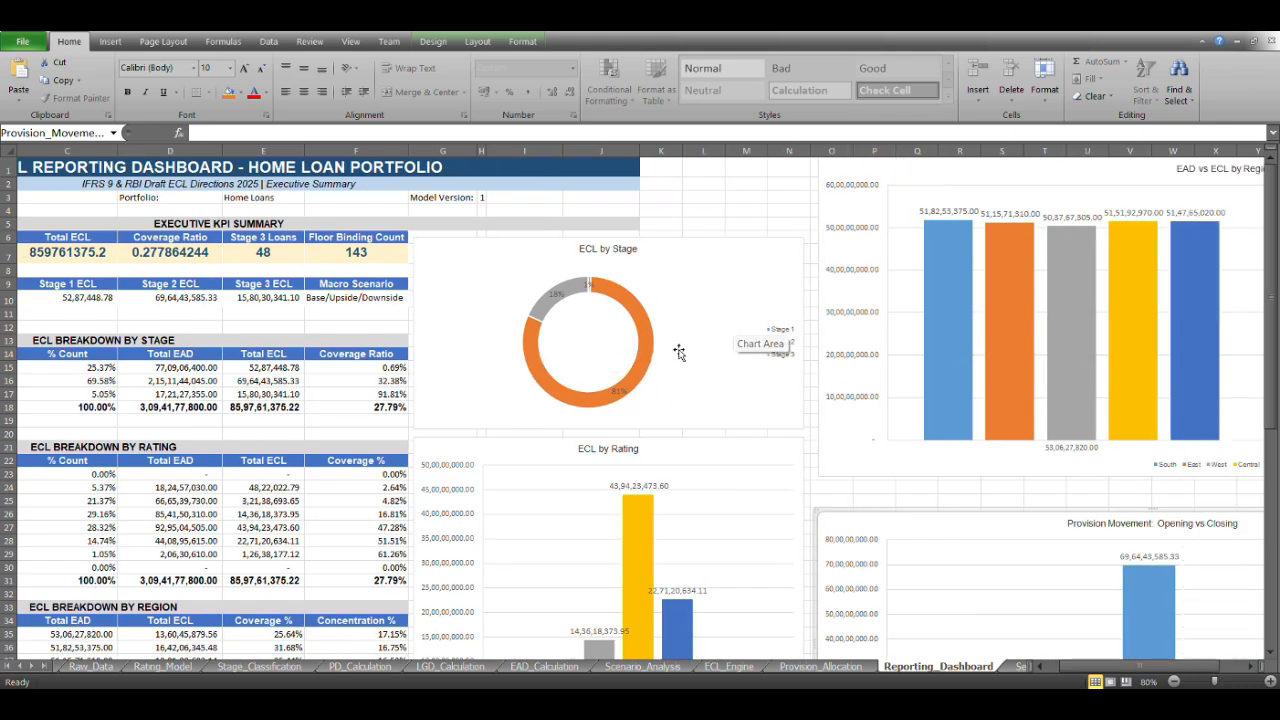
scroll(700, 346, right, 1)
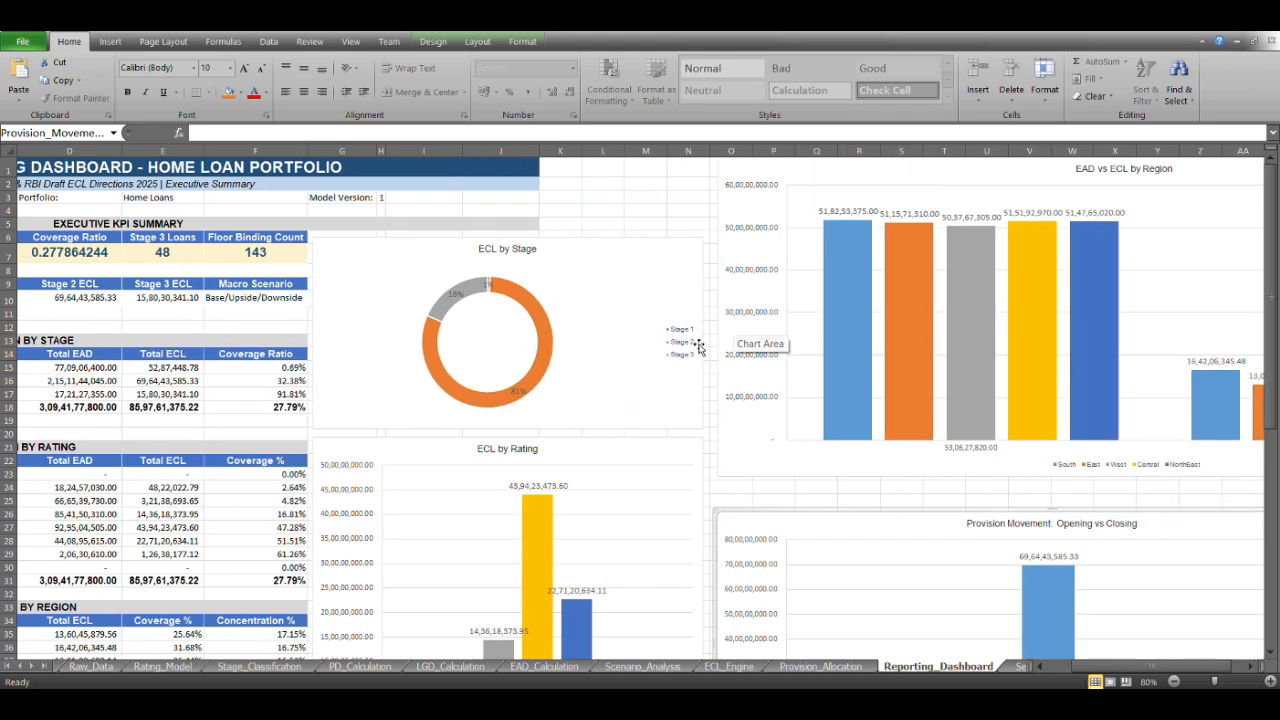
scroll(697, 346, right, 3)
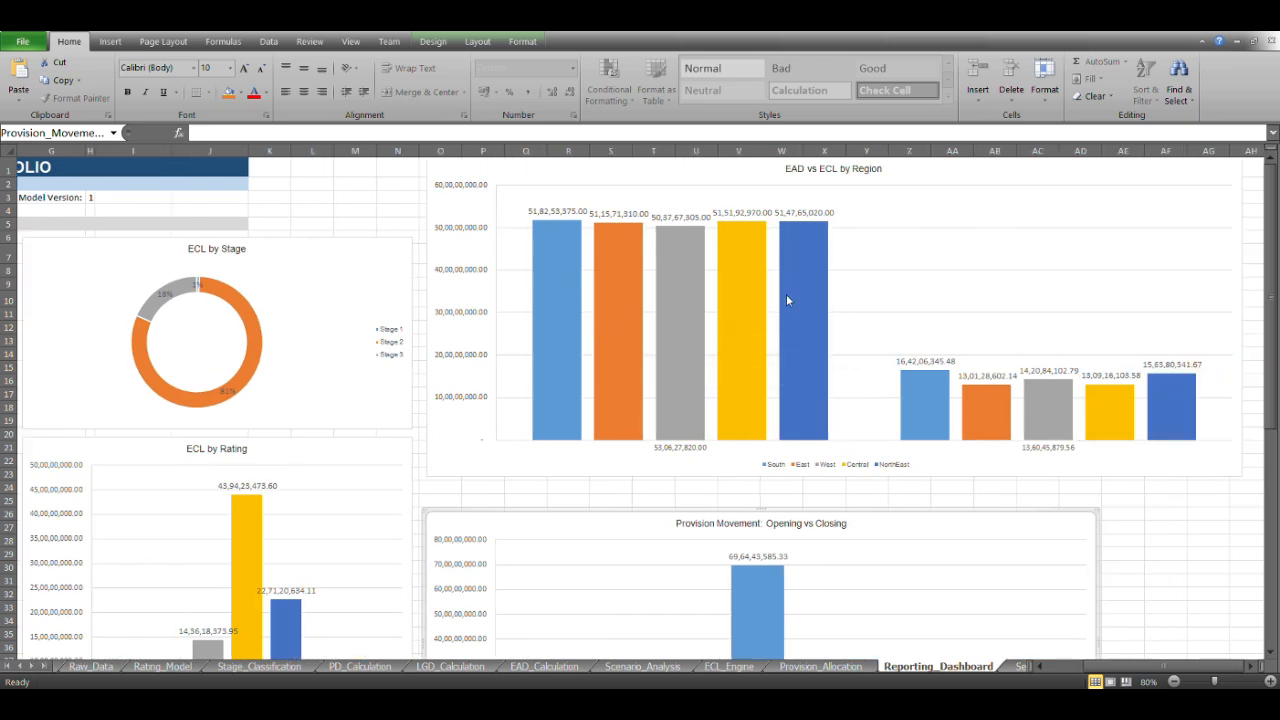
Step: Examine the Provision Movement and ECL by Rating charts, and continue down to the concentration analysis and capital impact metrics
scroll(793, 320, down, 1)
scroll(795, 328, down, 1)
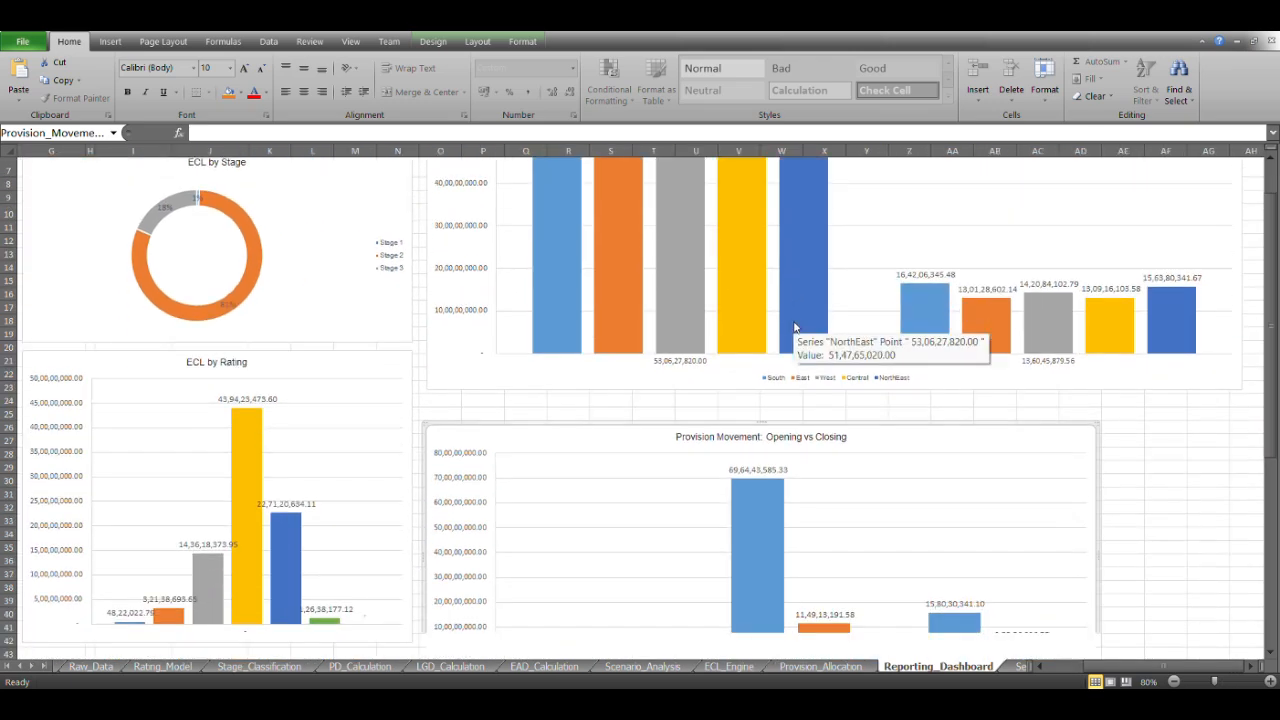
scroll(727, 517, left, 4)
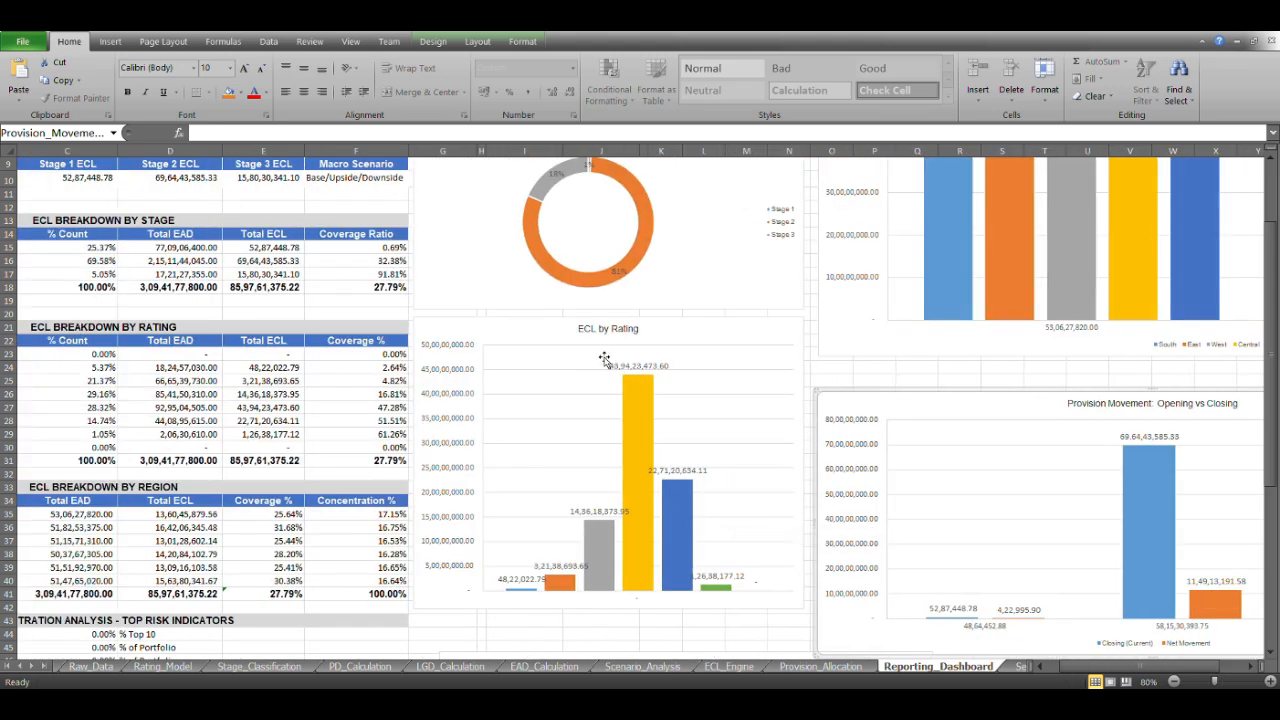
scroll(569, 557, down, 1)
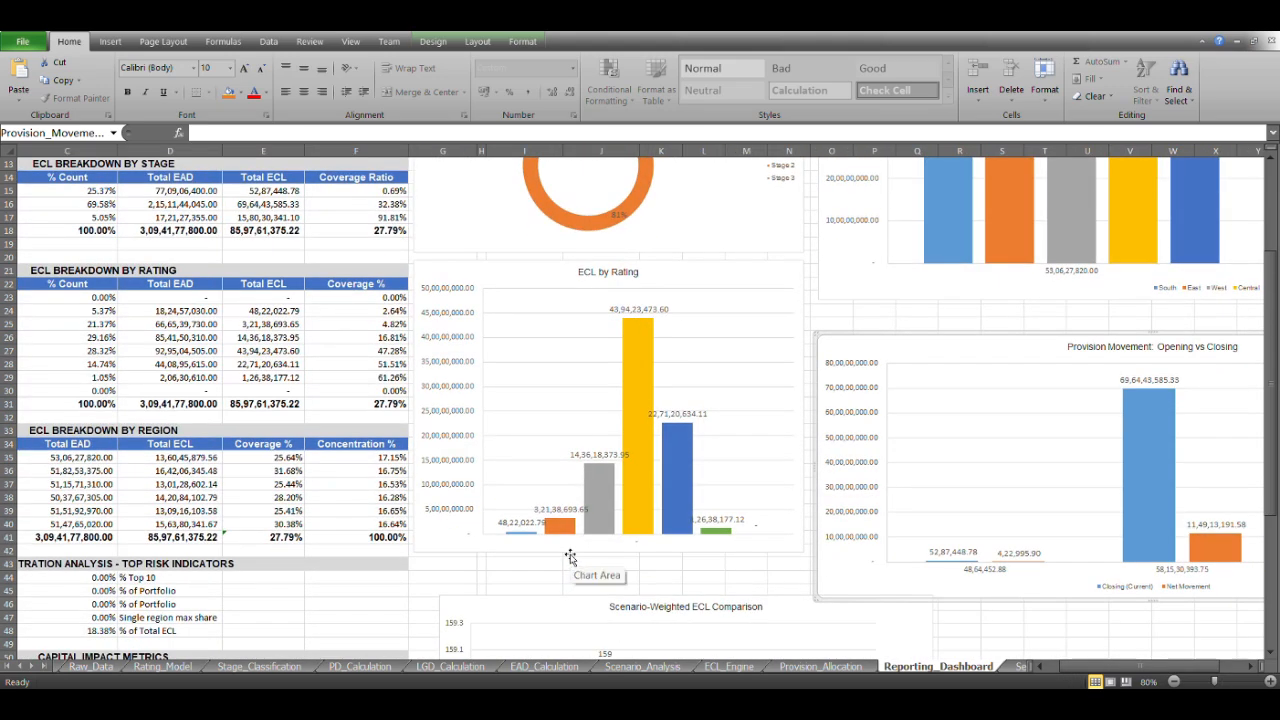
scroll(570, 557, down, 3)
scroll(570, 557, left, 2)
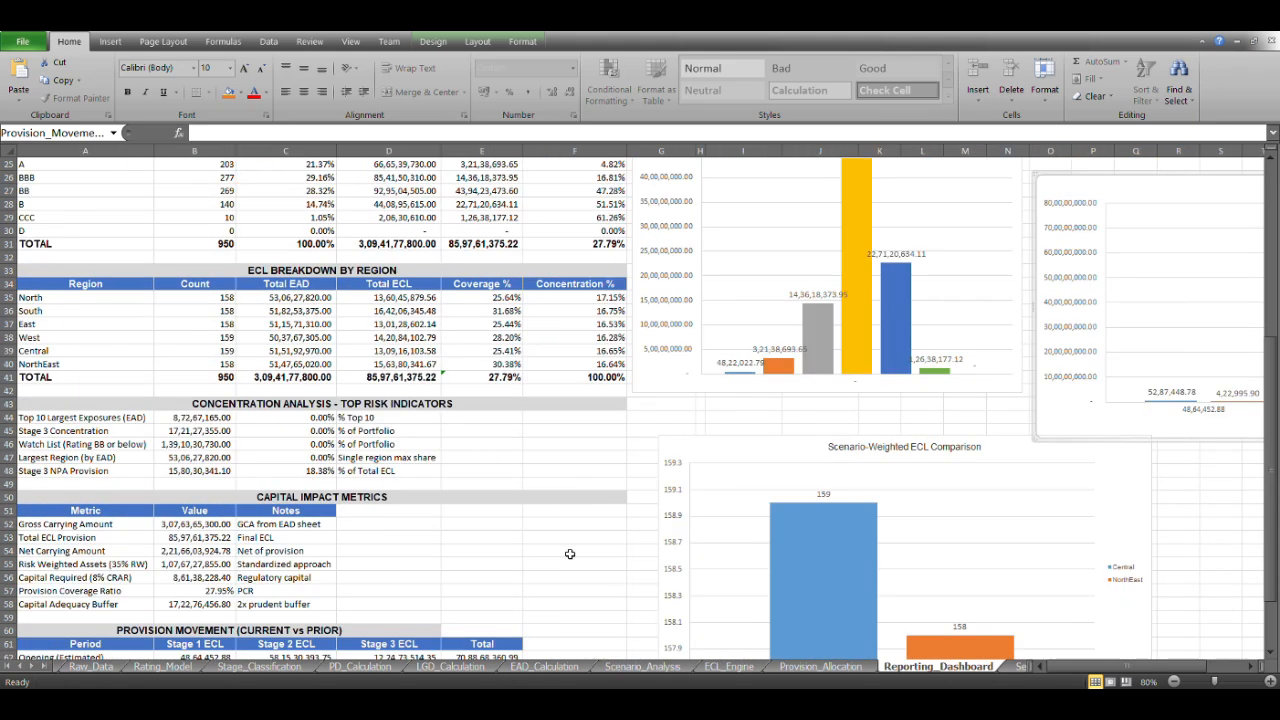
Step: Examine the dashboard's ECL breakdowns by region, rating and stage, and return to the Executive KPI Summary
scroll(569, 554, down, 1)
scroll(569, 554, up, 1)
scroll(408, 474, up, 4)
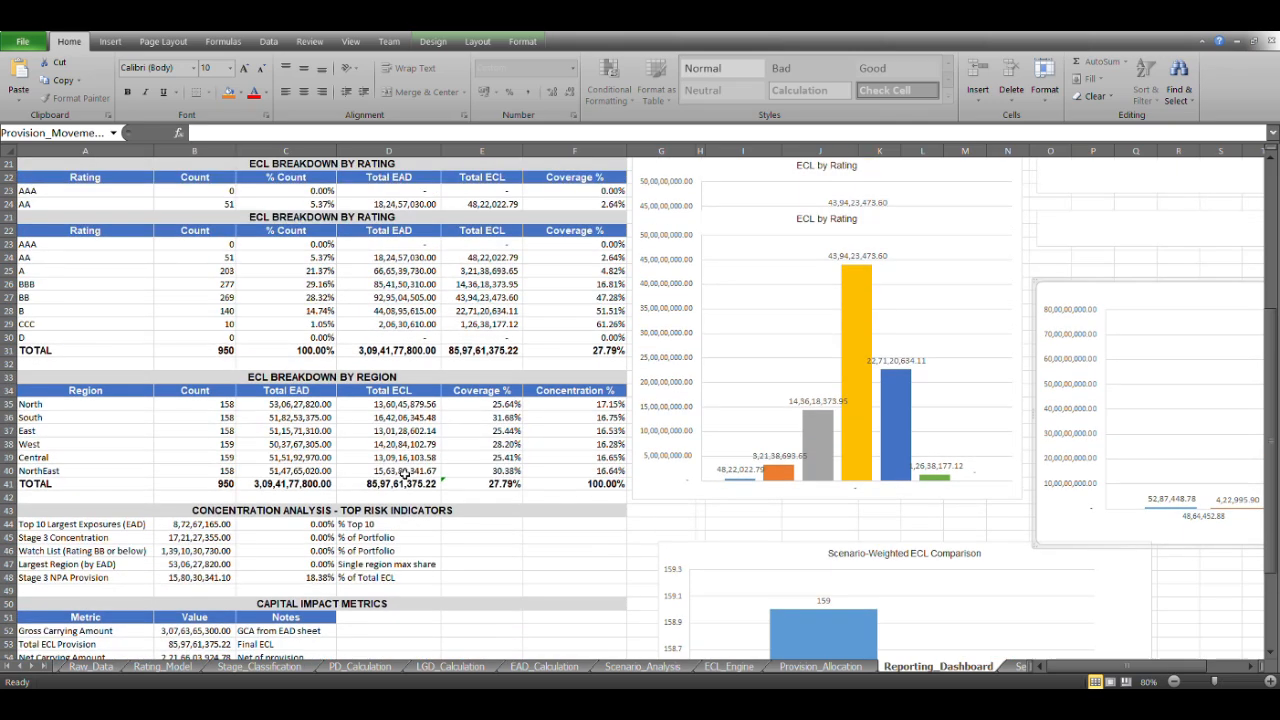
scroll(403, 471, up, 2)
scroll(404, 474, up, 2)
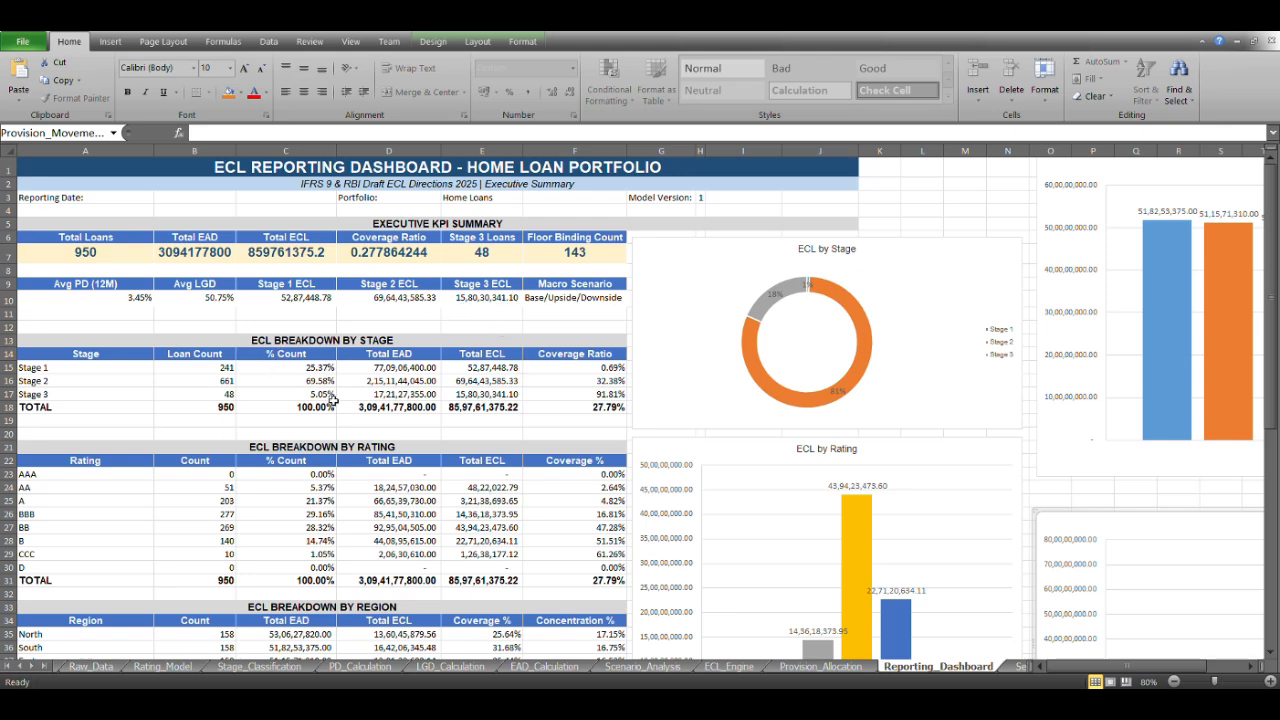
scroll(333, 400, down, 1)
scroll(770, 418, down, 1)
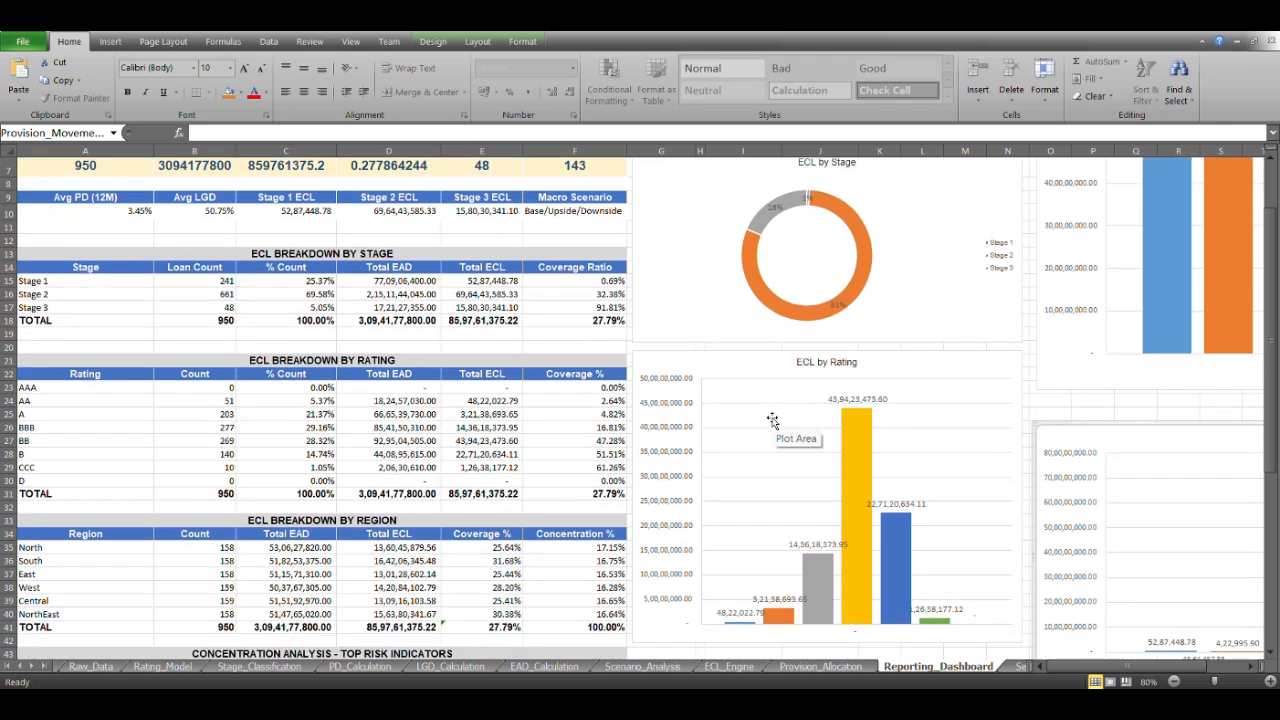
scroll(772, 420, up, 2)
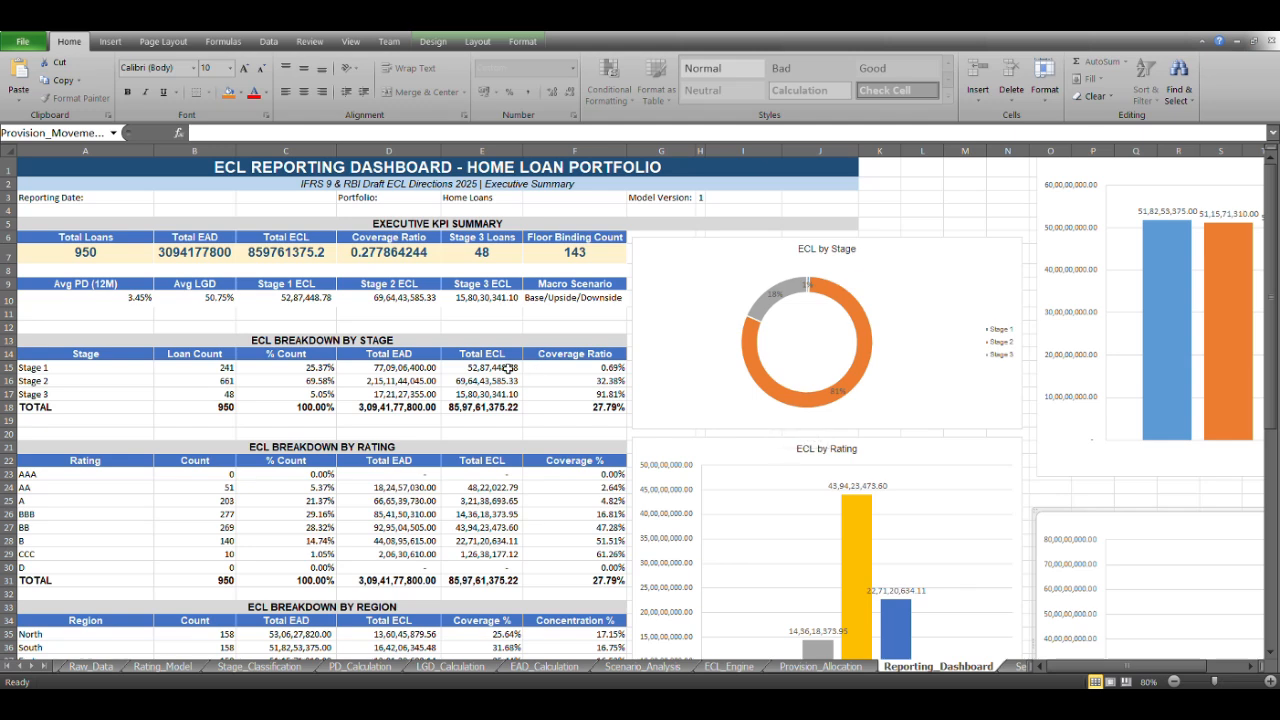
Step: Look over the names of the sheets that follow Reporting_Dashboard, and go back to open the EAD_Calculation sheet
click(31, 666)
click(31, 666)
click(31, 666)
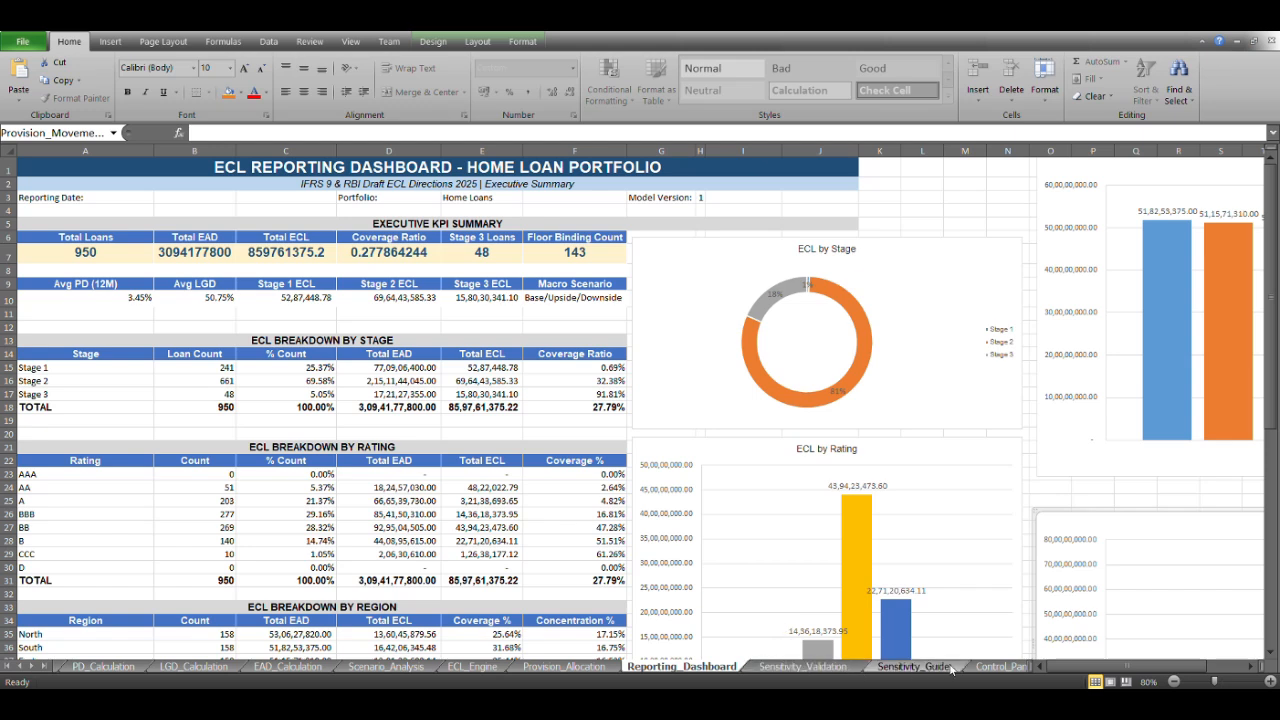
click(18, 666)
click(18, 666)
click(18, 666)
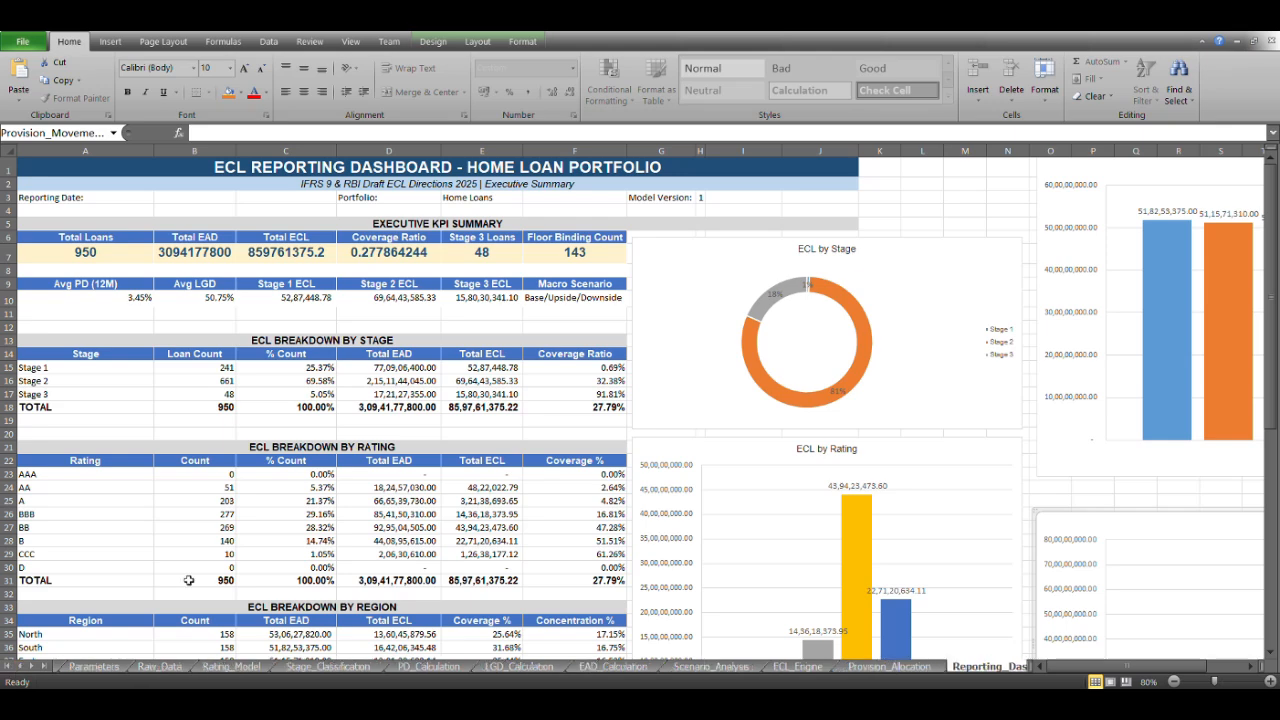
click(617, 668)
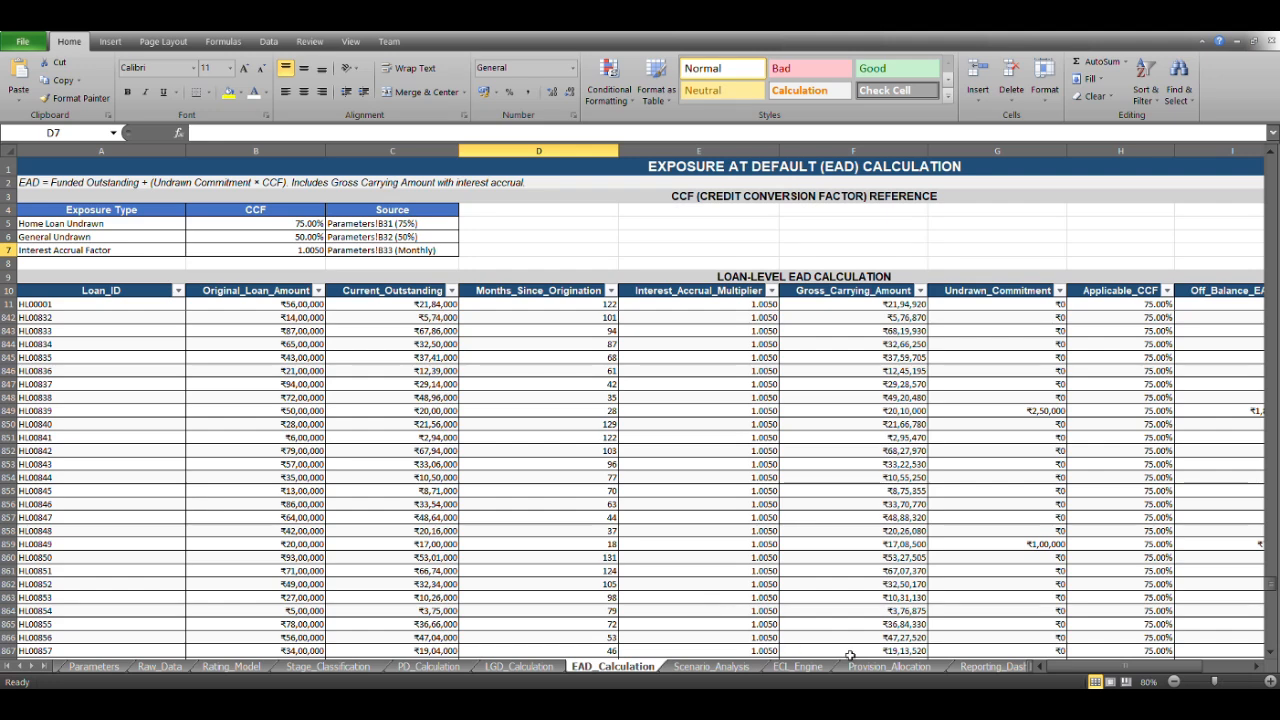
Step: Return to the Reporting_Dashboard sheet, and open Provision_Allocation to view its Portfolio Provision Summary
click(965, 668)
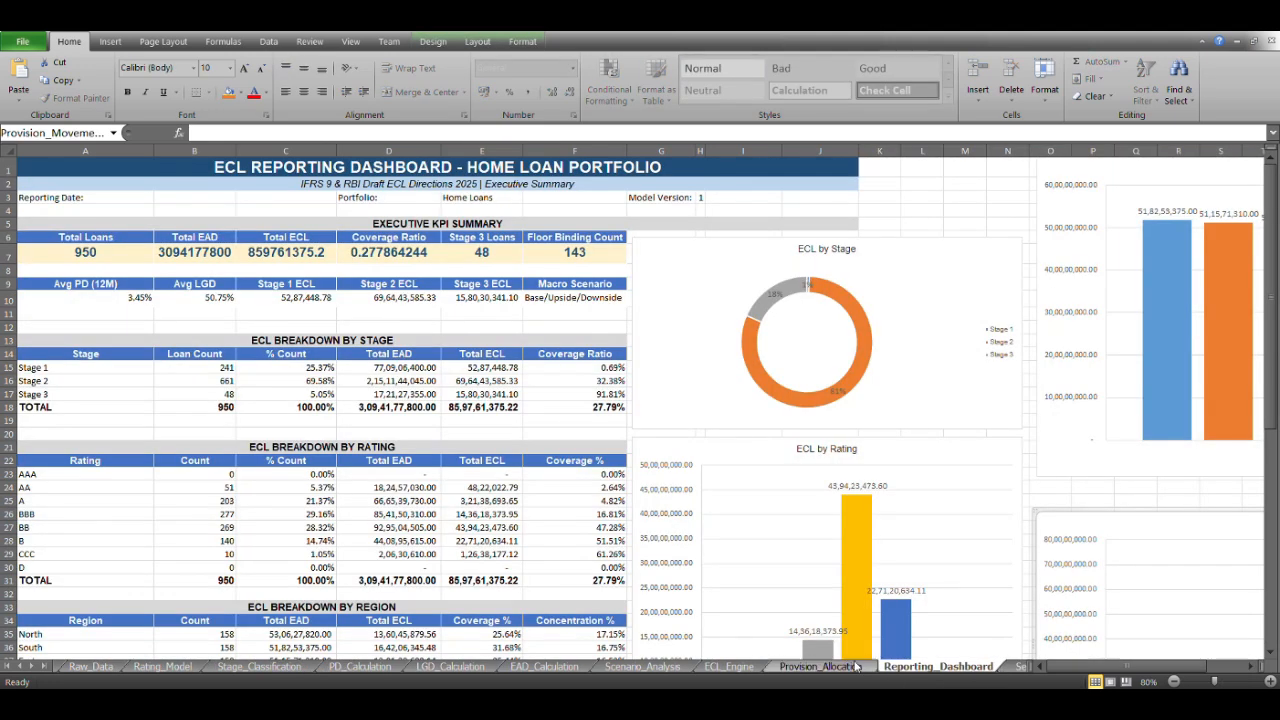
click(855, 666)
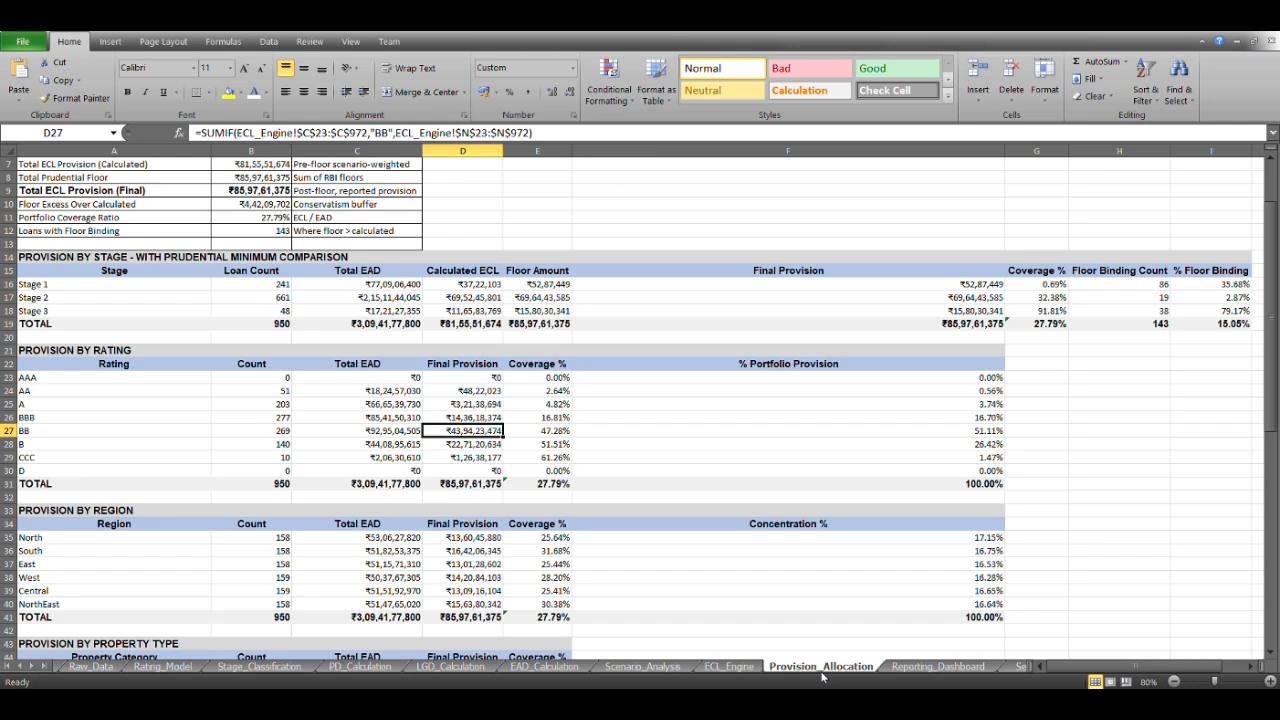
scroll(805, 435, up, 2)
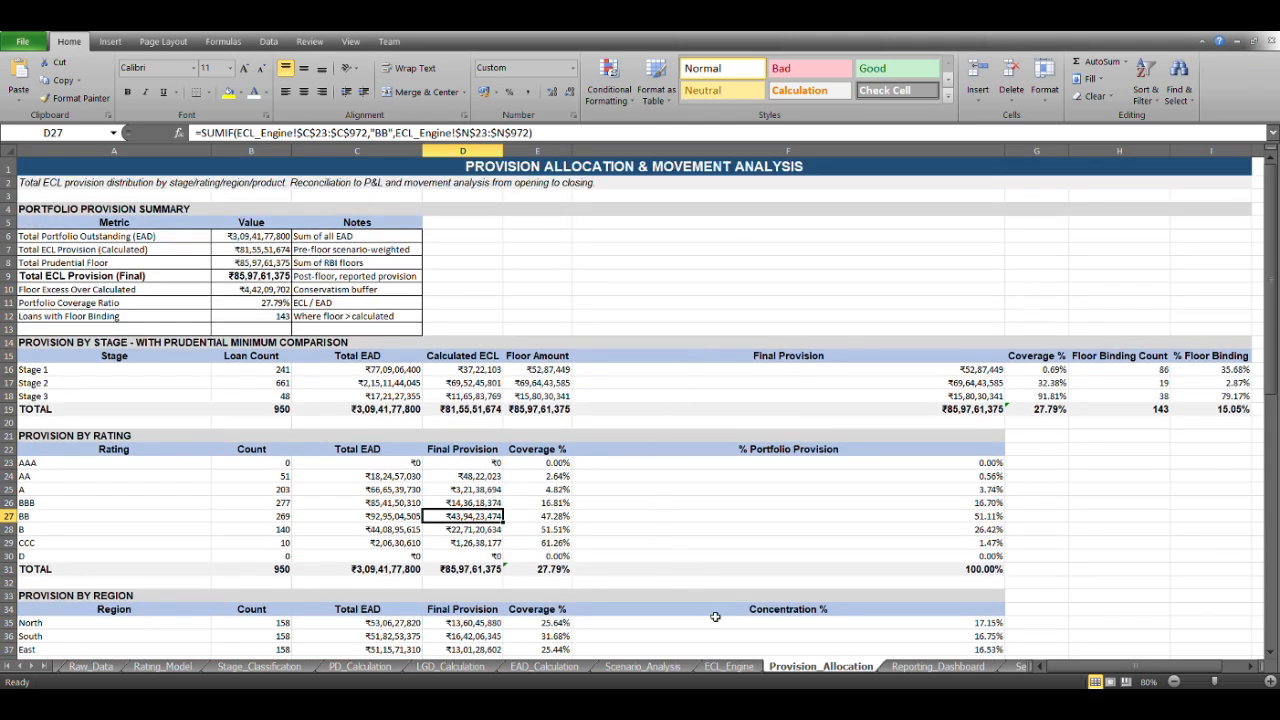
Step: Revisit the Scenario_Analysis, PD_Calculation and Stage_Classification sheets, ending on PD_Calculation
click(660, 667)
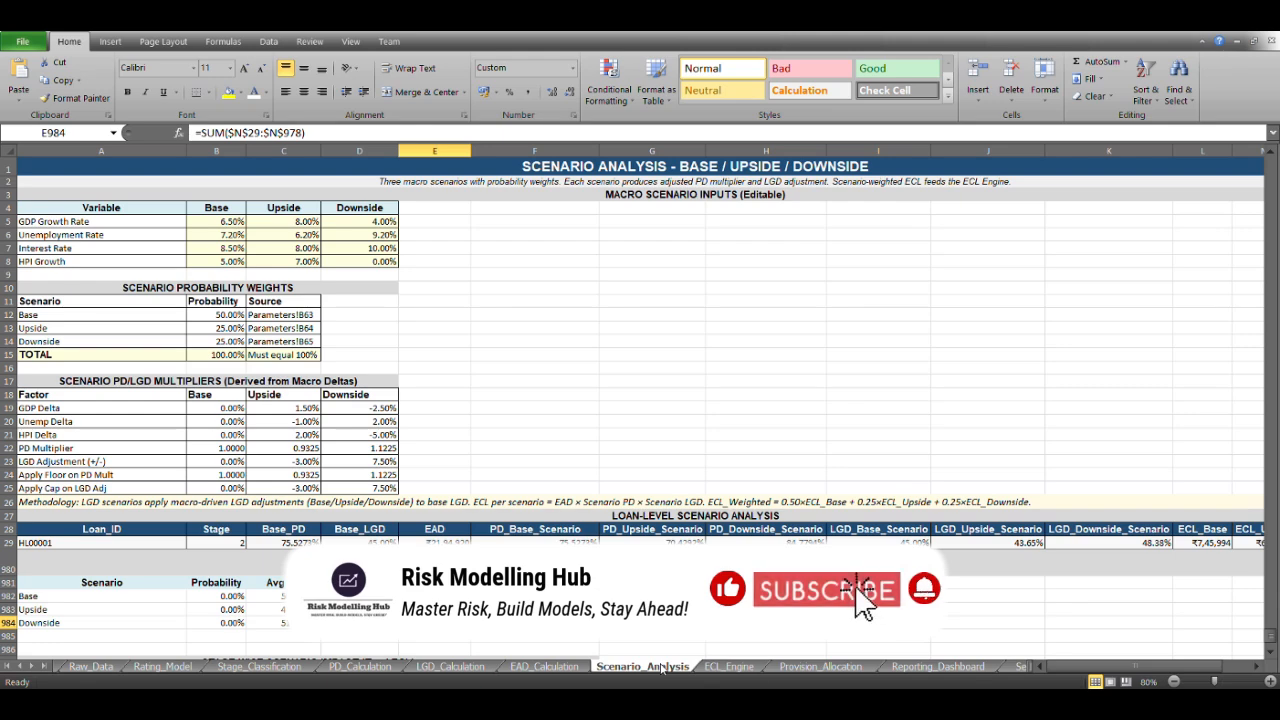
click(359, 667)
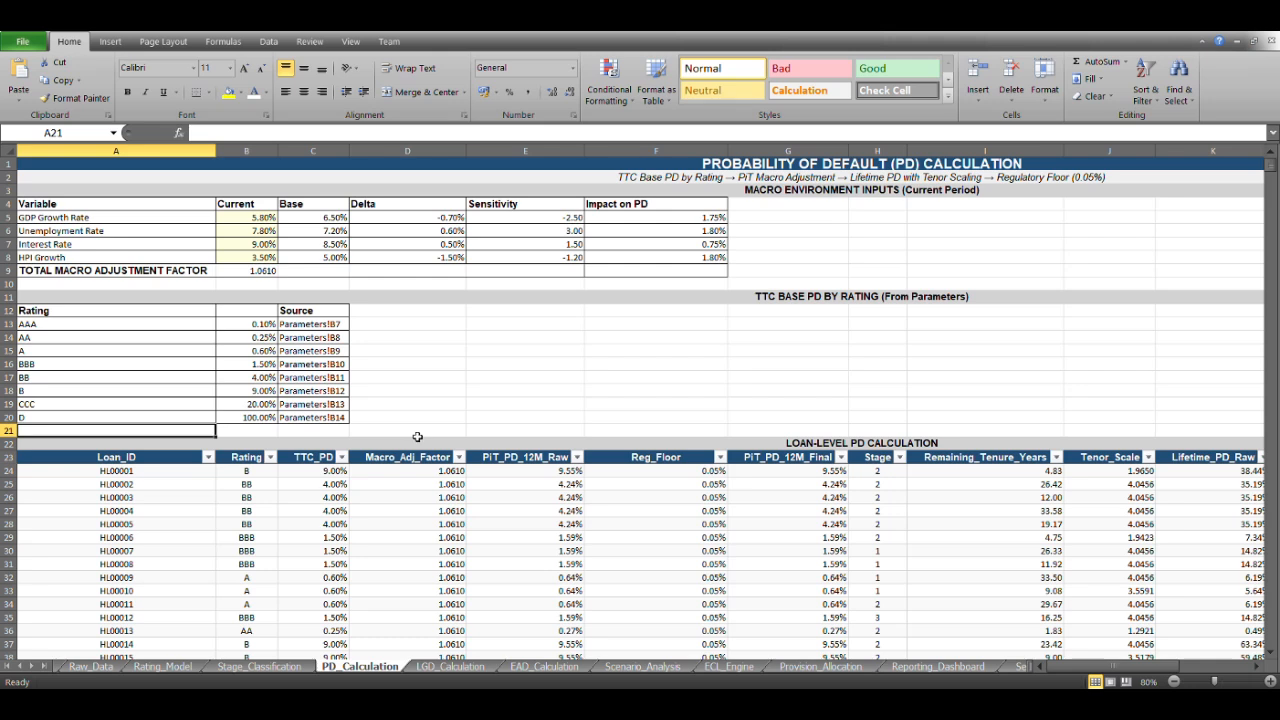
click(259, 666)
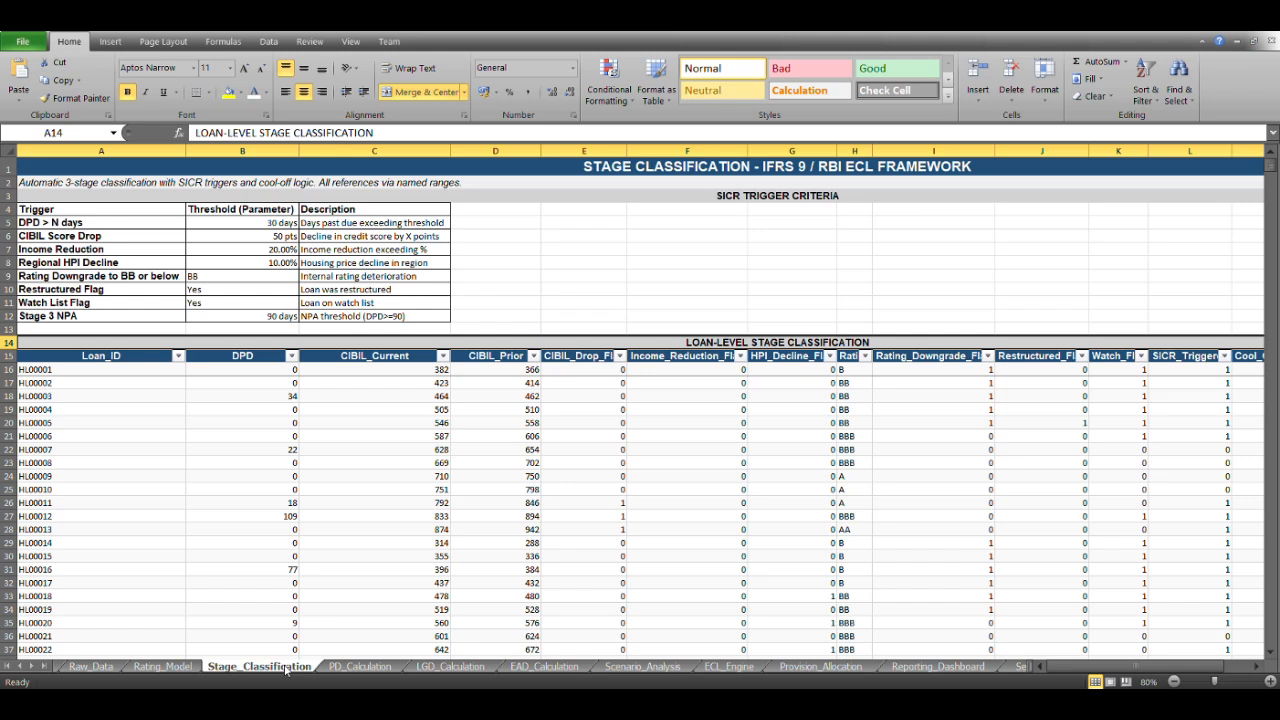
click(357, 667)
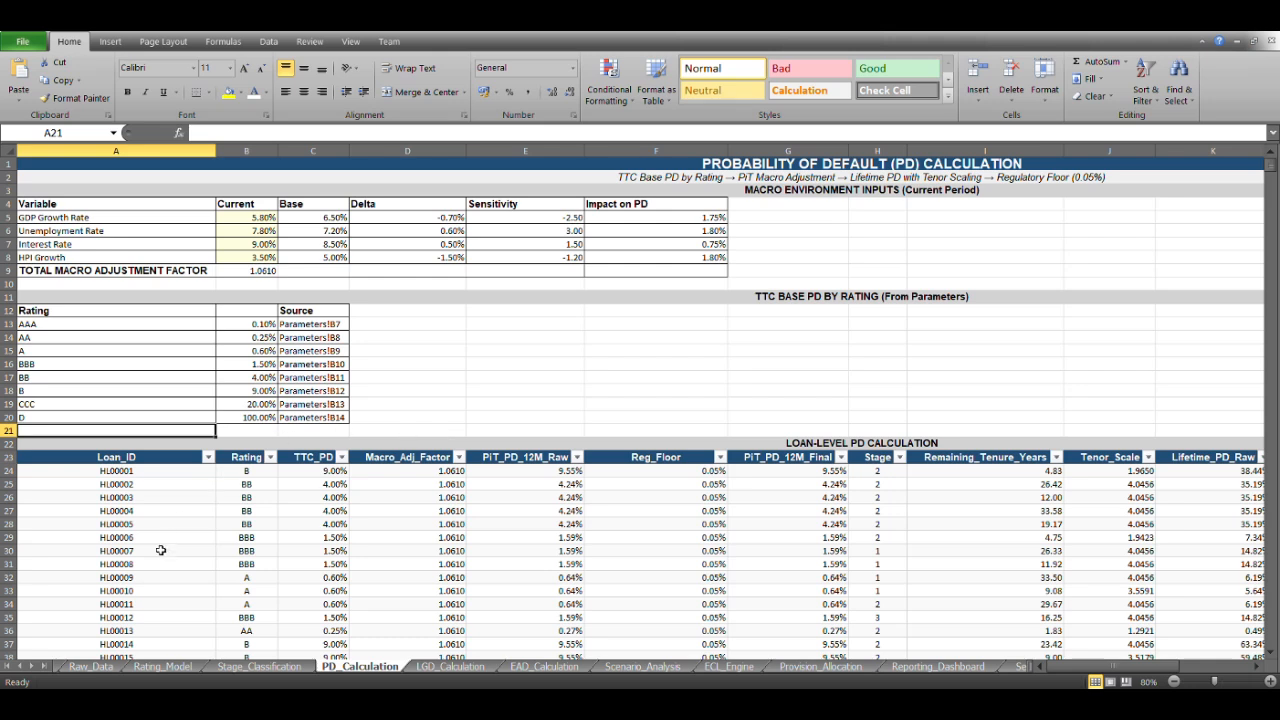
Step: Open the Documentation sheet at the start of the workbook to view the methodology overview
click(13, 669)
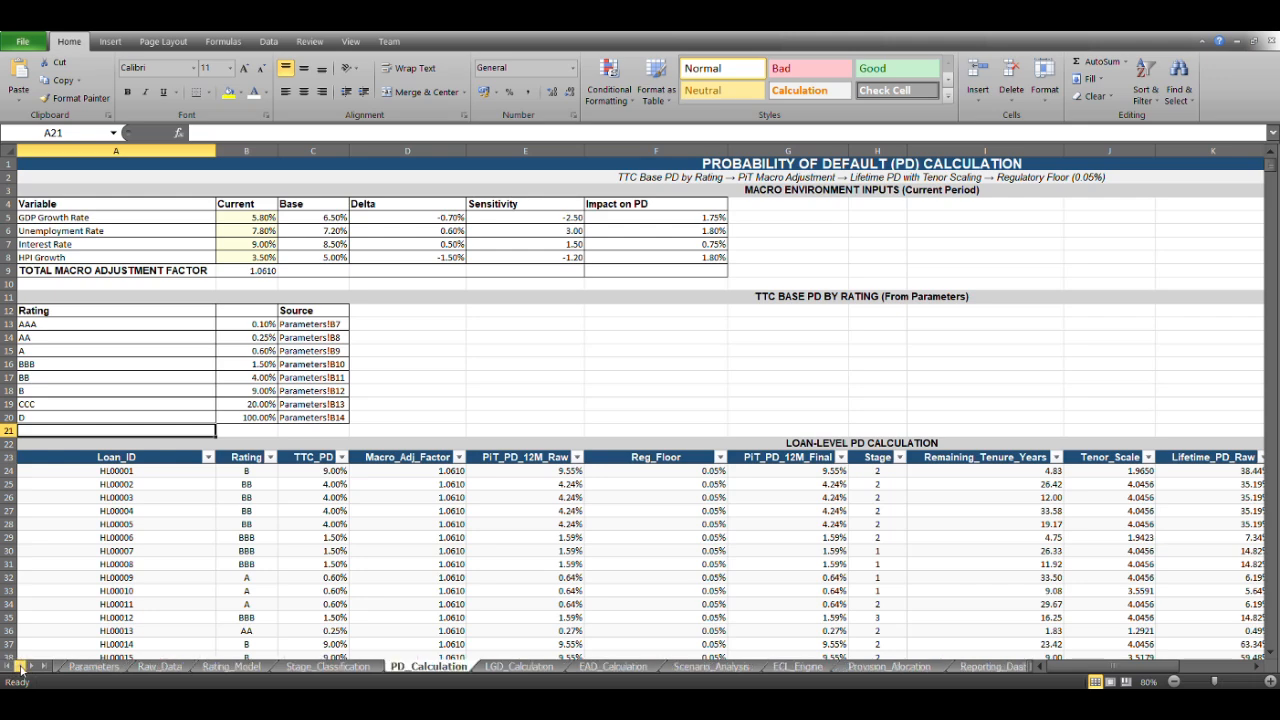
click(13, 669)
click(86, 667)
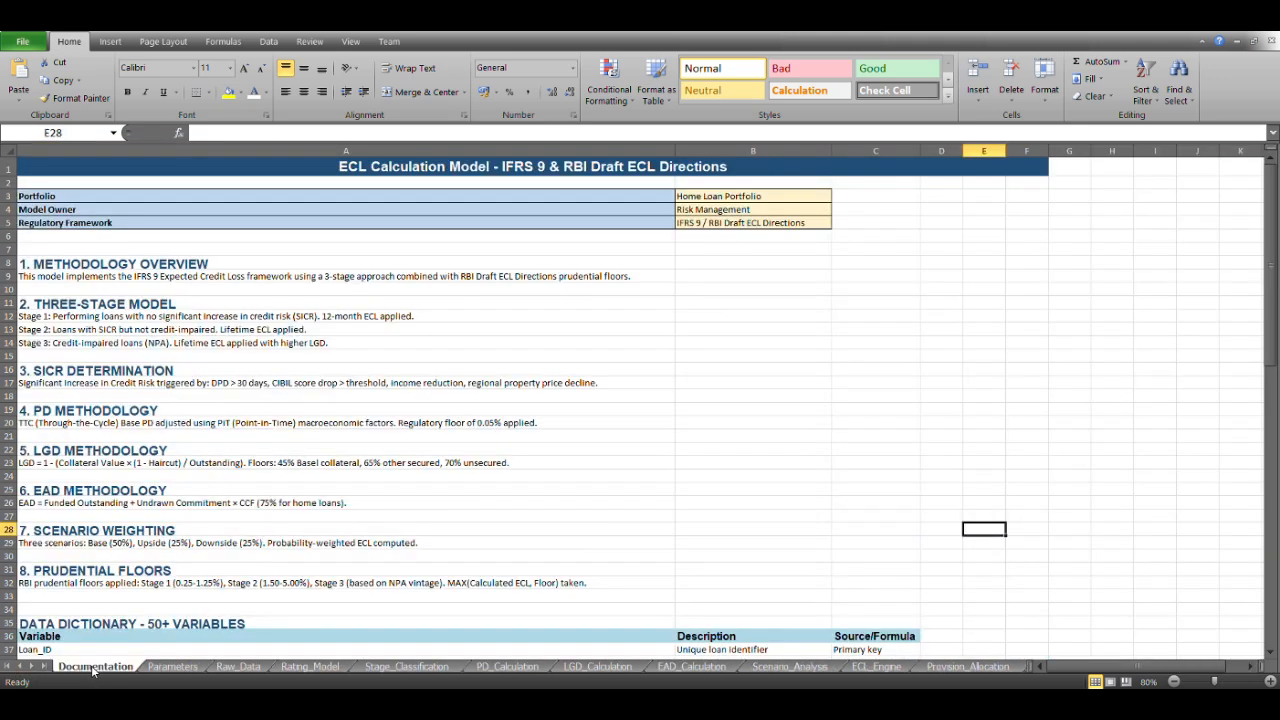